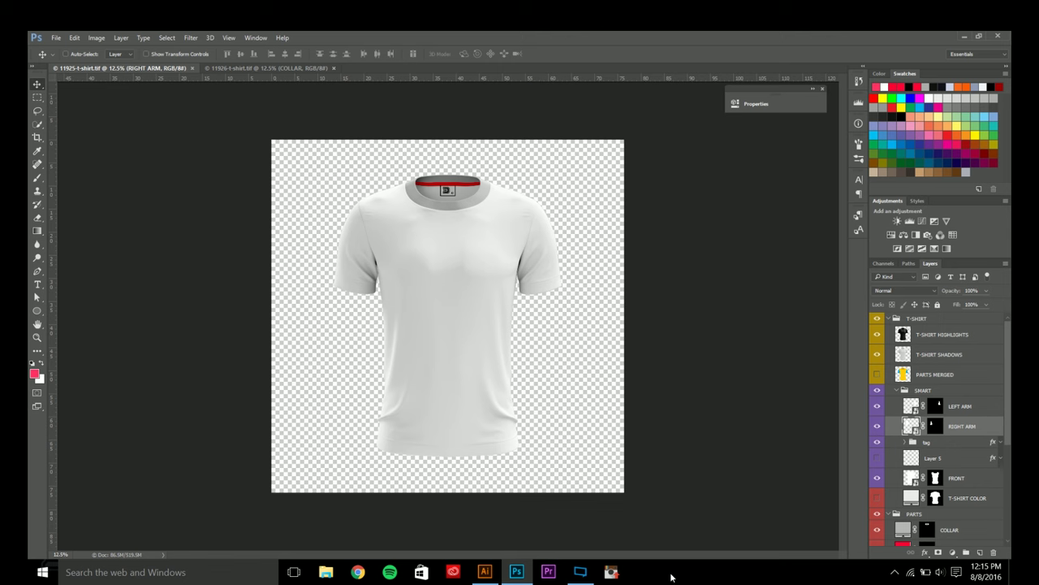
- Look at the back-view shirt document 11926-t-shirt.tif, return to the front view and examine the collar area closely
left_click(259, 67)
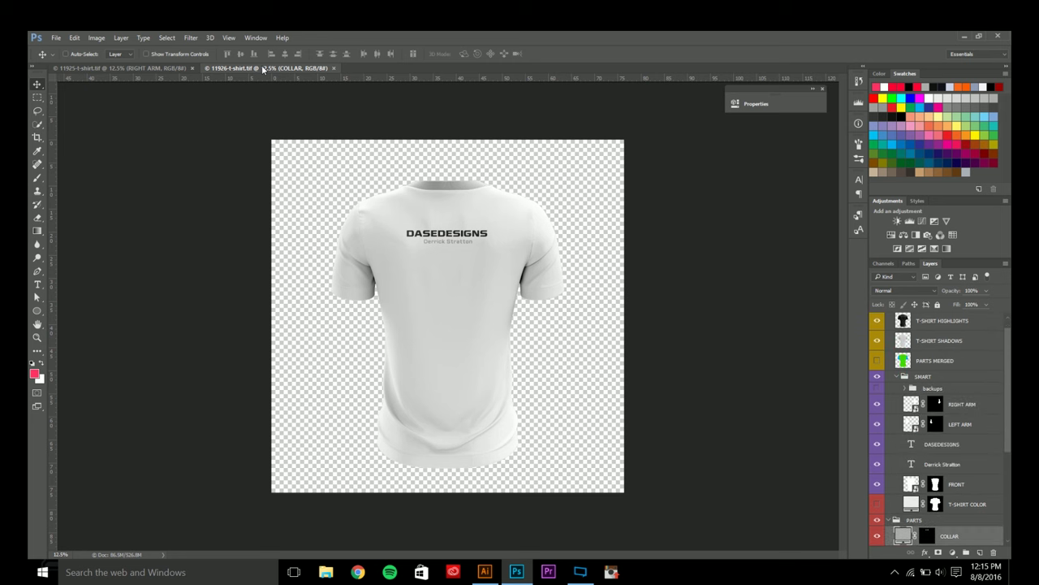
left_click(166, 68)
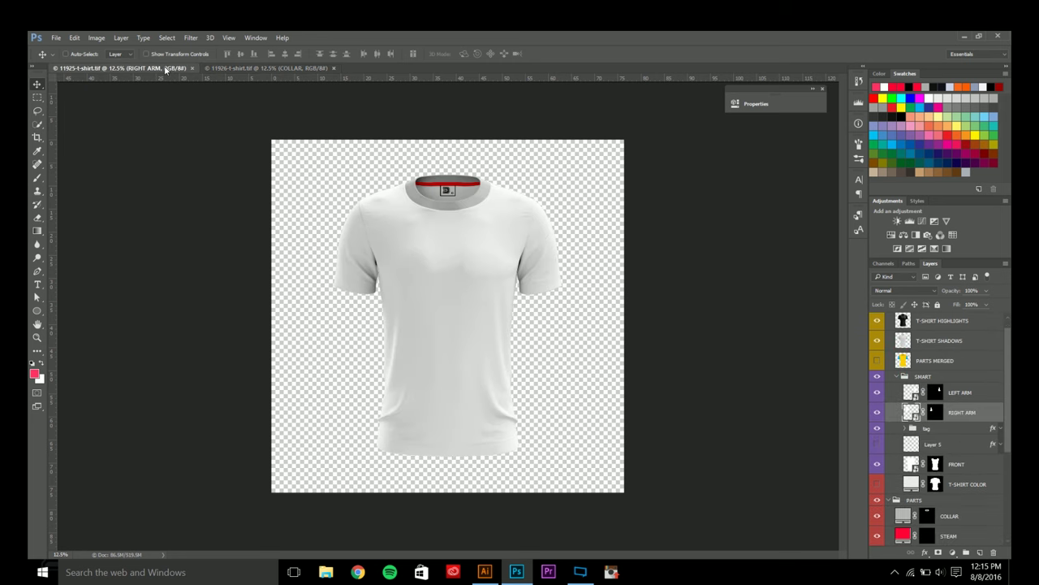
scroll(408, 192, "up", 8)
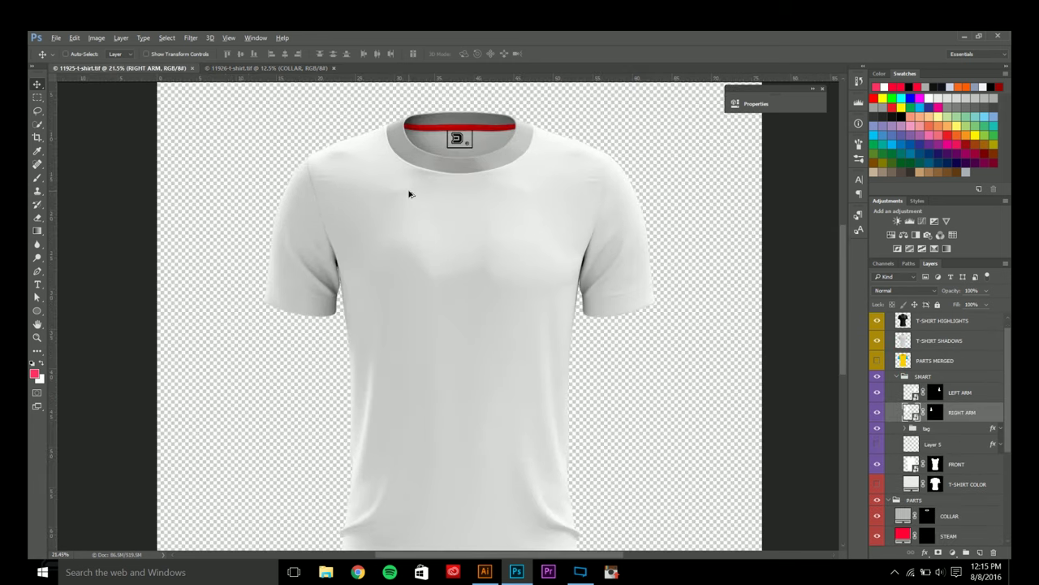
left_click_drag(398, 172, 414, 240)
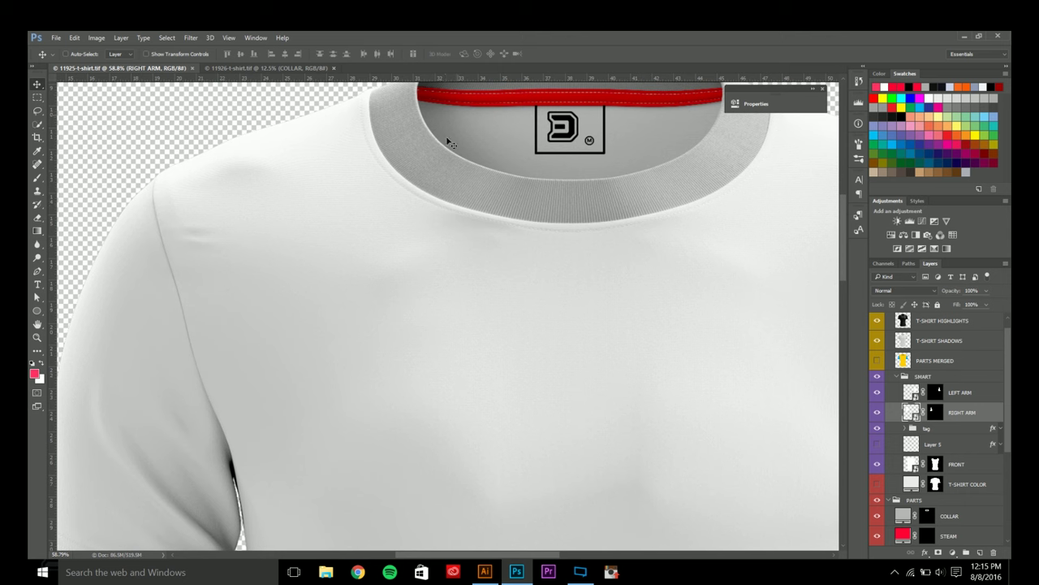
- Change the fill colour of the STITCHING layer in the PARTS group to red #ff0033
scroll(942, 504, "down", 2)
scroll(942, 503, "down", 2)
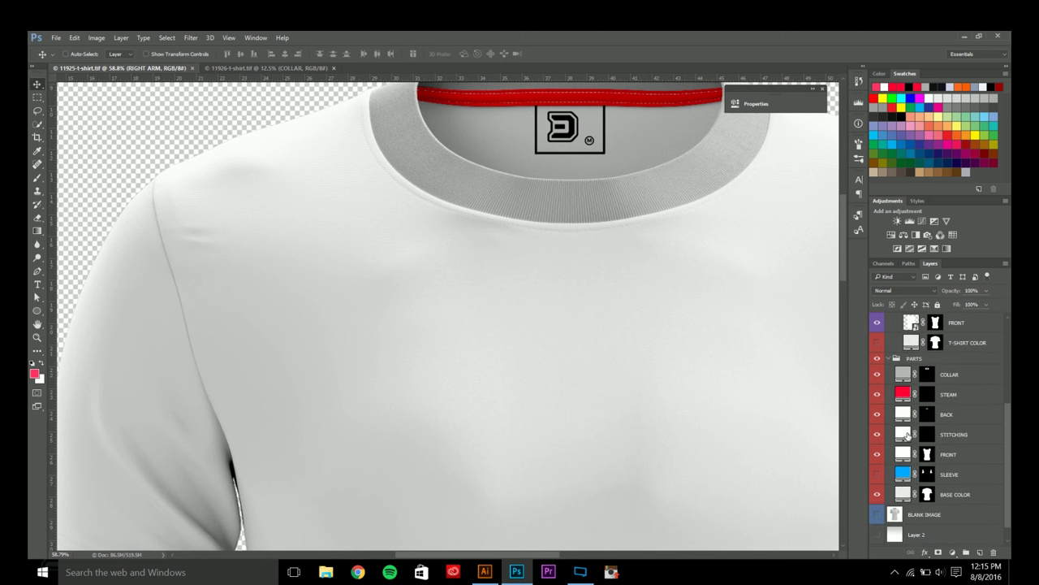
double_click(908, 436)
left_click(896, 88)
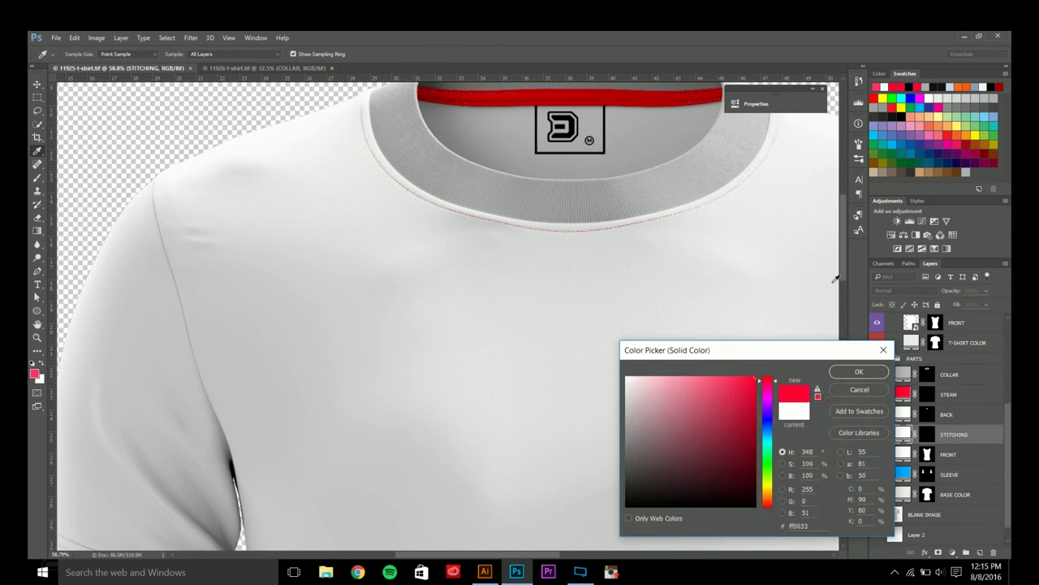
left_click(846, 374)
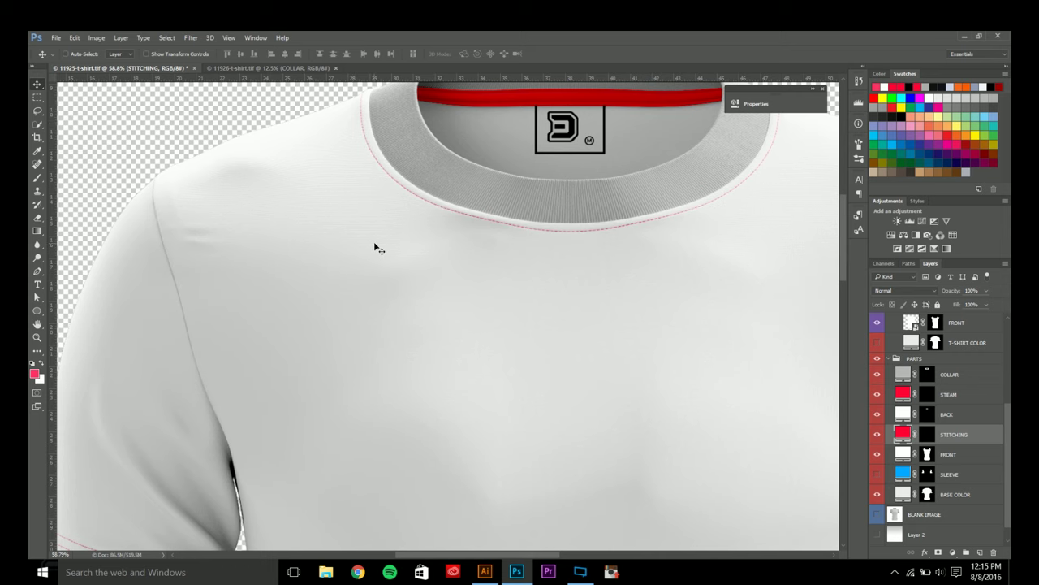
scroll(372, 248, "down", 3)
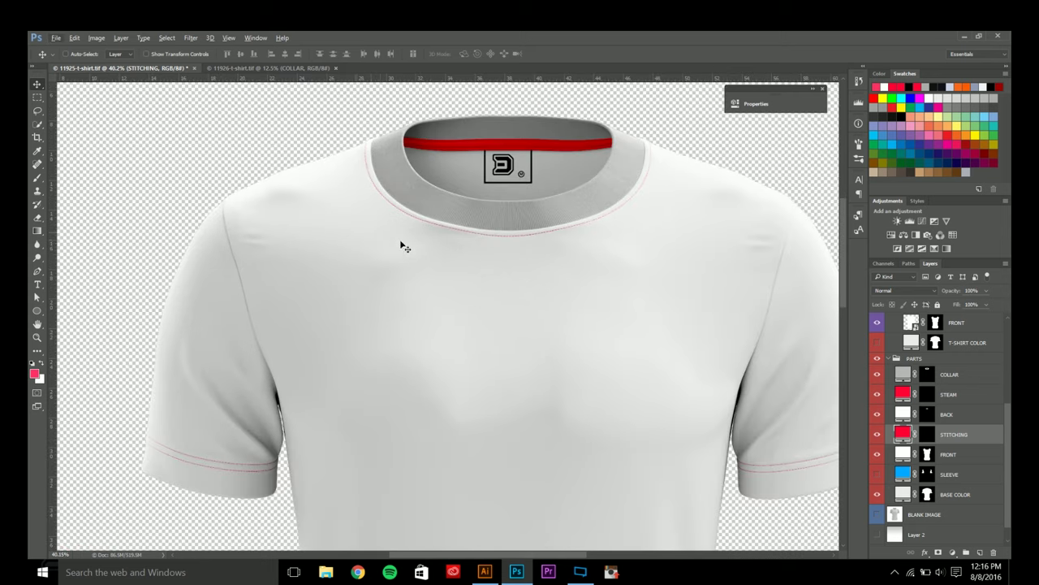
scroll(406, 242, "down", 3)
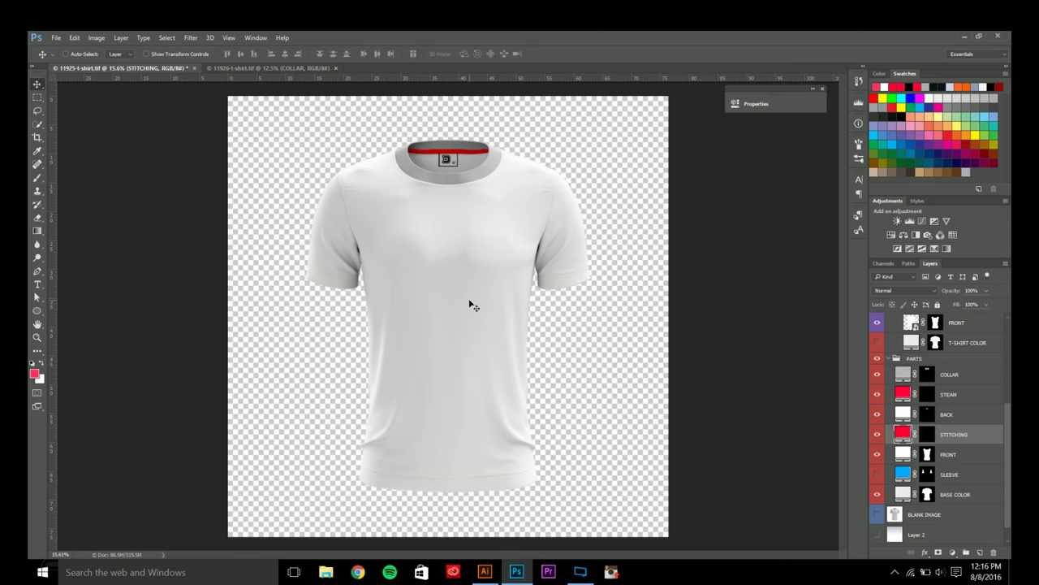
- Collapse the T-SHIRT layer group and show only the contents of the PARTS group
scroll(962, 410, "up", 5)
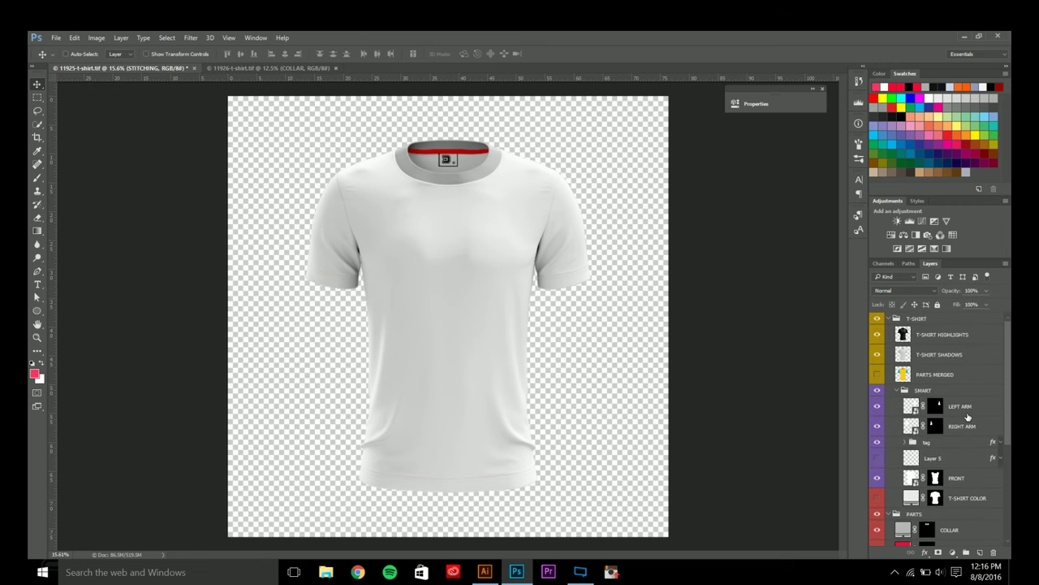
left_click(890, 319)
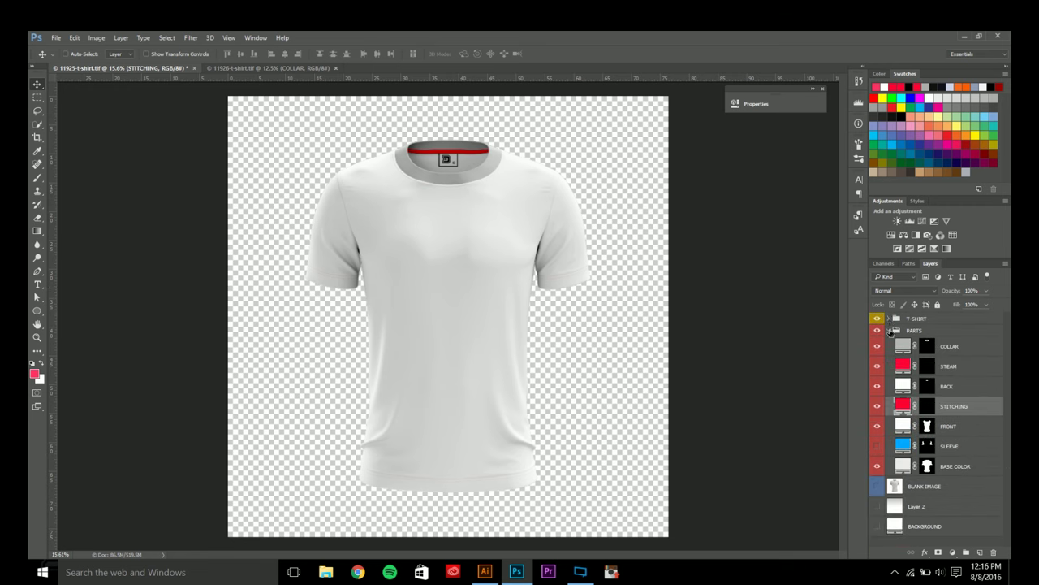
left_click(891, 331)
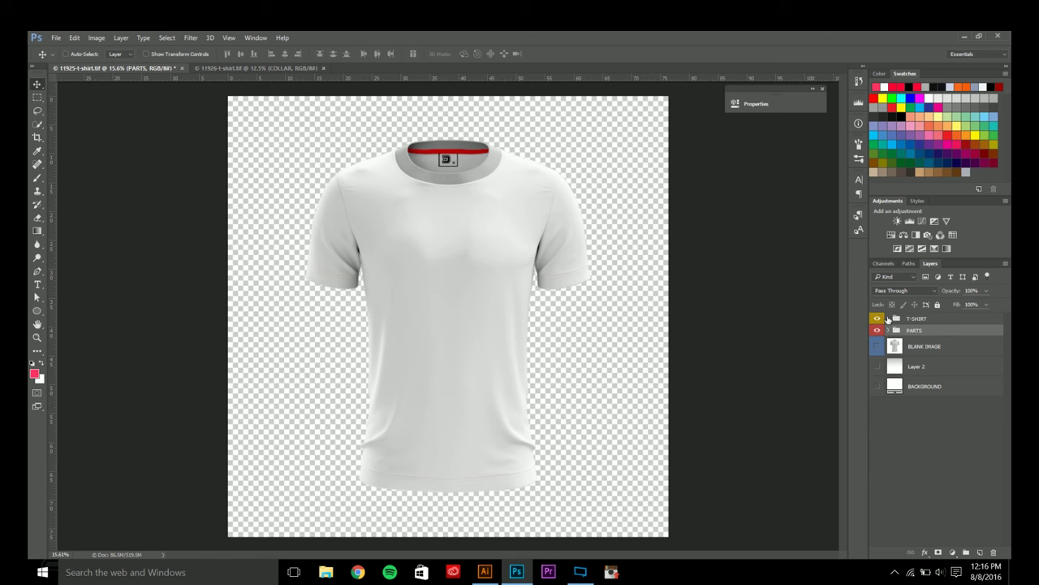
left_click(889, 331)
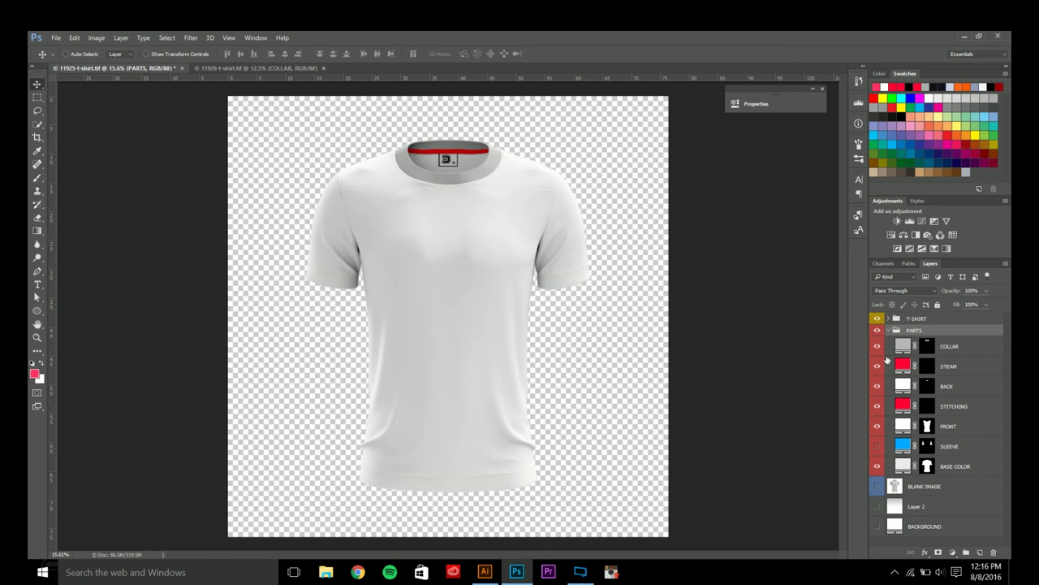
- Set the COLLAR layer's fill colour to white #ffffff
double_click(902, 346)
left_click_drag(689, 437, 626, 376)
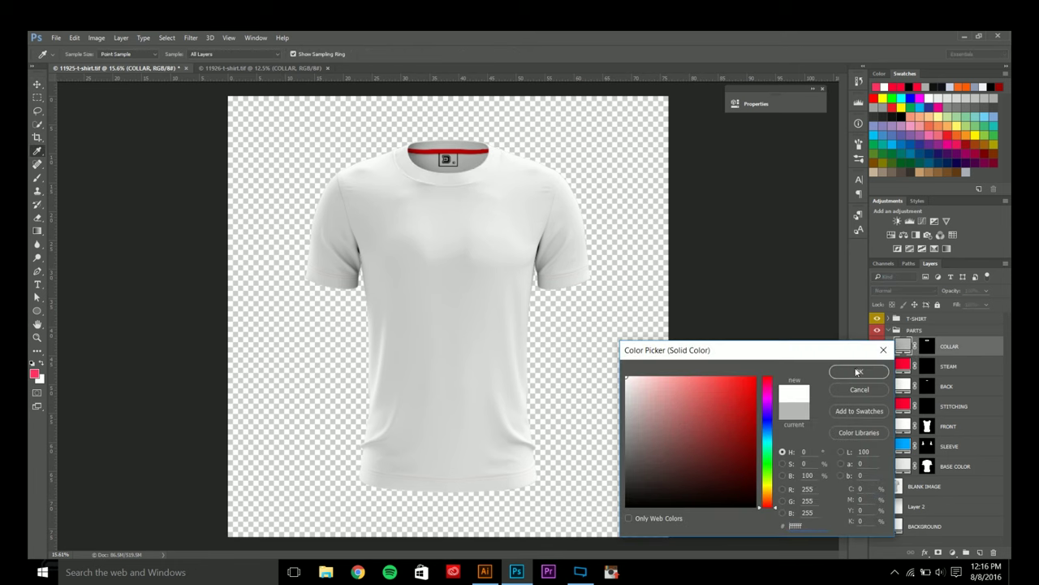
left_click(876, 373)
- Change the COLLAR layer's fill colour to a medium grey
double_click(905, 347)
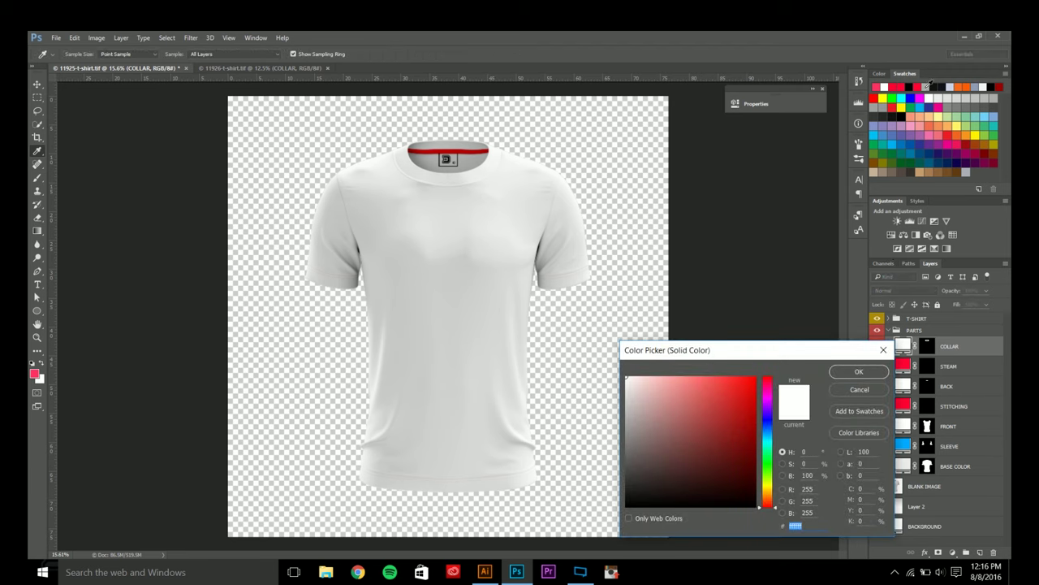
left_click(876, 273)
left_click(859, 371)
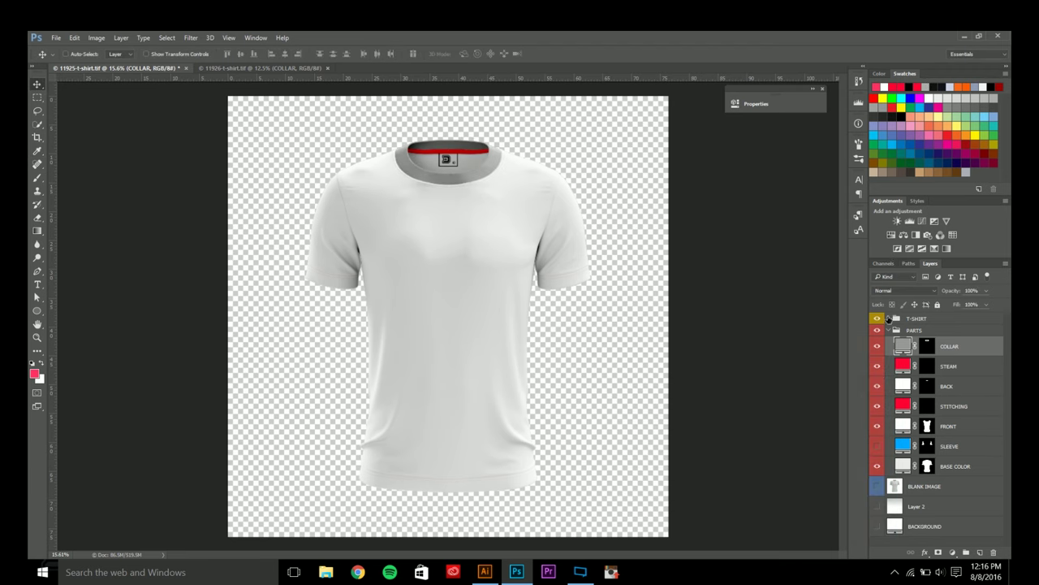
- Expand the T-SHIRT group and toggle the T-SHIRT HIGHLIGHTS, T-SHIRT SHADOWS and PARTS MERGED layers to preview what each contributes
left_click(889, 319)
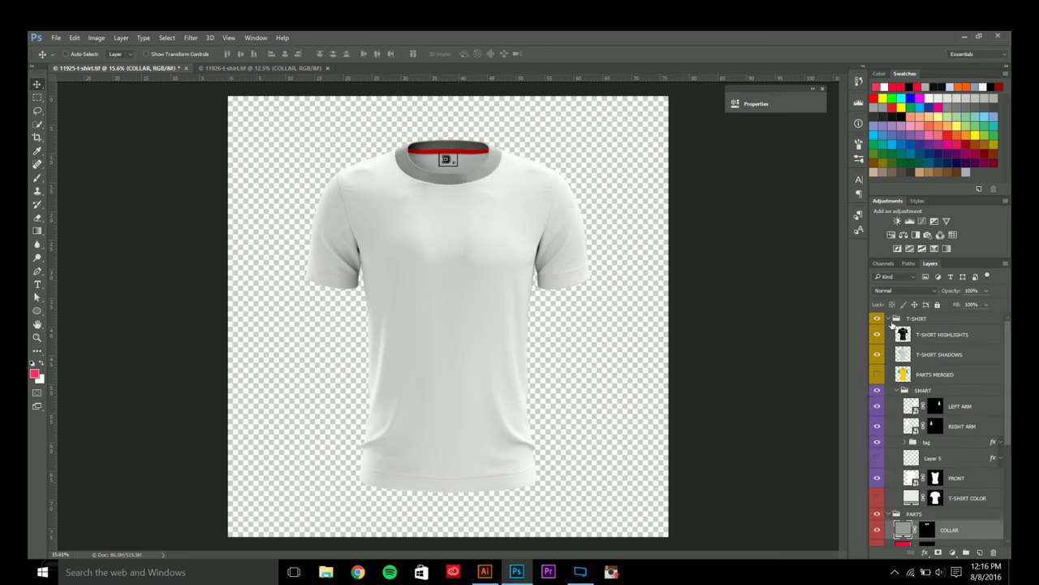
left_click(877, 334)
left_click(877, 354)
left_click(877, 355)
left_click(877, 334)
left_click(876, 375)
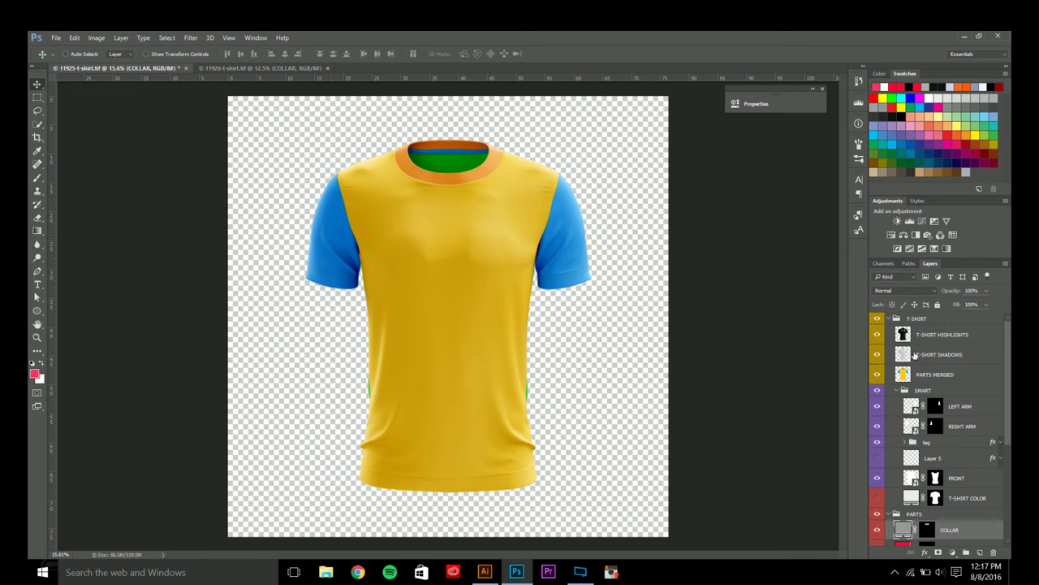
left_click(876, 375)
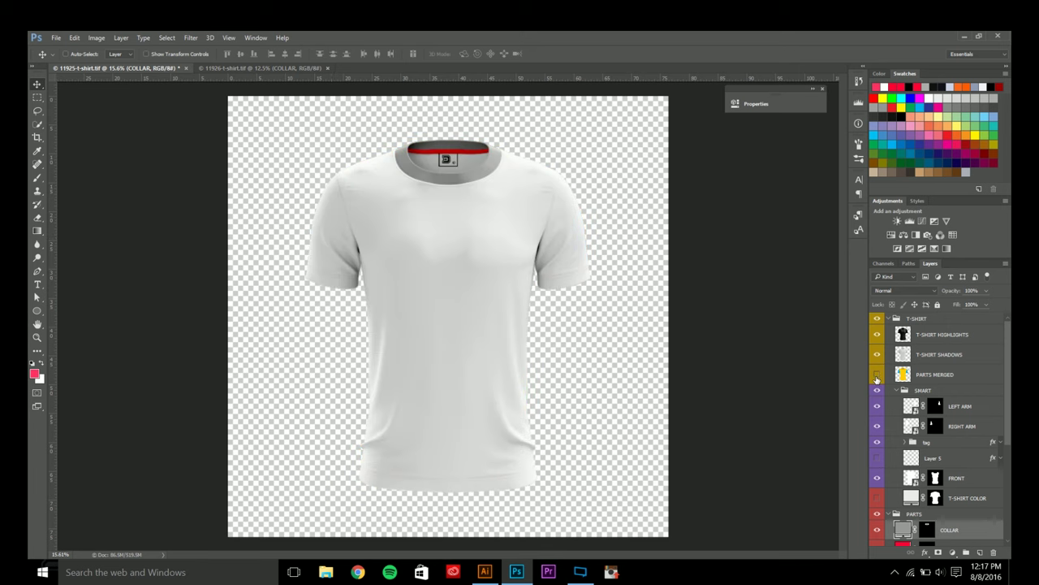
- Examine the SMART group and check the neck label up close by toggling the tag group's visibility
left_click(897, 392)
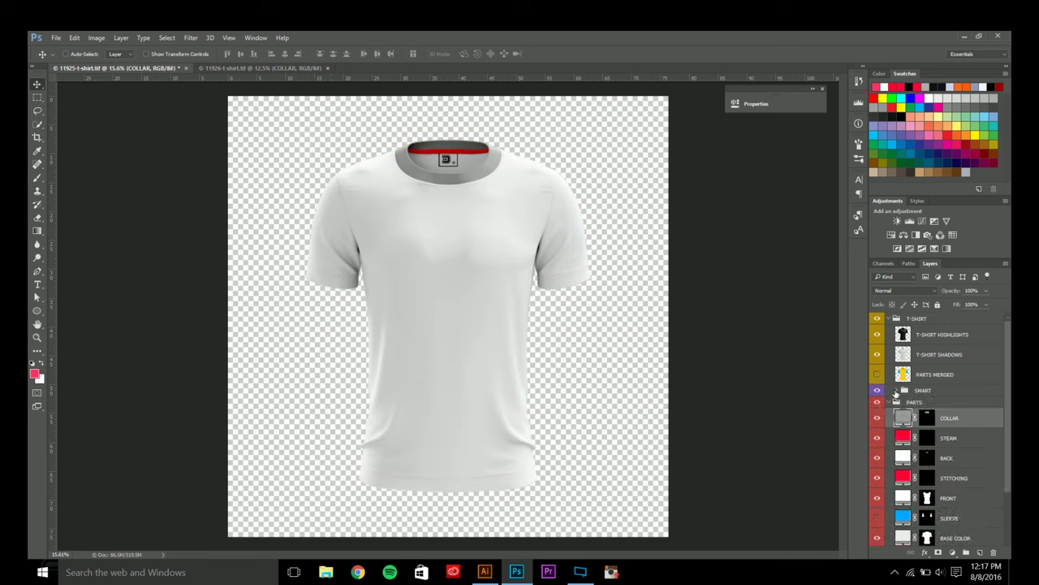
left_click(897, 391)
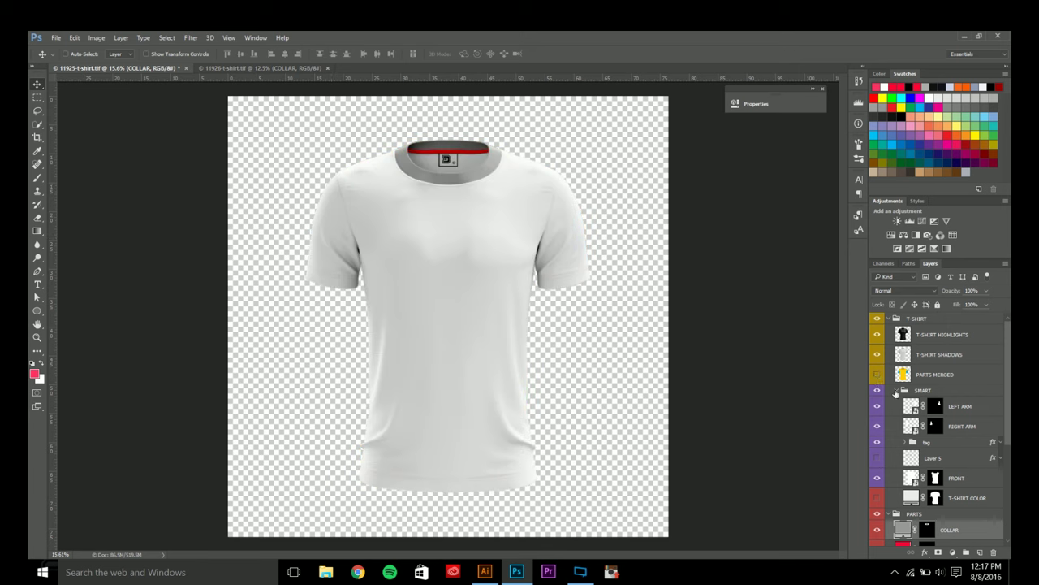
left_click(878, 443)
left_click(878, 442)
left_click(878, 442)
left_click(878, 443)
scroll(451, 143, "up", 15)
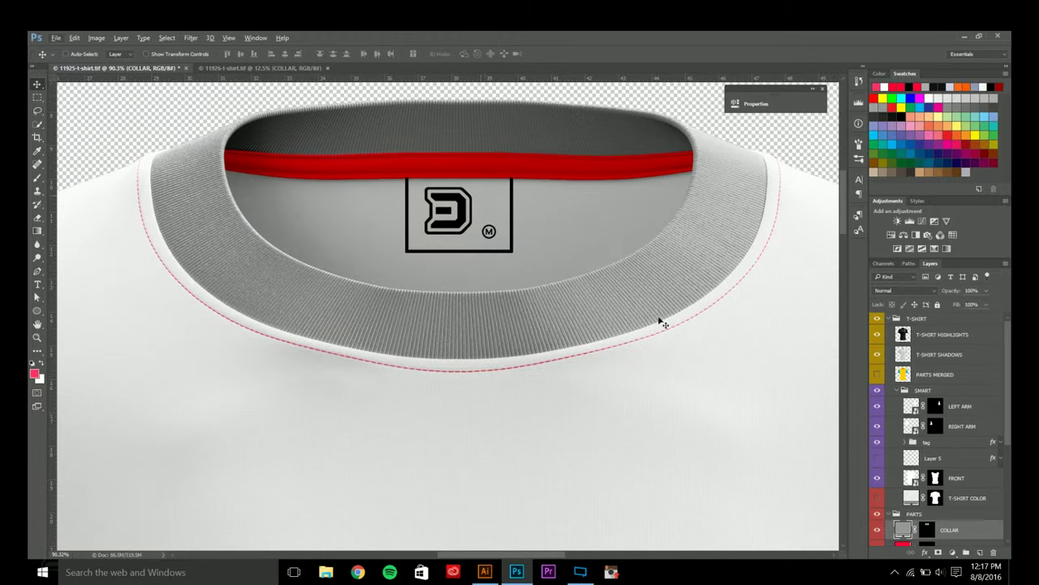
left_click(880, 445)
left_click(880, 445)
scroll(531, 355, "down", 5)
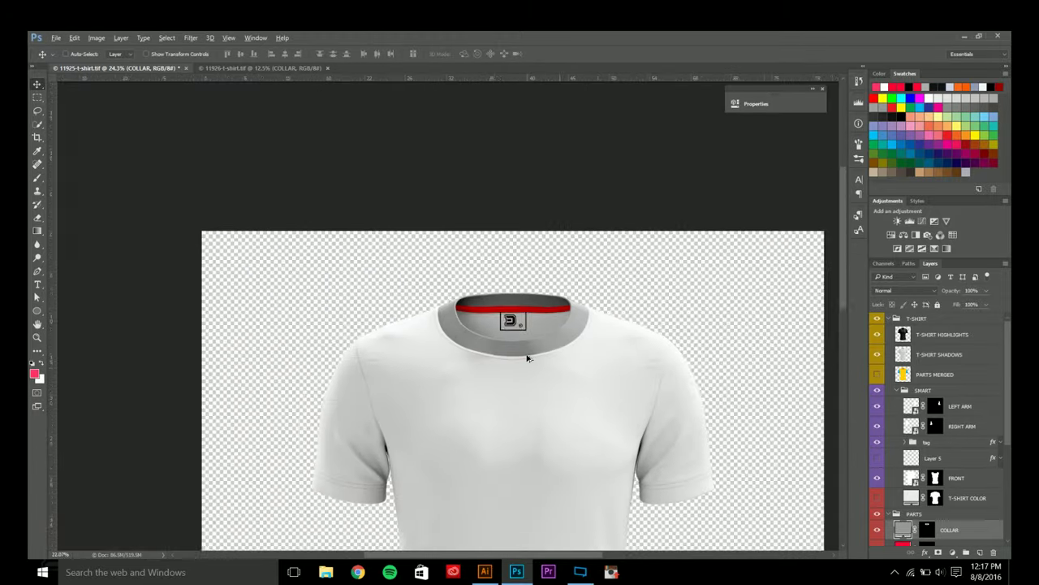
scroll(535, 288, "down", 3)
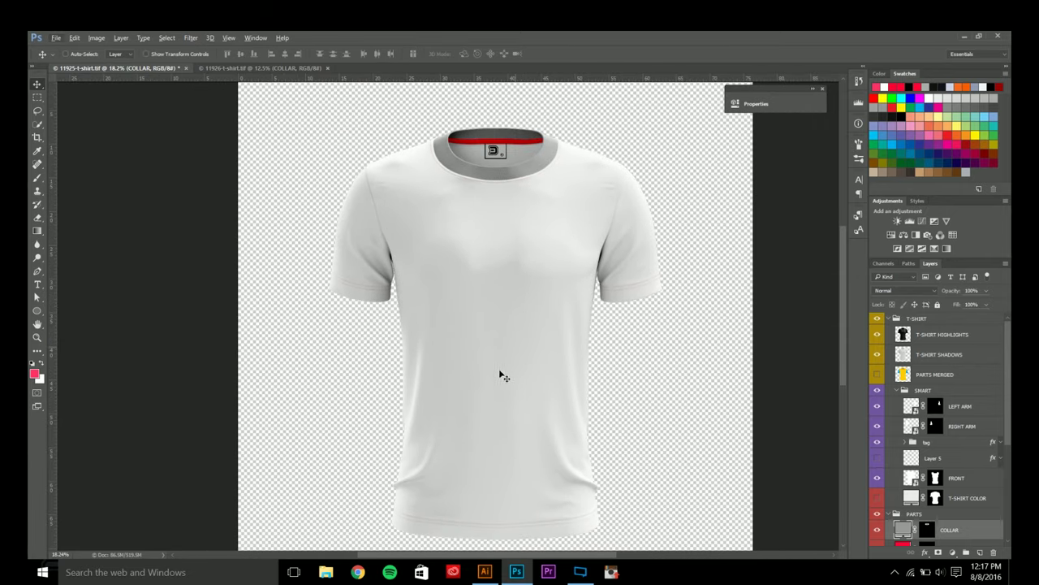
- Switch to Illustrator, copy the large red D logo in dcircle2.ai and return to the shirt document in Photoshop
left_click(485, 571)
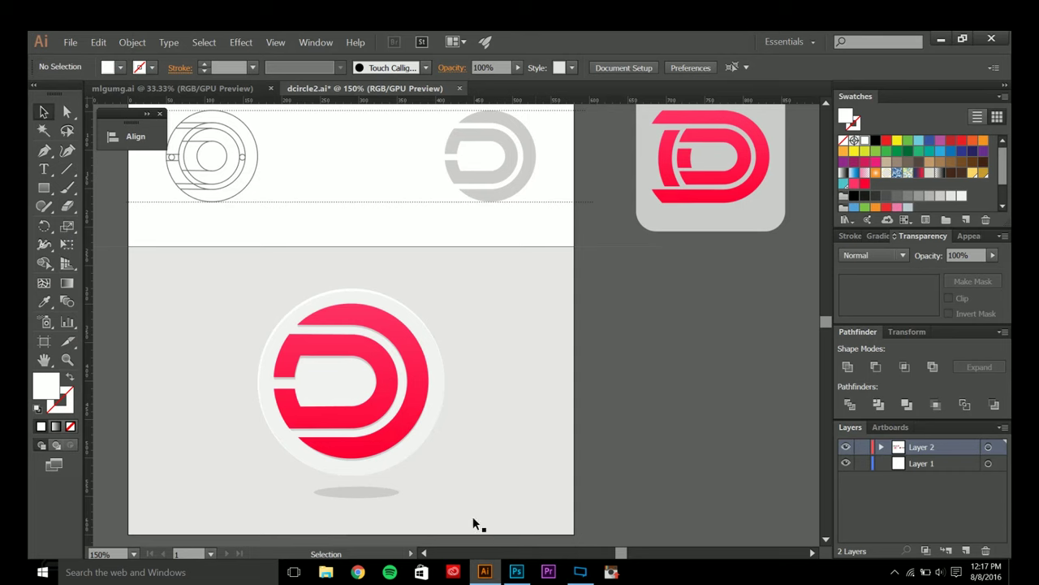
left_click(401, 431)
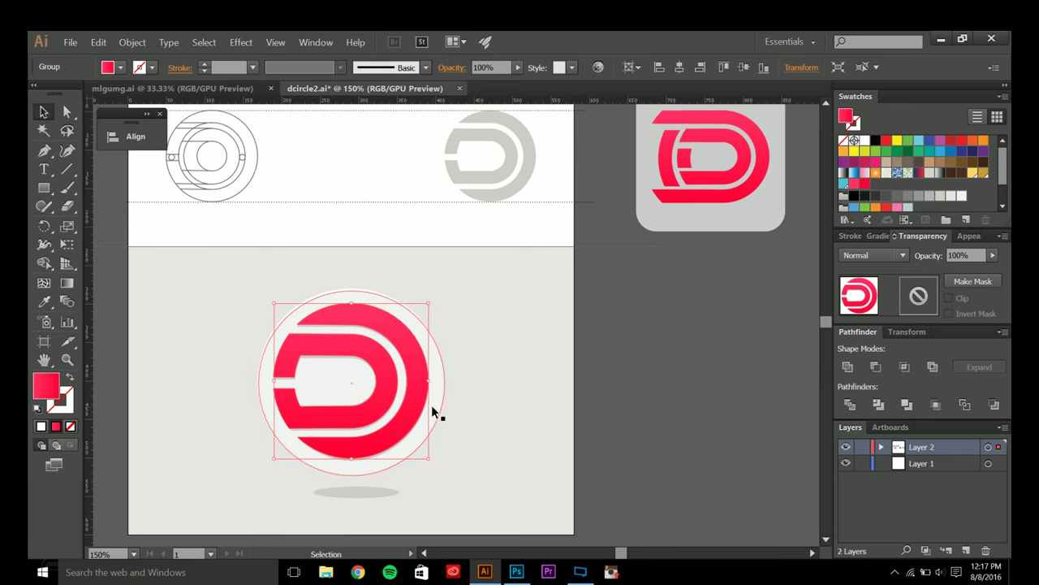
left_click(517, 572)
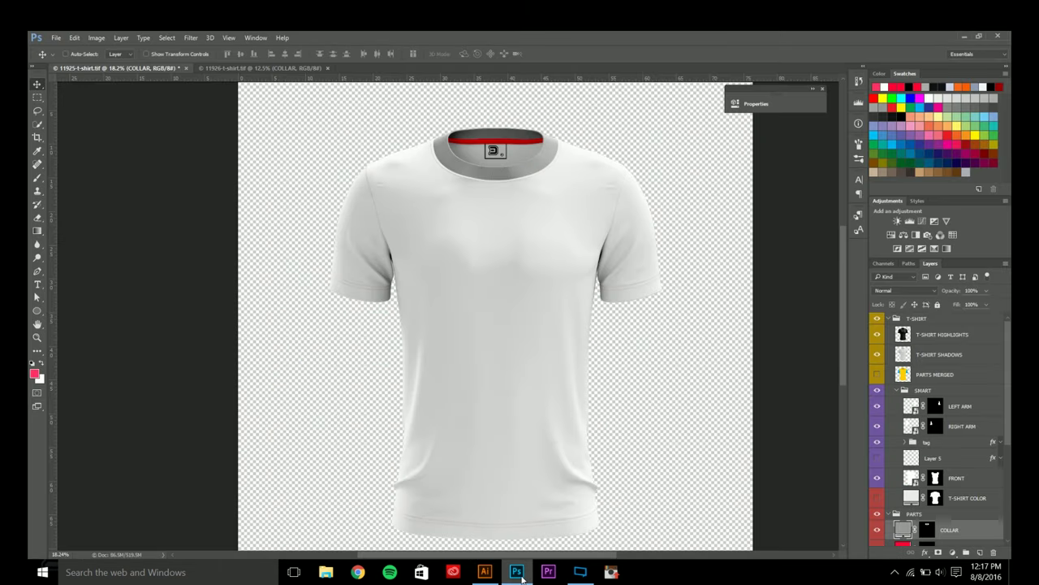
key("ctrl+v")
left_click(575, 207)
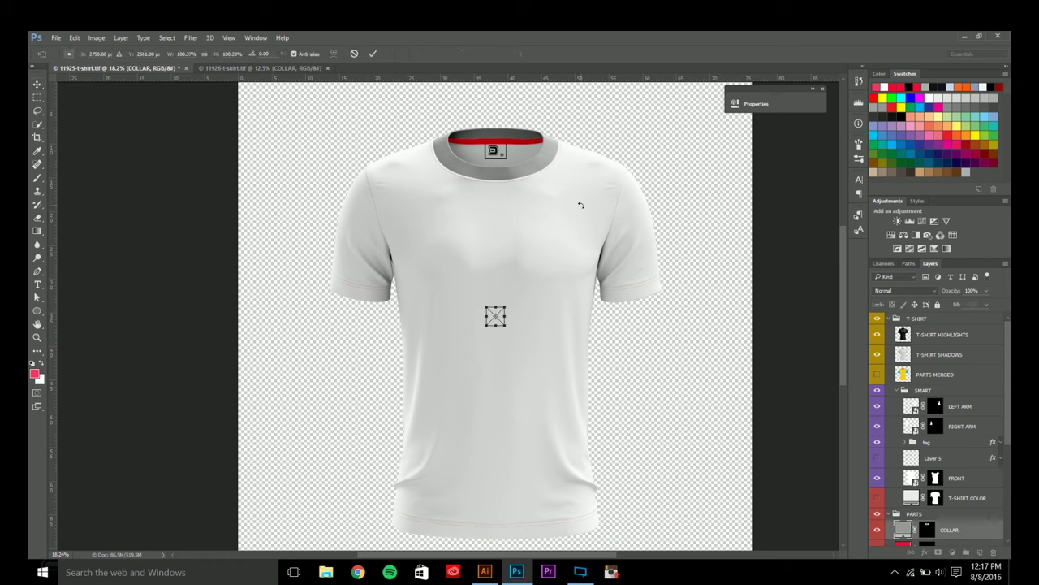
key("Escape")
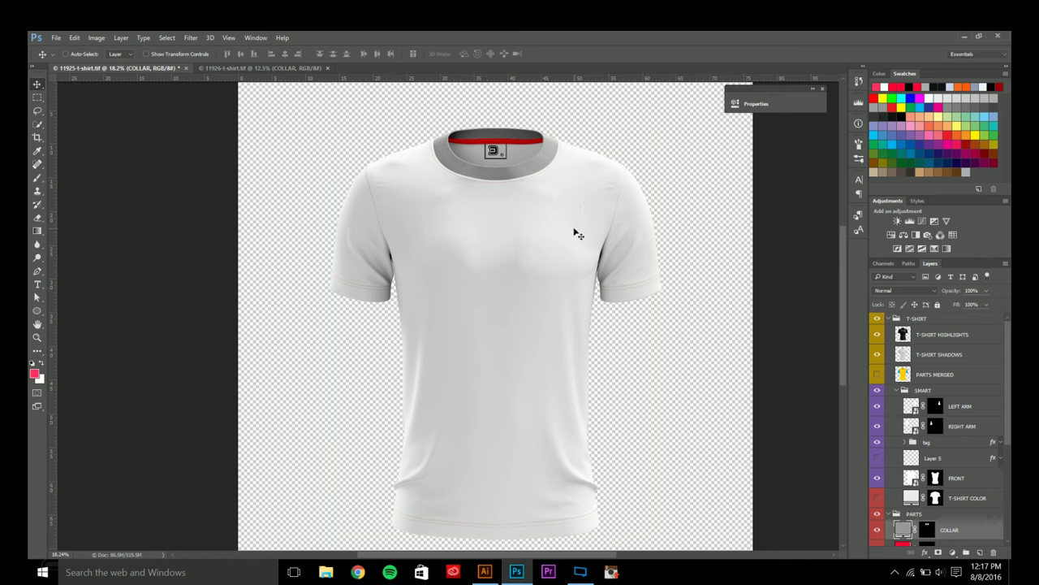
- Copy the selected red D logo again in Illustrator and switch back to the front-view shirt in Photoshop
left_click(485, 571)
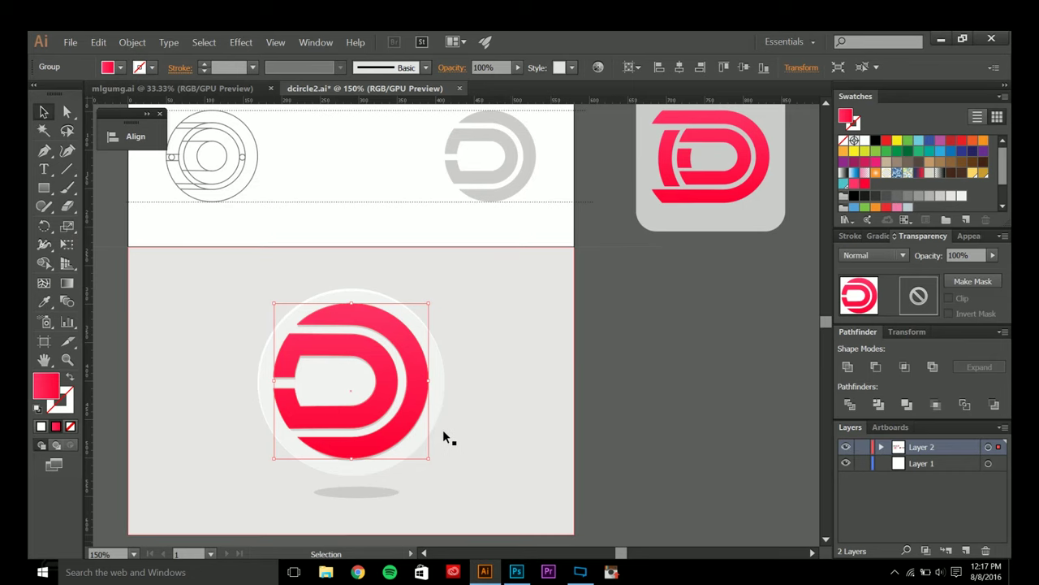
key("ctrl+a")
left_click(517, 571)
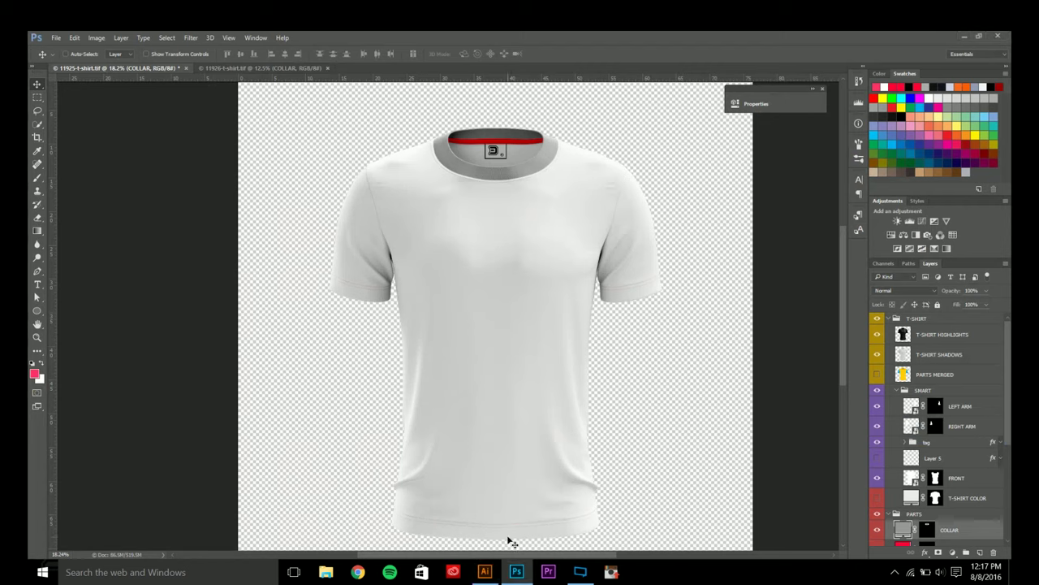
mouse_move(485, 568)
left_click(497, 487)
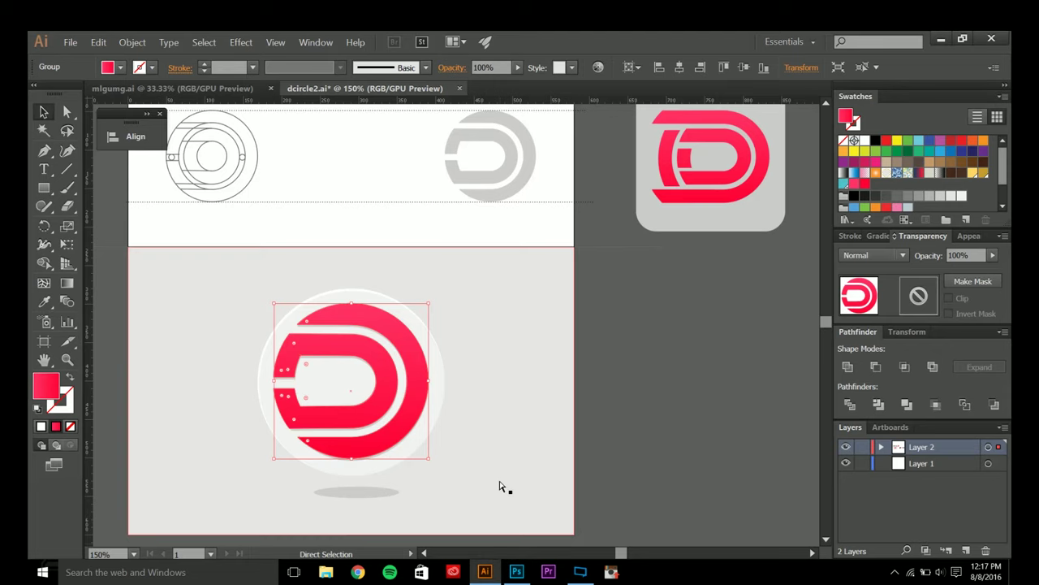
left_click(516, 572)
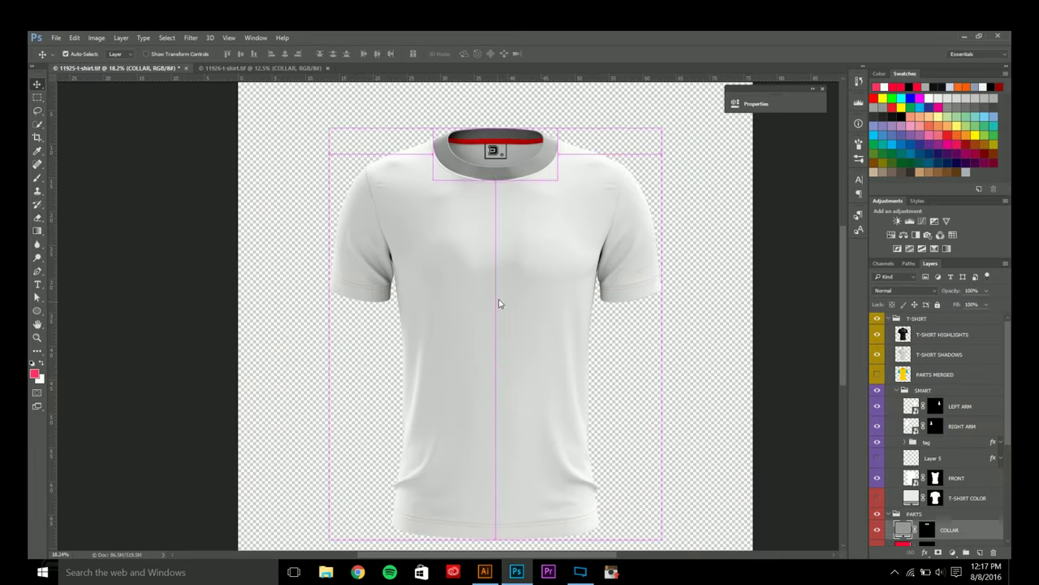
- Paste the red D logo, enlarge it to about 459% on the shirt's chest and place its layer directly above FRONT in the SMART group
key("ctrl+v")
left_click(575, 207)
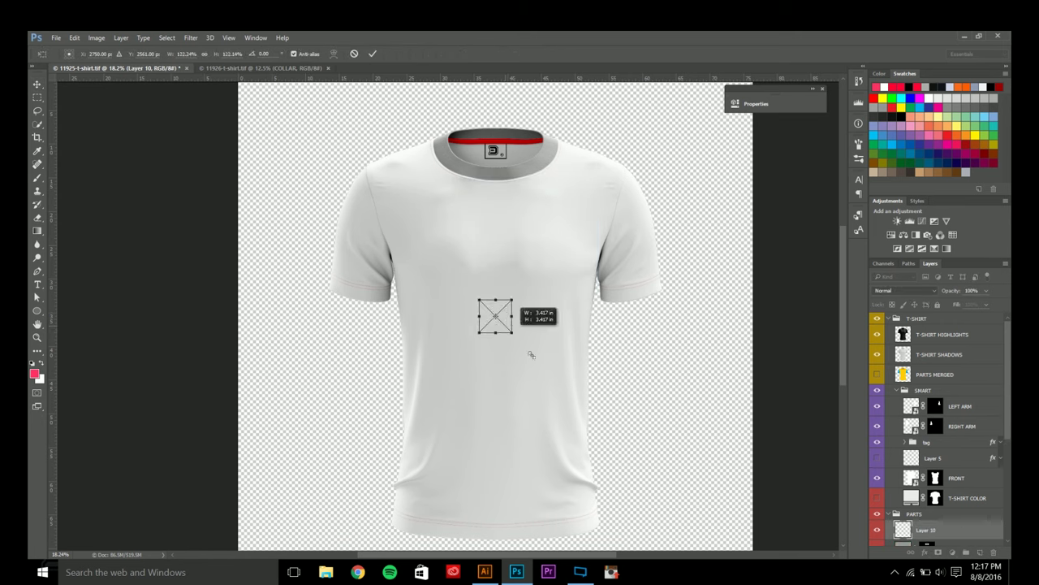
left_click_drag(510, 324, 511, 278)
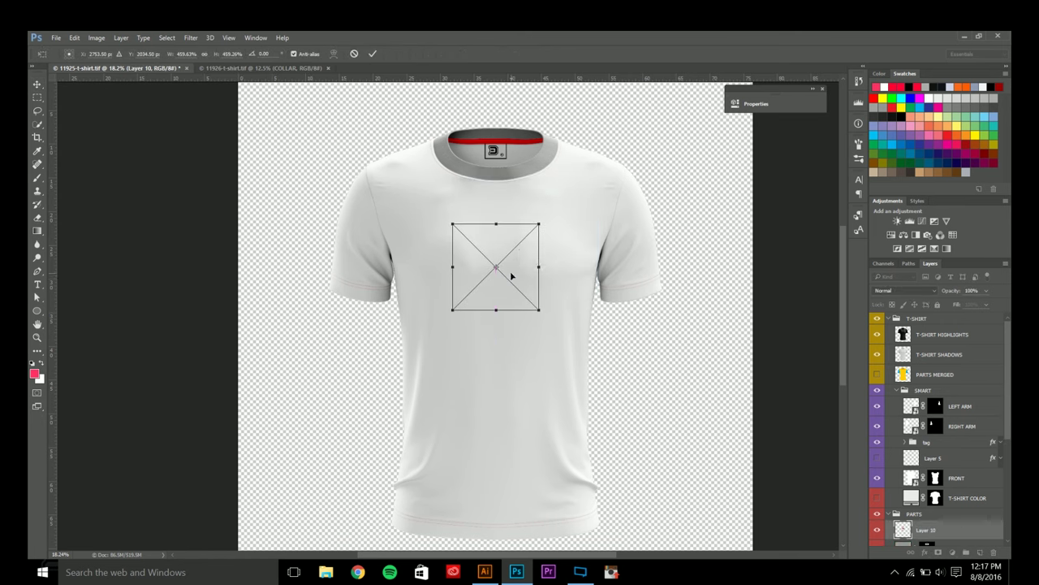
key("Return")
scroll(934, 438, "down", 2)
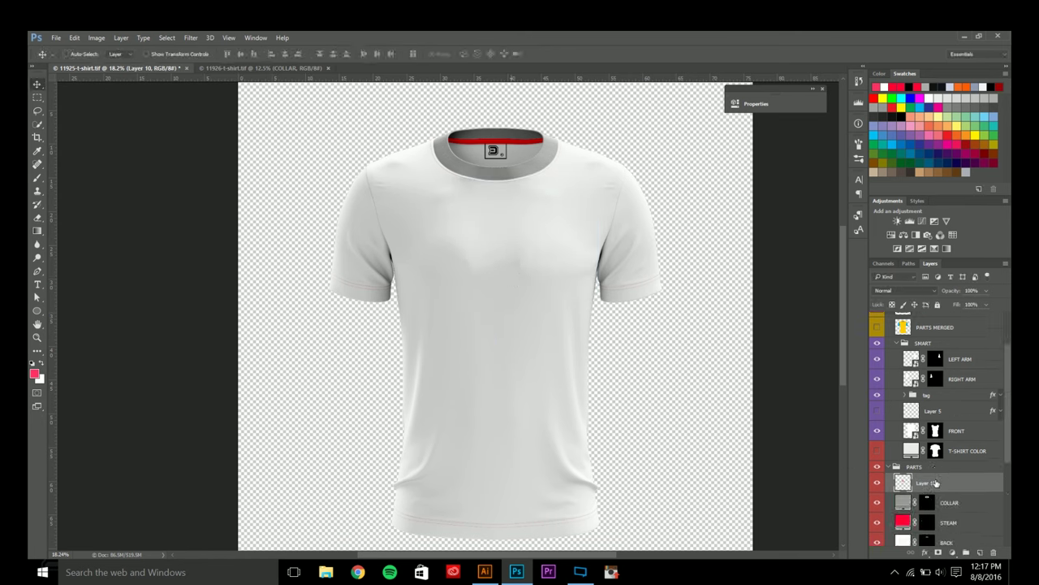
left_click_drag(936, 484, 931, 433)
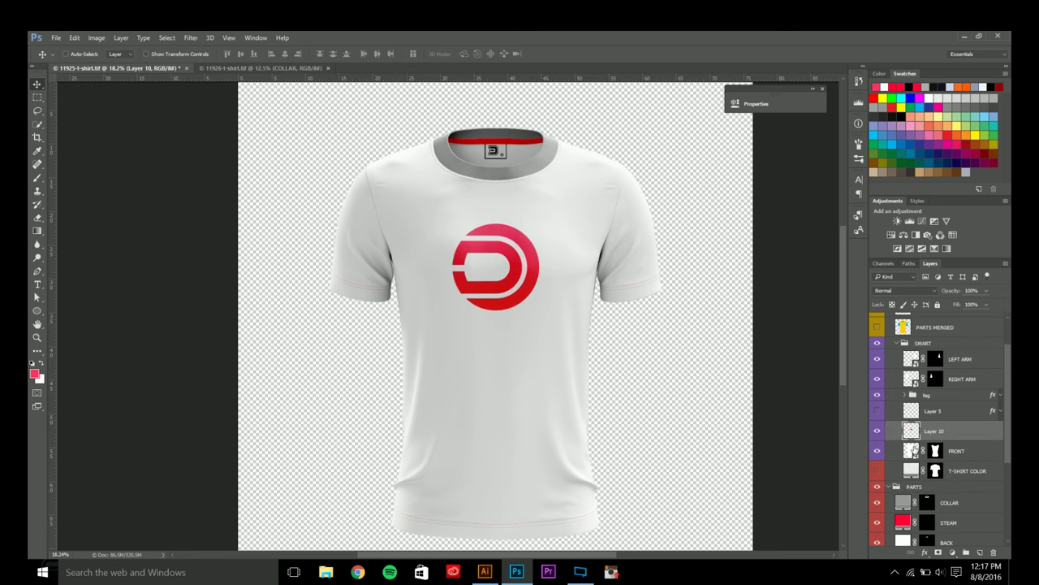
- Open the FRONT layer's smart object and paste the red D logo, copied again from Illustrator, into it as pixels
double_click(913, 449)
left_click(479, 571)
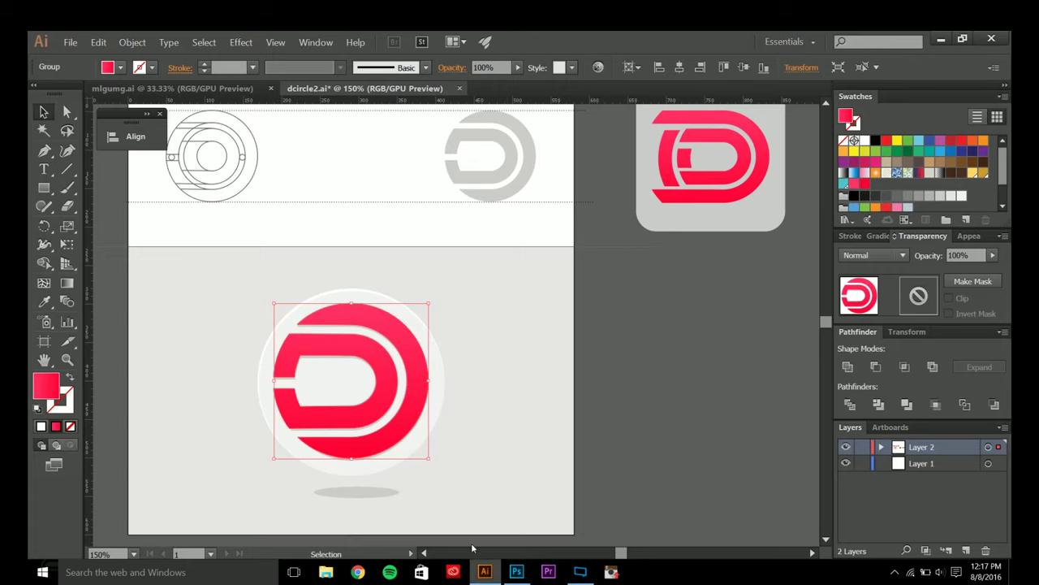
key("ctrl+c")
left_click(513, 570)
key("ctrl+v")
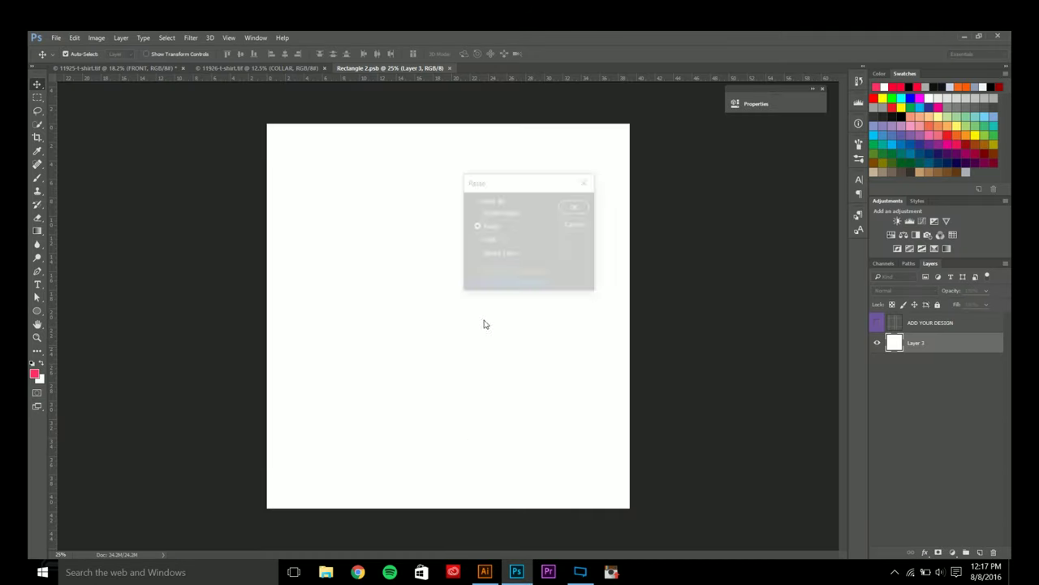
left_click(571, 205)
- Position the pasted logo partly past the left edge of the Rectangle 2.psb artwork, then save and close it
left_click_drag(463, 333, 324, 388)
key("Return")
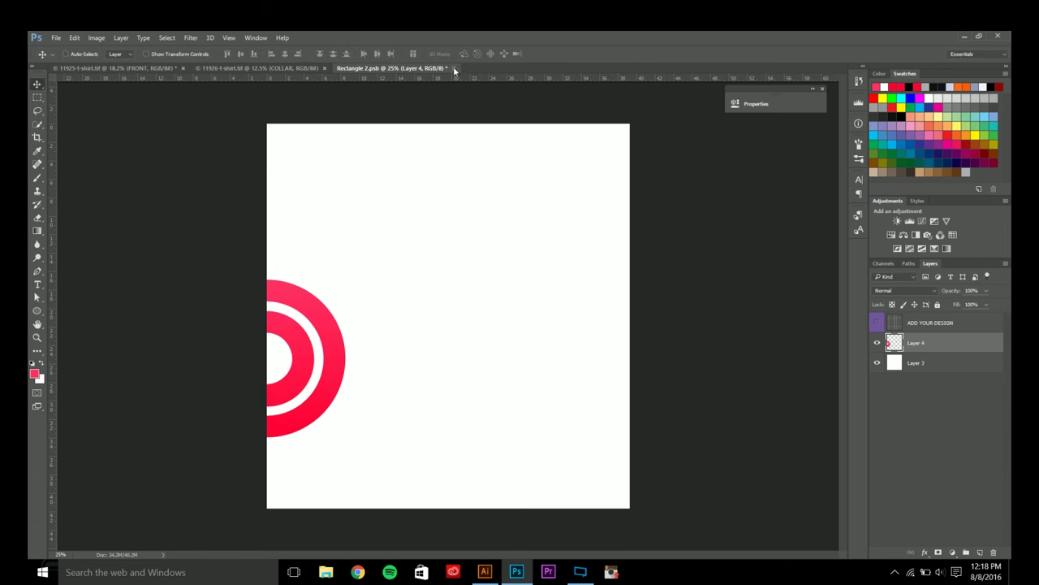
left_click(454, 69)
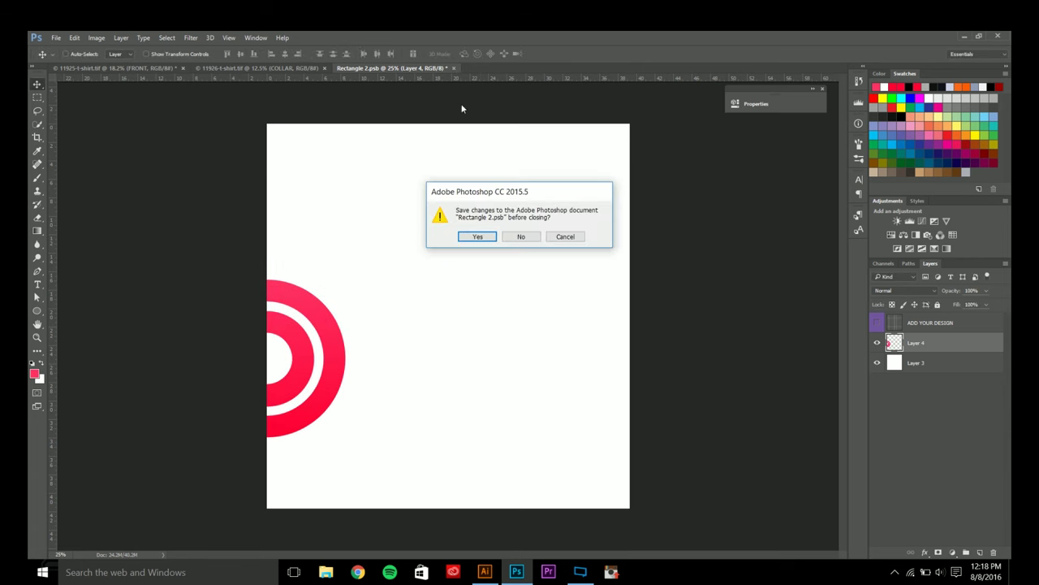
left_click(485, 235)
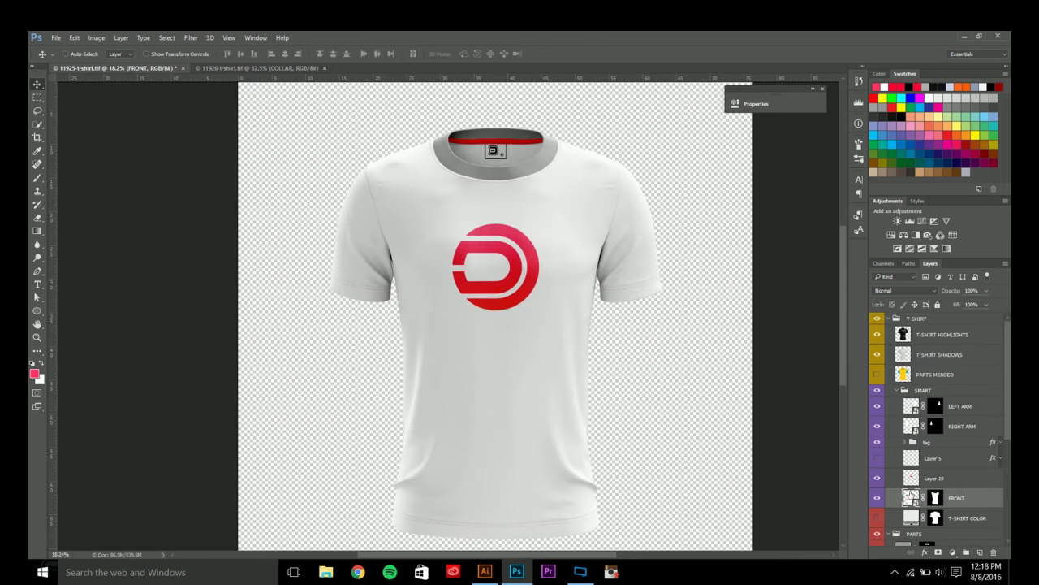
- Reopen the FRONT smart object, shift the logo at the left edge, save it and inspect it on the lower shirt
double_click(910, 496)
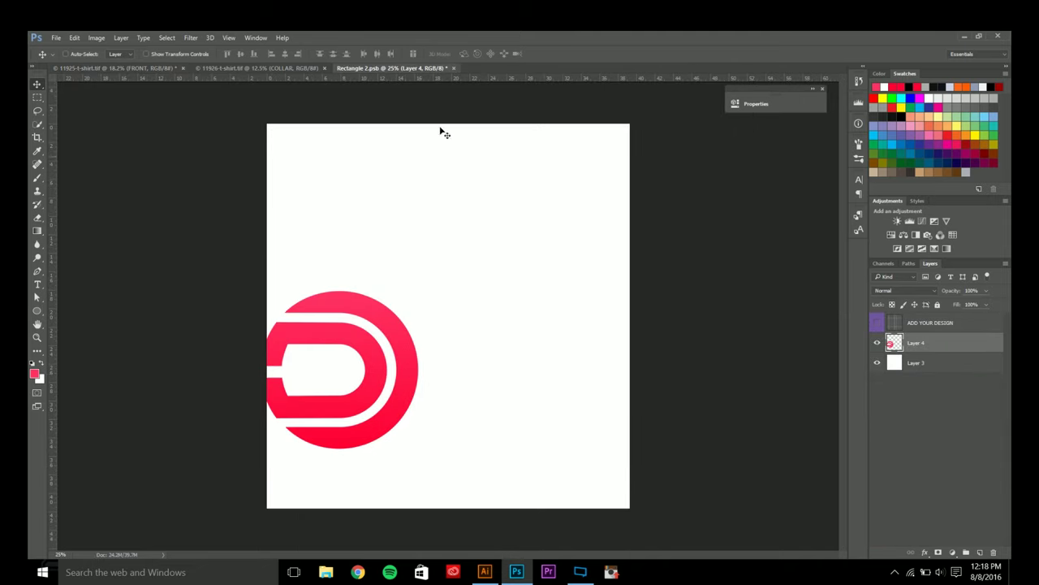
left_click(453, 67)
left_click(477, 235)
scroll(413, 443, "up", 7)
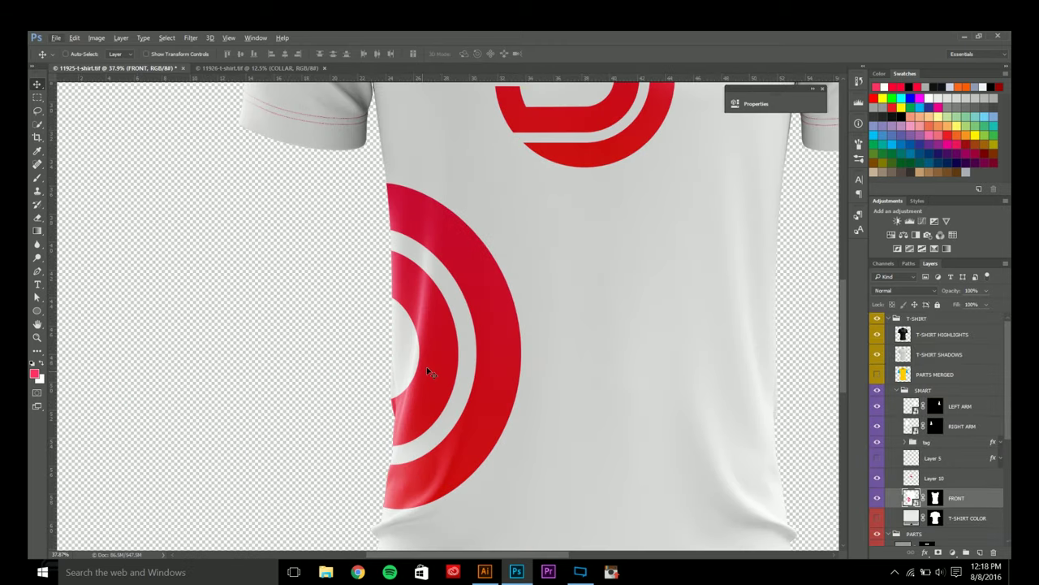
scroll(428, 441, "down", 2)
scroll(455, 389, "down", 1)
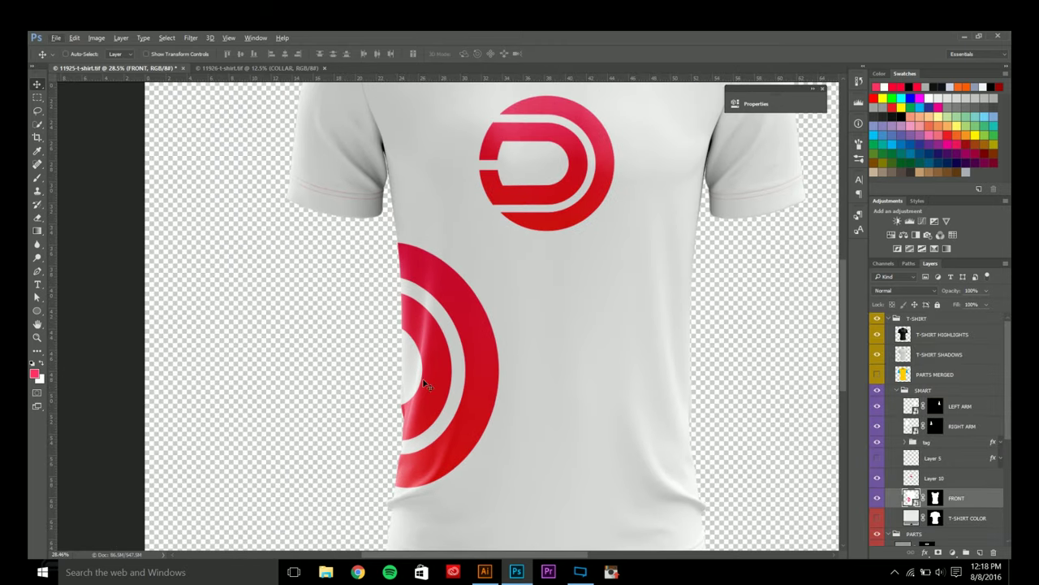
scroll(416, 404, "down", 3)
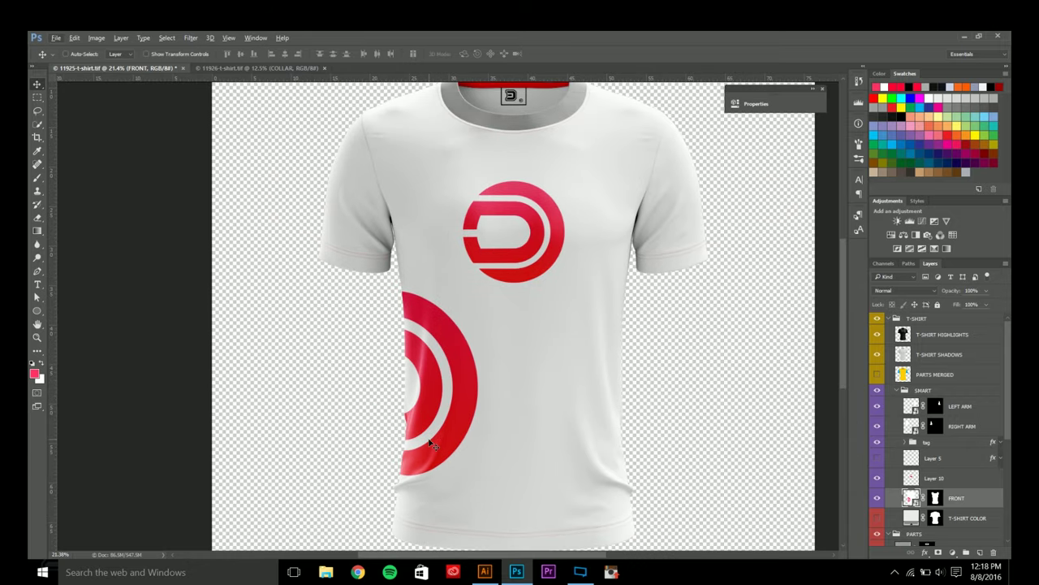
scroll(431, 443, "down", 2)
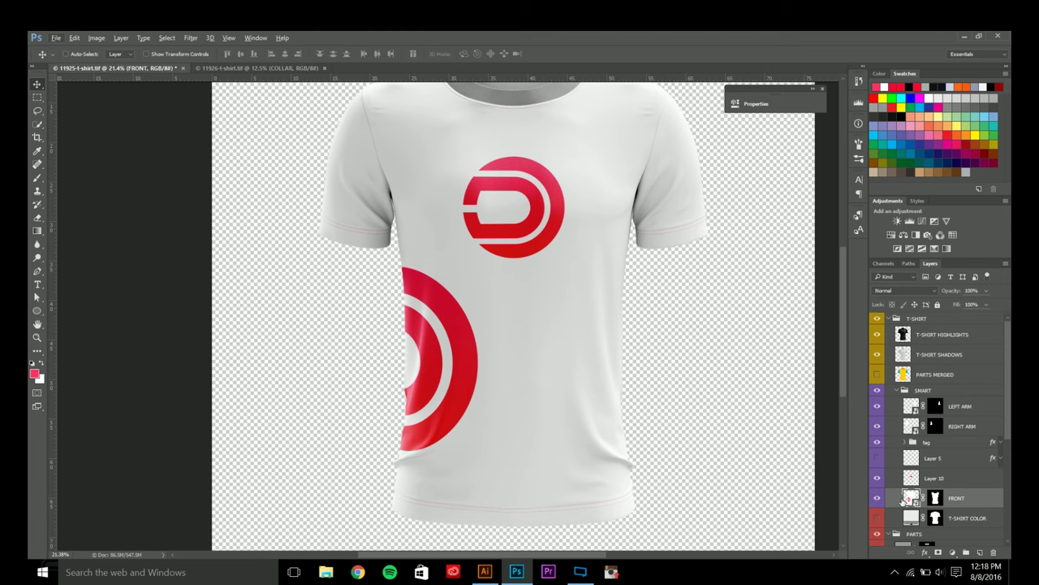
- Delete the logo layer from the FRONT smart object, then save and close Rectangle 2.psb
double_click(908, 497)
key("Delete")
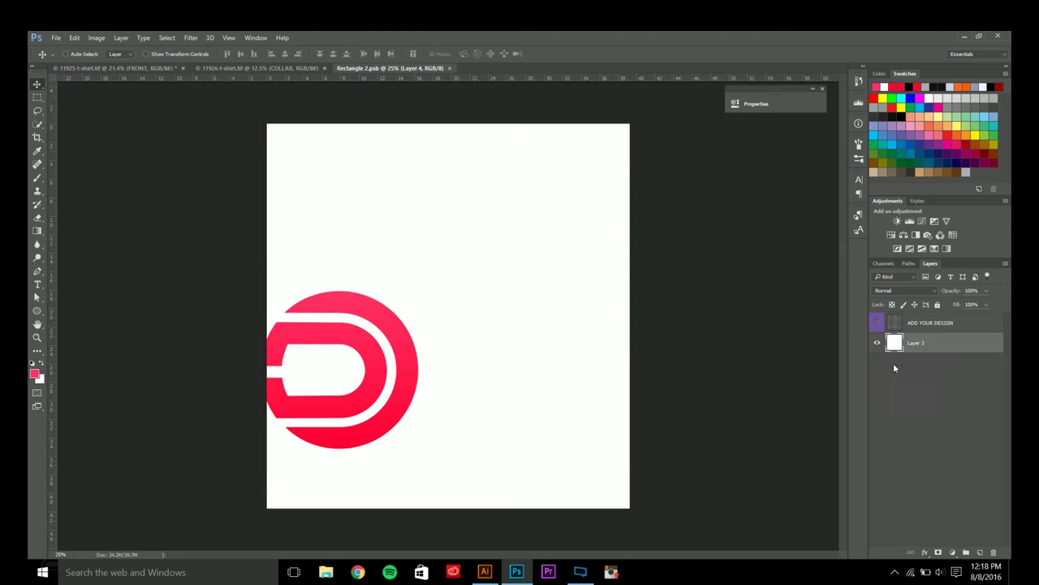
left_click(456, 67)
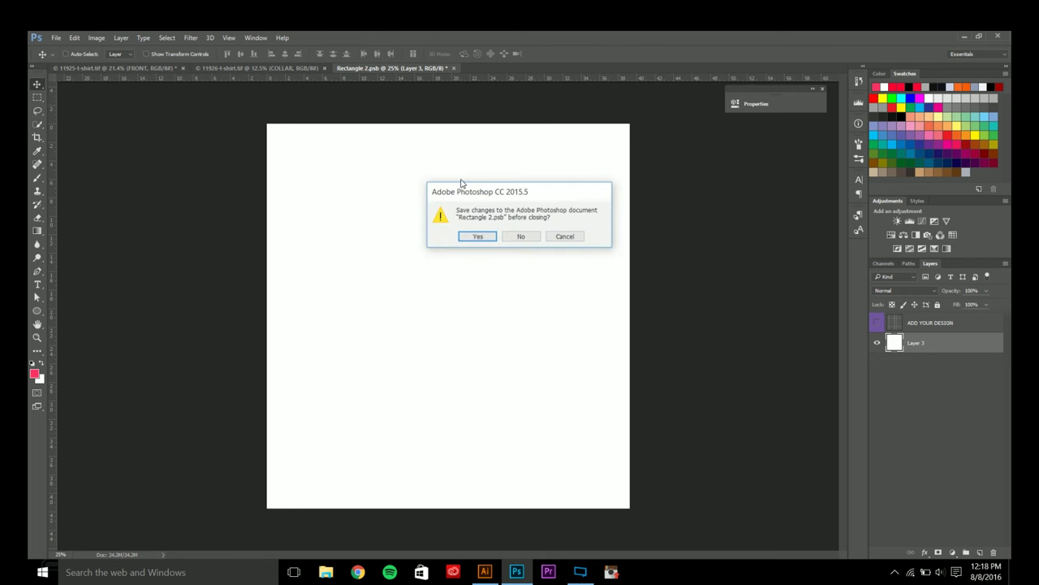
left_click(479, 236)
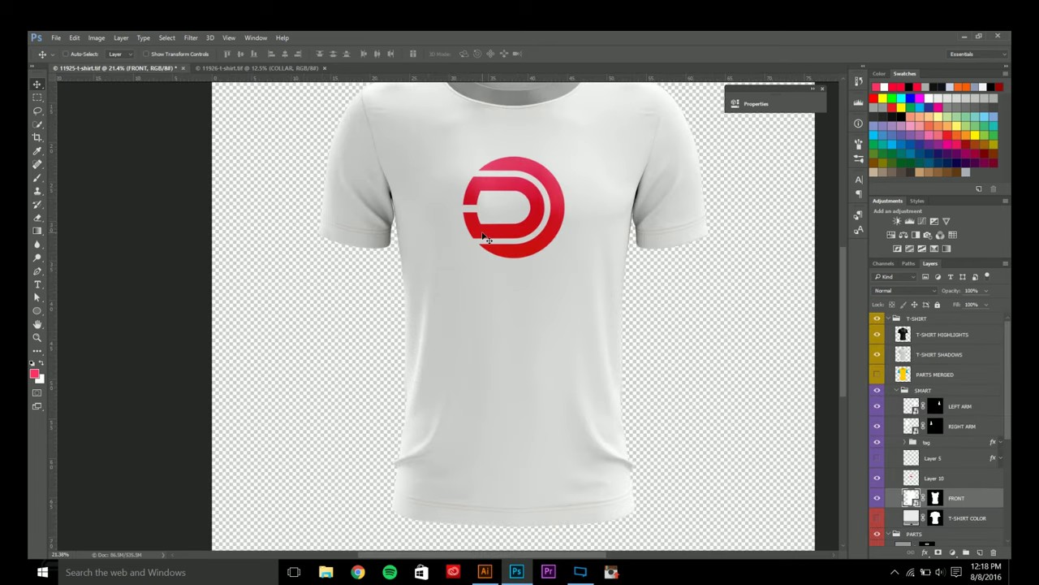
- Scale the D logo on the chest down proportionally to about 68% around its centre
scroll(482, 232, "down", 4)
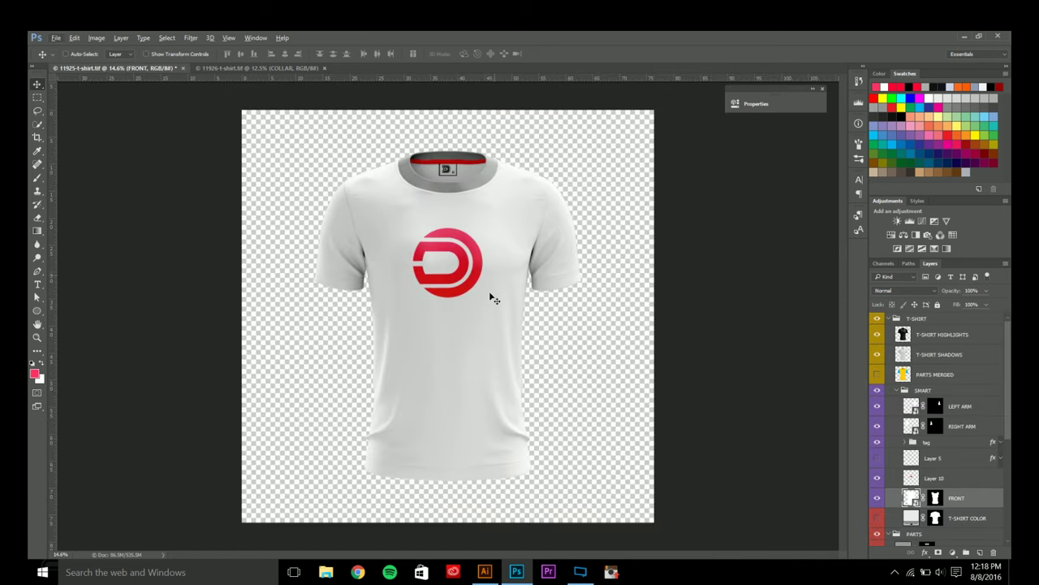
scroll(490, 294, "up", 1)
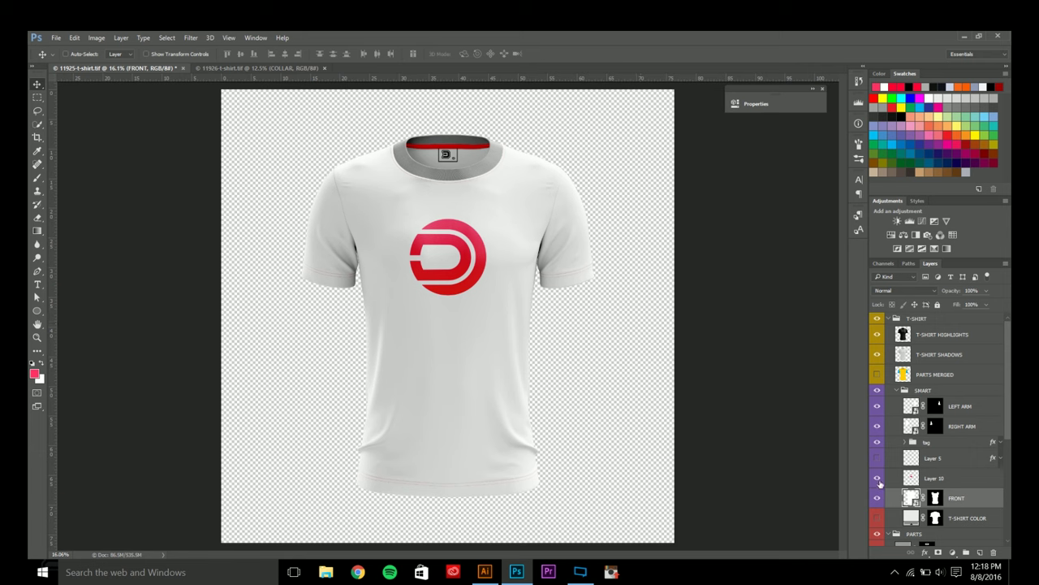
left_click(978, 479)
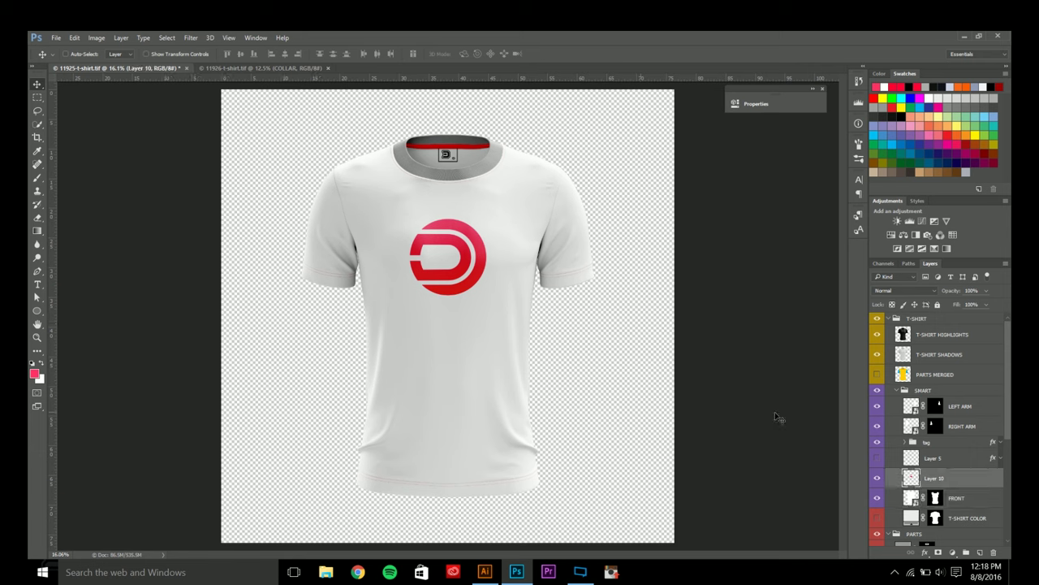
key("ctrl+t")
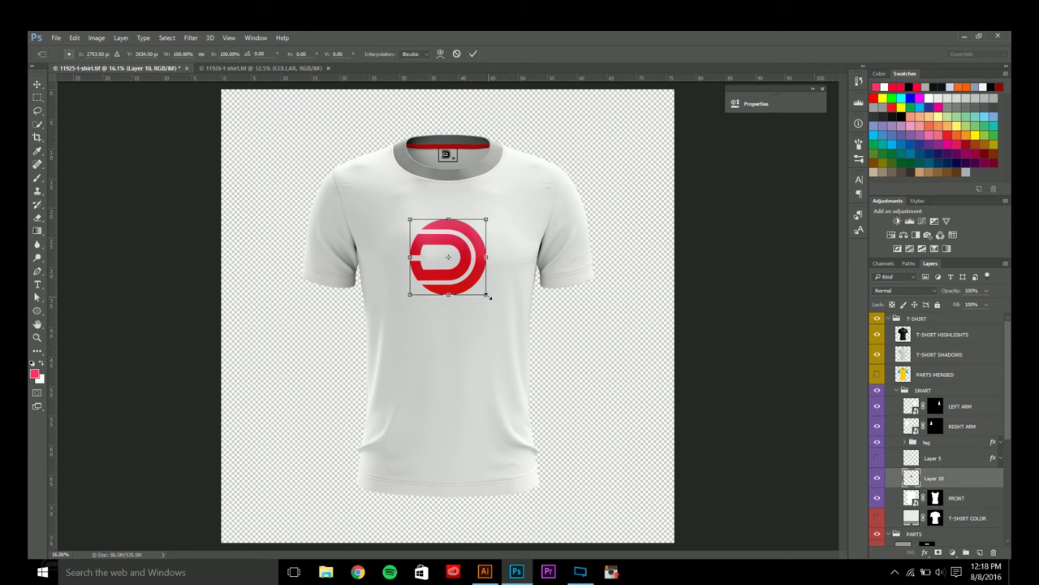
mouse_move(489, 298)
left_mouse_down()
mouse_move(468, 276)
mouse_move(473, 286)
left_mouse_up()
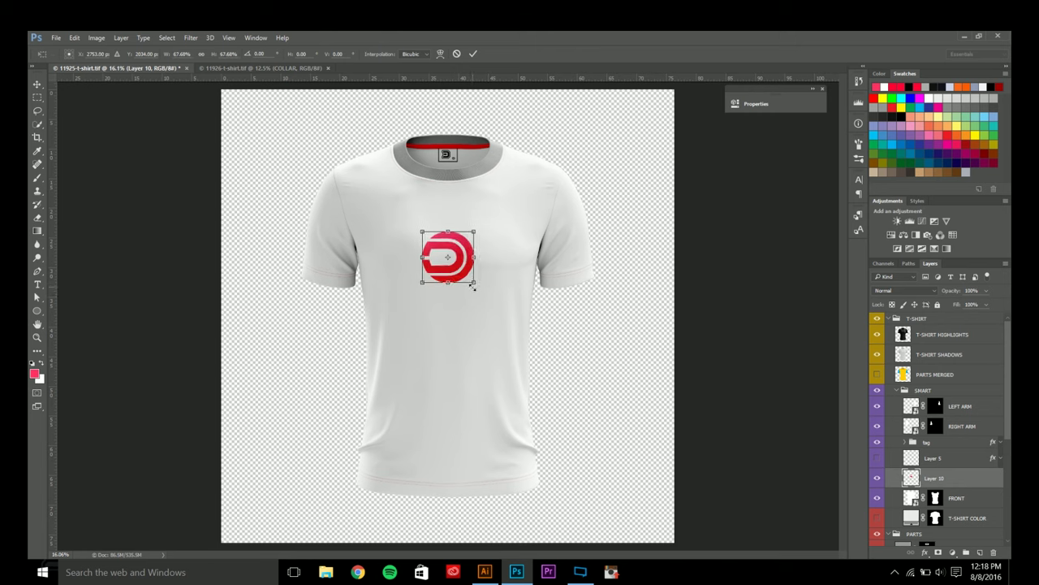
key("Return")
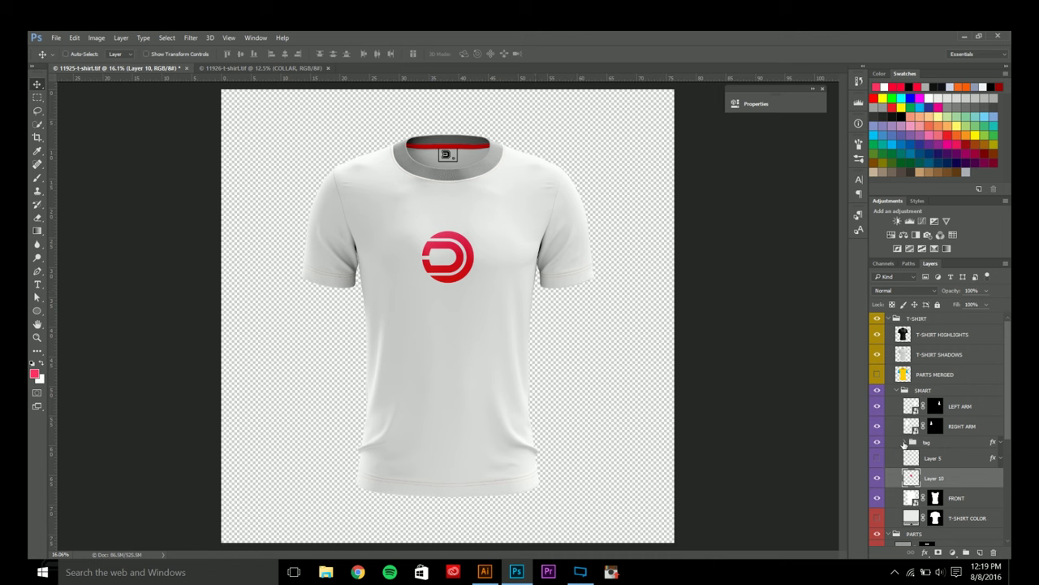
- Toggle the RIGHT ARM layer's visibility to preview what it contributes, and look over the layers below it
left_click(877, 425)
left_click(877, 426)
scroll(952, 434, "down", 2)
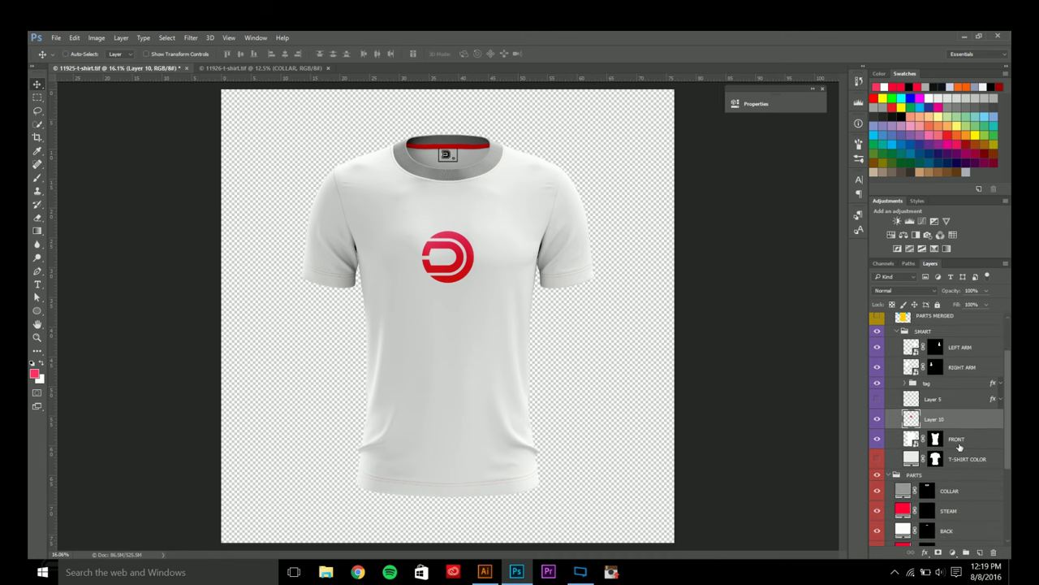
- Above the FRONT layer, draw a red Pen tool shape curving from the collar's centre down the shirt's left side to below the hem
left_click(959, 442)
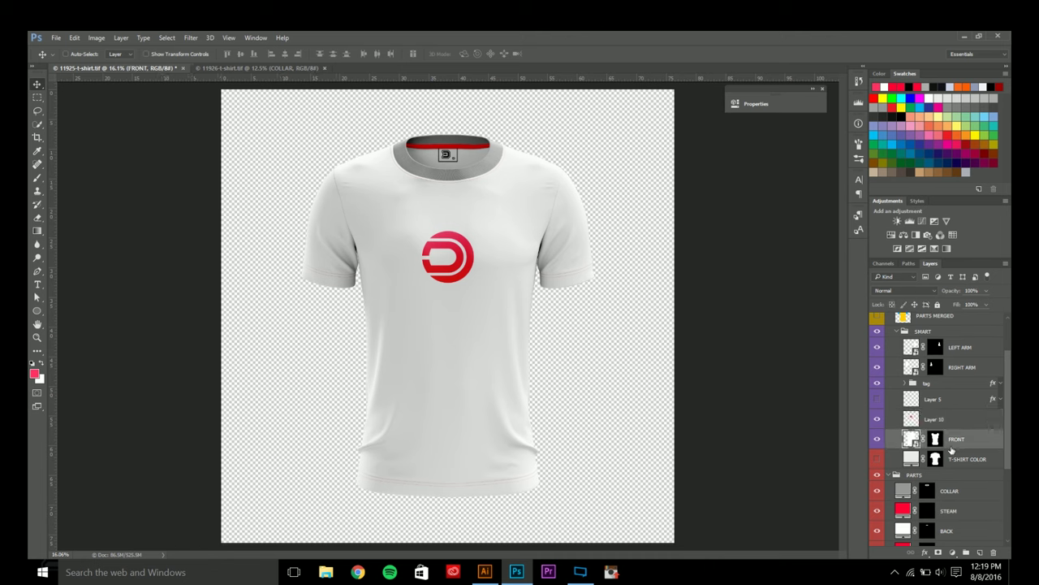
key("p")
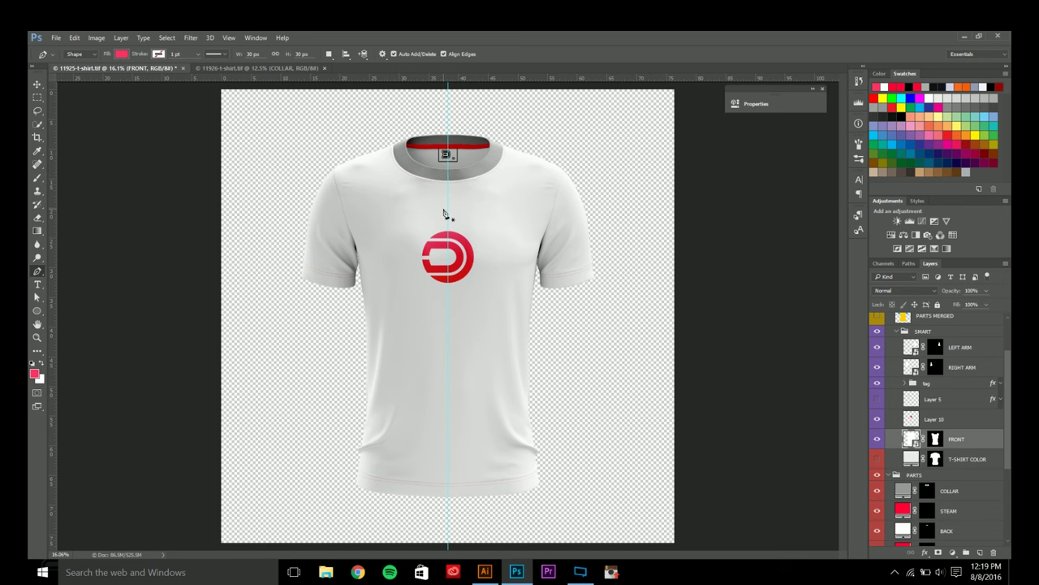
scroll(443, 214, "up", 4)
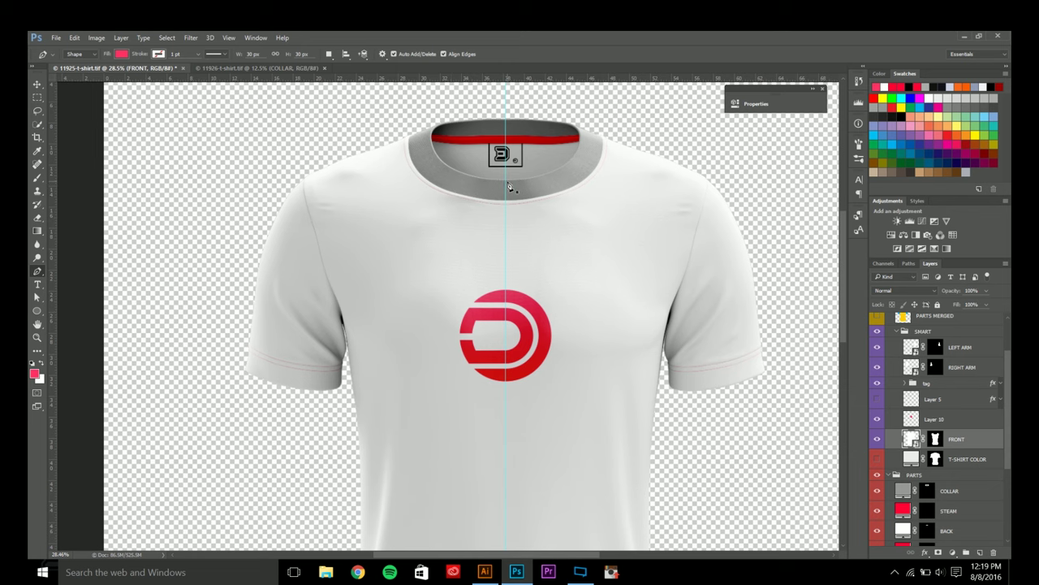
left_click_drag(507, 187, 381, 192)
scroll(369, 223, "down", 3)
left_click_drag(395, 296, 417, 391)
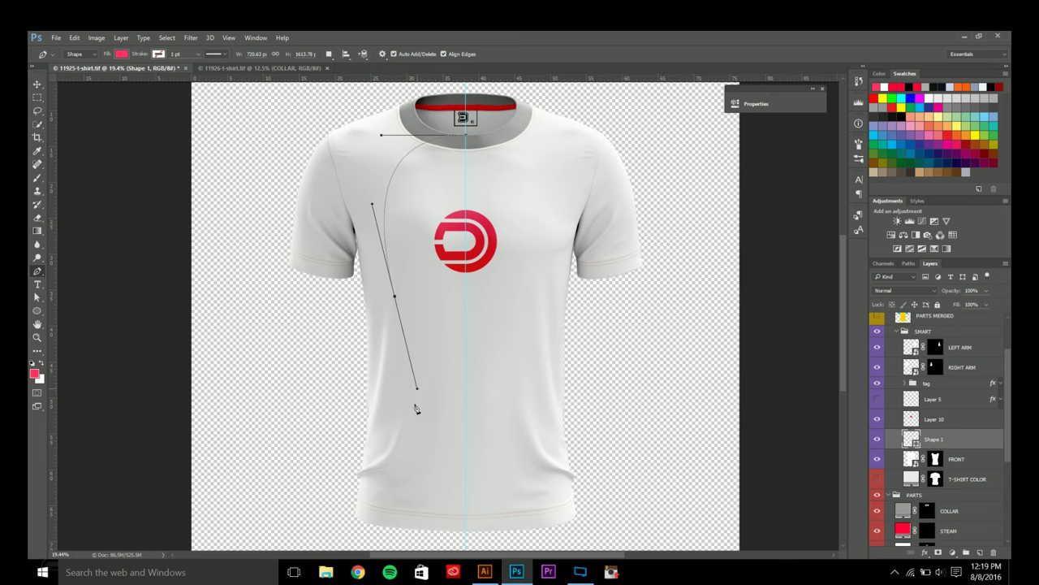
left_click_drag(409, 468, 418, 314)
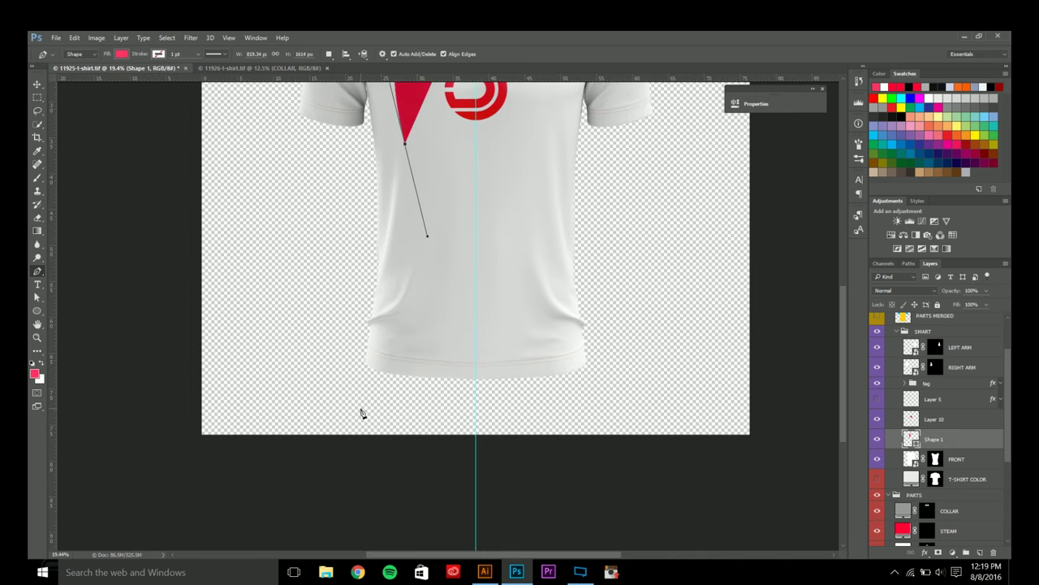
left_click_drag(322, 367, 244, 398)
left_click_drag(316, 237, 327, 392)
- Continue the shape's outline outside the left sleeve and above the collar, then close it at the collar's centre with a straight vertical edge
left_click(324, 474, "alt")
left_click(331, 360)
left_click(269, 321)
left_click(267, 166)
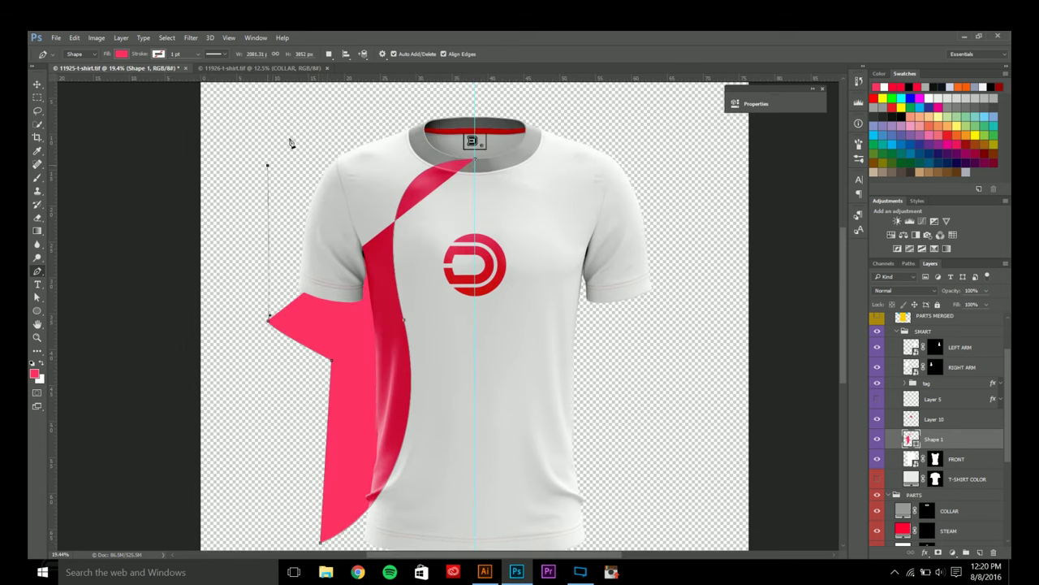
left_click(331, 111)
scroll(404, 128, "up", 2)
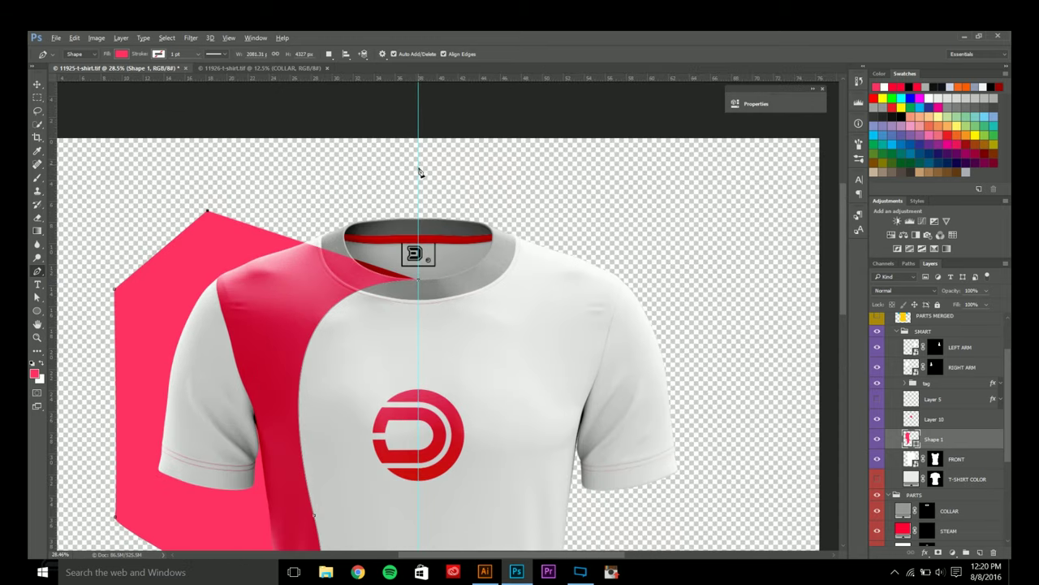
left_click(419, 174)
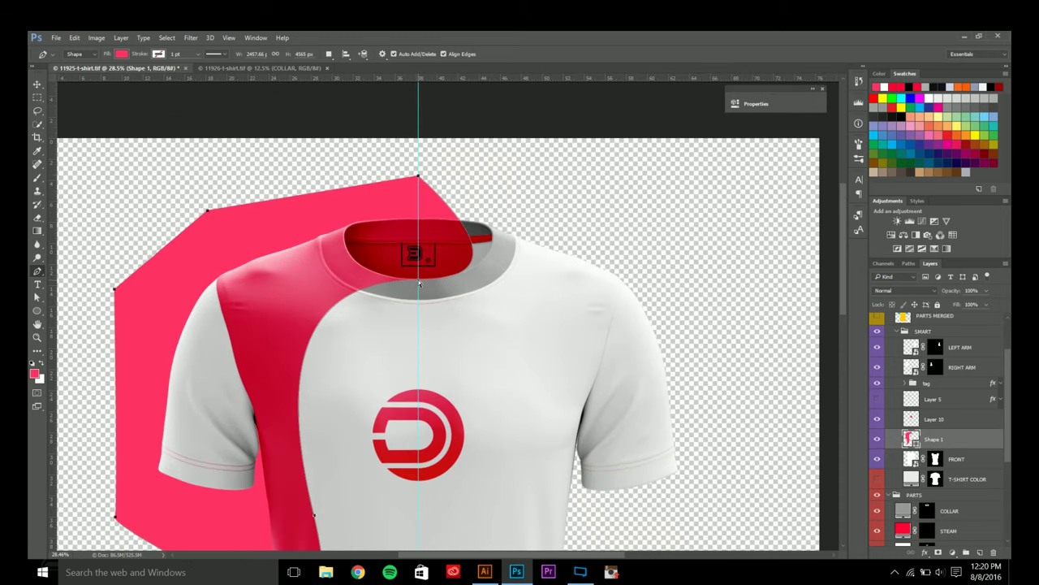
left_click_drag(418, 280, 414, 209)
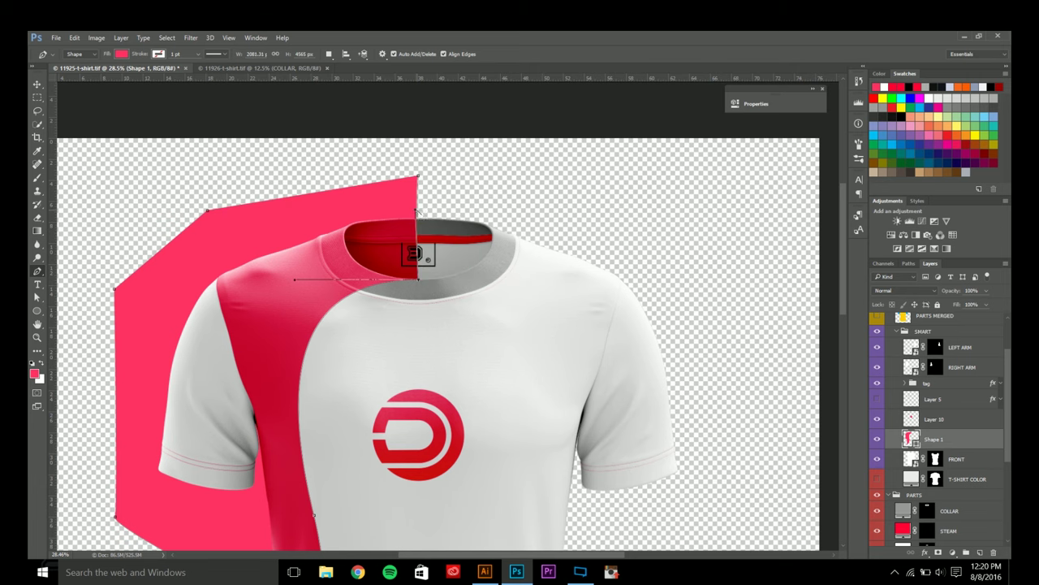
- Show the vertical centre guide over the full front view of the shirt
scroll(445, 251, "down", 2)
scroll(444, 251, "down", 3)
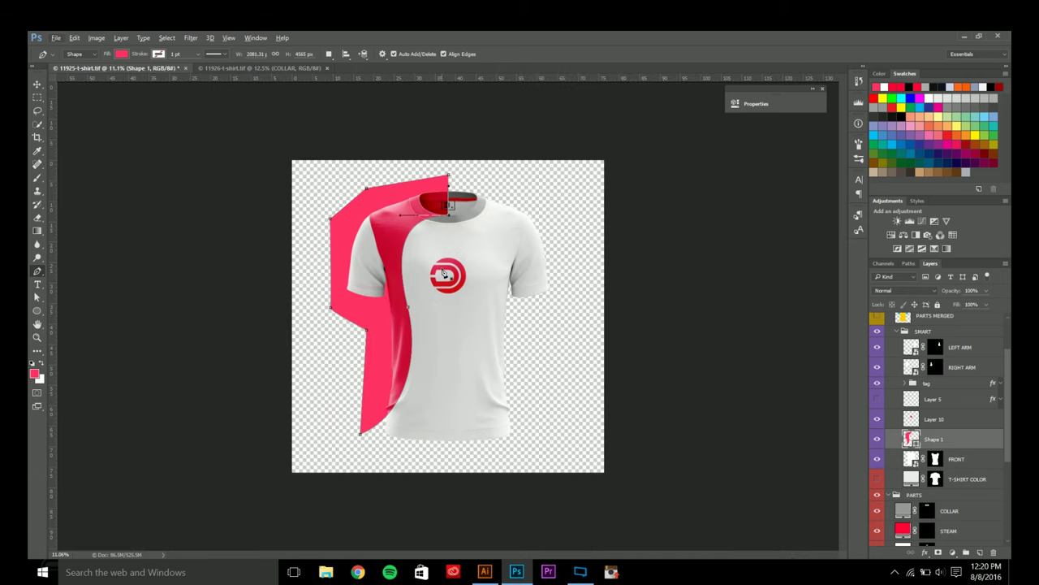
scroll(446, 302, "up", 2)
key("ctrl+semicolon")
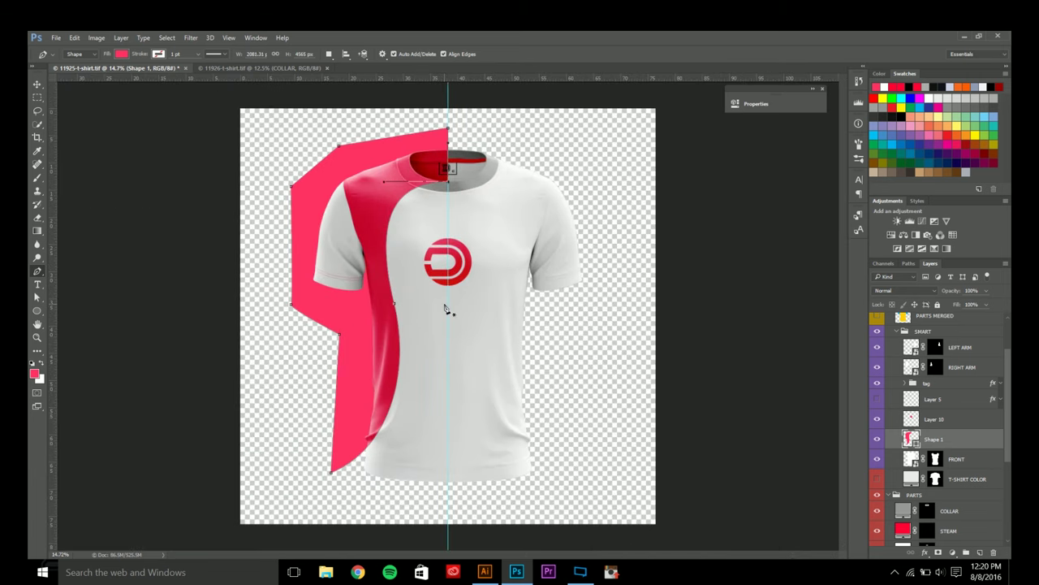
- Refine the red panel's inner curve by shifting its middle anchor towards the left sleeve and adjusting the curve's handles
key("a")
key("p")
scroll(416, 175, "up", 1)
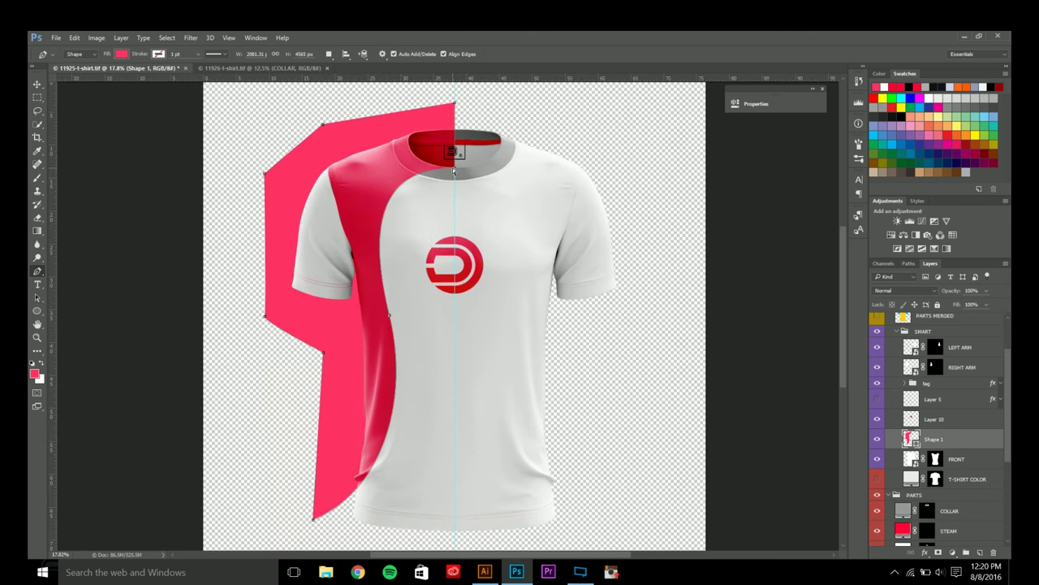
left_click(453, 167, "ctrl")
left_click_drag(369, 233, 365, 217)
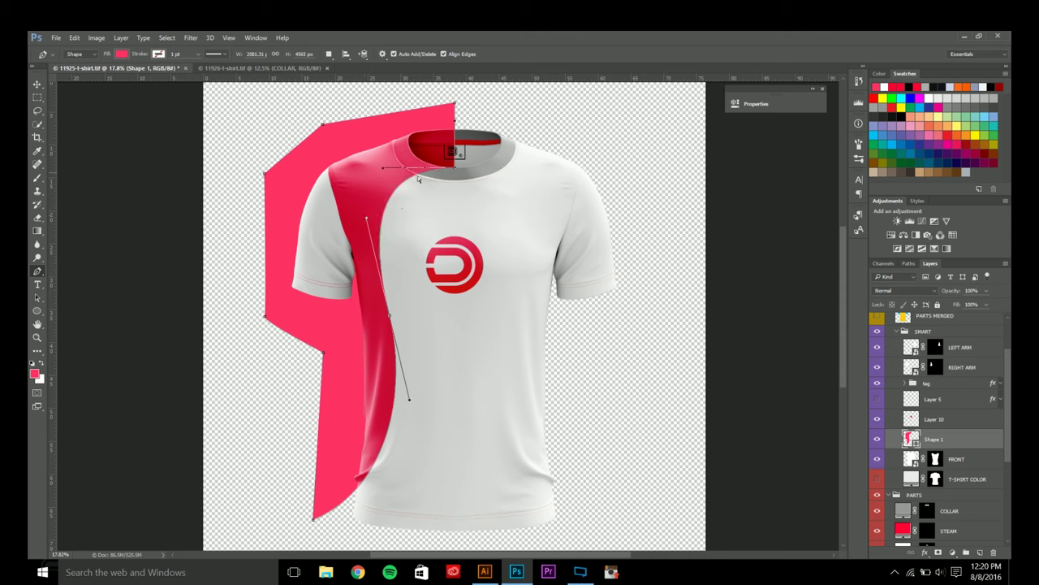
left_click_drag(366, 220, 358, 213)
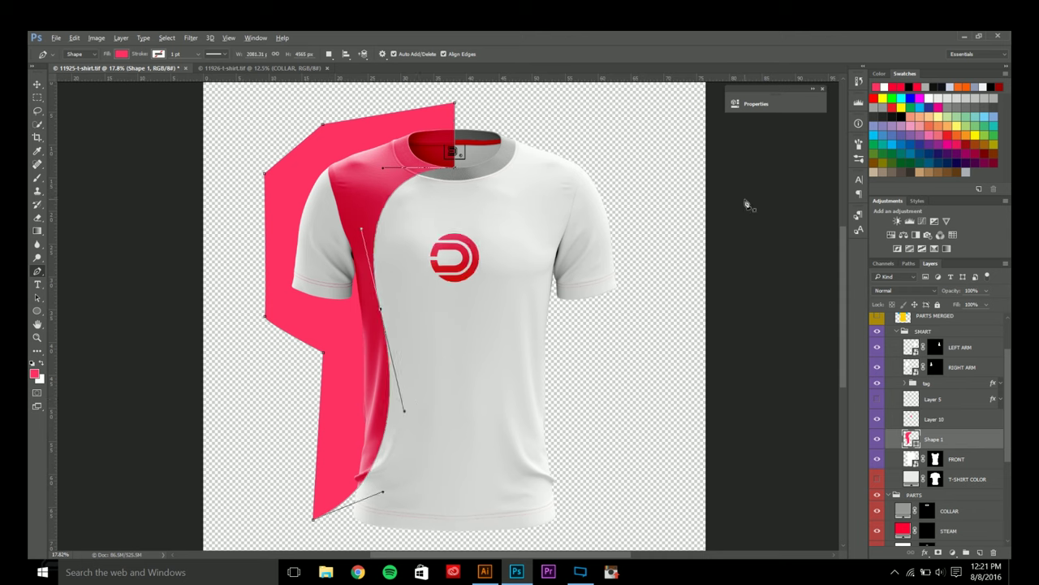
- Change the side panel shape's fill to grey and deselect its path
left_click(119, 53)
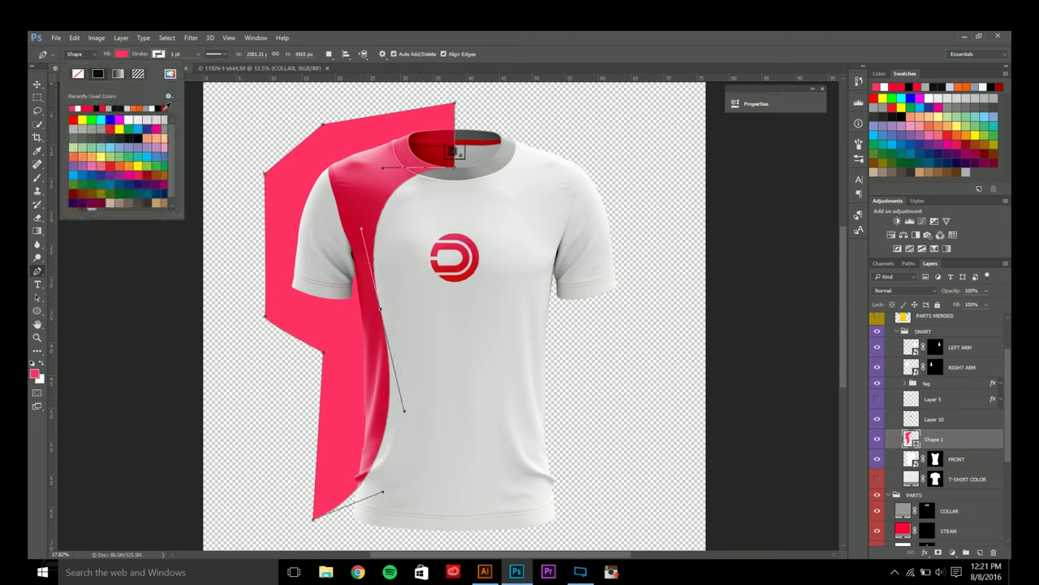
left_click(115, 107)
key("Return")
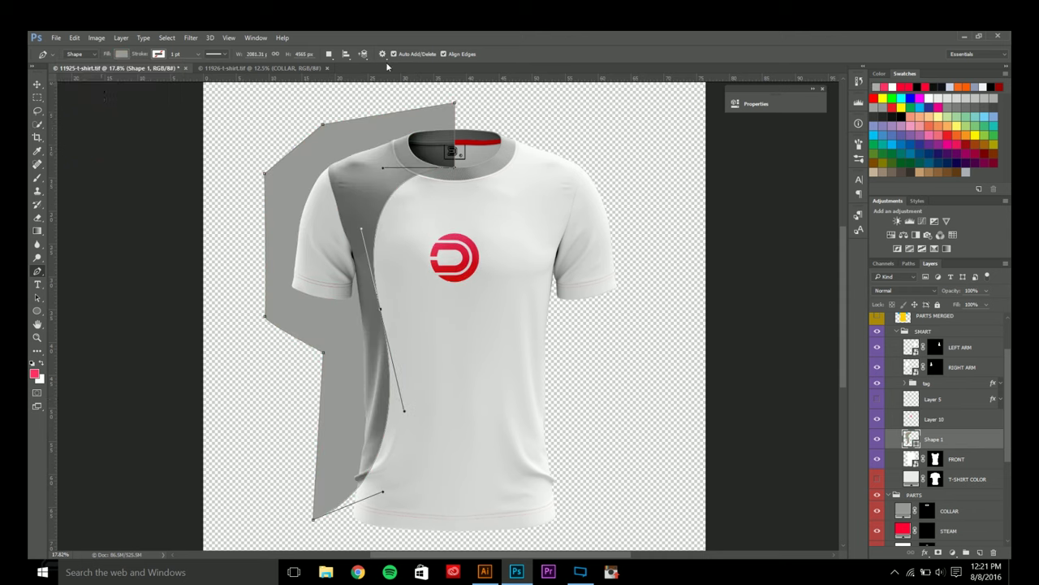
left_click(36, 84)
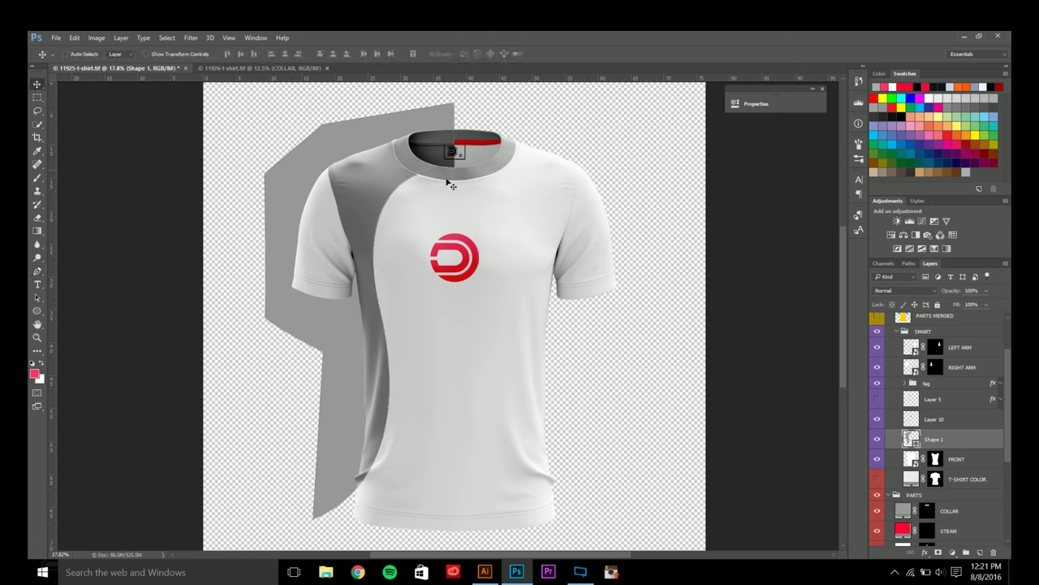
key("p")
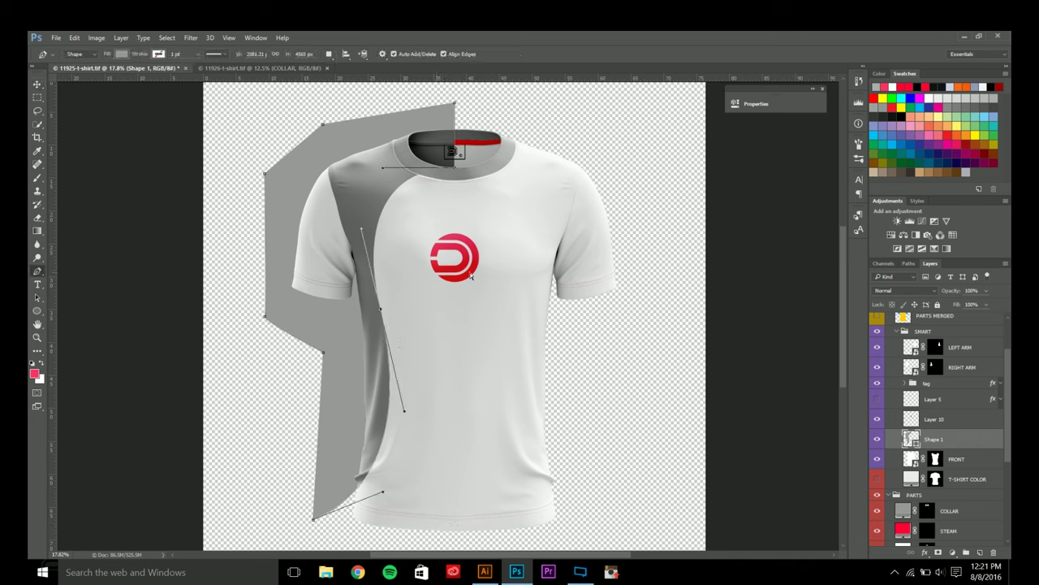
key("Escape")
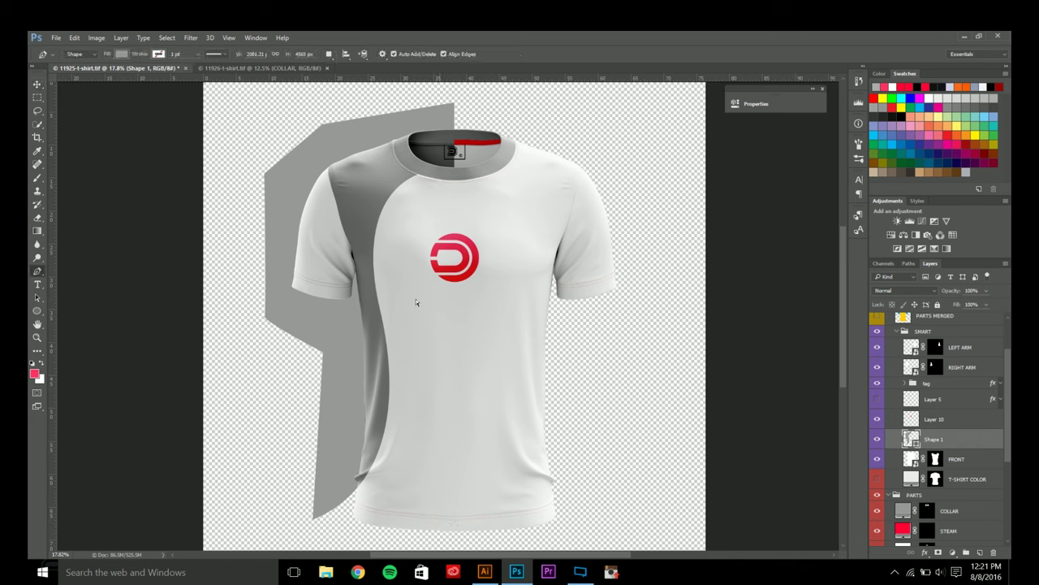
- With the centre guide shown, draw a new Pen shape edge from the collar's centre down beside the grey panel, ending in a corner below the hem
key("ctrl+;")
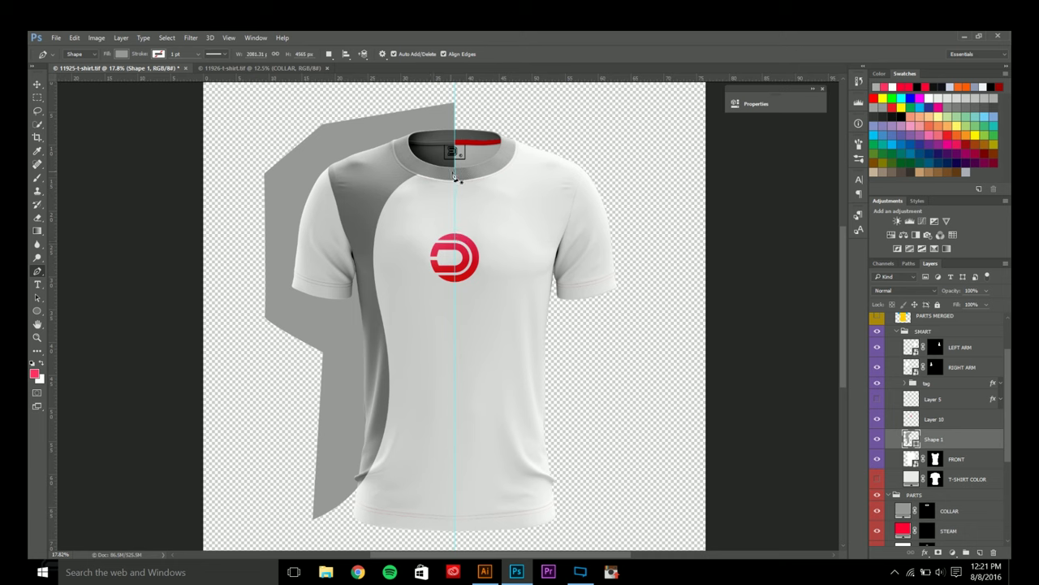
left_click_drag(457, 173, 410, 170)
left_click_drag(383, 295, 401, 387)
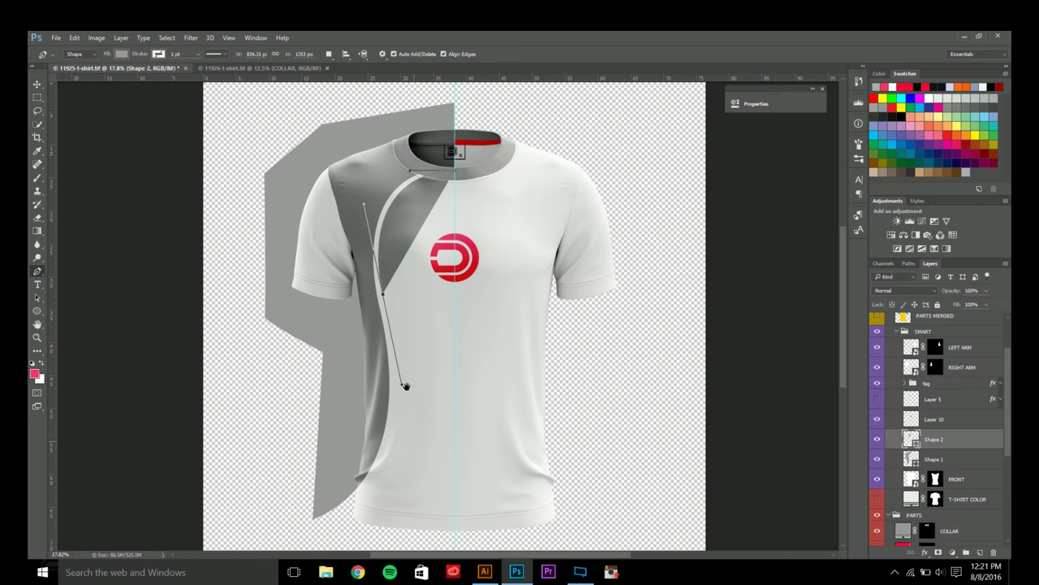
scroll(398, 382, "down", 3)
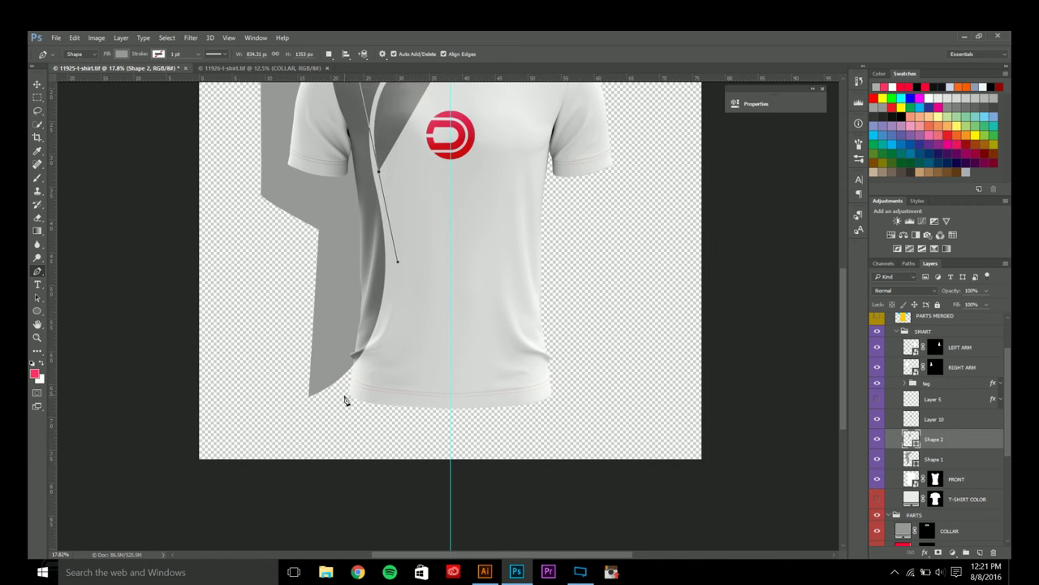
left_click_drag(335, 399, 266, 449)
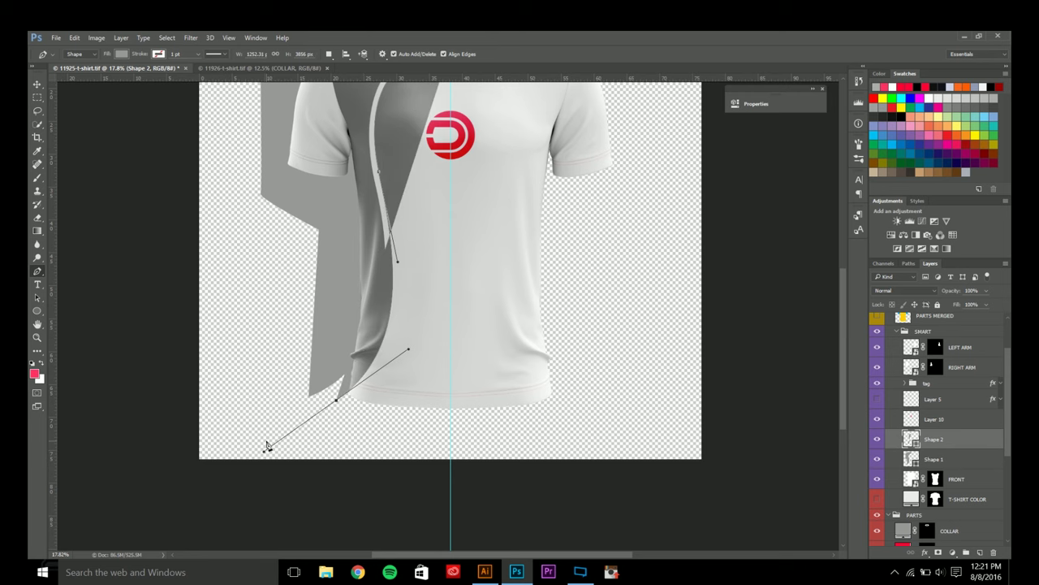
left_click(336, 401, "alt")
- Draw the stripe's return edge from the hem up to the collar's centre and close the shape as a thin curved band
left_click_drag(349, 406, 418, 353)
left_click_drag(418, 235, 421, 309)
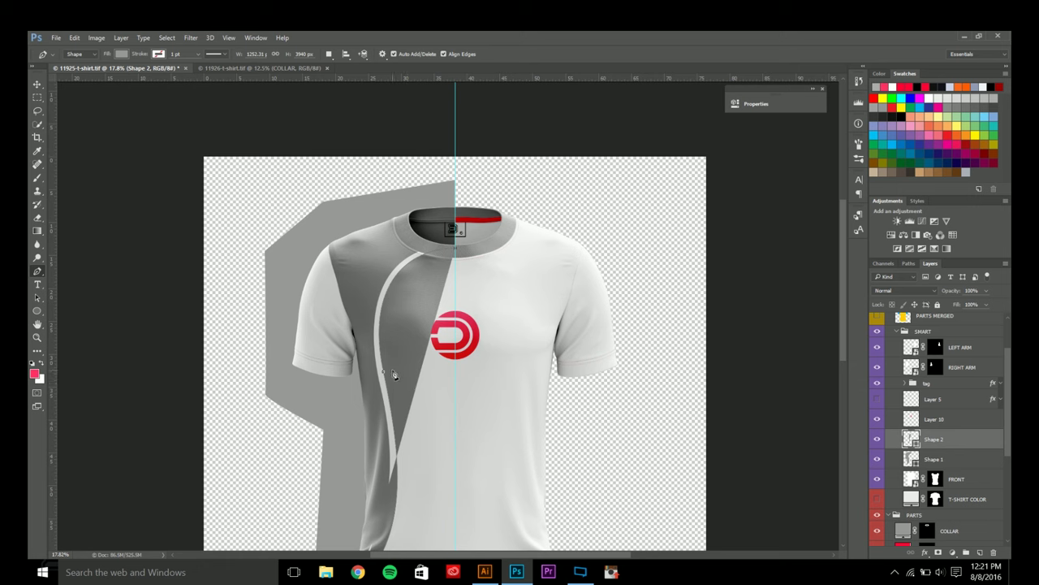
left_click_drag(390, 370, 374, 276)
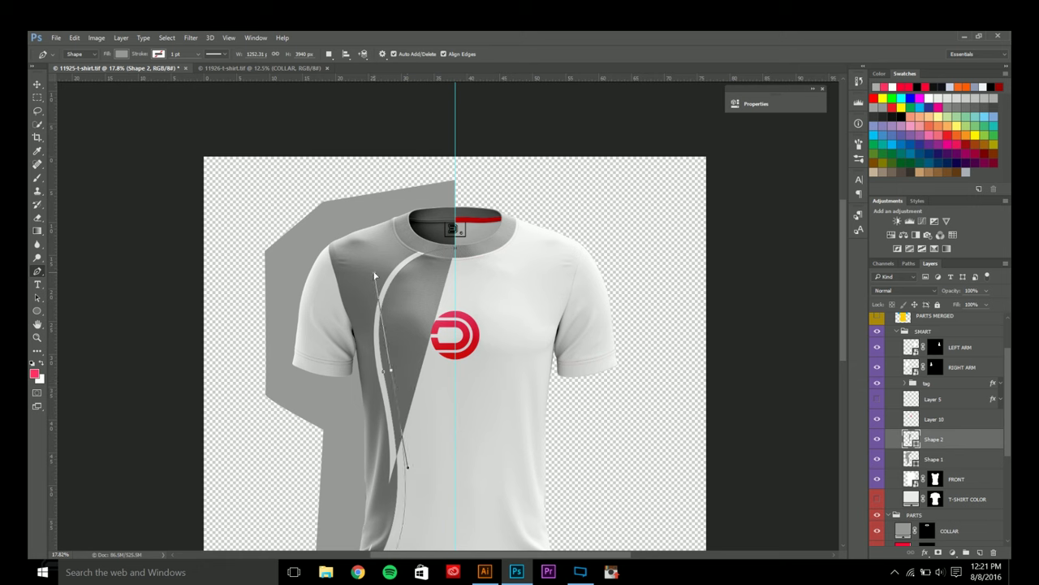
left_click(456, 255)
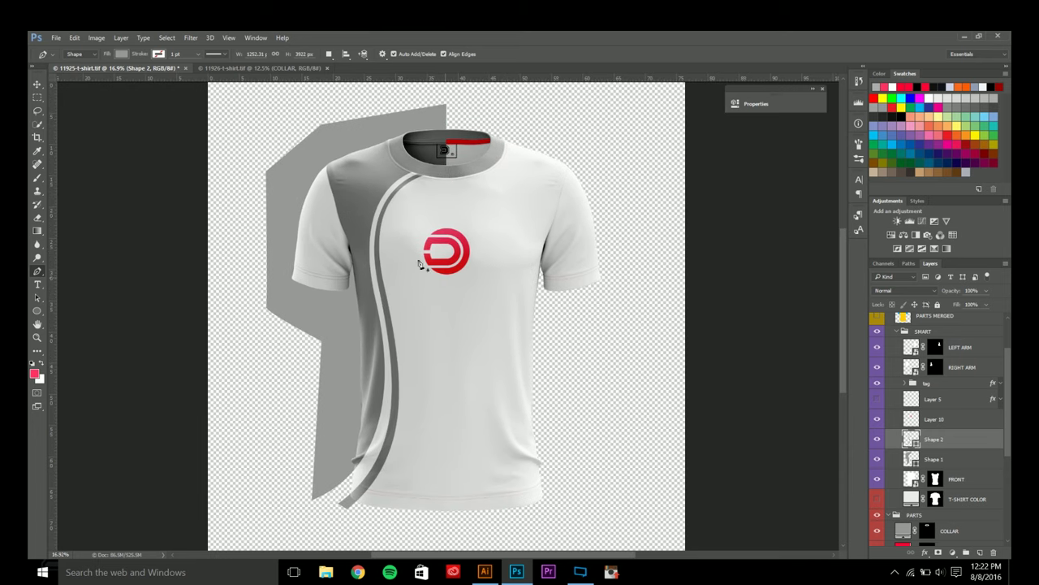
- Fill the curved stripe with a gradient from red ff0033 to pinkish red ff3164
left_click(121, 55)
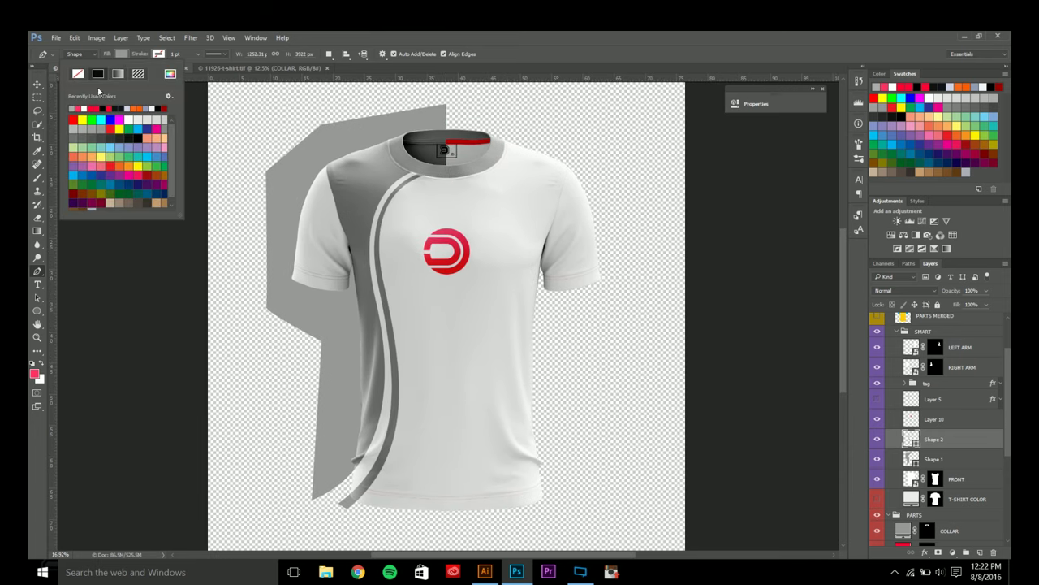
left_click(118, 73)
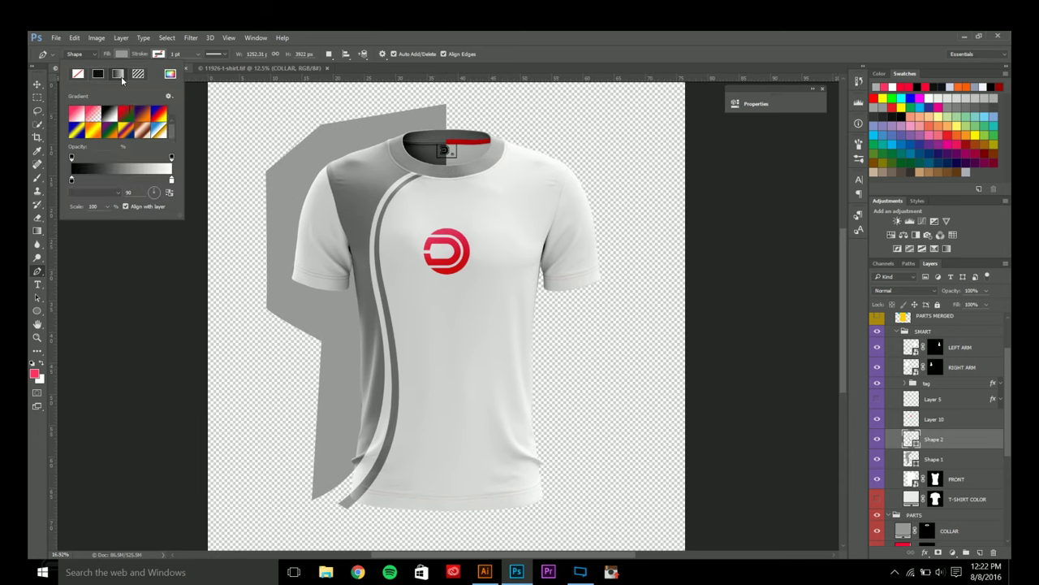
left_click(77, 113)
double_click(71, 180)
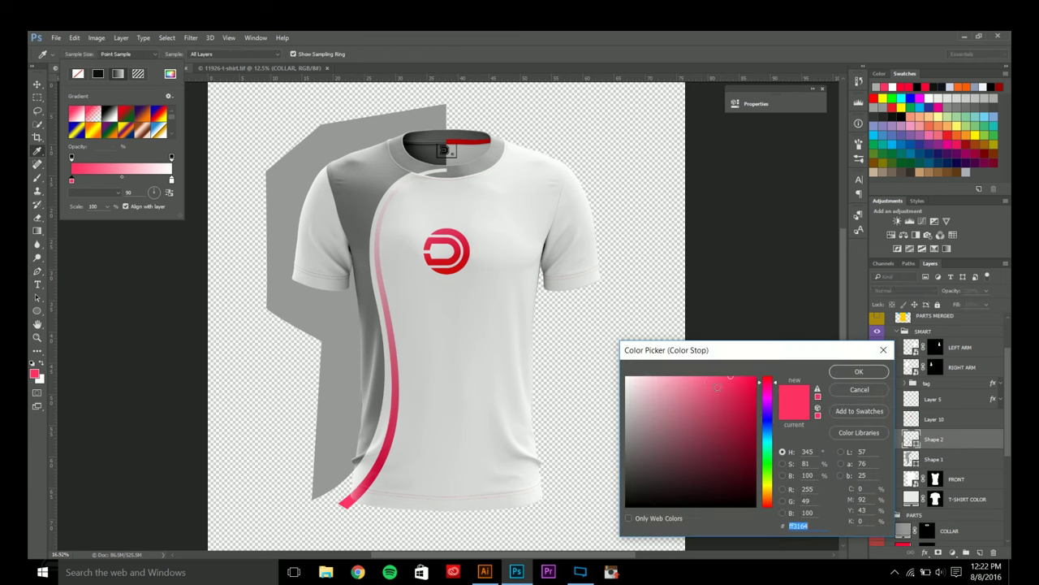
left_click(900, 84)
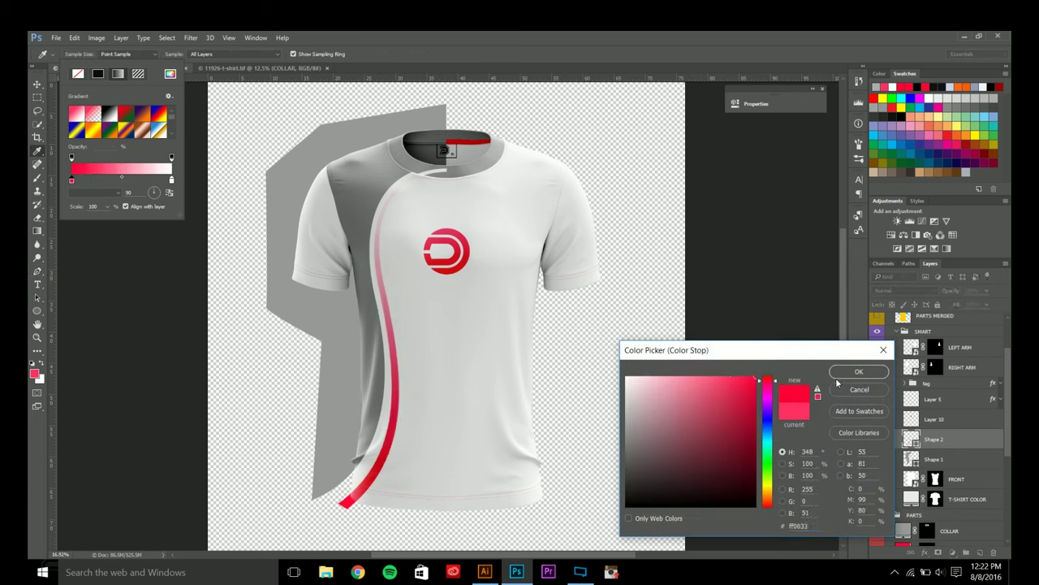
key("Return")
double_click(171, 180)
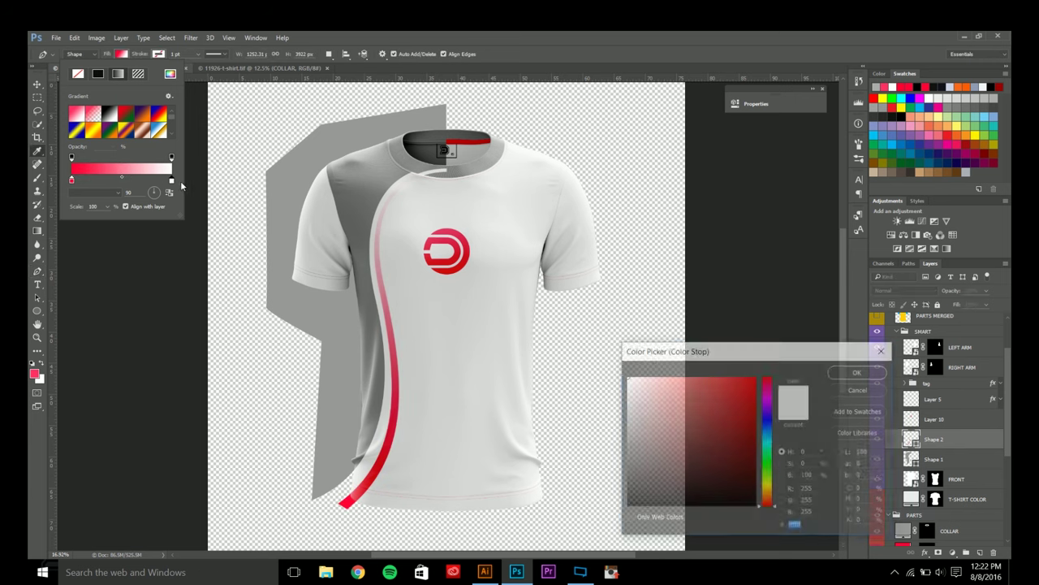
left_click(889, 86)
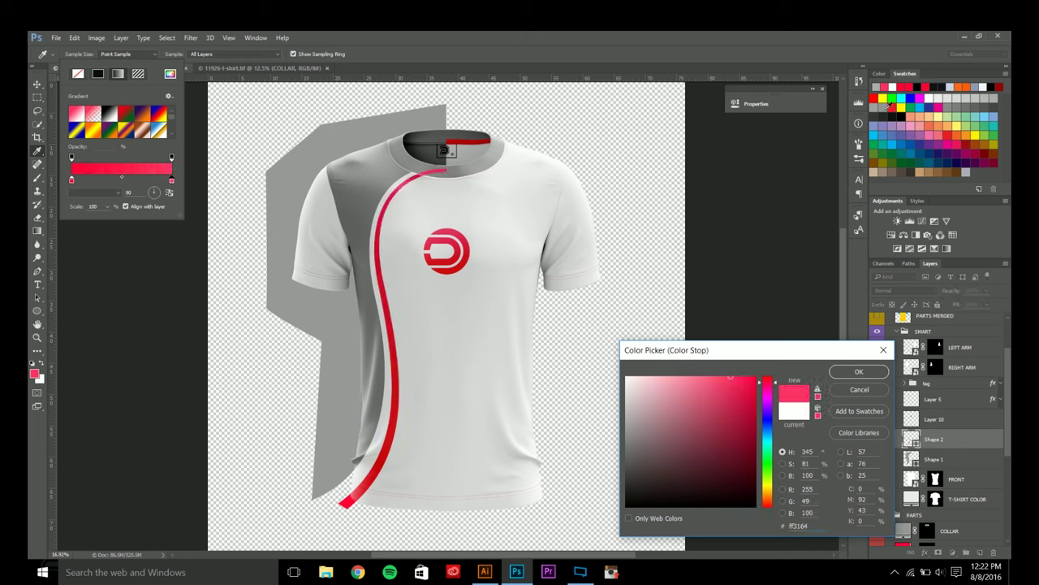
left_click(850, 372)
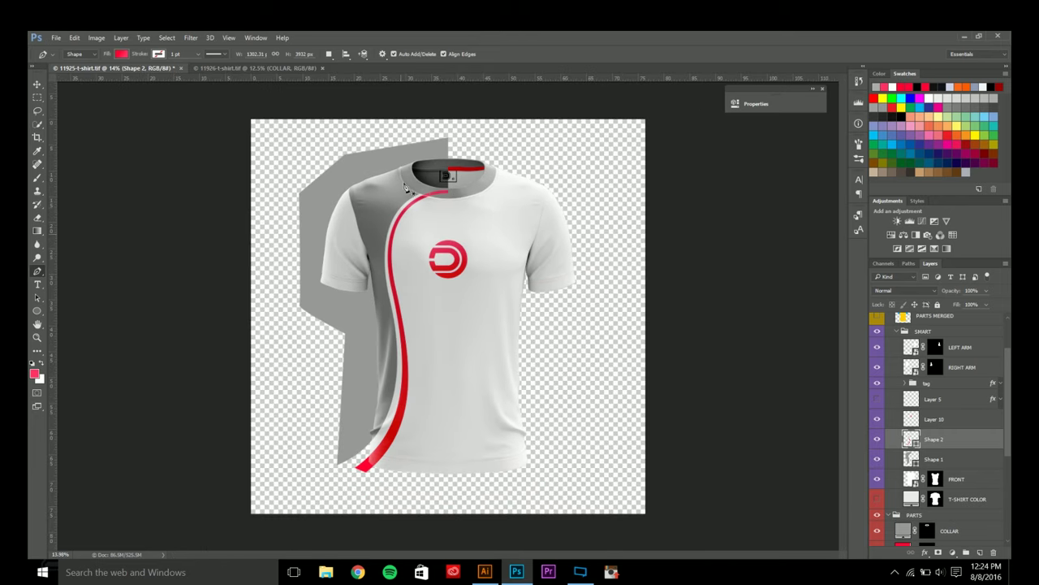
- Clip both the Shape 1 panel and the Shape 2 stripe to the FRONT layer with a clipping mask
scroll(455, 262, "up", 2)
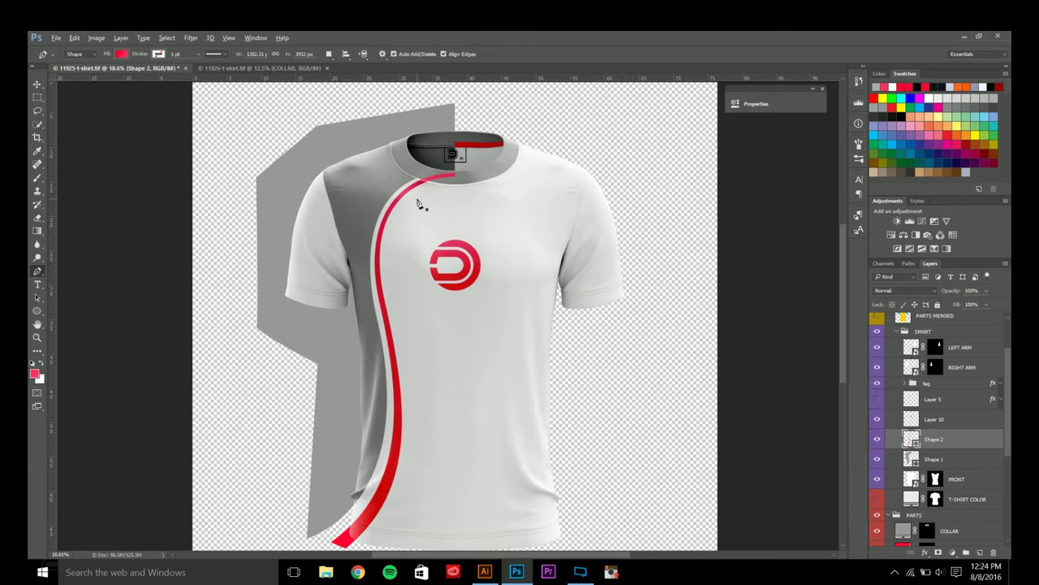
left_click_drag(462, 295, 459, 271)
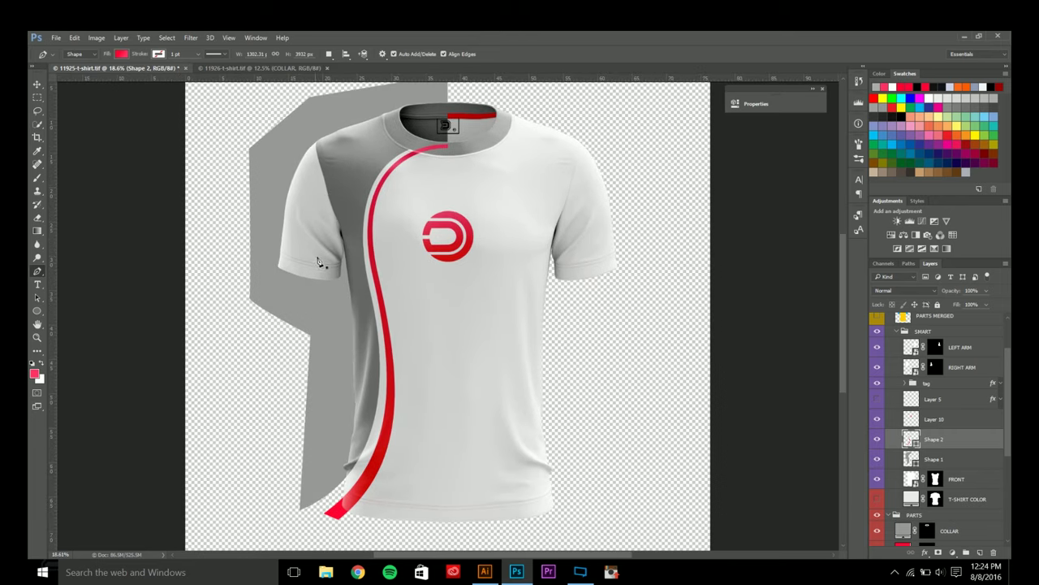
scroll(339, 221, "up", 2)
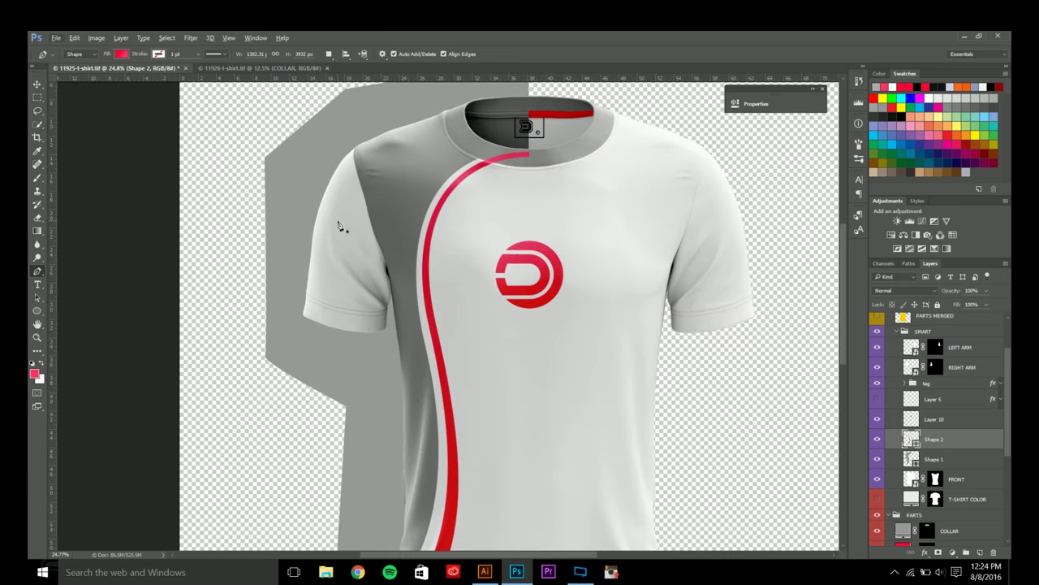
scroll(473, 204, "down", 2)
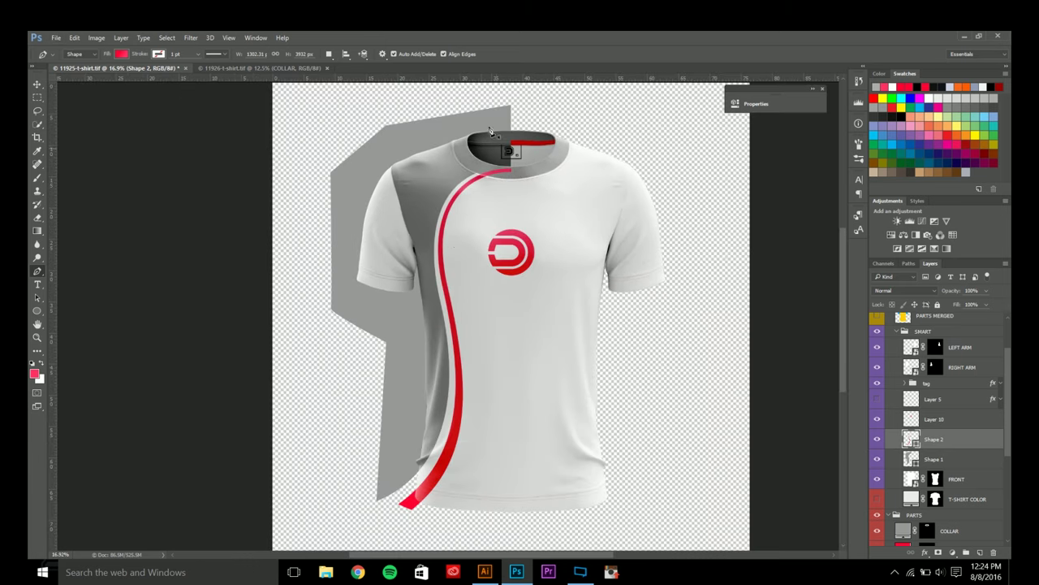
left_click(933, 461, "shift")
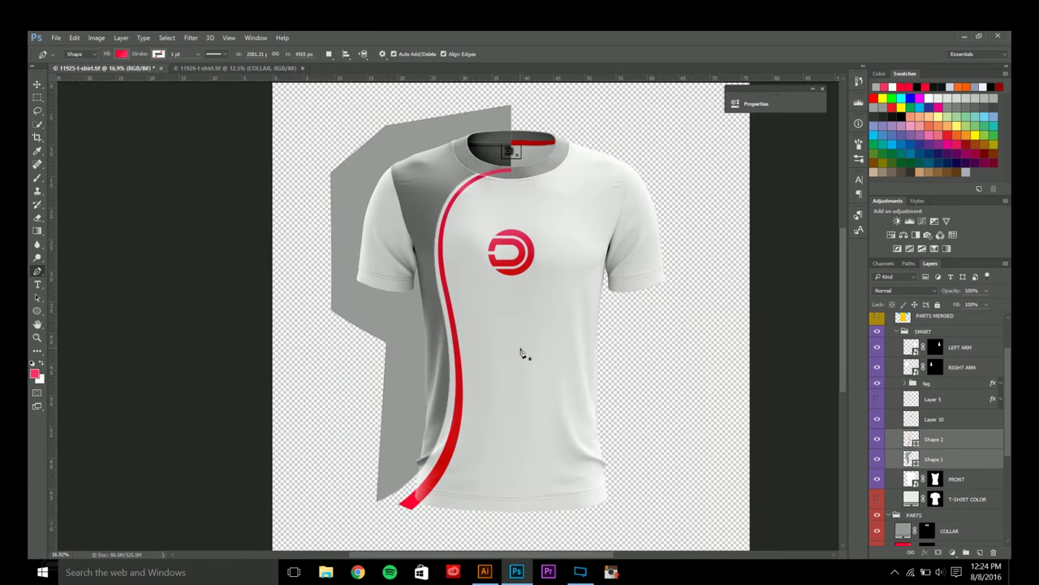
right_click(945, 457)
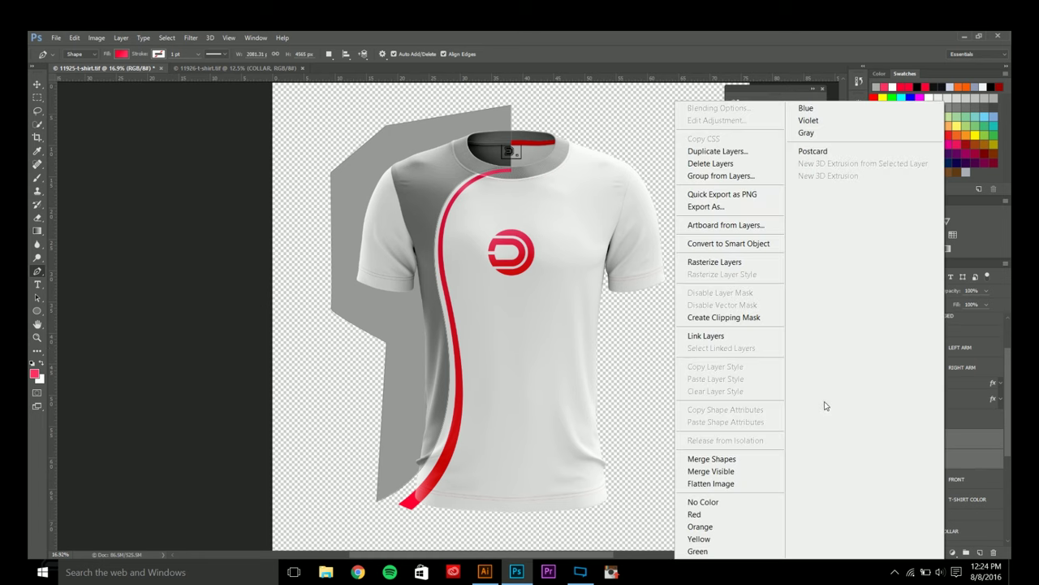
left_click(754, 320)
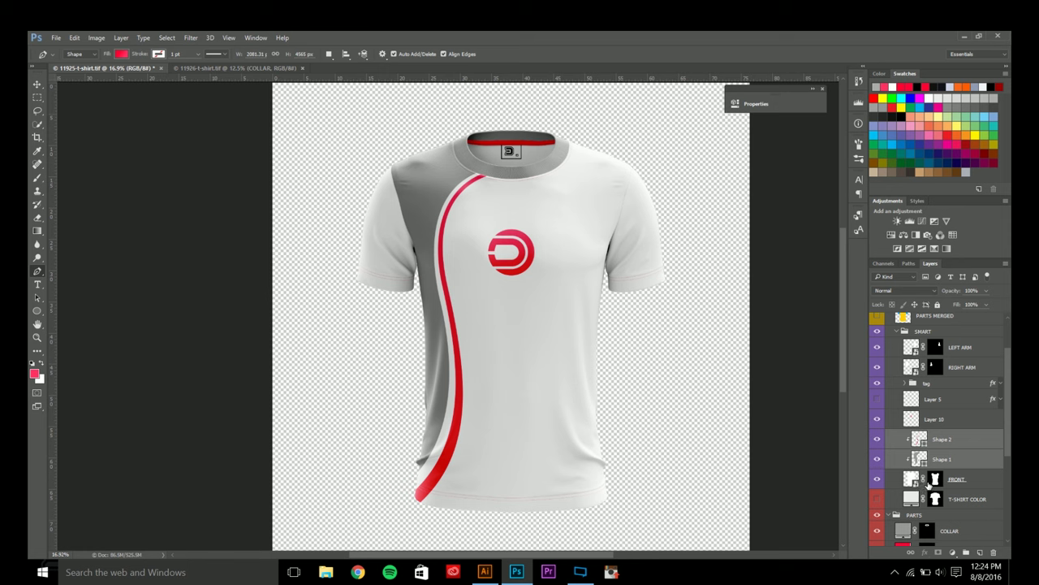
- Check how the clipped shapes fit the shirt front close up, toggling the Shape 2 layer's visibility off and on
left_click(914, 481, "ctrl")
key("ctrl+d")
scroll(402, 220, "up", 5)
left_click_drag(335, 233, 330, 286)
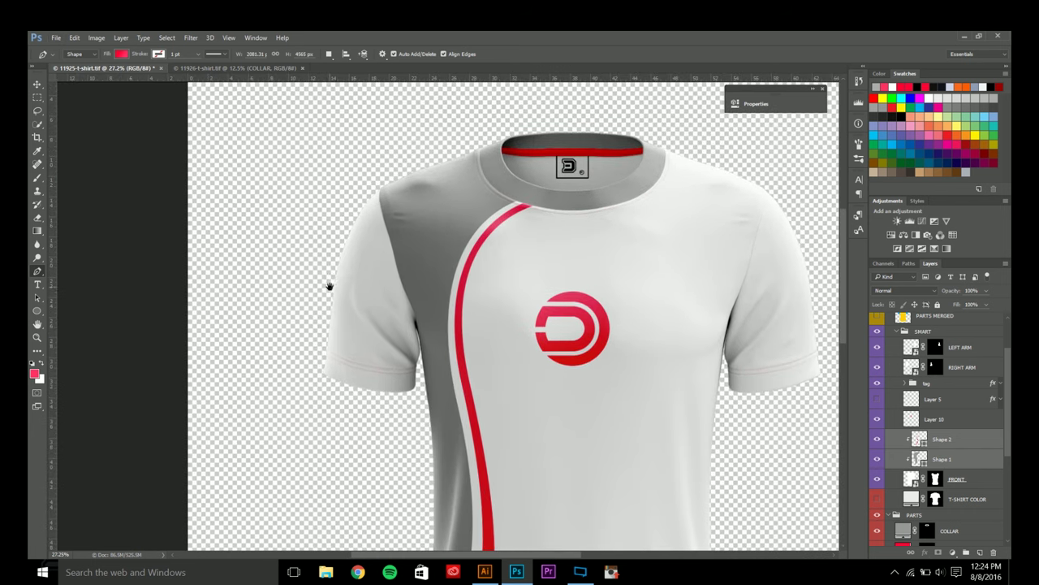
scroll(331, 288, "up", 1)
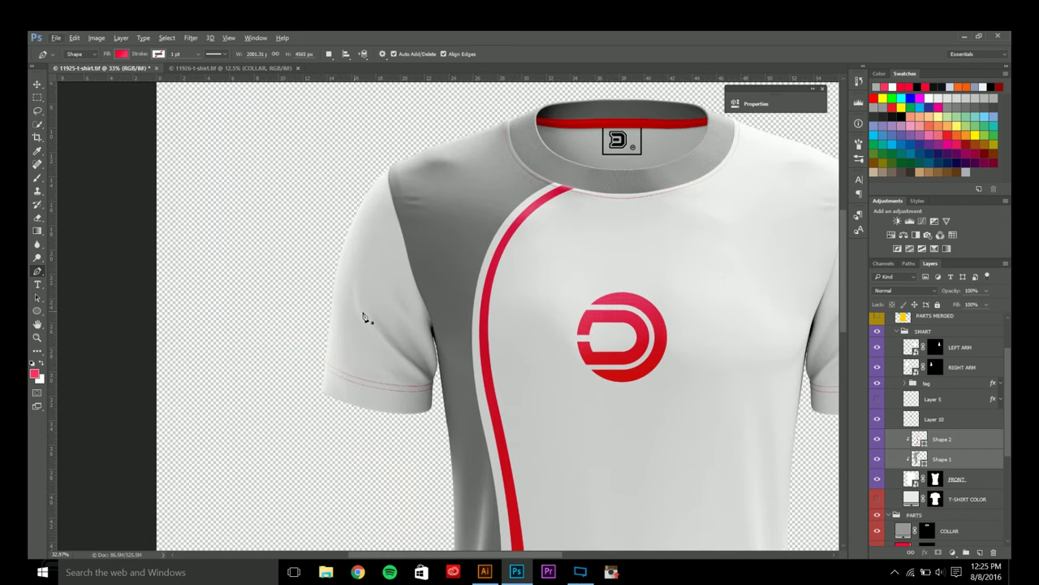
left_click(876, 441)
left_click(876, 441)
- Start a new shape at the outer hem seam of the wearer's right sleeve and curve its edge along the cuff stitching
scroll(342, 378, "up", 1)
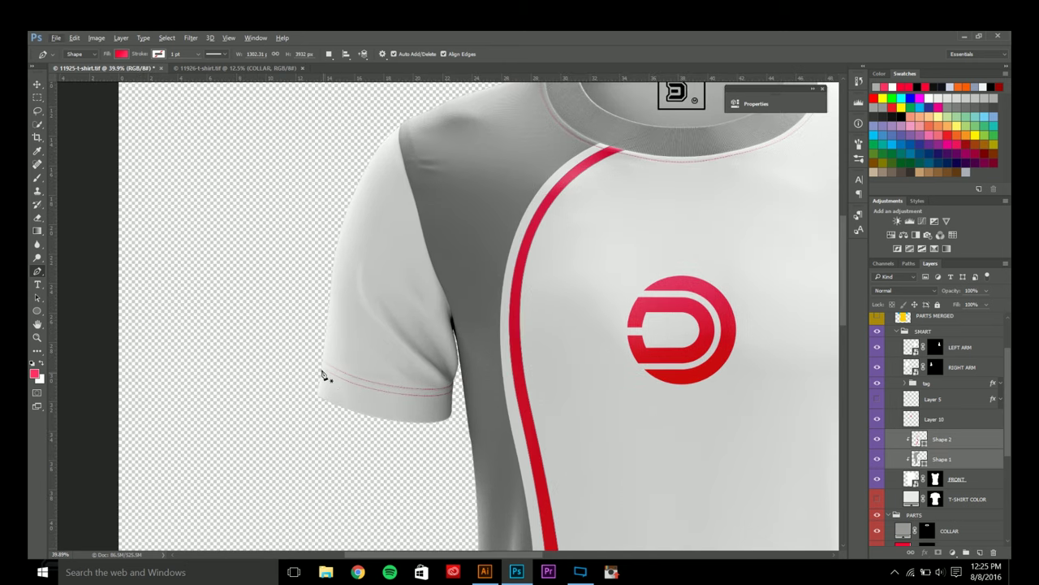
left_click(323, 372)
scroll(412, 401, "up", 3)
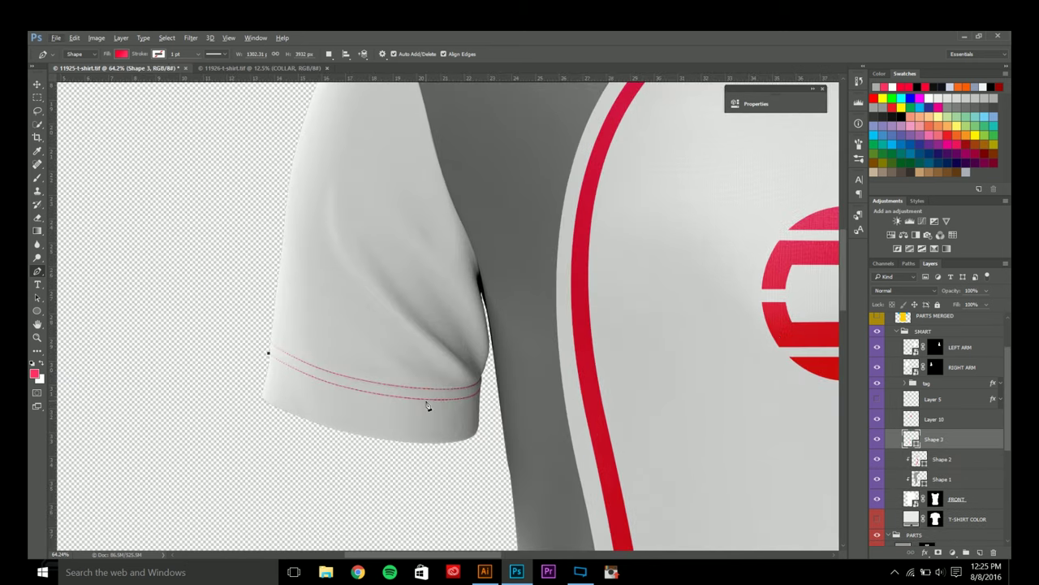
left_click_drag(432, 400, 540, 401)
left_click_drag(433, 401, 434, 215)
scroll(451, 212, "down", 2)
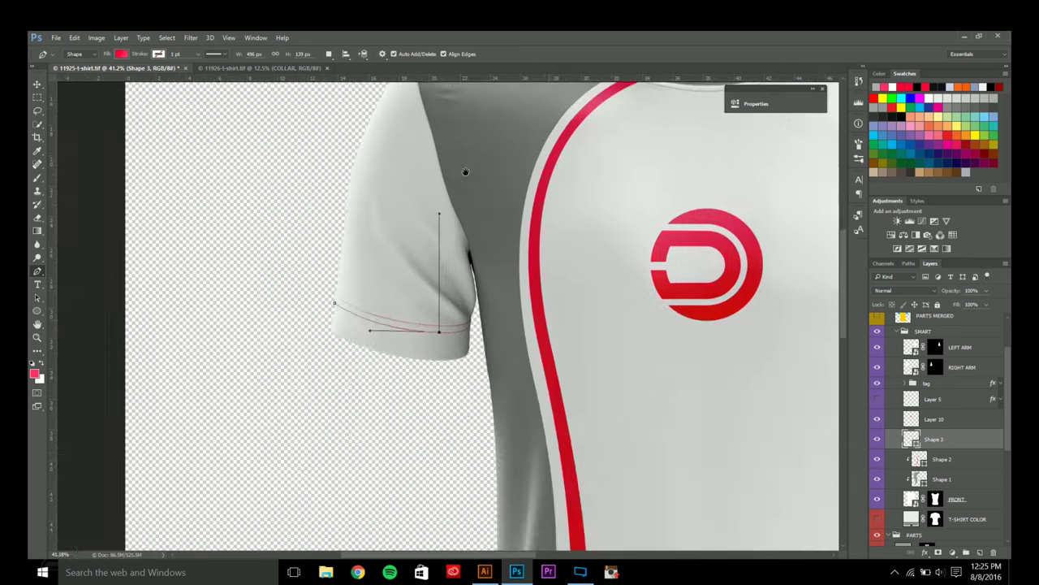
- Show the guides and extend the shape's edge from the cuff up over the shoulder to the centre guide inside the collar
left_click_drag(466, 172, 392, 372)
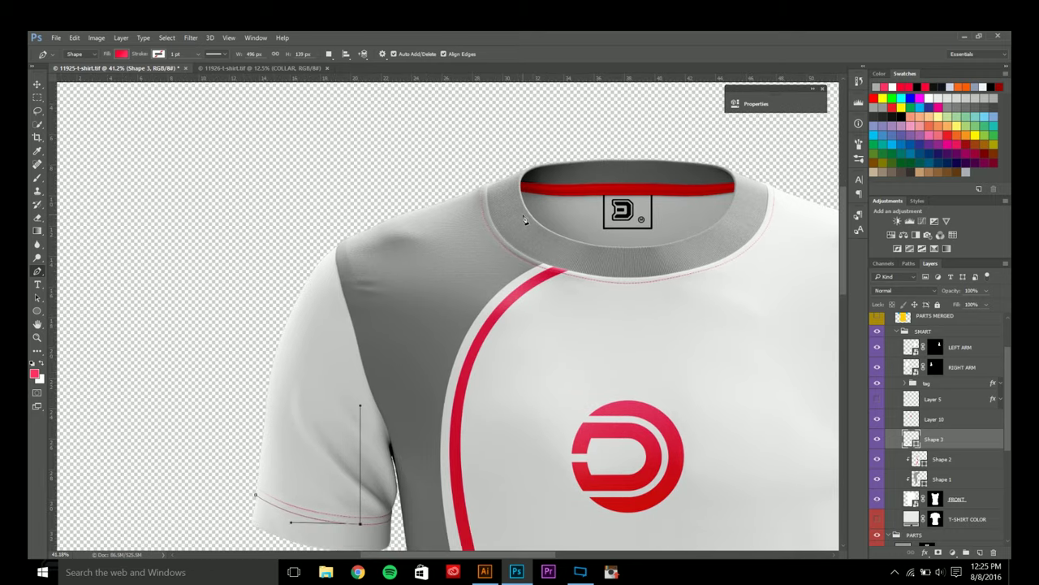
key("ctrl+;")
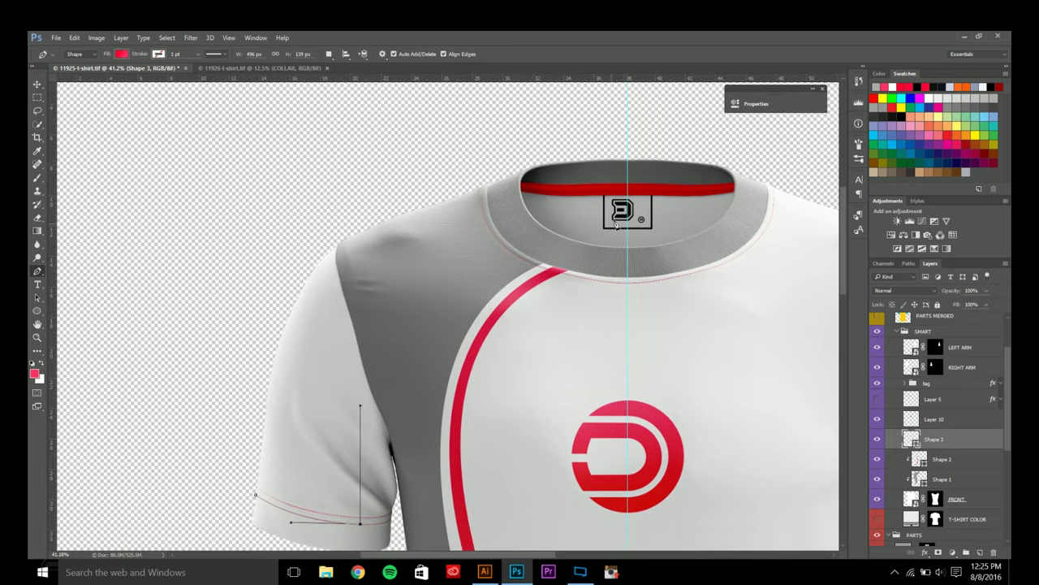
left_click_drag(628, 196, 541, 175)
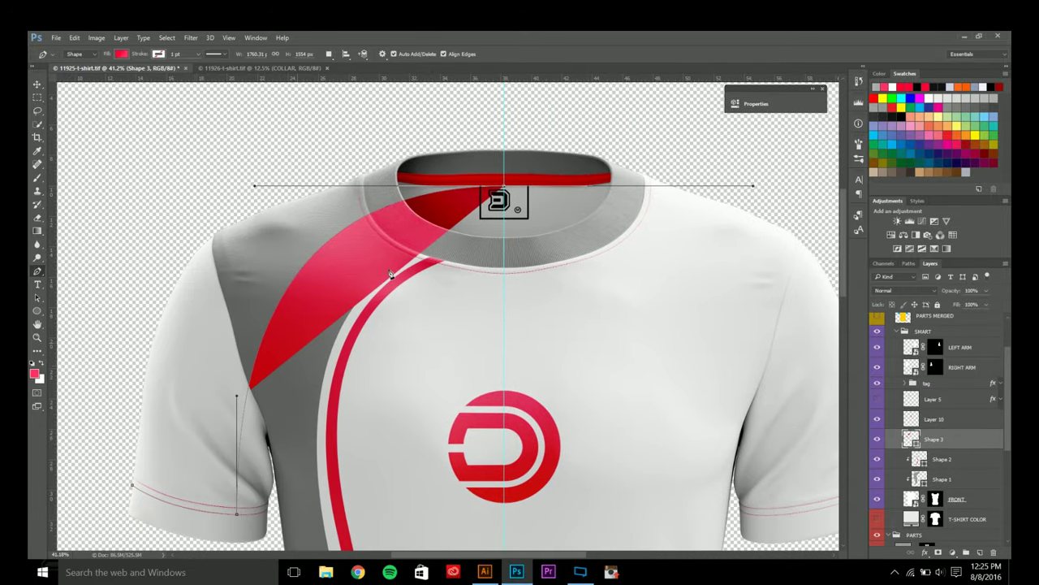
left_click(503, 186, "alt")
scroll(502, 189, "down", 2)
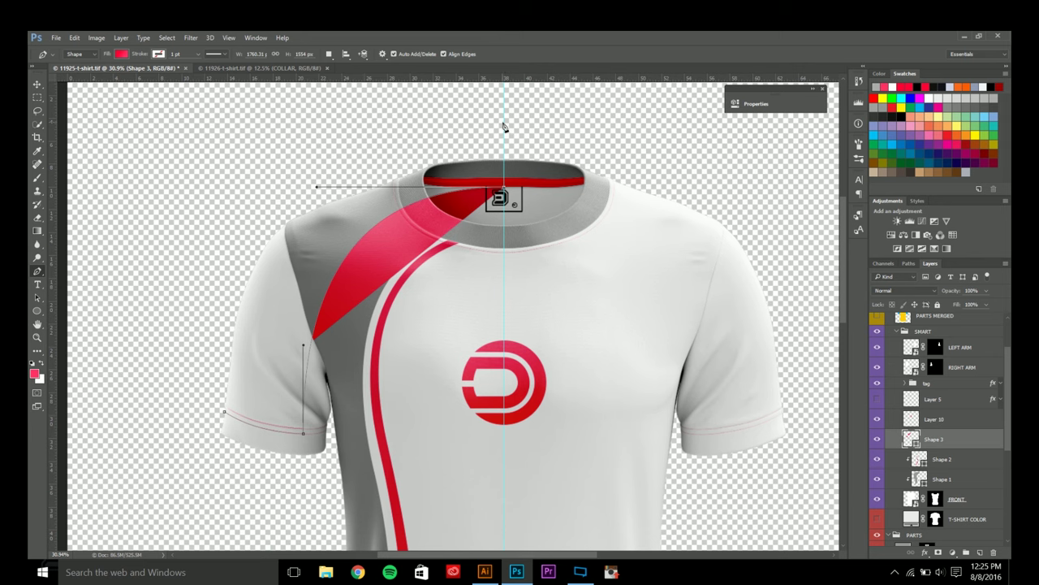
- Draw the return edge from the collar's centre down past the underarm and close the shape around the sleeve's cuff
left_click(505, 209)
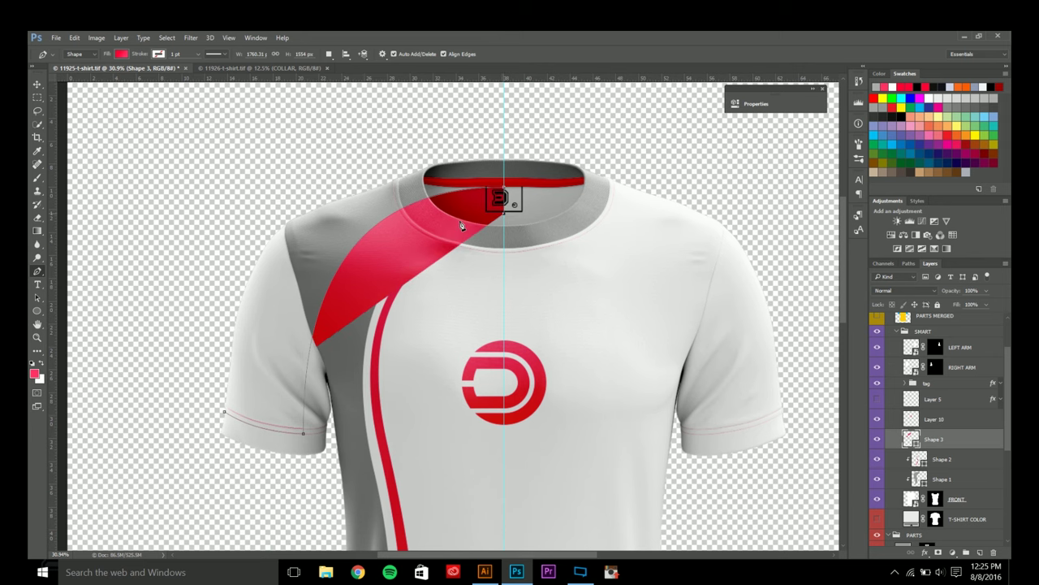
left_click_drag(343, 367, 336, 347)
left_click(352, 381)
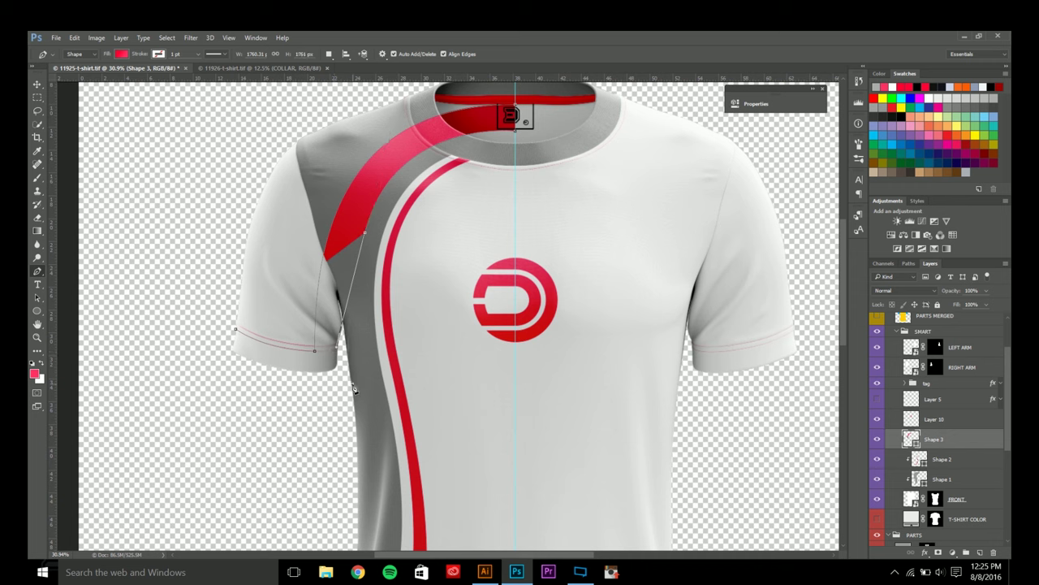
left_click(215, 403)
left_click(214, 319)
left_click(235, 329)
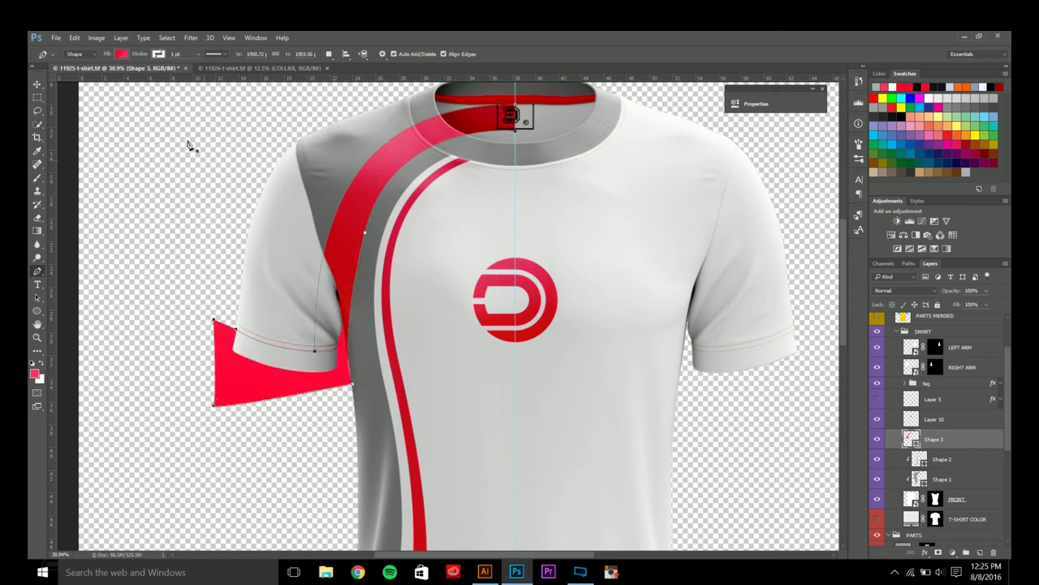
- Fill the Shape 3 band with solid grey from the recently used colours
left_click(121, 54)
left_click(97, 74)
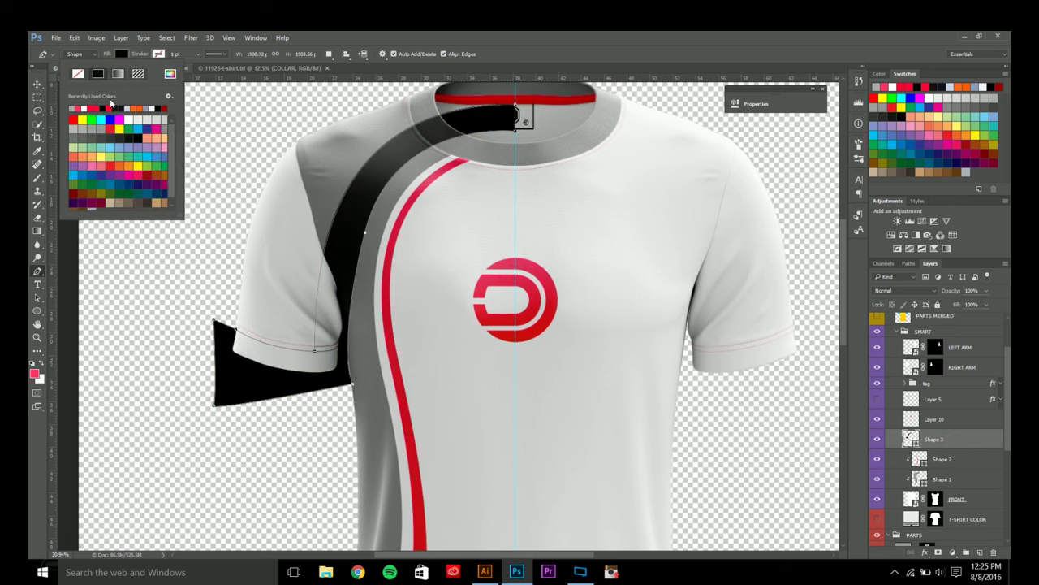
left_click(71, 108)
key("Return")
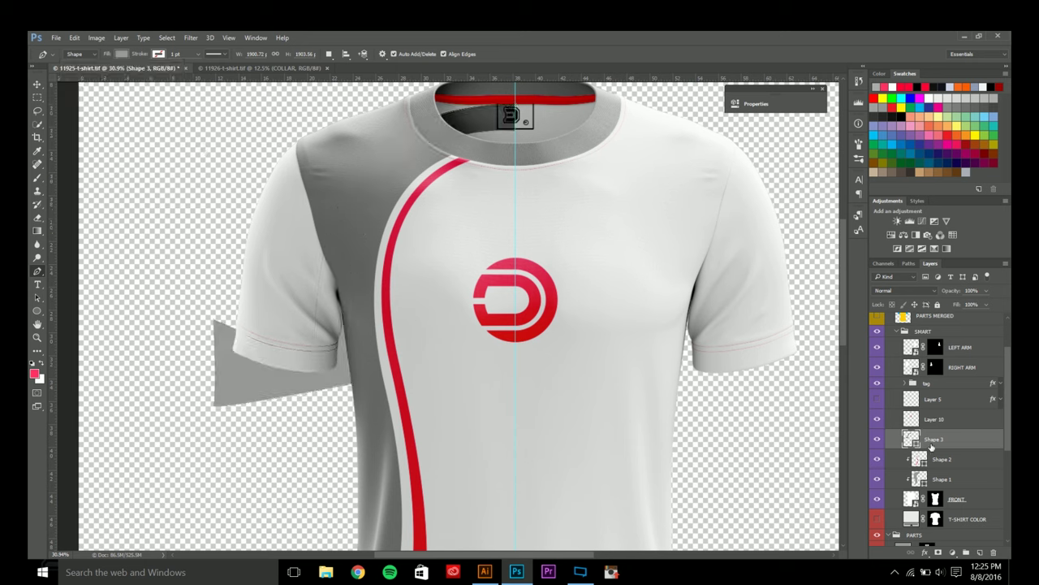
- Duplicate Shape 3 so that one stays above Shape 2 and the other sits directly above the RIGHT ARM layer
mouse_move(932, 446)
left_mouse_down()
mouse_move(937, 364)
mouse_move(932, 466)
left_mouse_up()
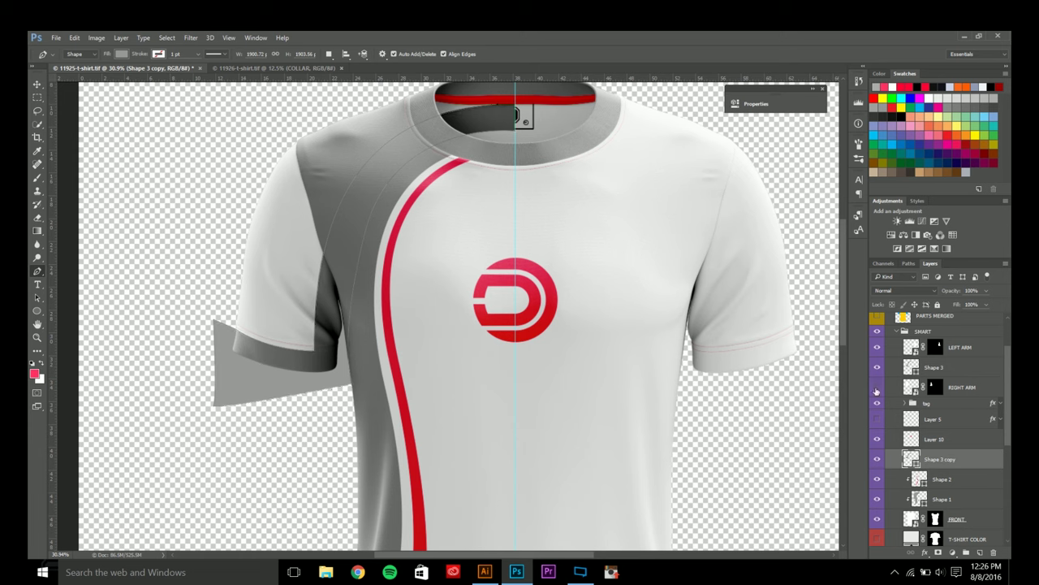
left_click(911, 387, "ctrl")
key("ctrl+d")
- Switch the thin Shape 4 stripe's fill to a gradient and set its starting colour stop to red
scroll(255, 294, "up", 3)
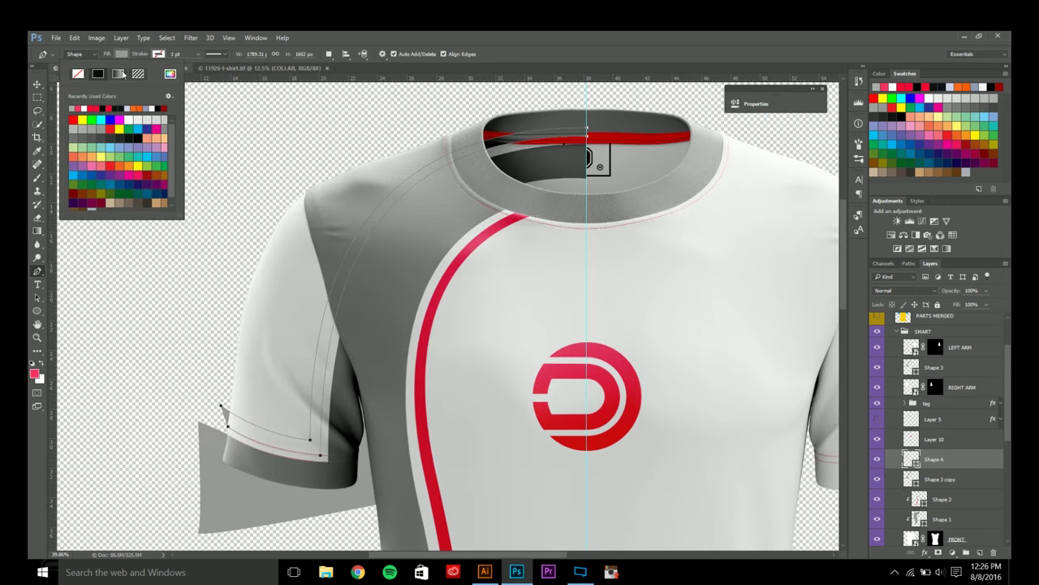
left_click(122, 74)
left_click(75, 117)
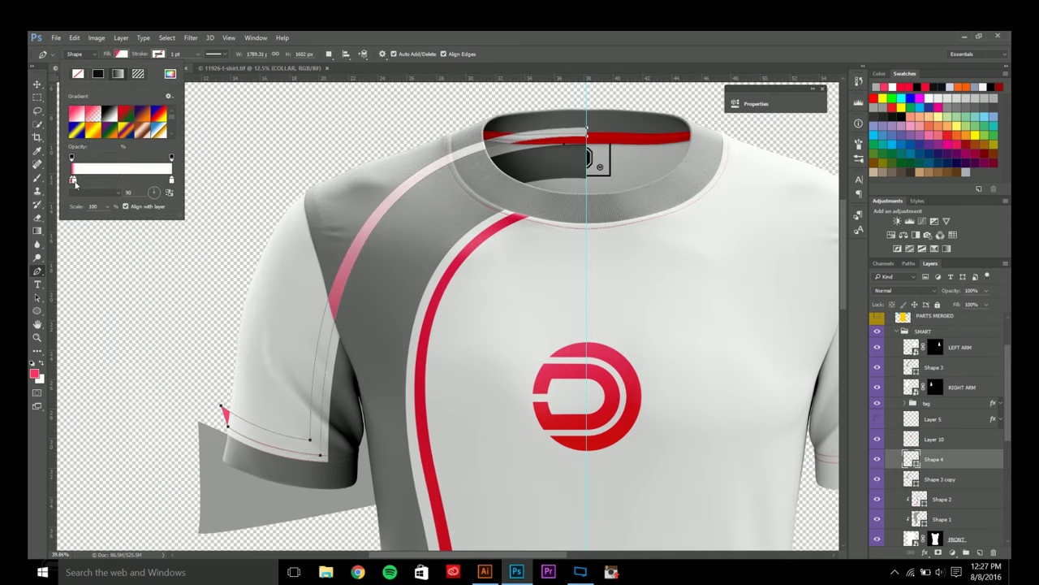
double_click(73, 180)
left_click(867, 393)
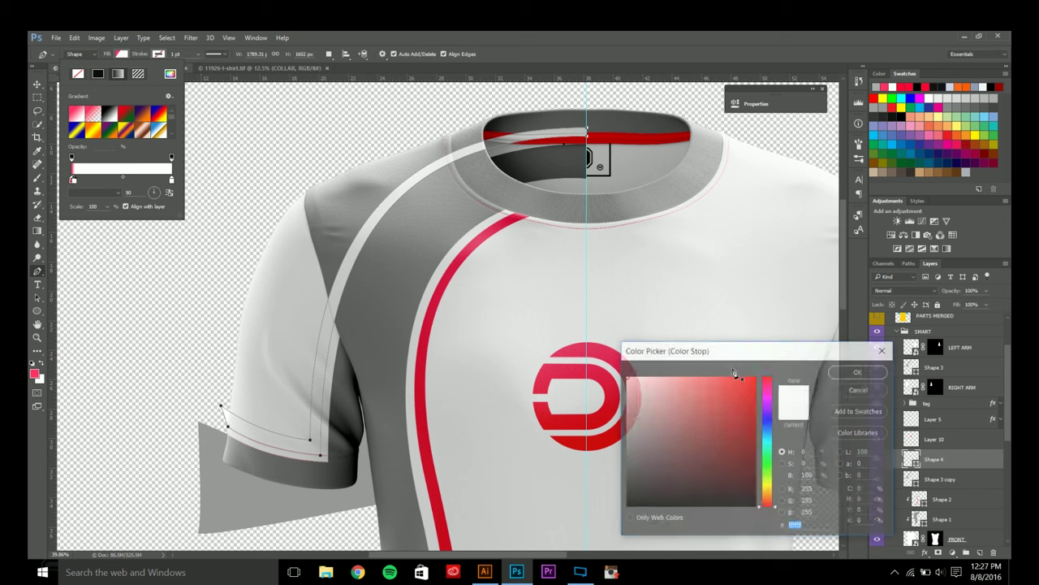
left_click_drag(74, 182, 70, 183)
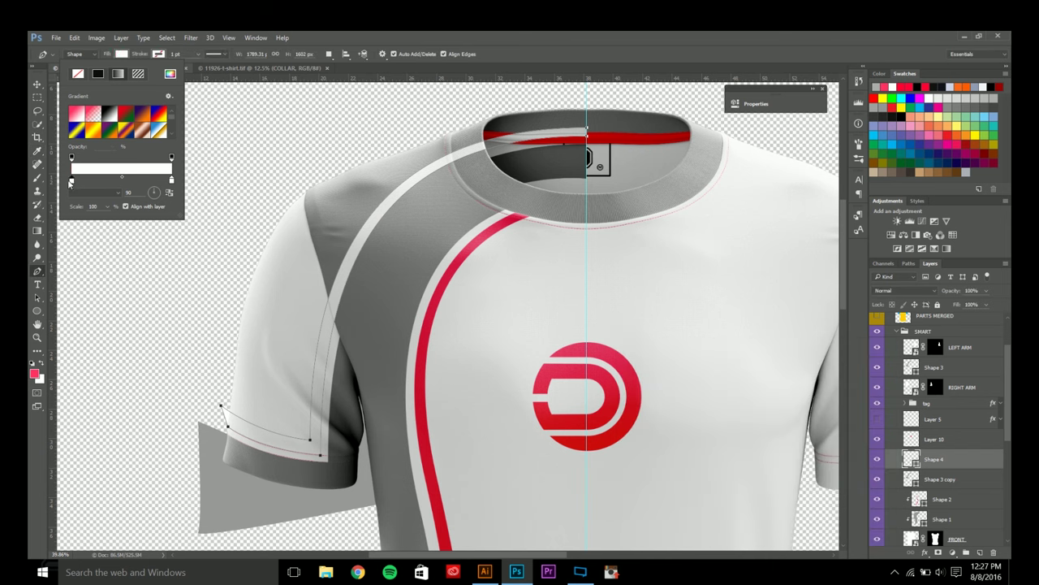
double_click(73, 182)
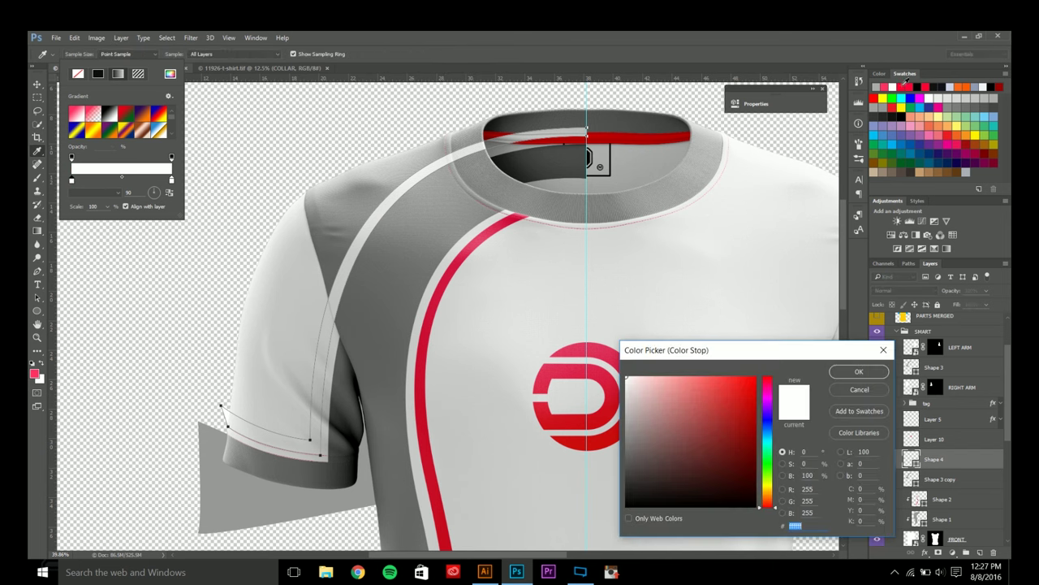
left_click(905, 84)
left_click(852, 372)
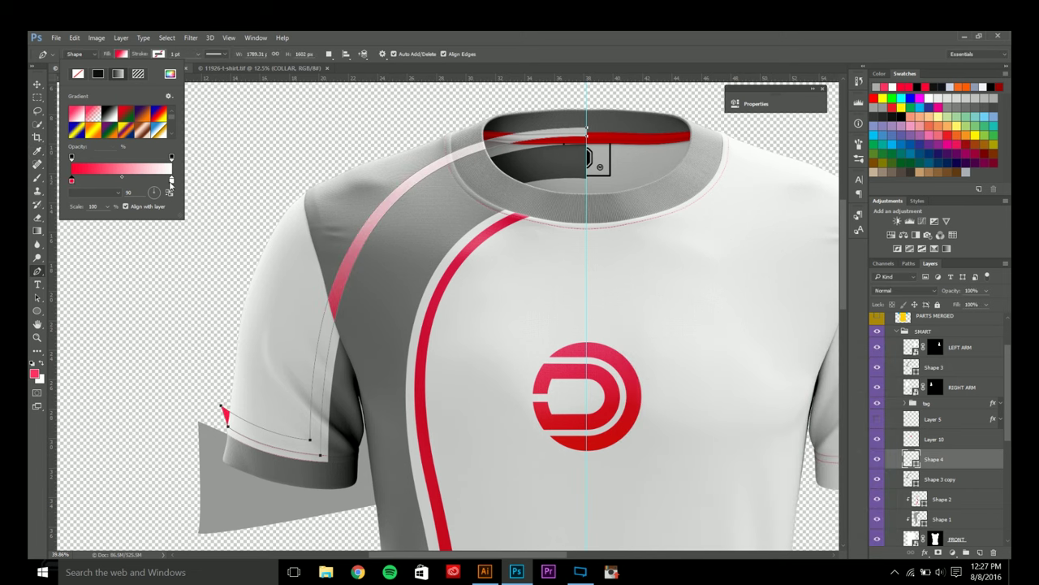
- Set the end colour stop of the Shape 4 gradient to pinkish red
double_click(171, 181)
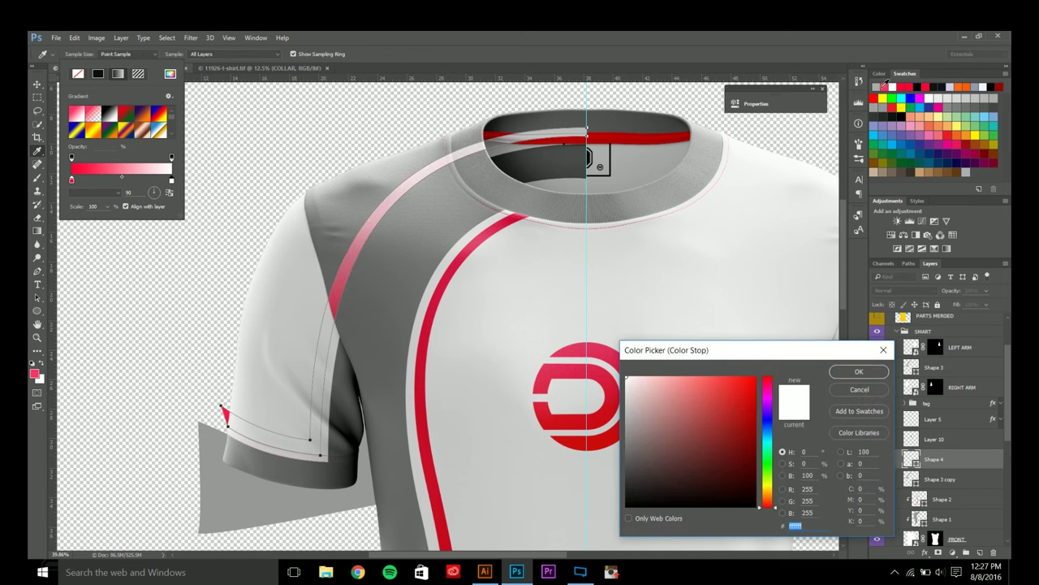
left_click(882, 86)
left_click(856, 371)
left_click(568, 35)
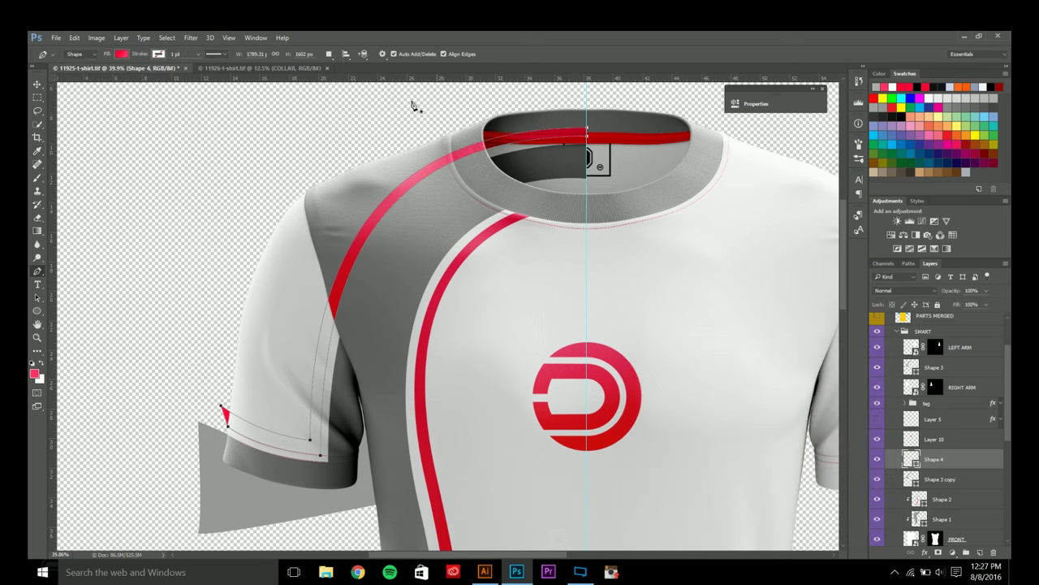
- Adjust Shape 4's anchor points and curve handles at the sleeve hem so its lower band follows the stitching evenly
left_click_drag(354, 174, 257, 214)
scroll(296, 321, "up", 2)
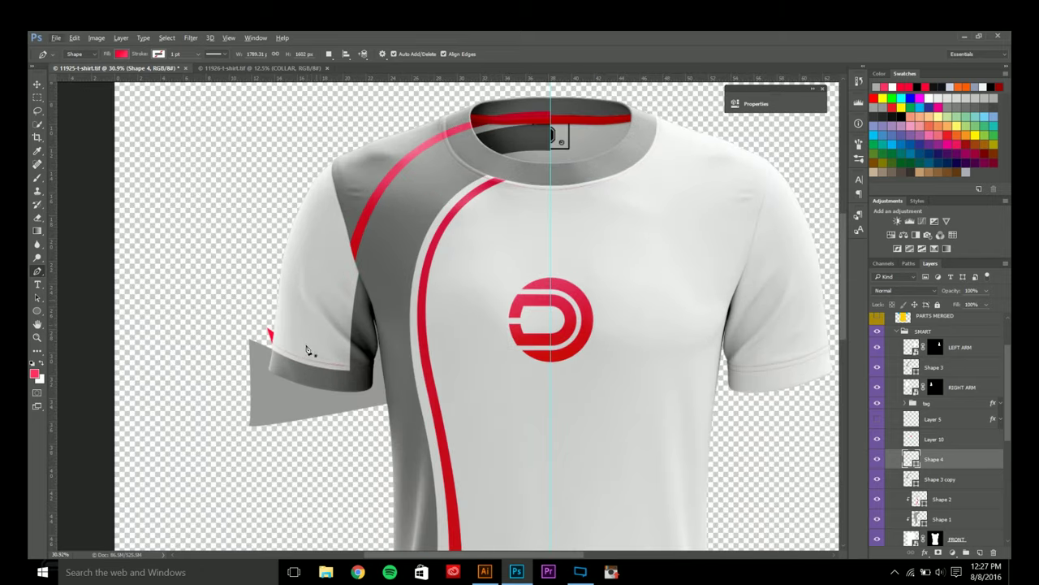
scroll(292, 360, "up", 4)
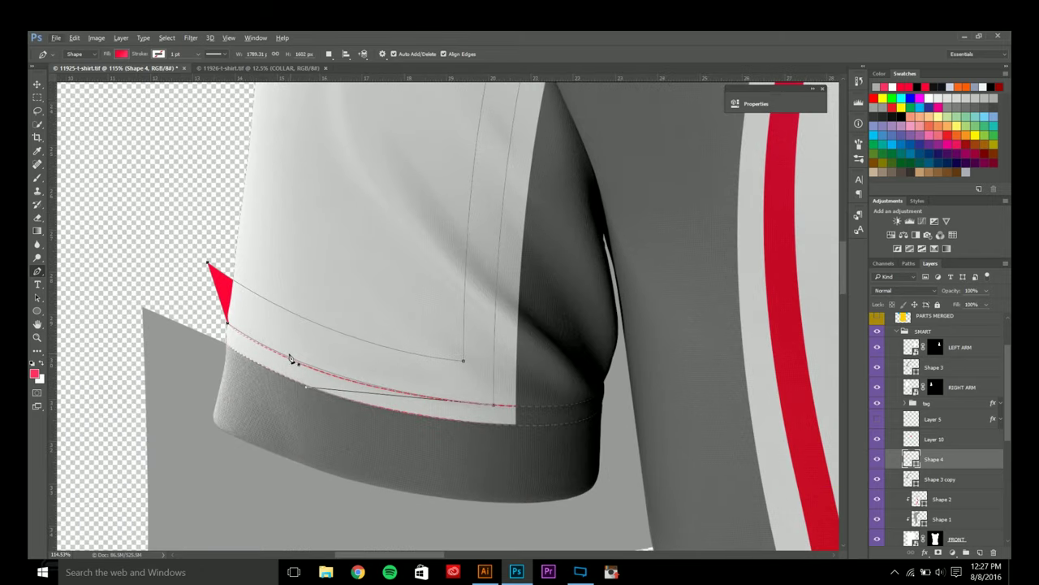
left_click_drag(207, 263, 209, 272)
left_click(463, 361)
left_click_drag(463, 361, 464, 372)
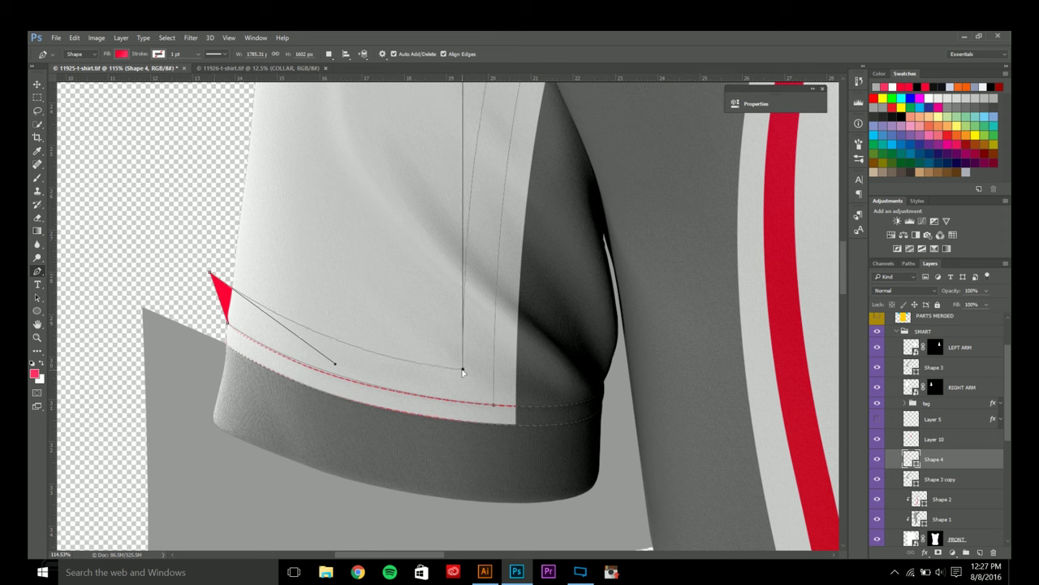
left_click(210, 274)
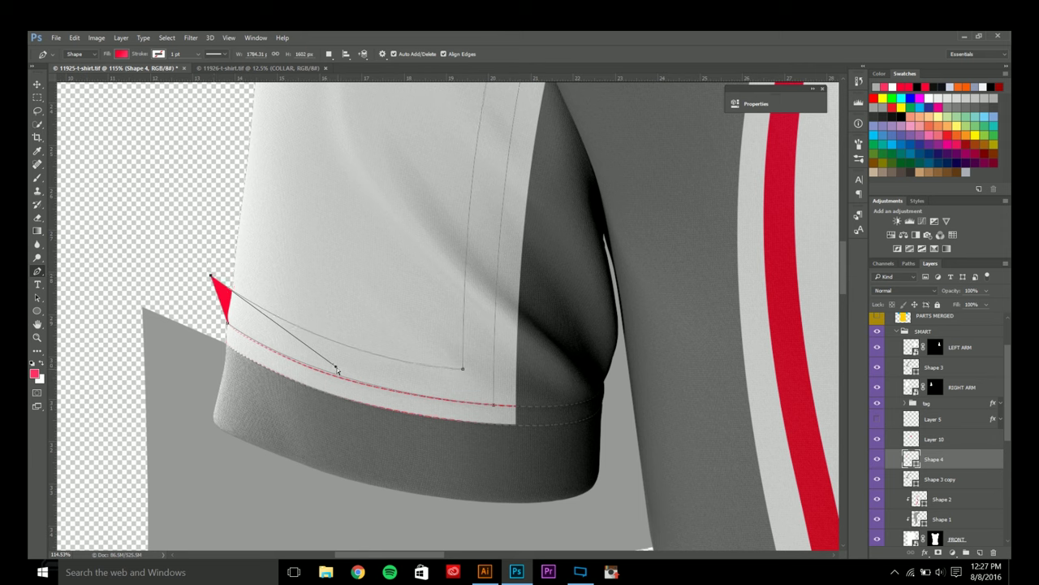
left_click(227, 322, "ctrl")
left_click_drag(311, 389, 300, 394)
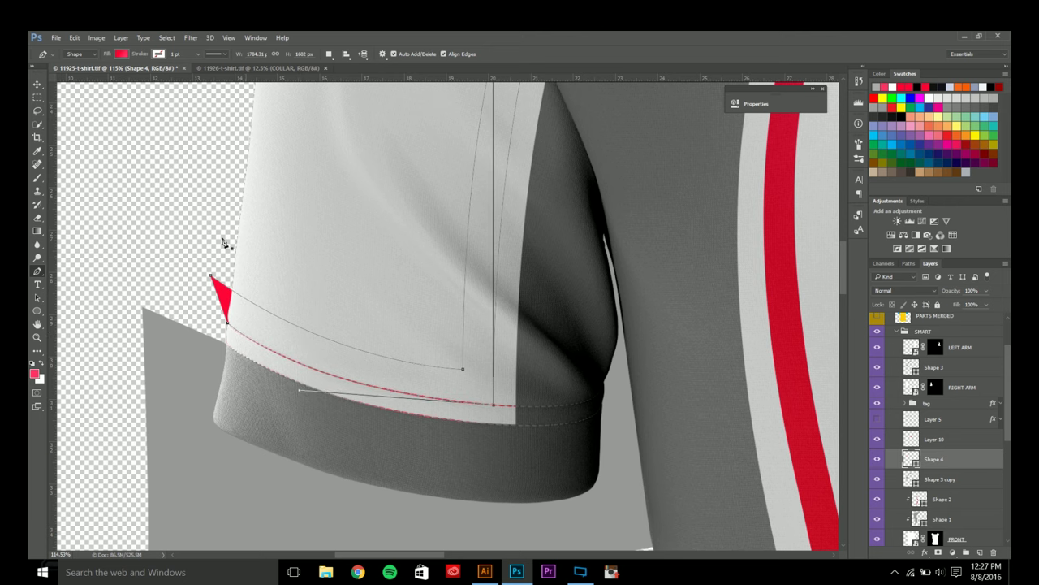
- Duplicate Shape 4 to just above RIGHT ARM and clip both the copy and Shape 3 to that layer with a clipping mask
scroll(223, 242, "down", 6)
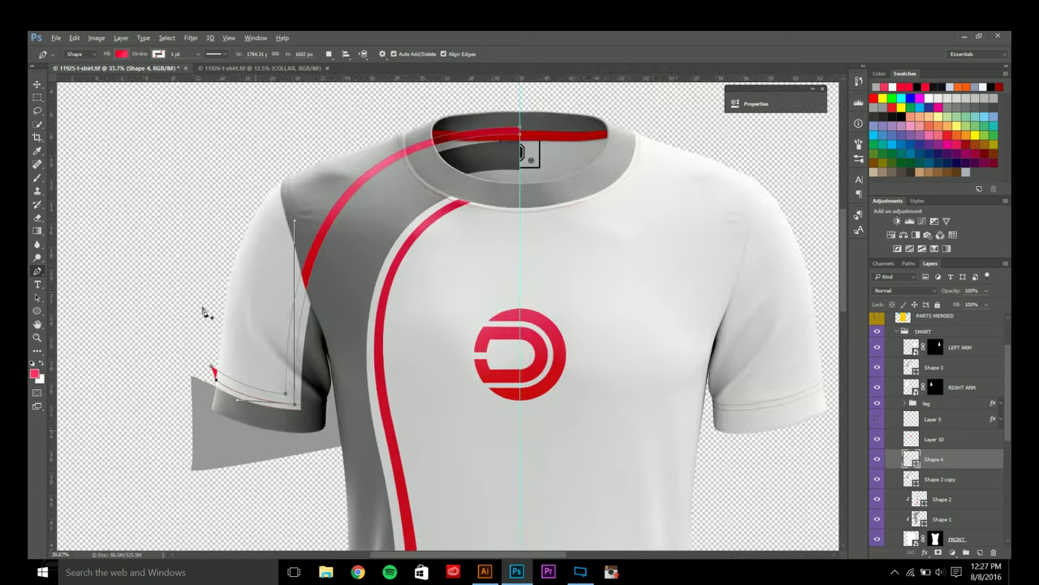
scroll(204, 313, "down", 1)
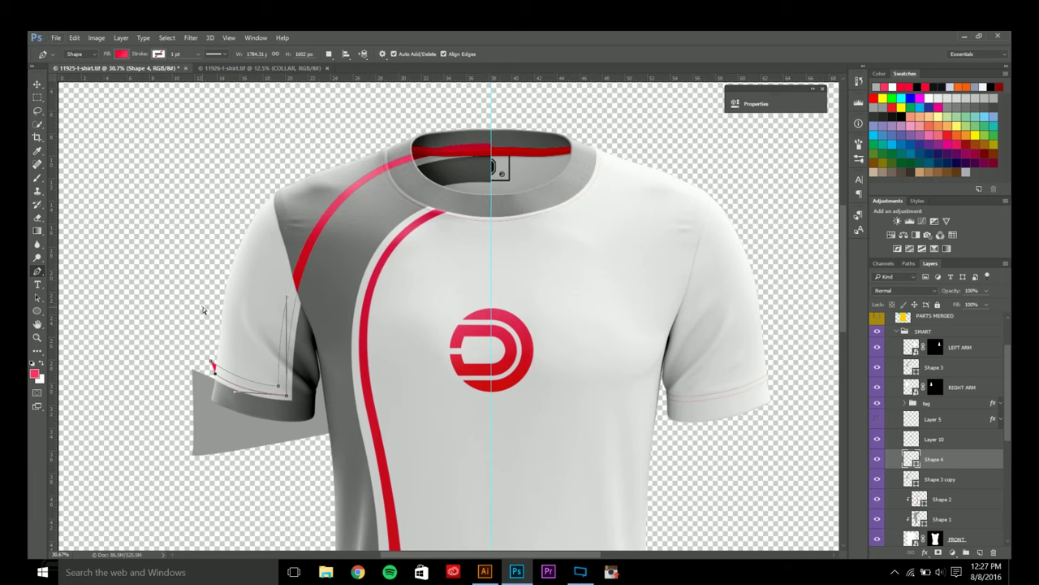
left_click(936, 479, "shift")
left_click(893, 464)
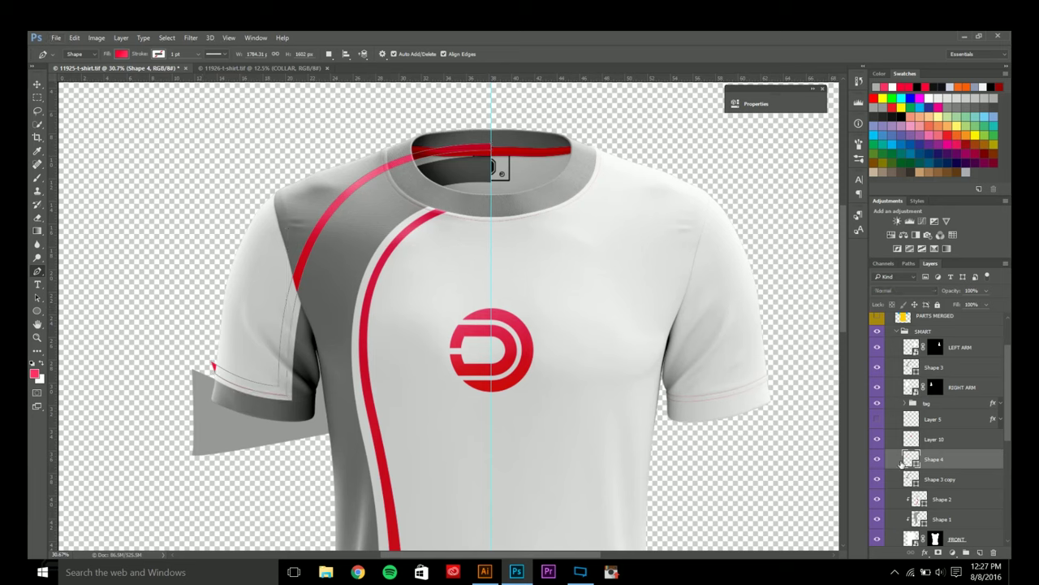
left_click_drag(944, 464, 914, 376)
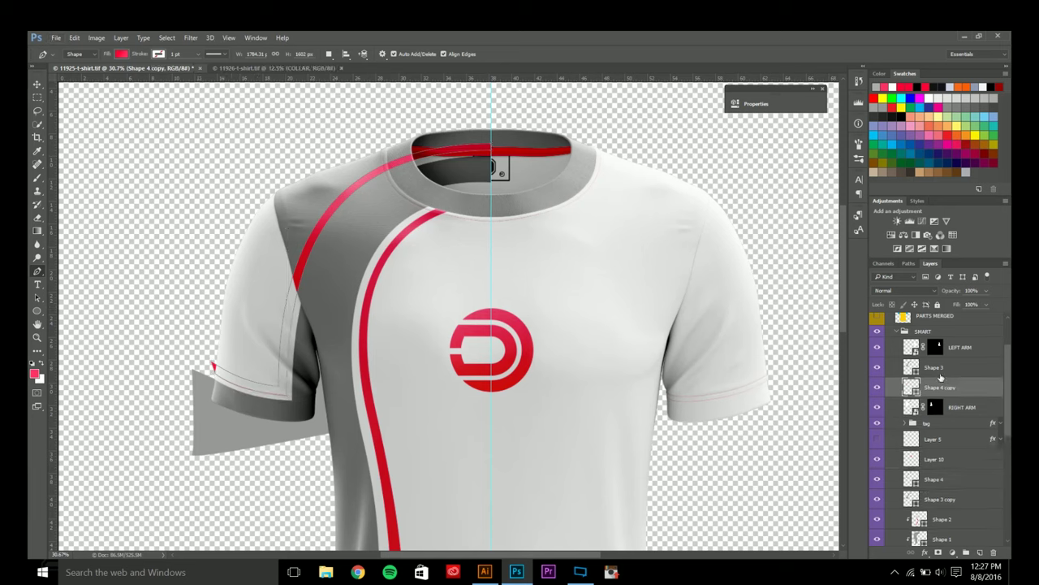
right_click(943, 390)
left_click(720, 317)
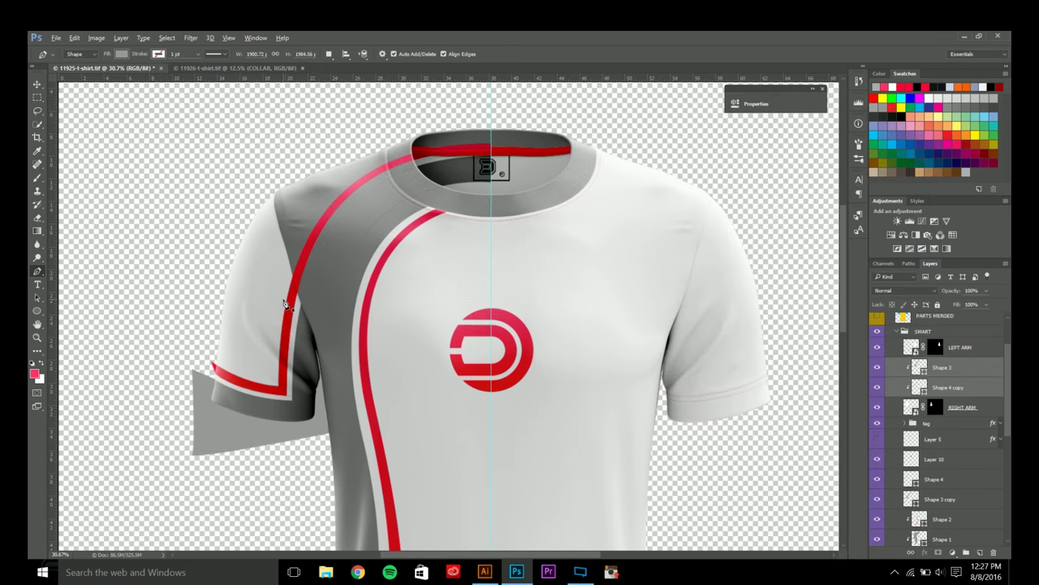
- Draw a closed pen shape over the right sleeve up to the collar's centre, on a new clipped layer above RIGHT ARM
left_click(955, 419)
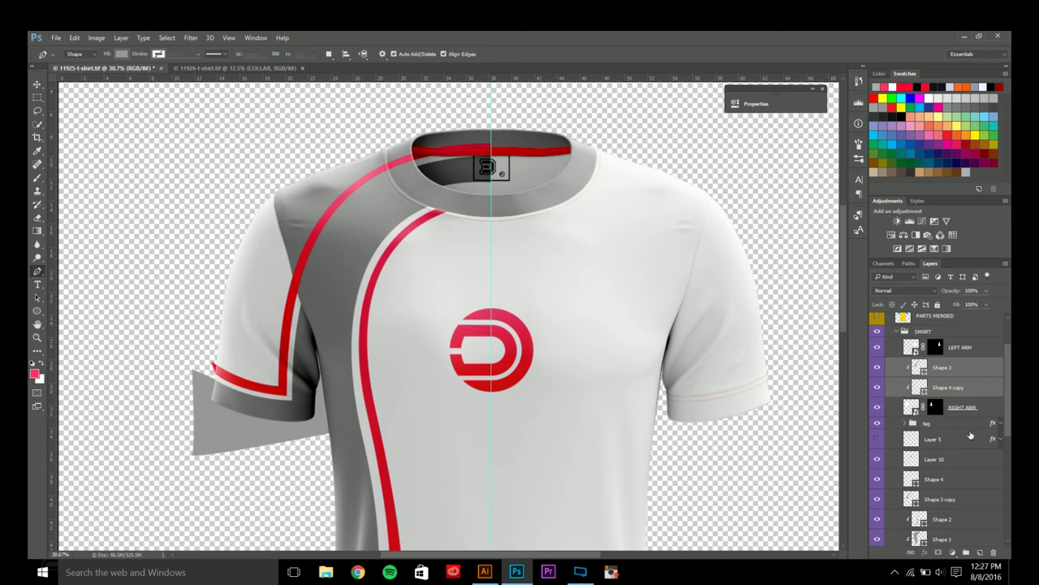
left_click(980, 552)
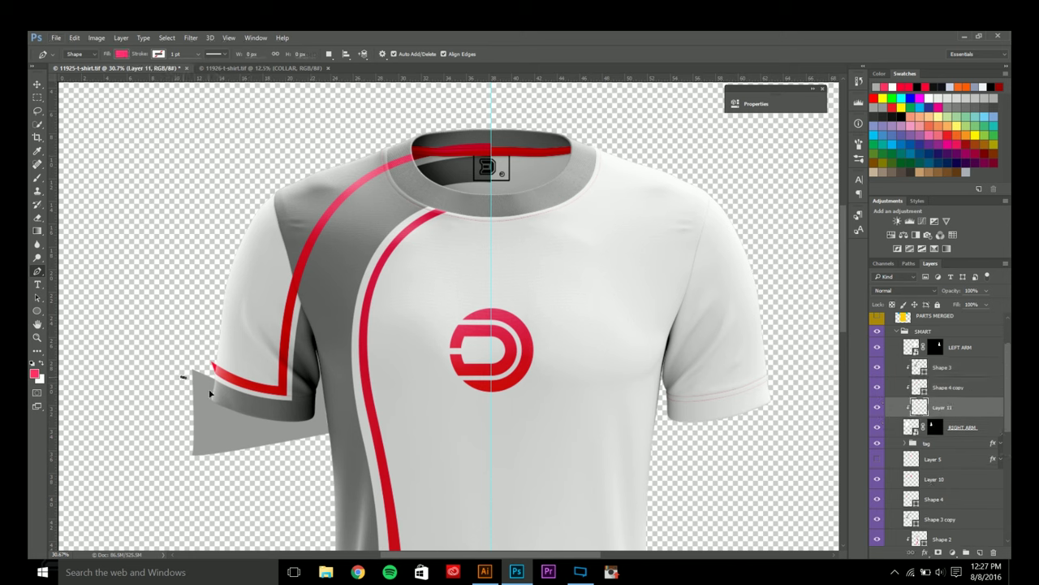
left_click(186, 377)
left_click_drag(300, 409, 378, 411)
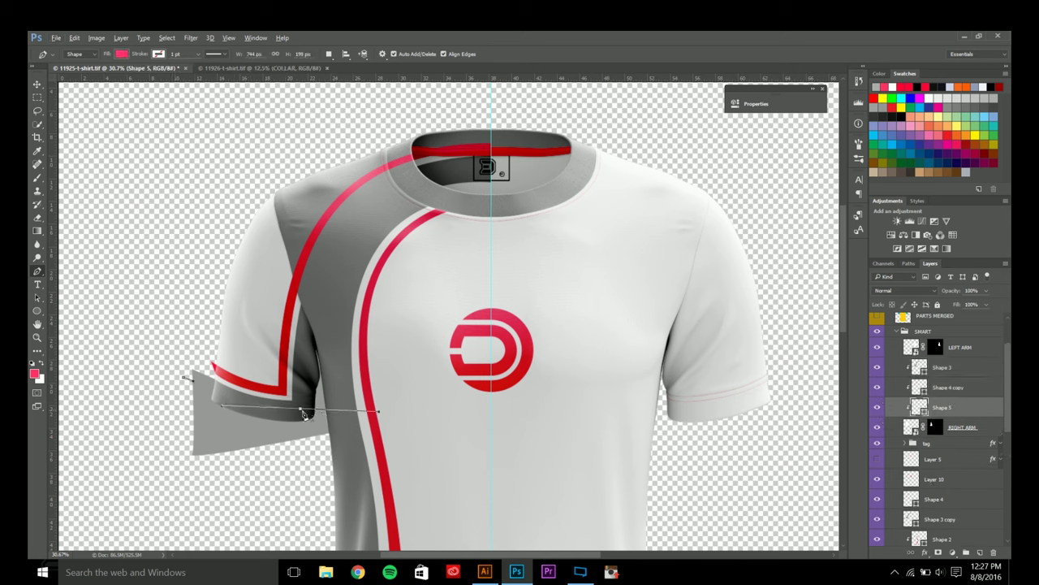
left_click(301, 410, "alt")
left_click_drag(492, 165, 688, 164)
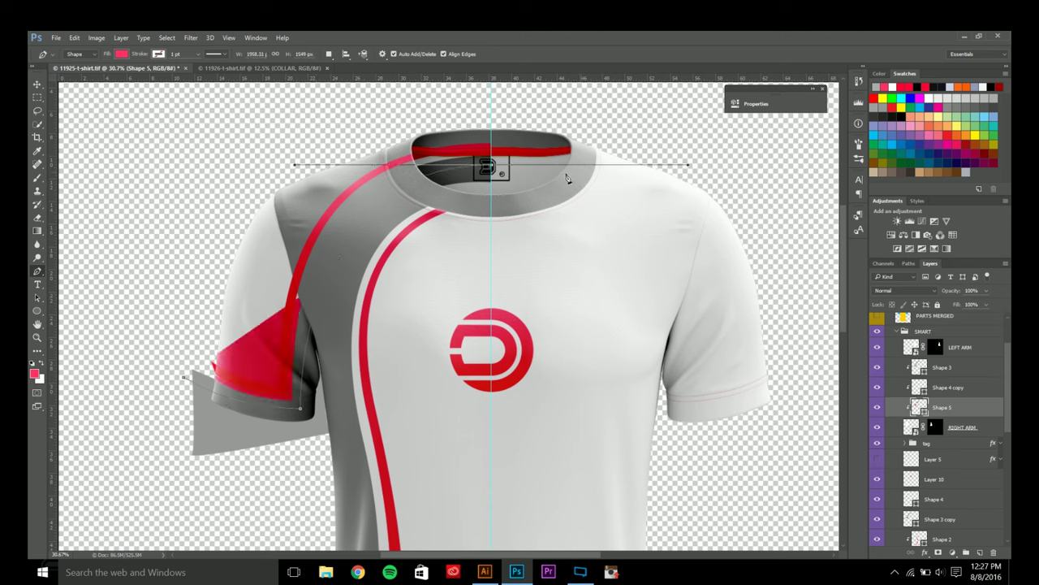
left_click(491, 166, "alt")
left_click(491, 126)
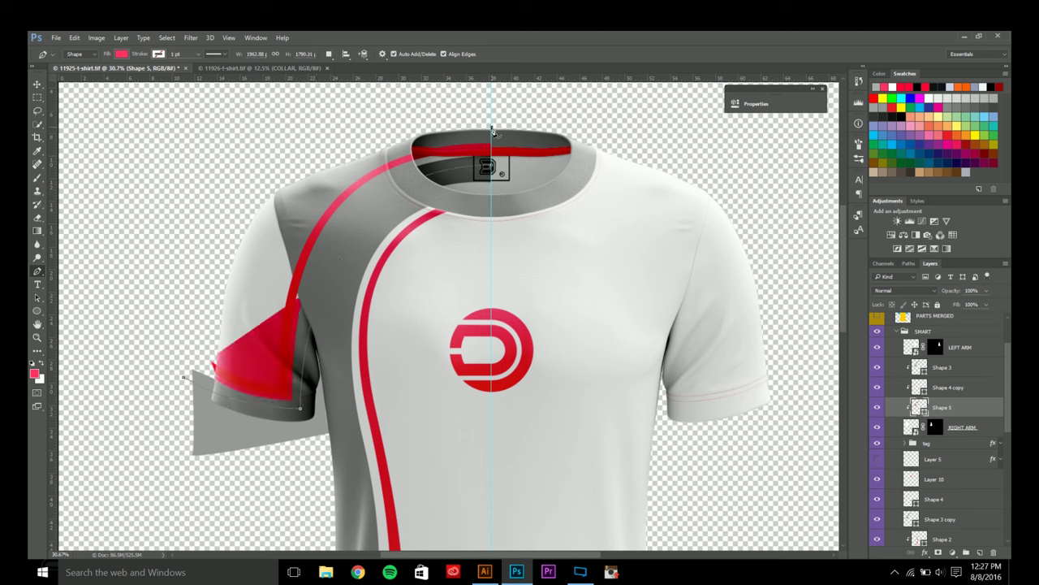
left_click_drag(414, 114, 410, 114)
left_click_drag(244, 164, 200, 290)
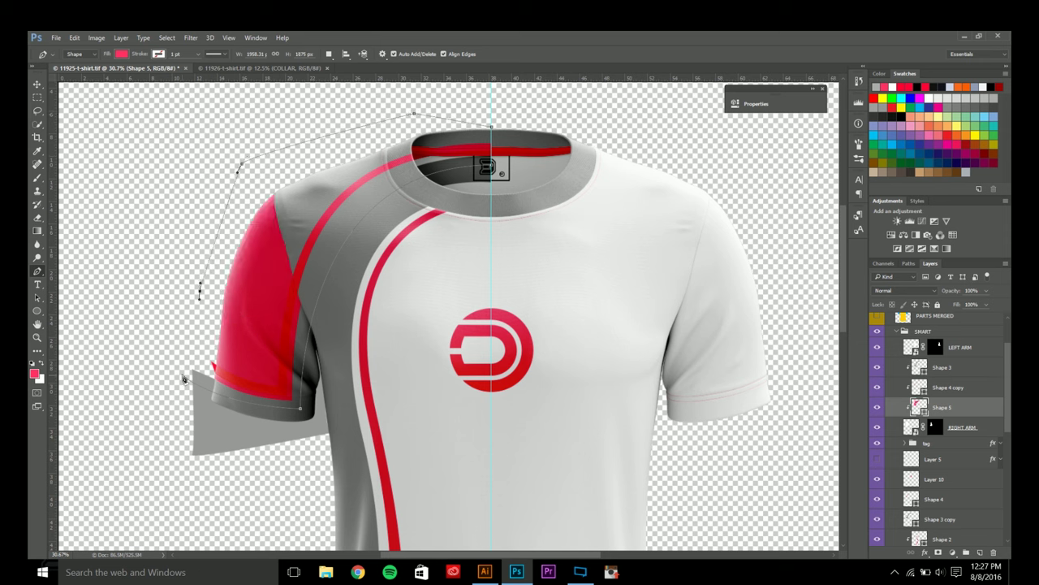
left_click_drag(185, 379, 192, 357)
- Set the fill of the new sleeve shape, Shape 5, to white
left_click(122, 55)
left_click(85, 108)
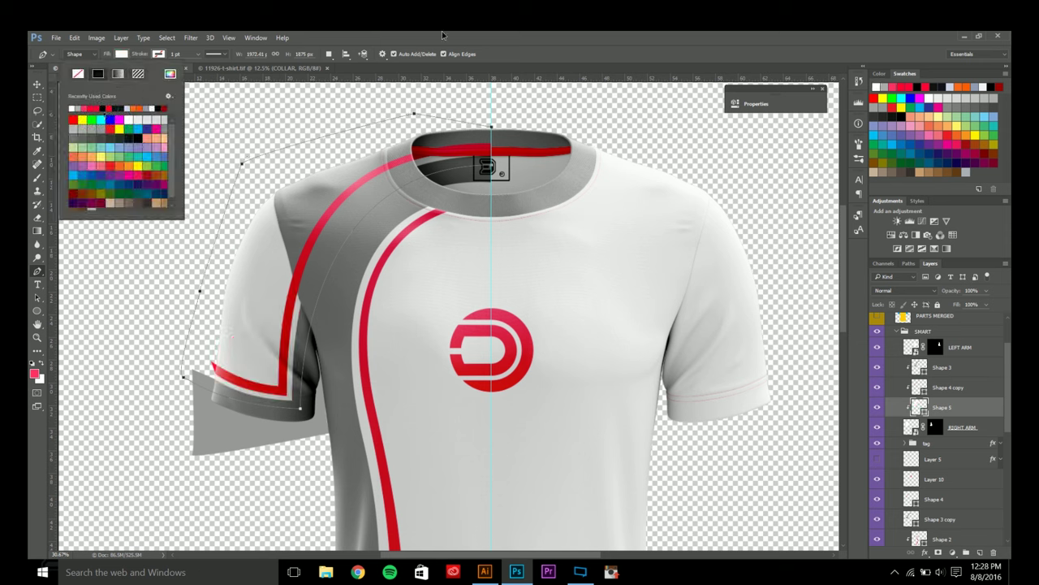
key("Return")
- Draw a closed pen shape above Shape 1, from the collar centre along the outer stripe and around the right shoulder and sleeve
scroll(202, 246, "down", 2)
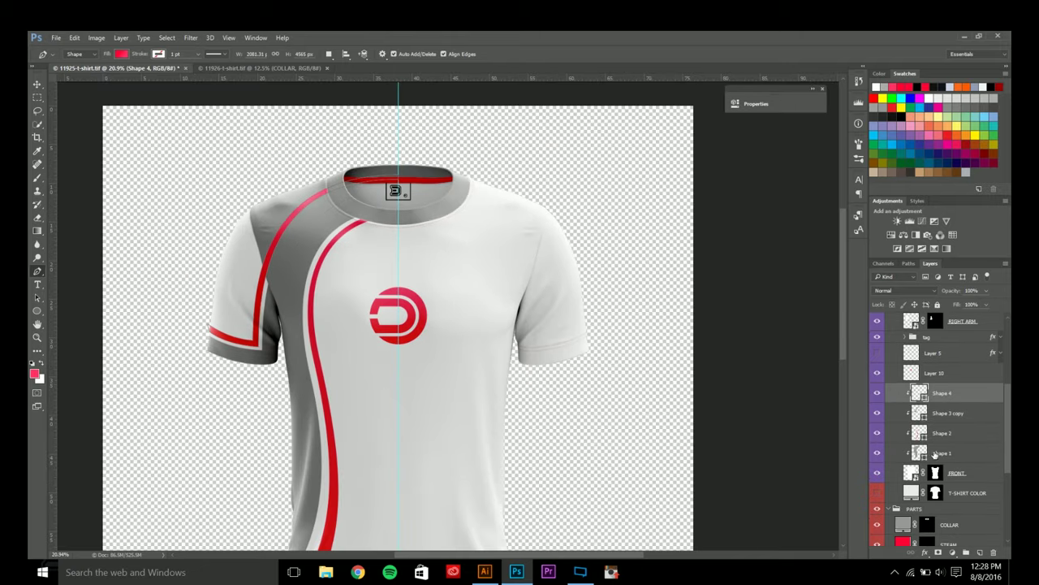
left_click(934, 454)
left_click(163, 375, "ctrl")
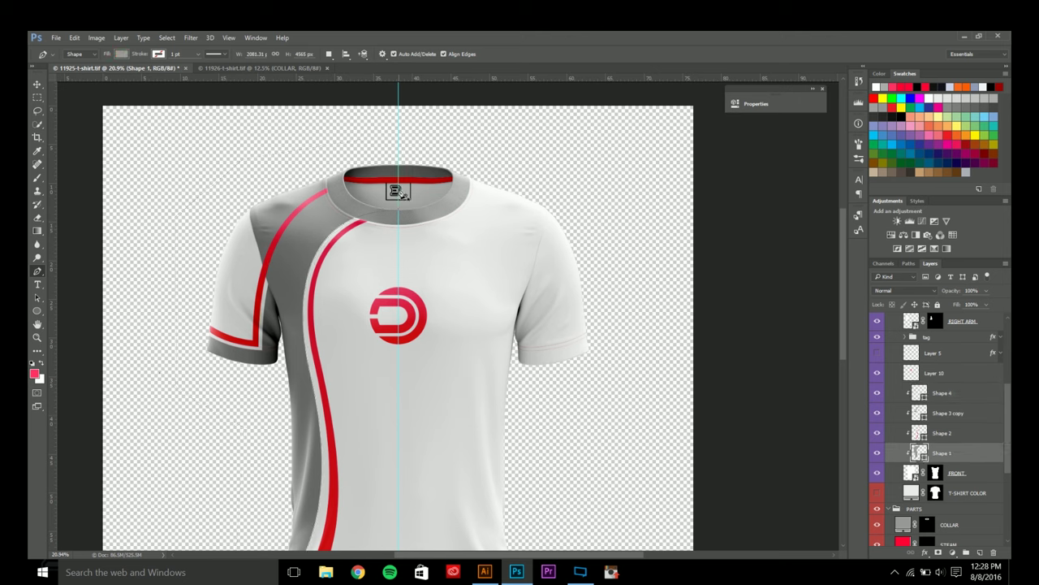
left_click_drag(399, 188, 340, 189)
left_click_drag(280, 383, 278, 513)
left_click(138, 418)
left_click_drag(156, 251, 167, 246)
left_click_drag(284, 134, 316, 140)
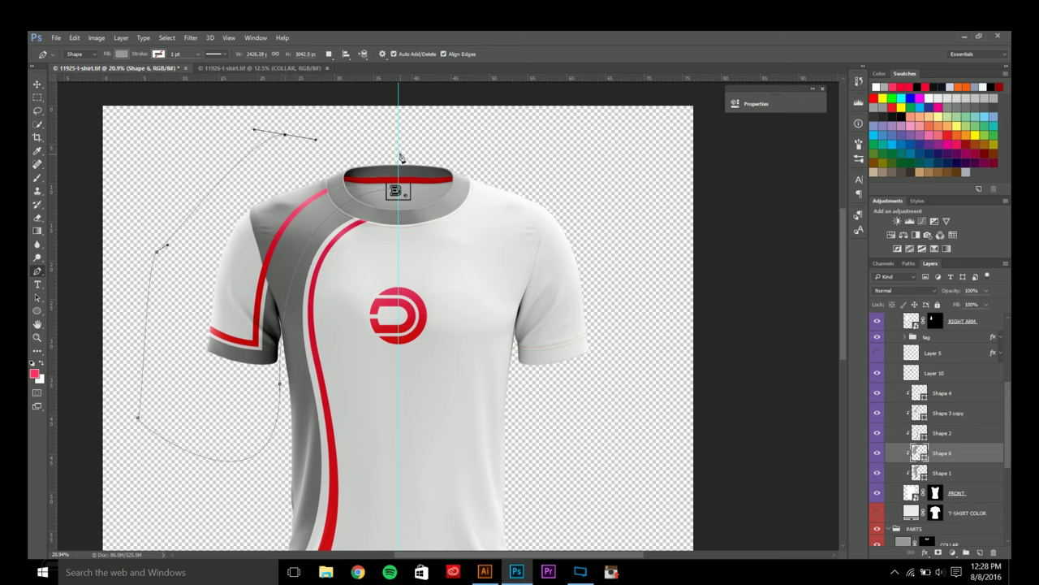
left_click(398, 150)
left_click(399, 189)
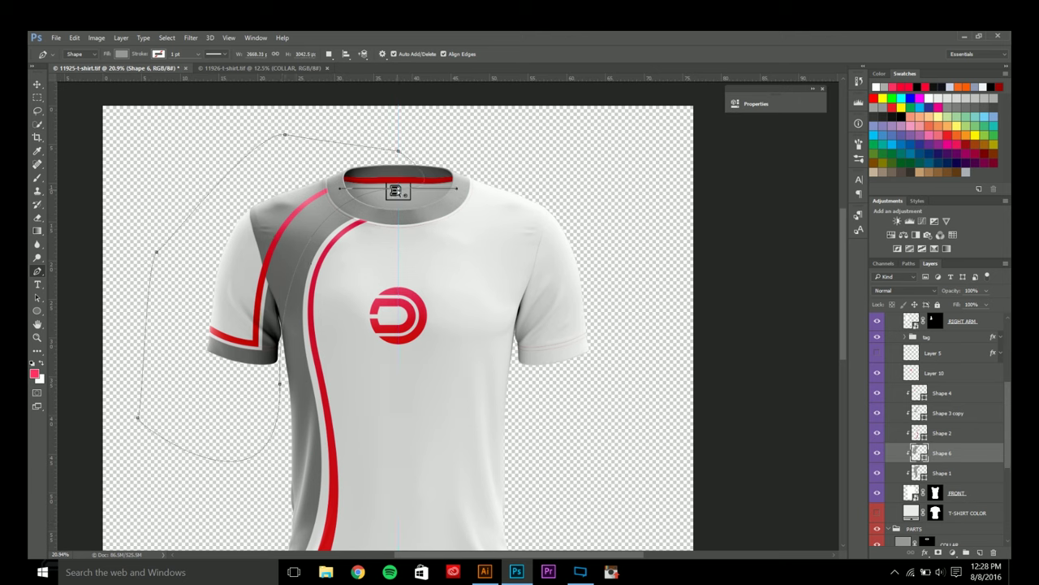
left_click_drag(458, 188, 404, 169)
left_click(578, 572)
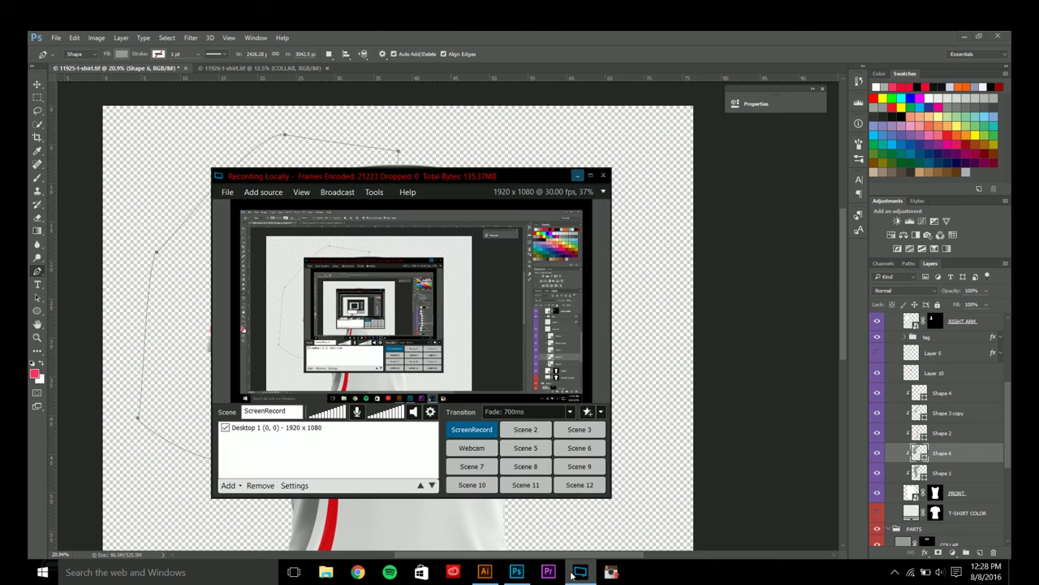
left_click(580, 572)
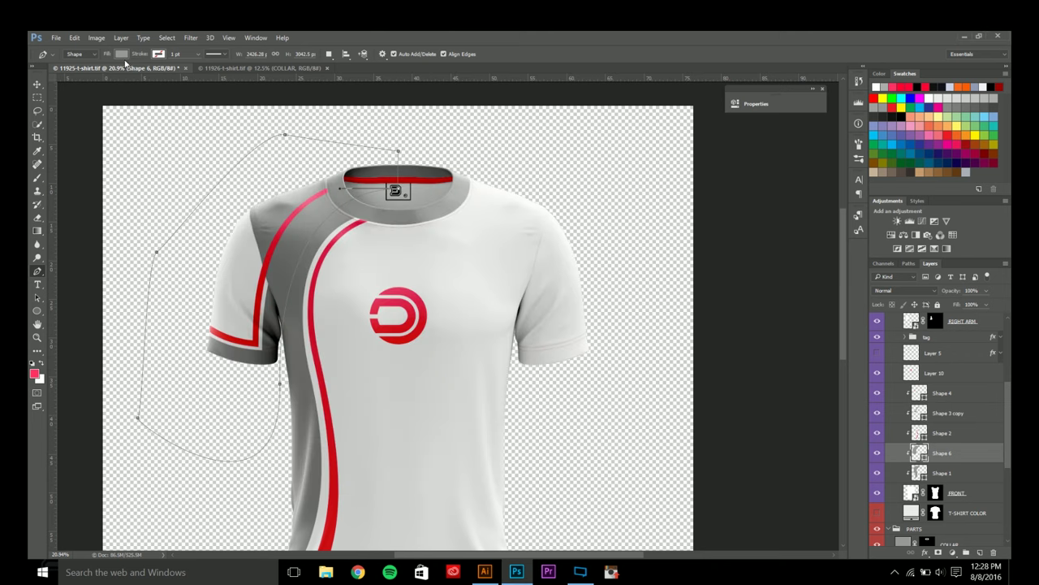
- Set the fill of the new shoulder shape, Shape 6, to white
left_click(123, 55)
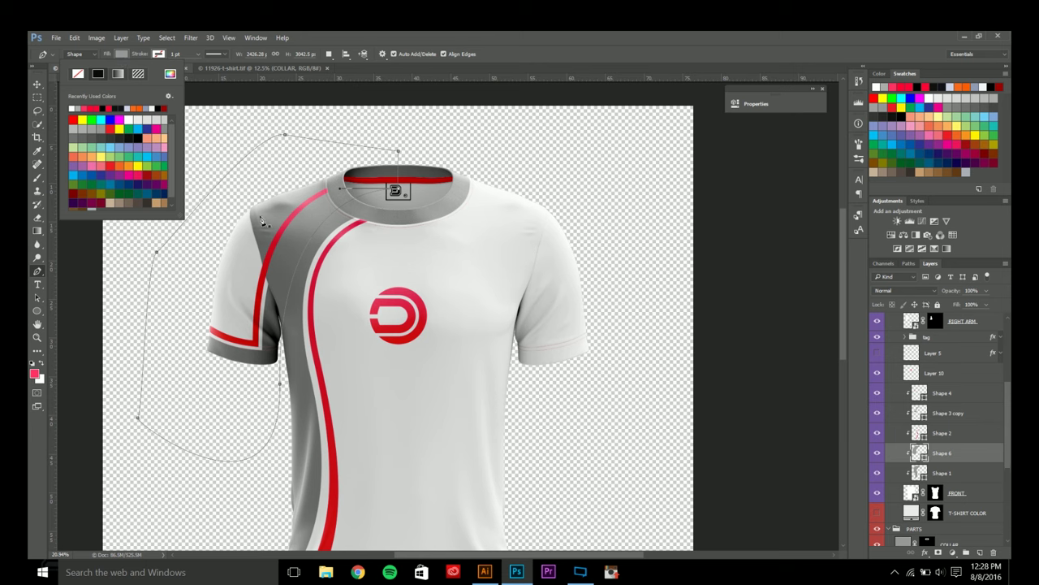
left_click(135, 122)
left_click(283, 92)
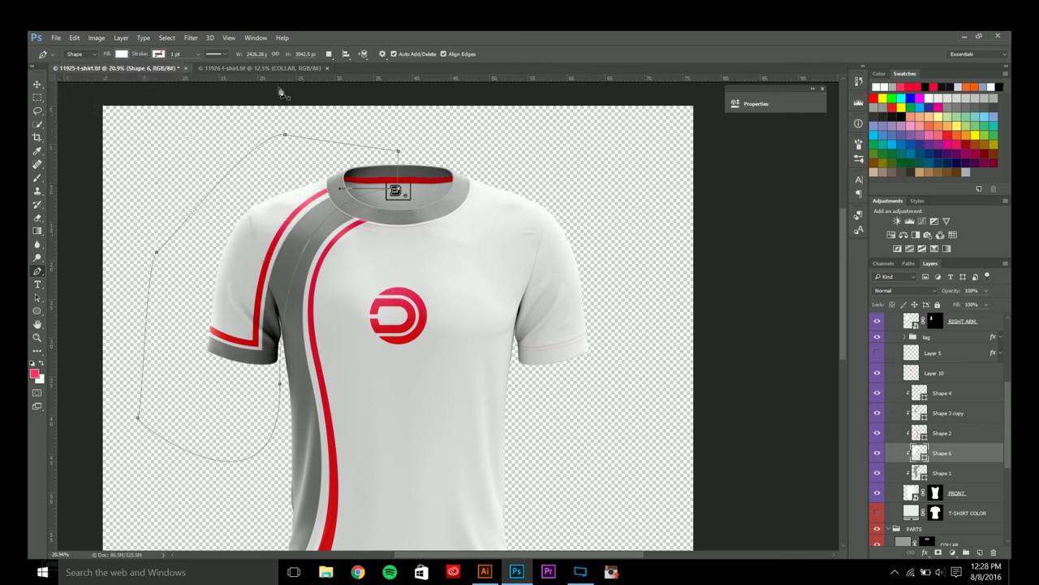
- Lengthen the upper curve handle of Shape 6's anchor point below the armpit to refine its edge along the red stripe
left_click(37, 85)
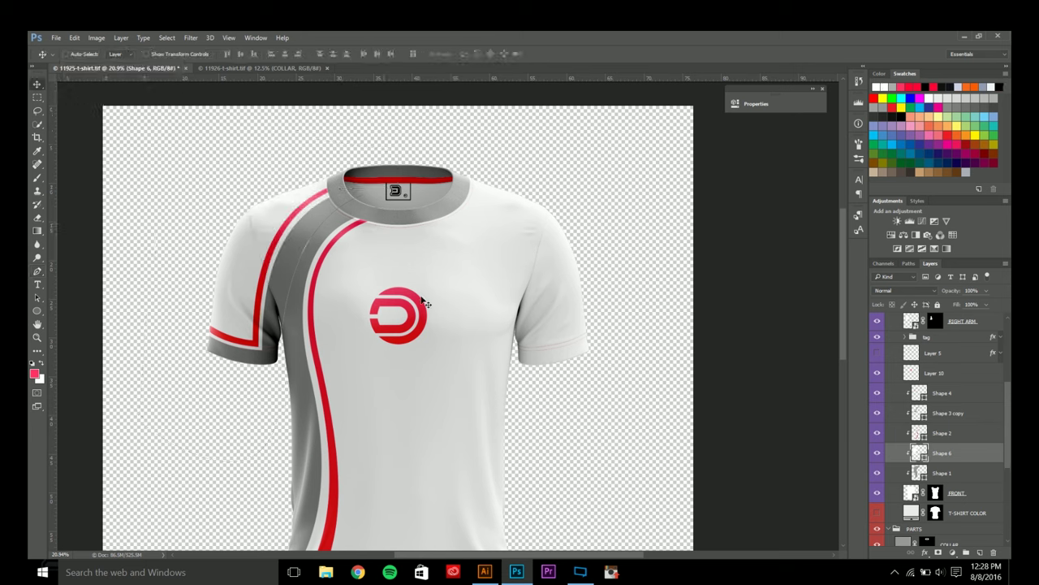
key("ctrl")
left_click(300, 244, "ctrl")
scroll(965, 395, "down", 10)
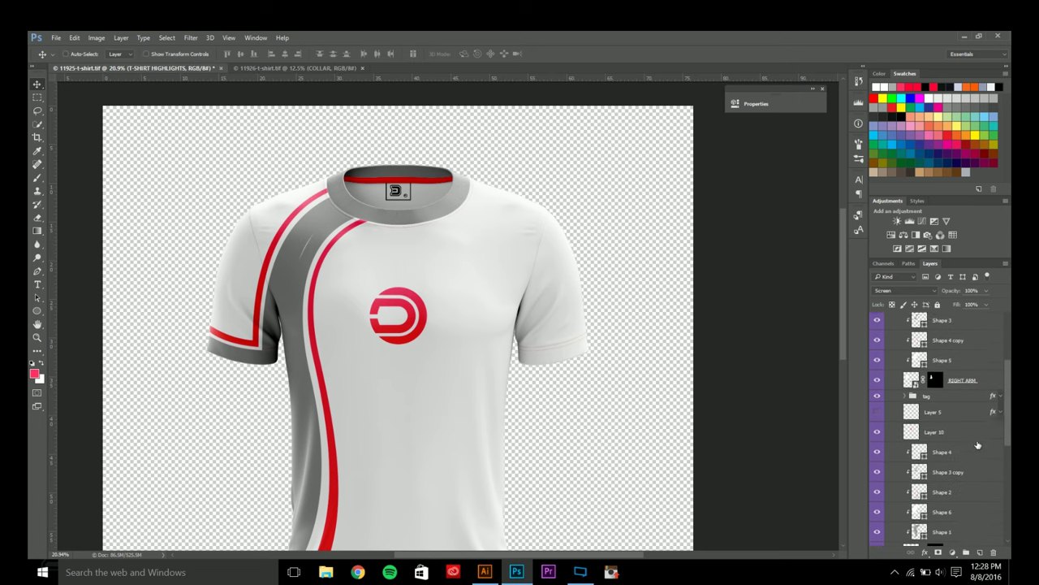
left_click(938, 382)
key("p")
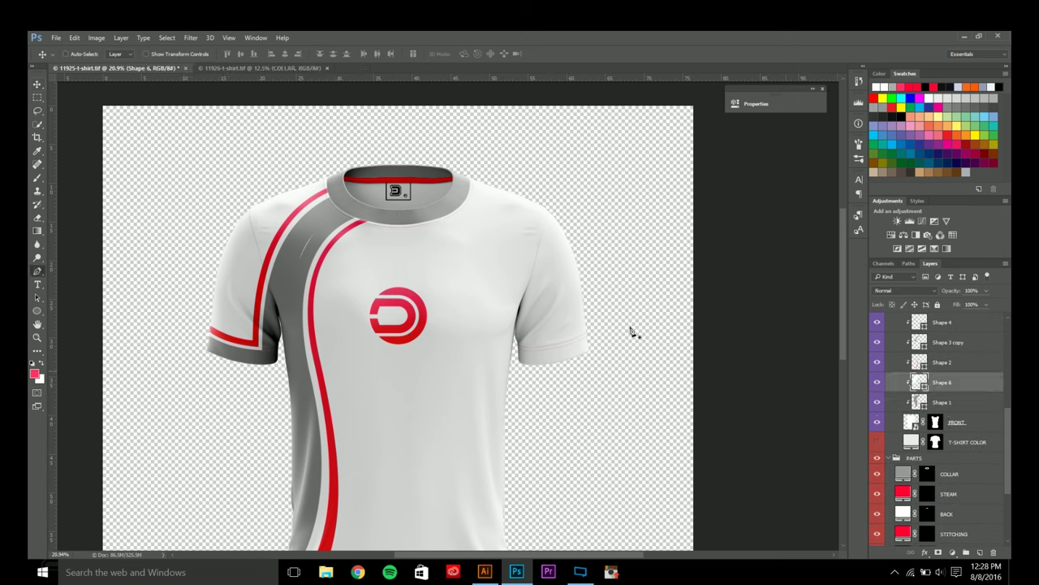
left_click(395, 190)
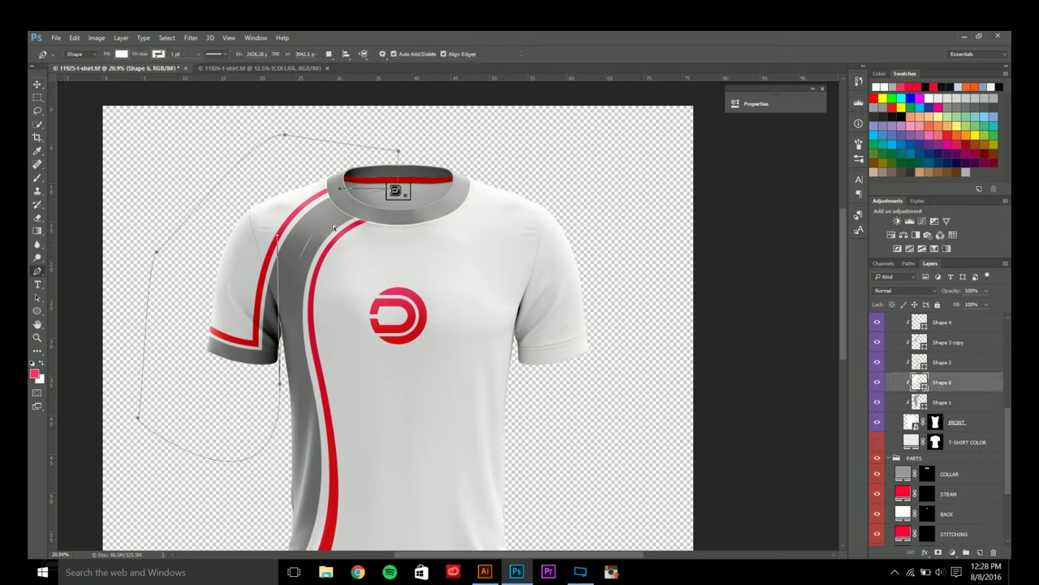
left_click(271, 230, "ctrl")
left_click(280, 383, "ctrl")
left_click_drag(277, 237, 268, 217)
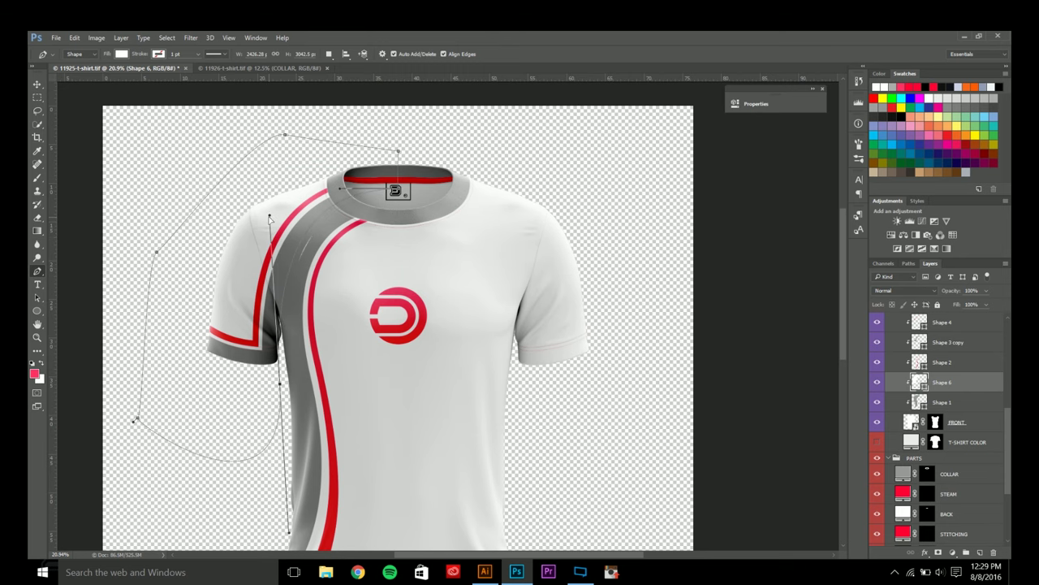
left_click(215, 154, "ctrl")
scroll(534, 364, "down", 3)
scroll(485, 349, "up", 1)
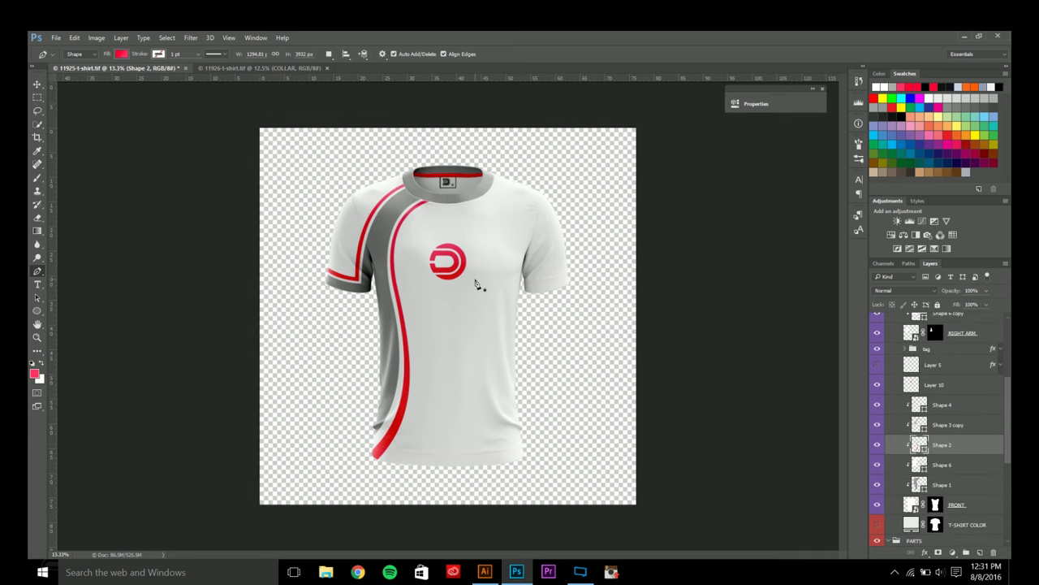
- Show the centre guide and duplicate the five shape layers clipped to FRONT, from Shape 1 up to Shape 4
key("ctrl+;")
key("v")
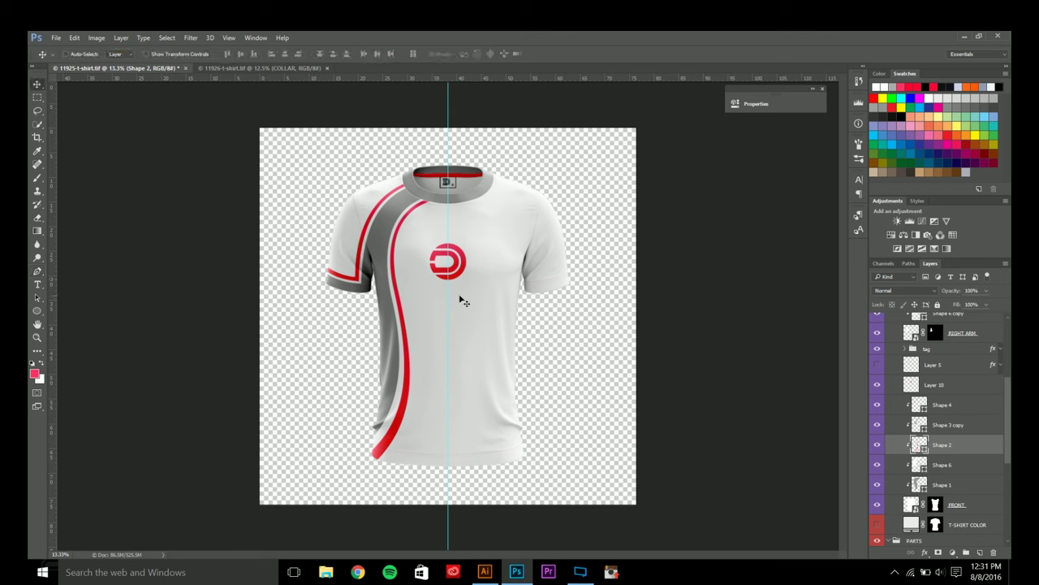
left_click(944, 484)
left_click(945, 413, "shift")
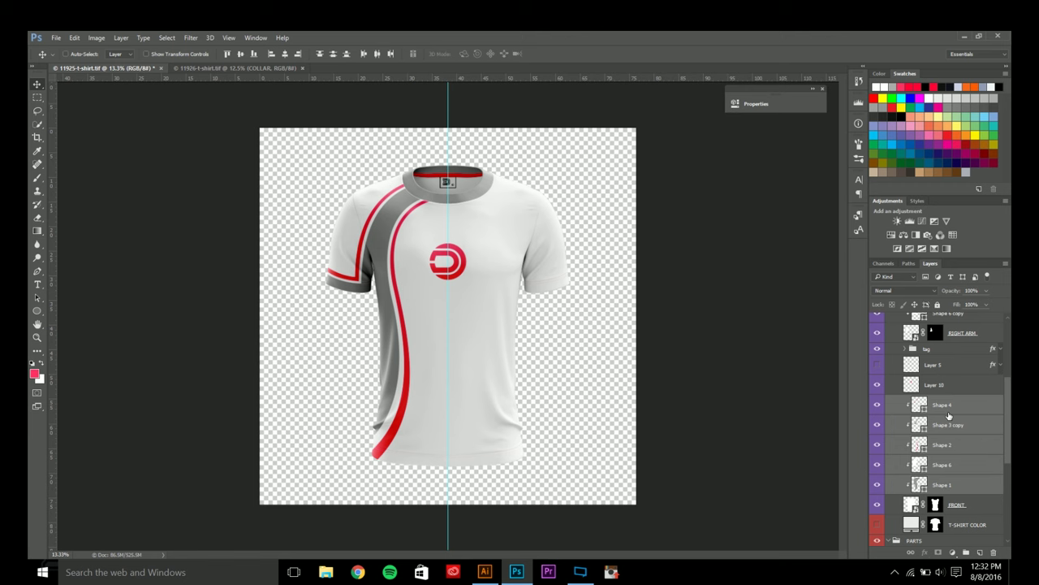
key("ctrl+j")
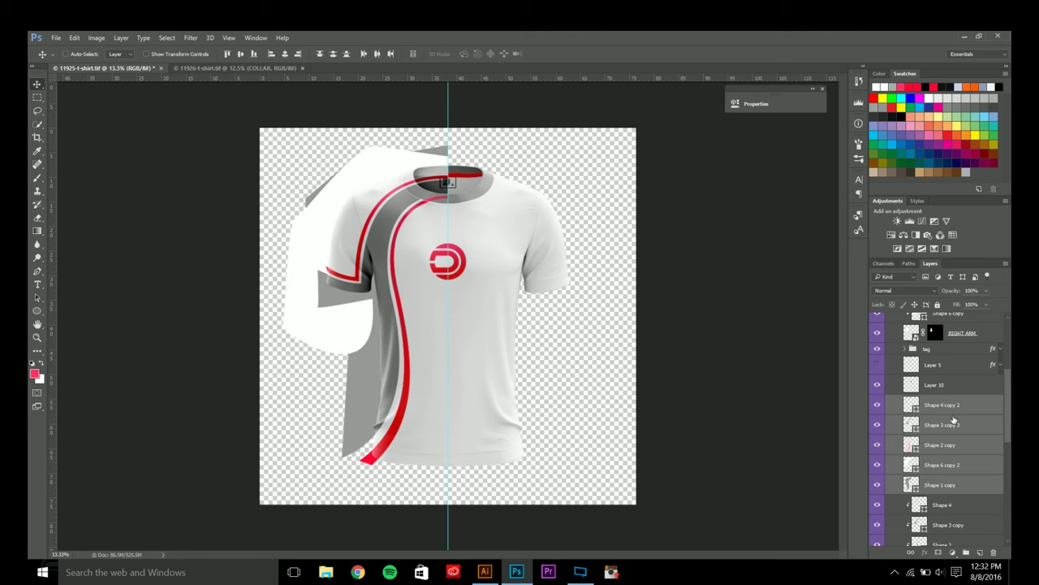
- Flip the duplicated front shapes horizontally with Free Transform
key("ctrl+t")
right_click(464, 277)
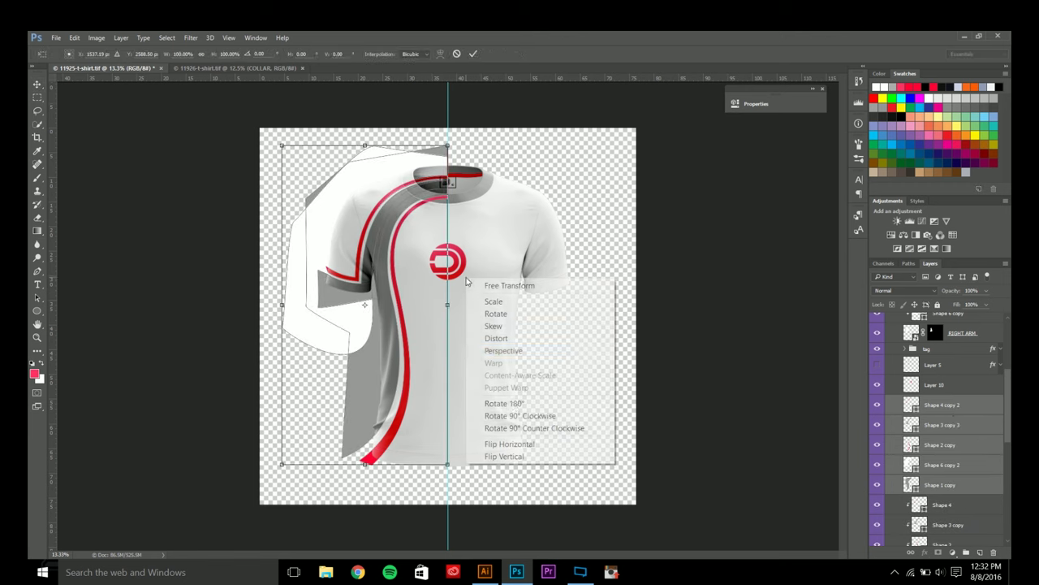
left_click(511, 444)
key("Return")
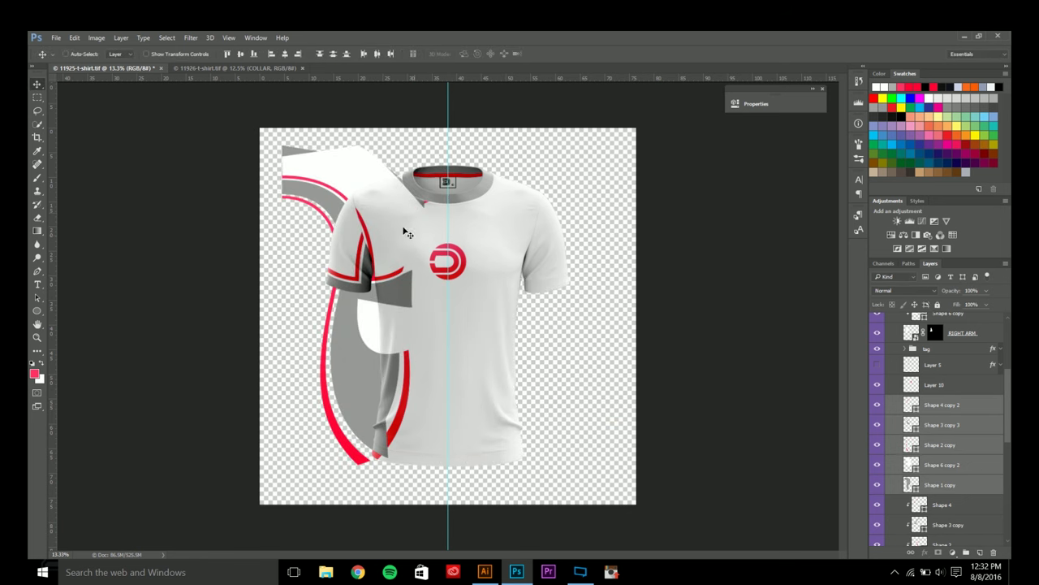
- Move the flipped shapes to the opposite half of the shirt against the centre guide and clip them to FRONT
left_click_drag(375, 235, 518, 246)
scroll(459, 187, "up", 6)
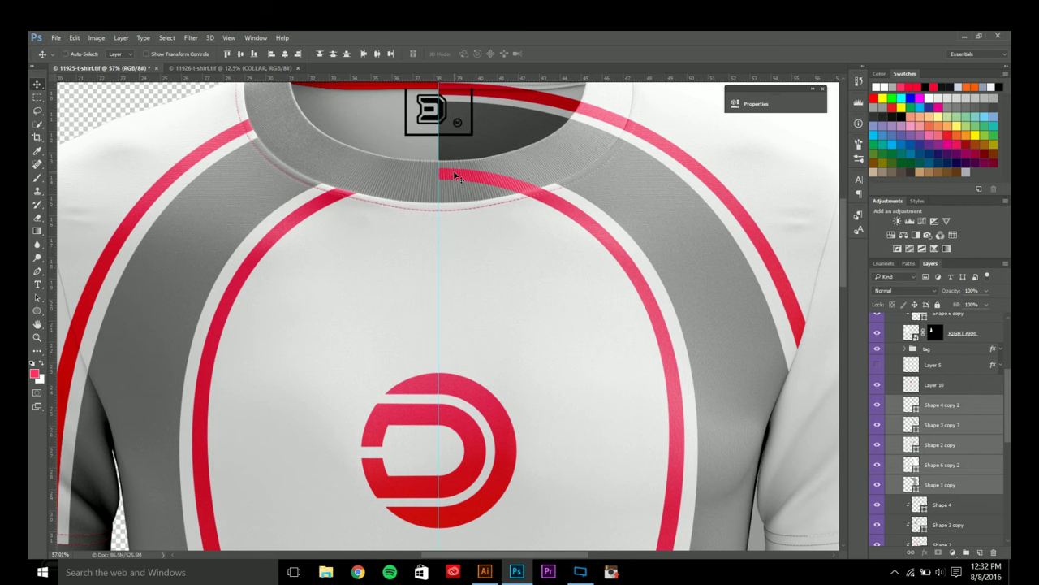
scroll(478, 339, "down", 10)
scroll(652, 376, "up", 2)
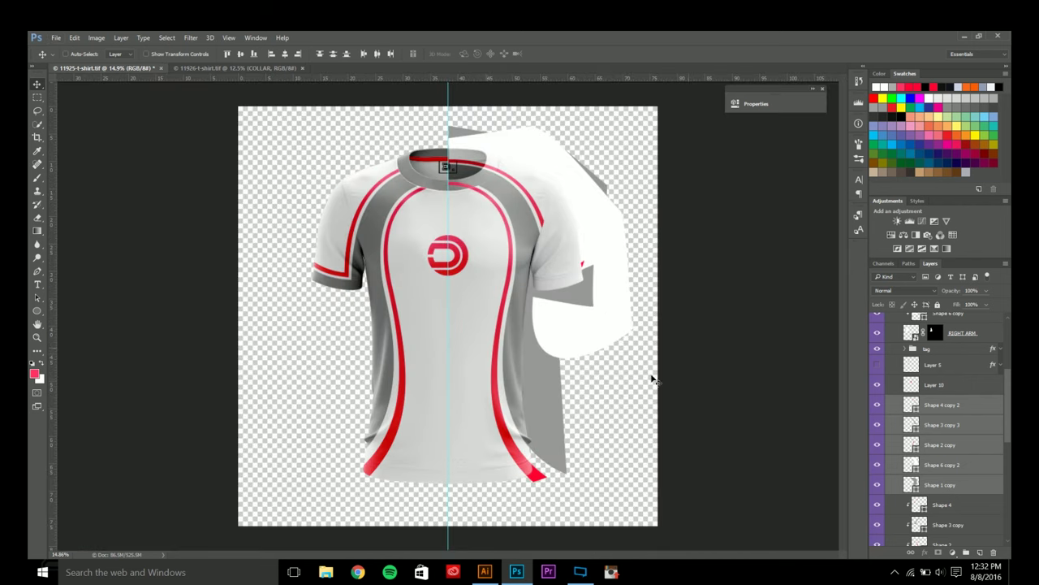
right_click(958, 414)
left_click(739, 317)
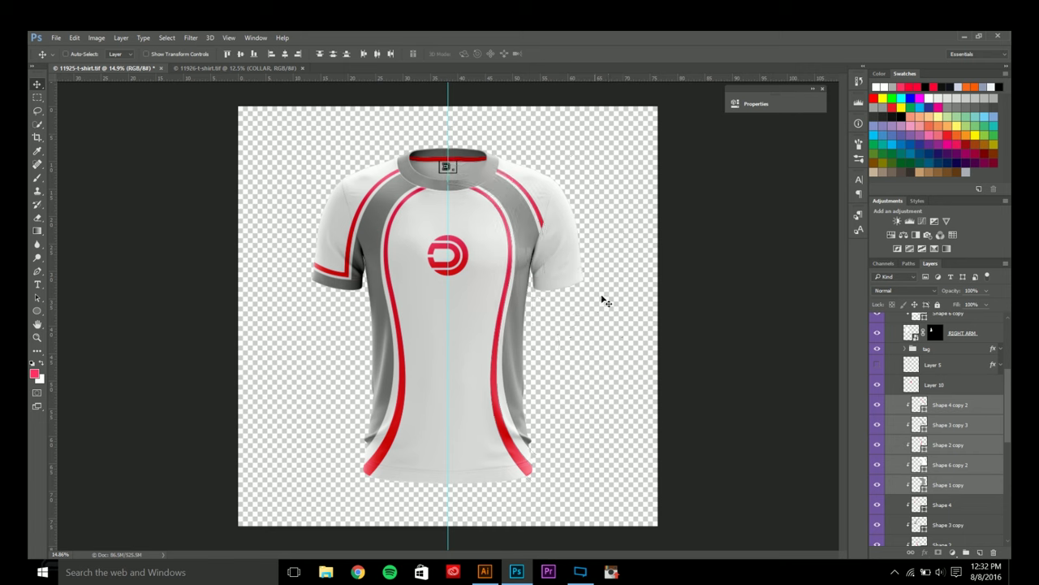
- Duplicate Shape 4 copy 2, Shape 3 copy 3 and Shape 6 copy 2 to just above the LEFT ARM layer
scroll(954, 351, "up", 3)
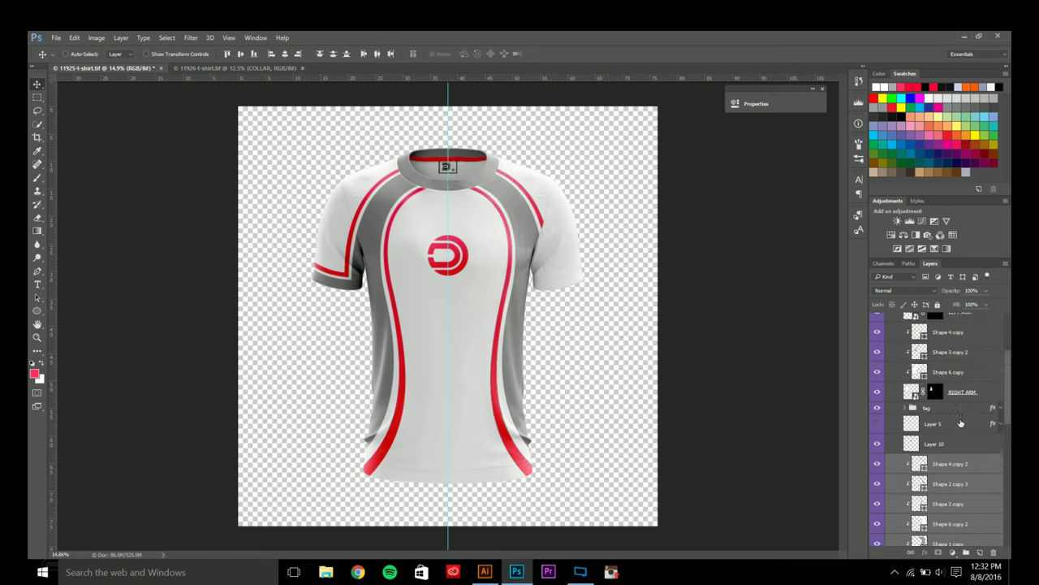
scroll(960, 423, "down", 2)
left_click(947, 430)
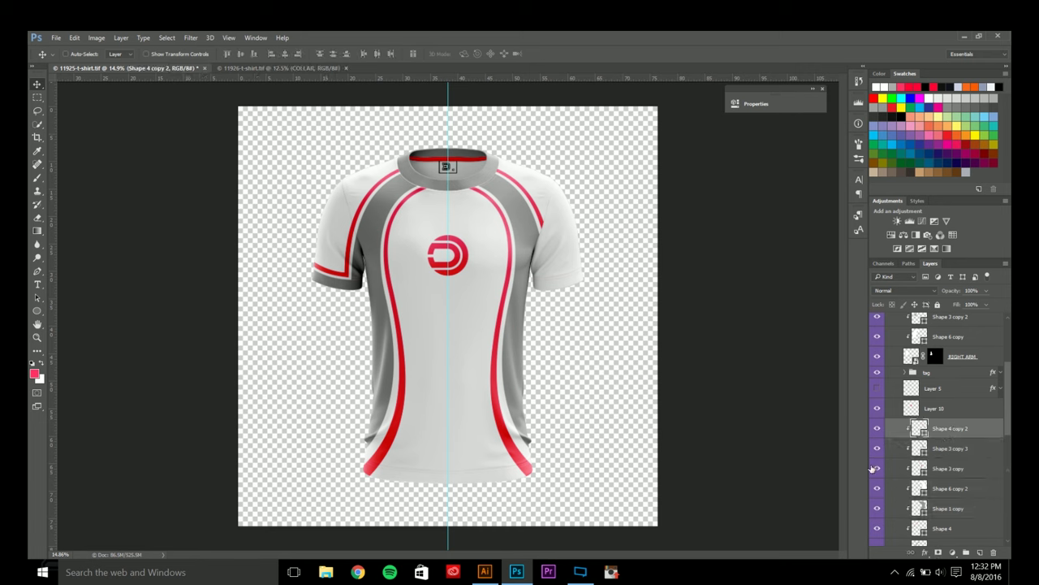
left_click(924, 489)
left_click(932, 449, "ctrl")
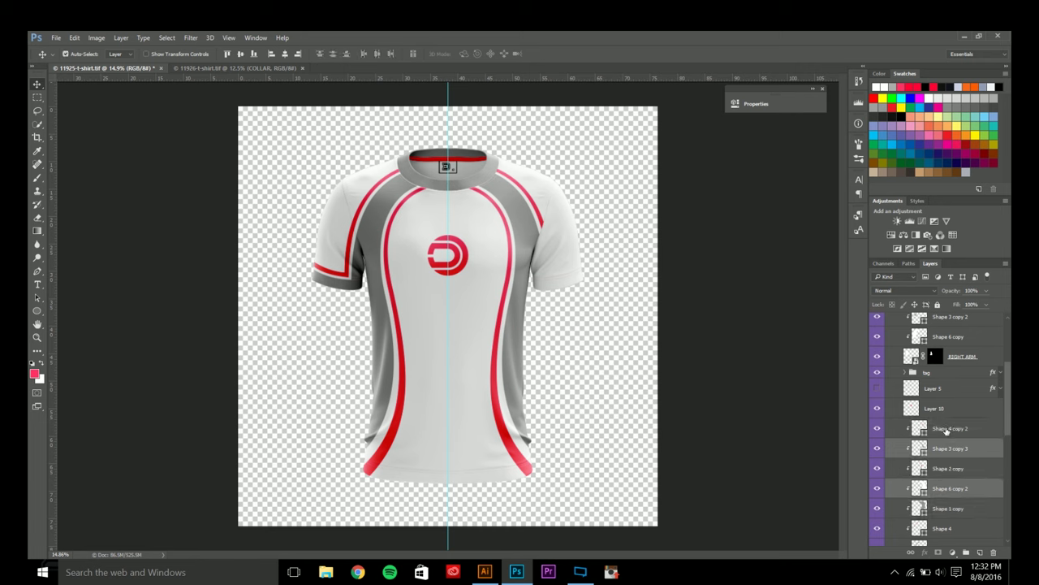
left_click(942, 429, "ctrl")
scroll(951, 460, "up", 3)
left_click_drag(953, 487, 955, 363)
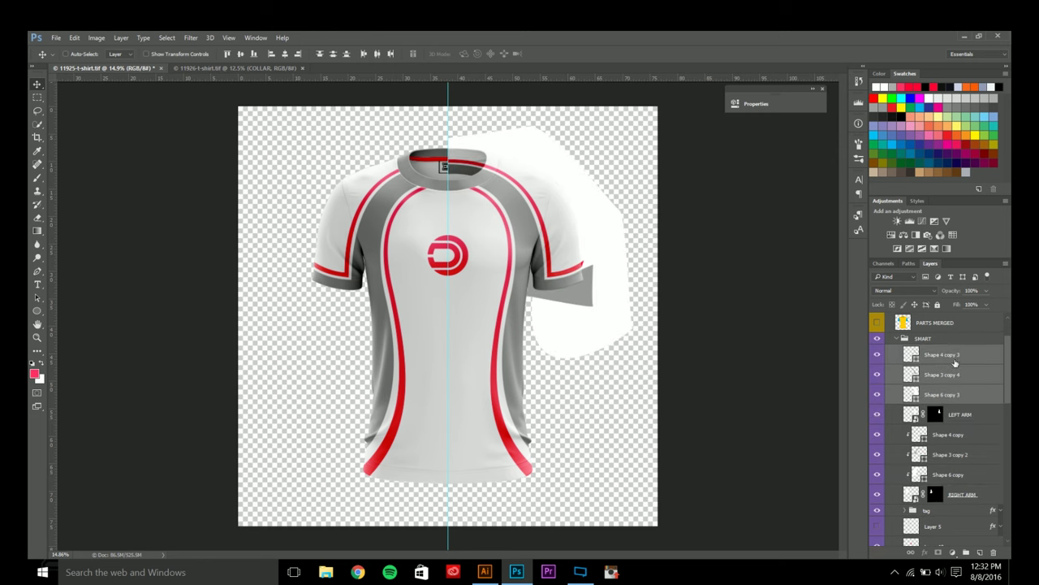
- Clip the three duplicated shapes to LEFT ARM with a clipping mask and deselect the layers
right_click(949, 395)
left_click(760, 325)
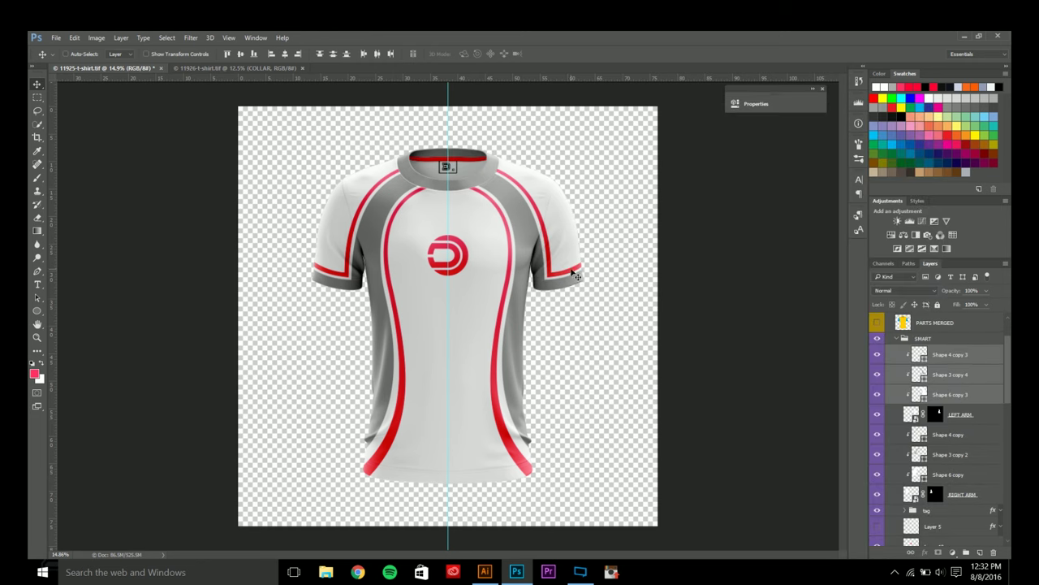
left_click_drag(574, 275, 631, 378)
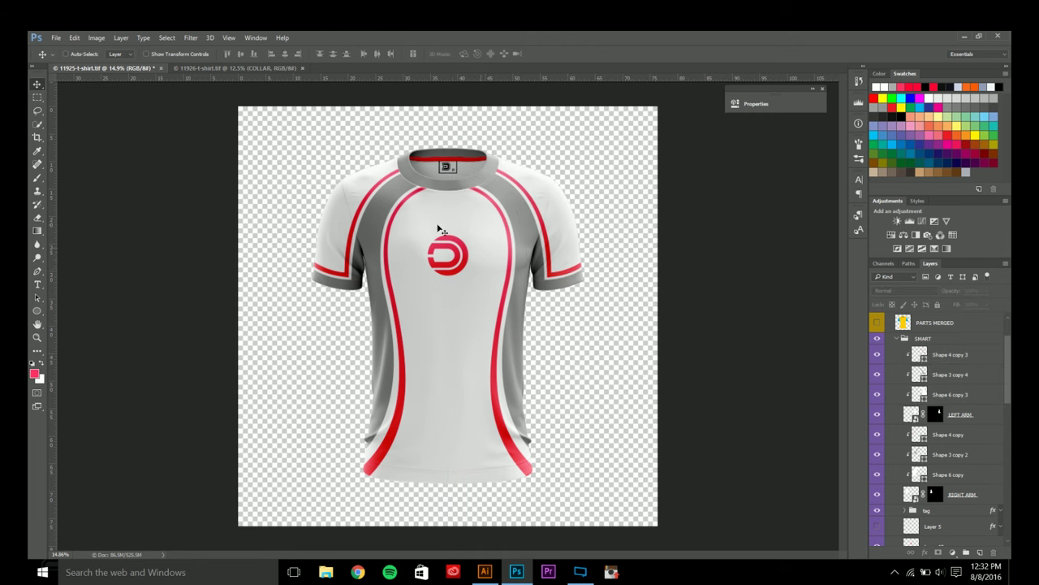
- Switch to Illustrator for the emblem artwork and return to the T-shirt document in Photoshop
scroll(438, 242, "down", 2)
scroll(442, 252, "up", 1)
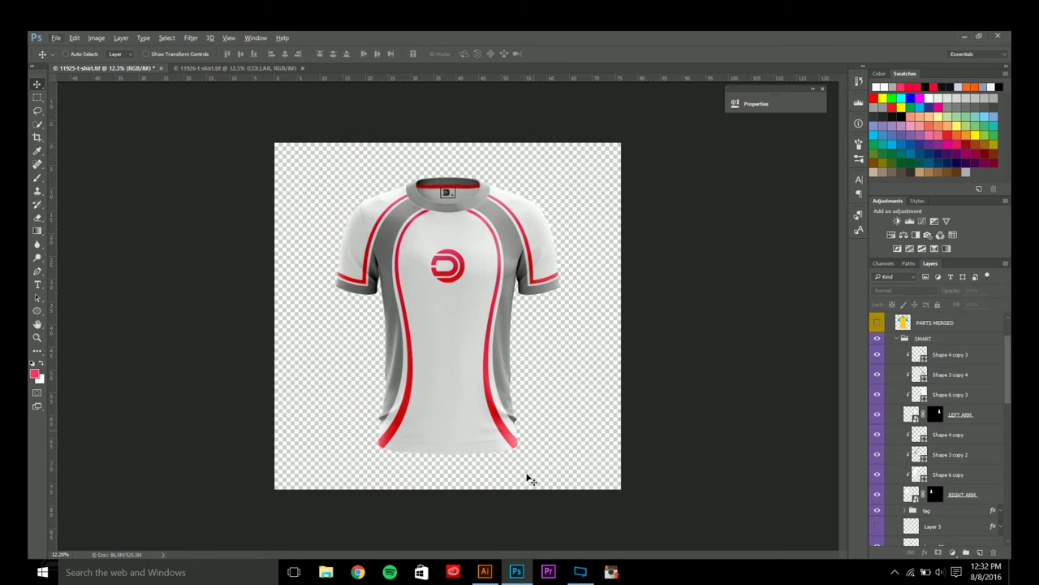
left_click(485, 572)
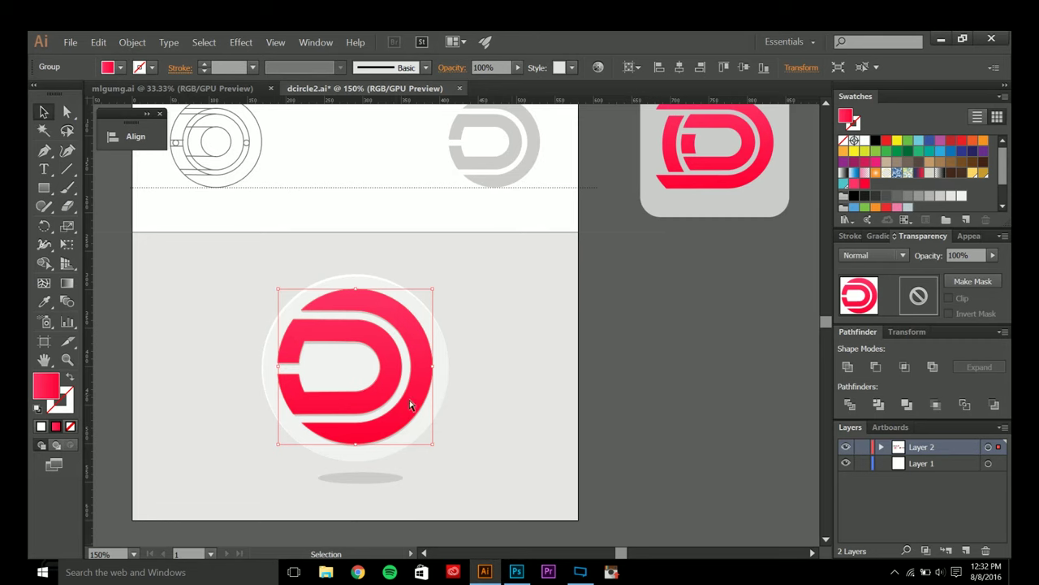
left_click(516, 572)
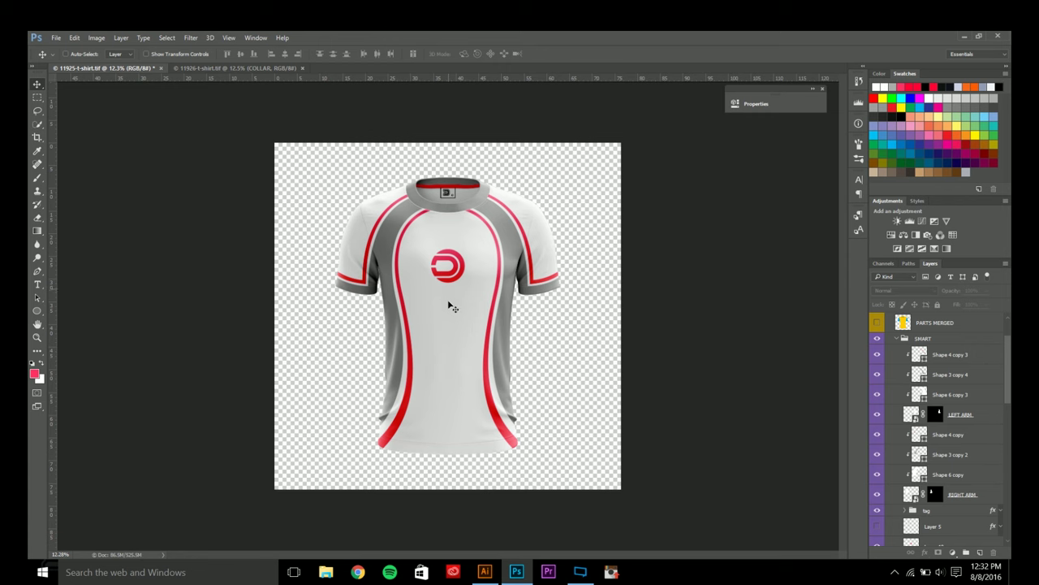
- Paste the copied emblem as pixels directly above the FRONT layer
scroll(953, 481, "down", 3)
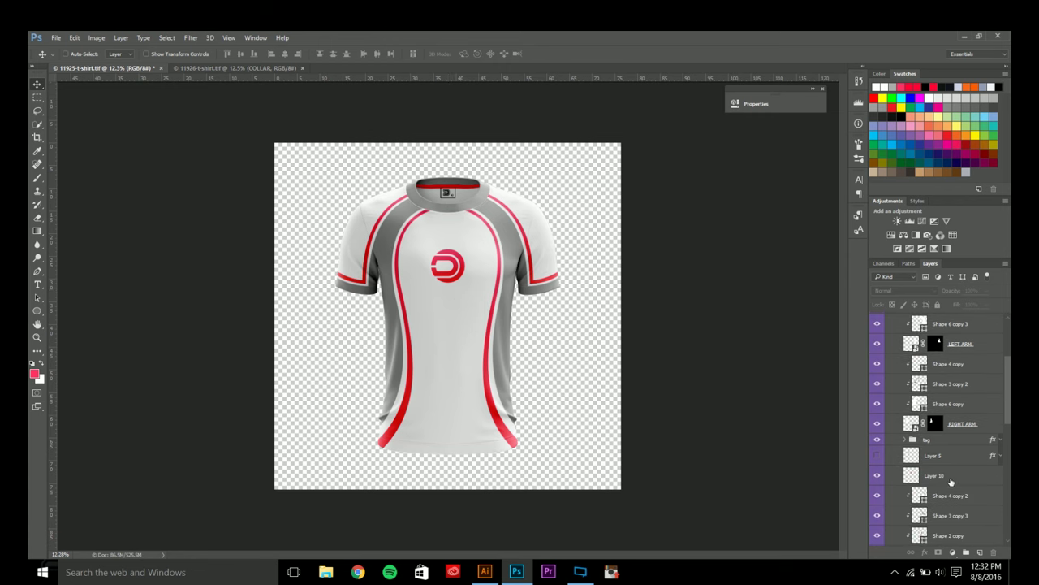
left_click(959, 421)
scroll(958, 448, "down", 9)
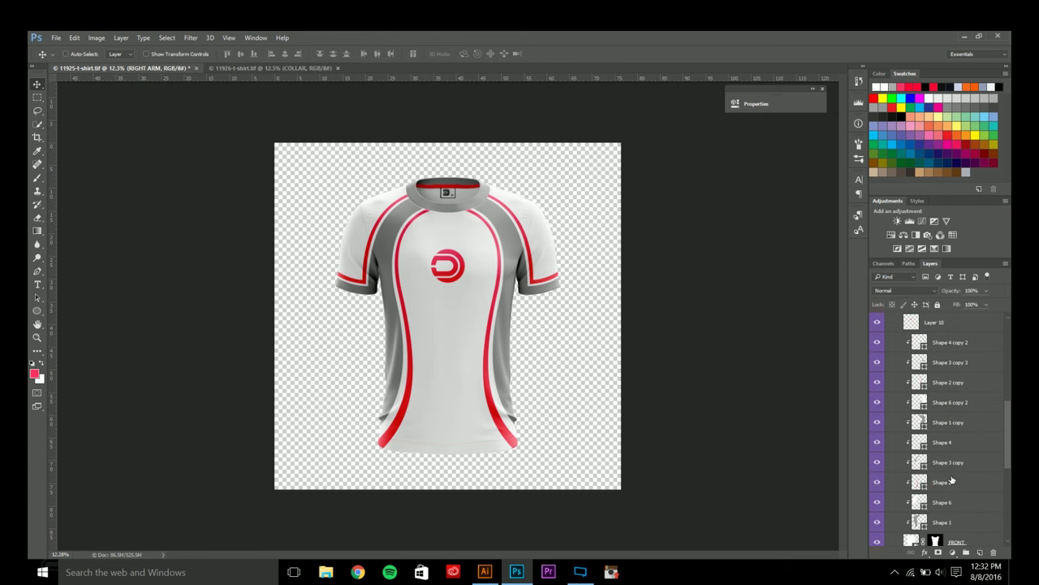
left_click(951, 476)
key("ctrl+v")
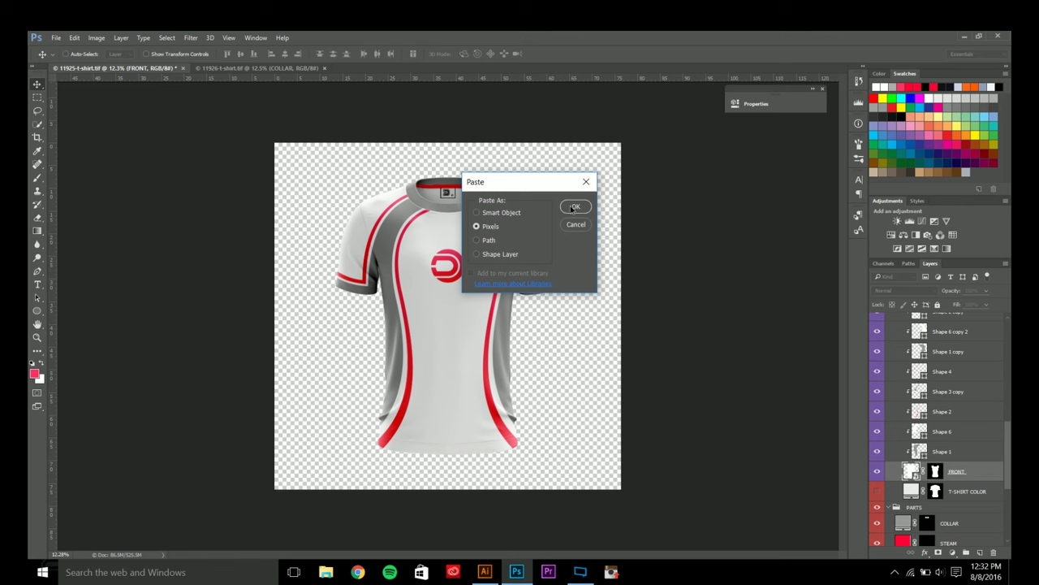
key("Return")
- Enlarge the pasted emblem to about 2396% and place it centred over the shirt, extending just past the hem
left_click_drag(466, 336, 294, 432)
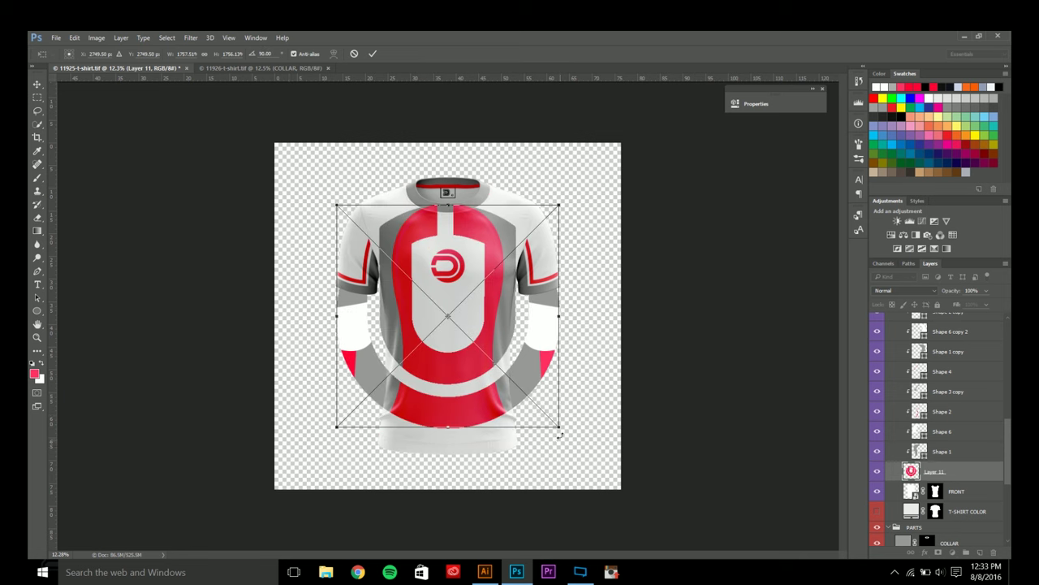
left_click_drag(560, 436, 609, 451)
left_click_drag(476, 408, 456, 398)
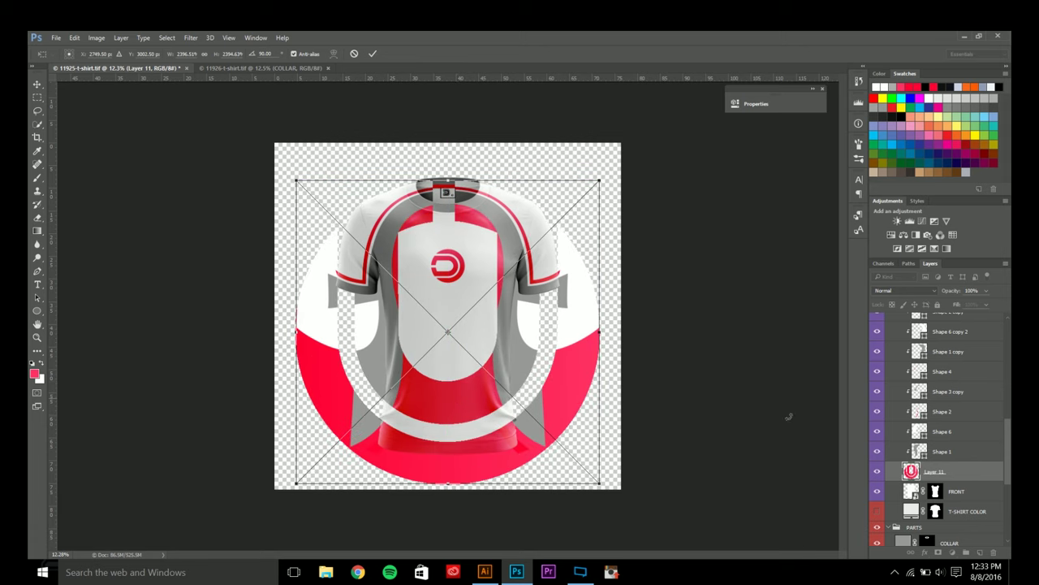
key("Return")
- Clip the emblem layer to FRONT with a clipping mask, and undo a trial move of it above Shape 1
right_click(954, 471)
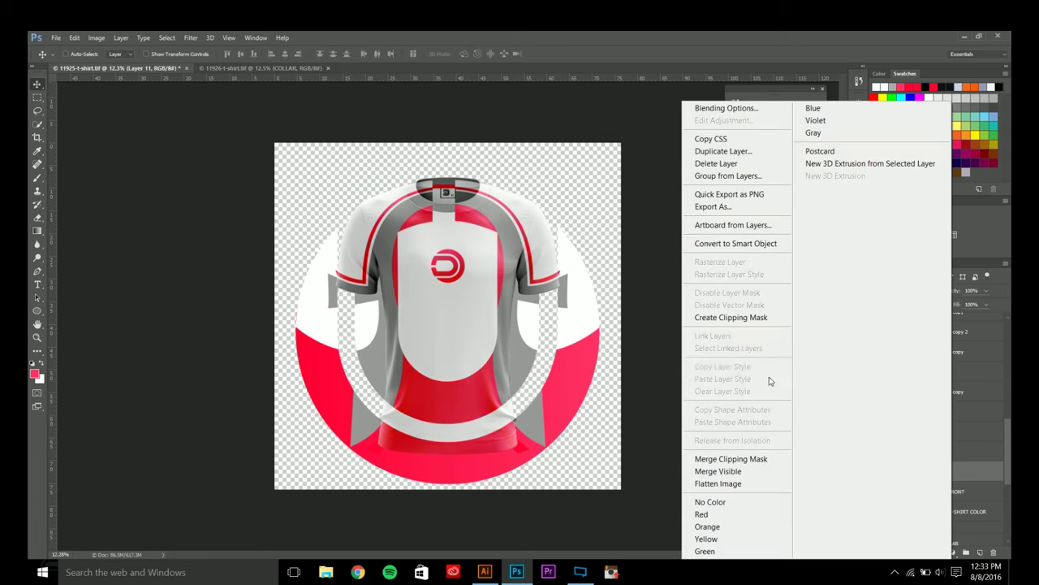
left_click(735, 318)
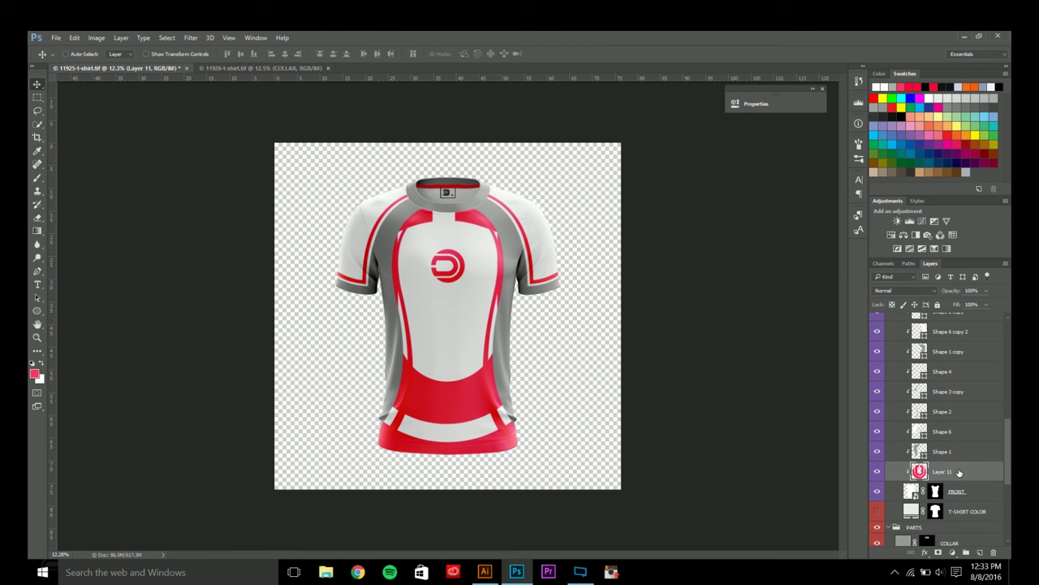
left_click_drag(938, 471, 944, 451)
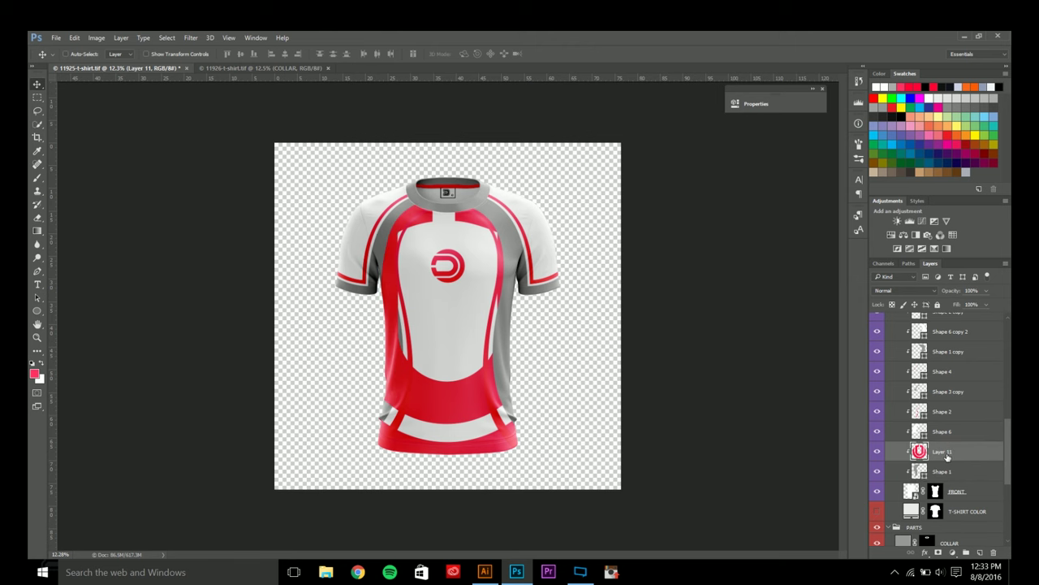
key("ctrl+z")
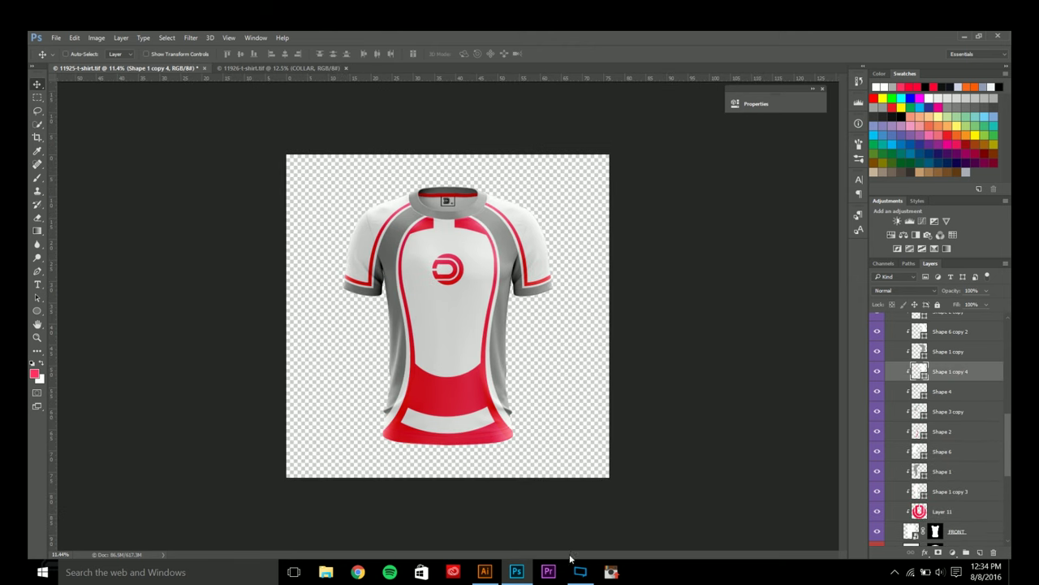
left_click(579, 572)
left_click(580, 571)
- Examine the white borders beside the side stripes and the Shape 1 copy 3 layer near the hem
scroll(463, 368, "up", 3)
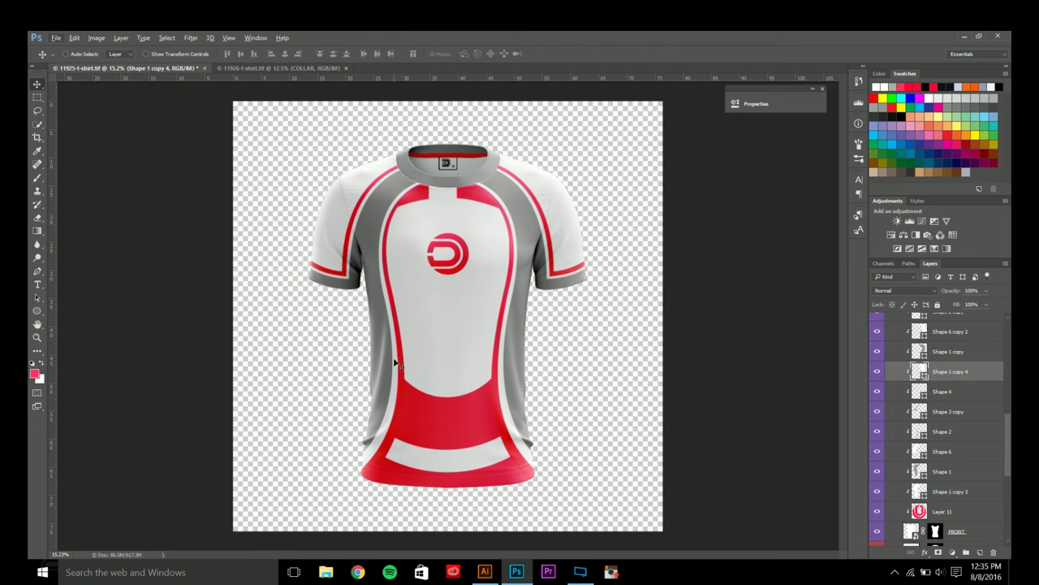
scroll(389, 403, "up", 2)
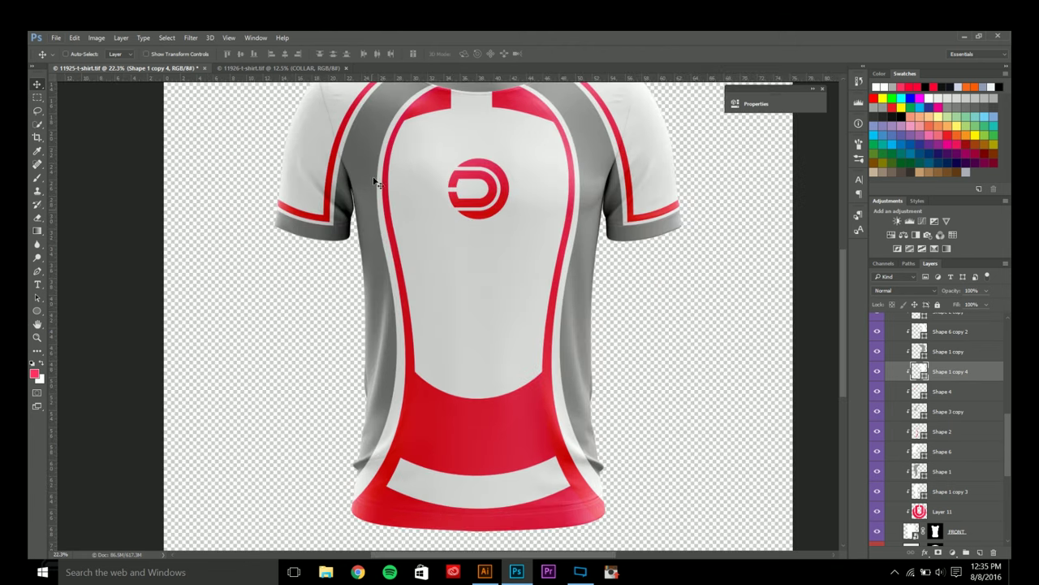
scroll(371, 147, "up", 1)
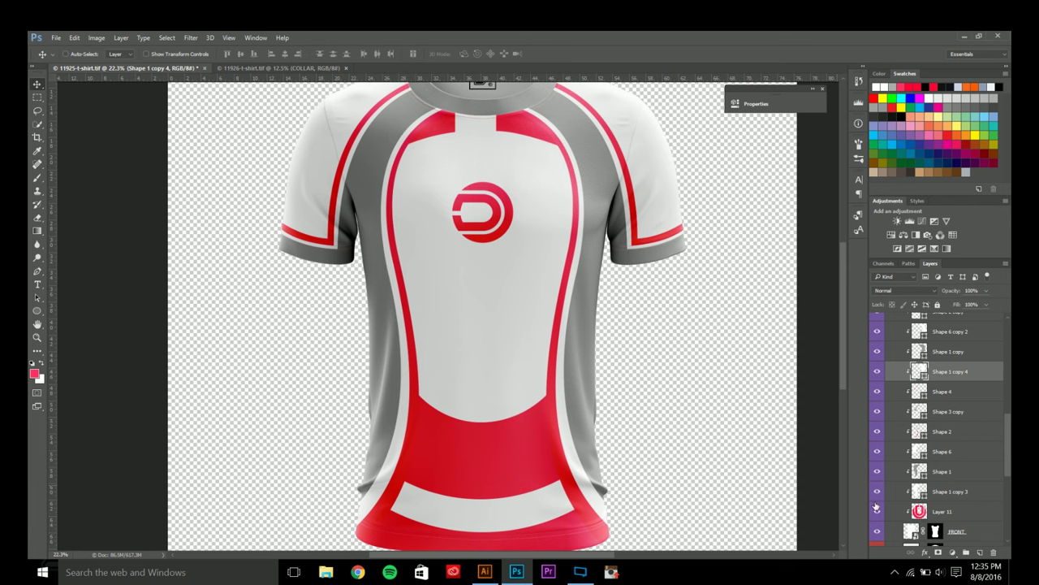
left_click(948, 476)
left_click(948, 491)
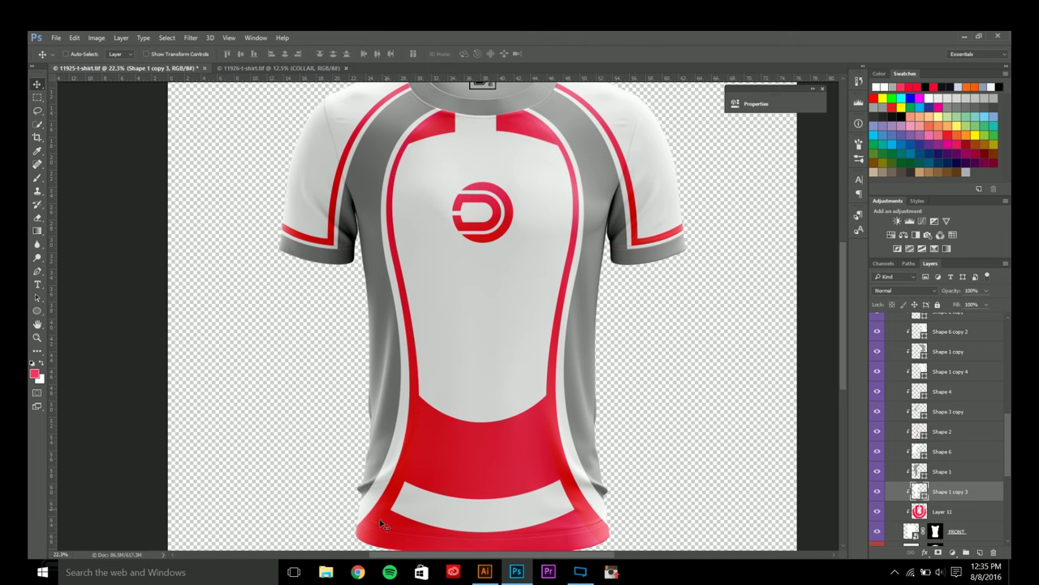
scroll(446, 432, "down", 3)
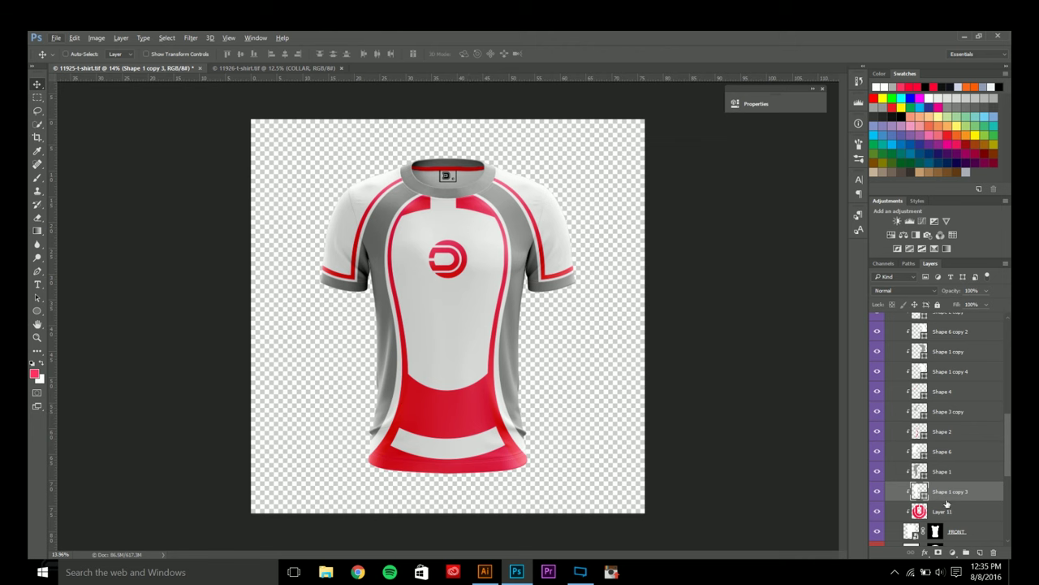
- Stretch the Layer 11 emblem upward with Free Transform to a height of 110.78%
mouse_move(940, 511)
left_mouse_down()
mouse_move(938, 492)
mouse_move(941, 518)
left_mouse_up()
scroll(480, 393, "down", 3)
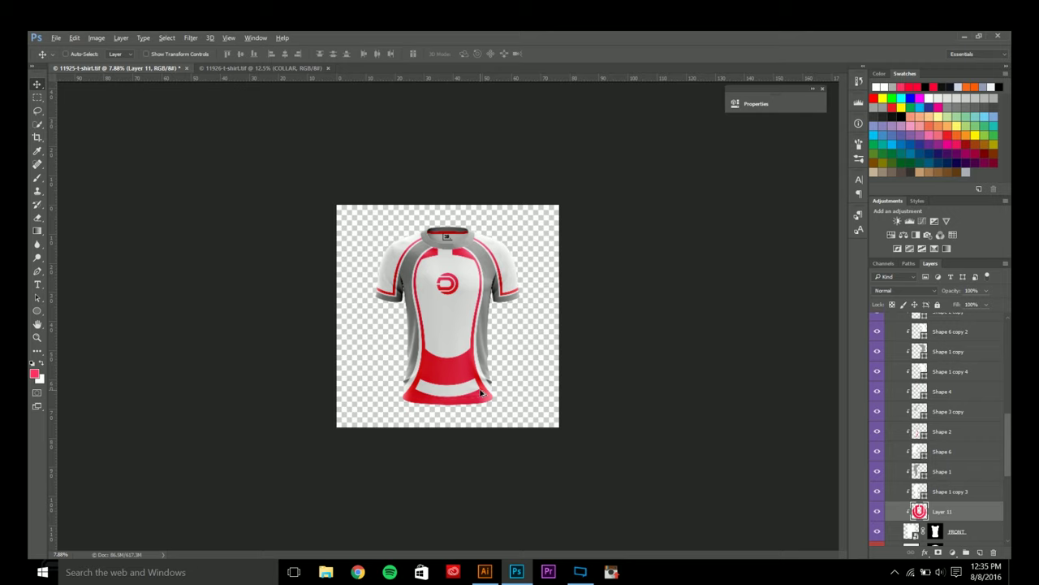
scroll(480, 393, "up", 2)
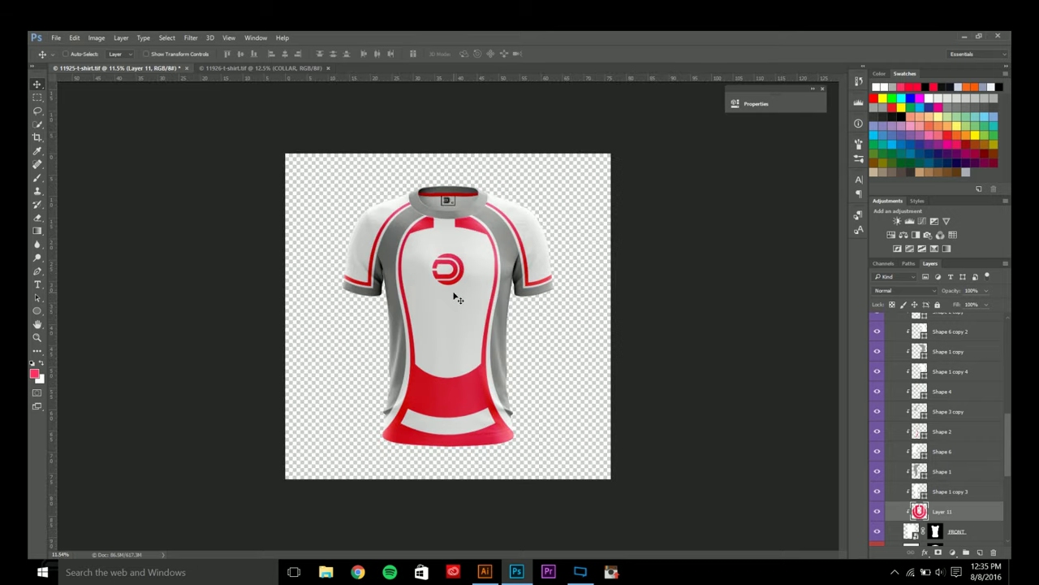
key("ctrl")
key("ctrl+t")
left_click_drag(448, 188, 448, 157)
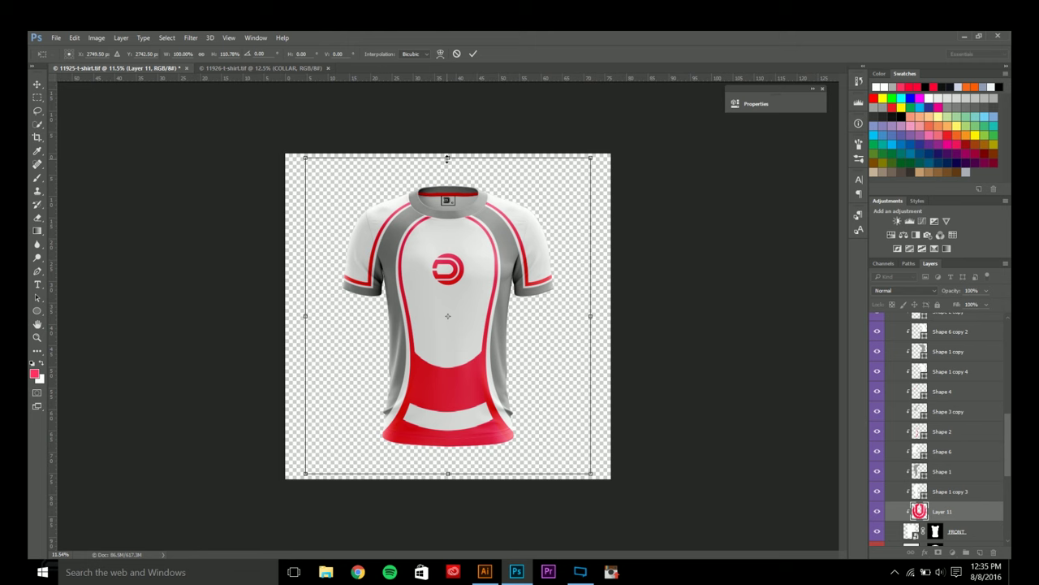
key("Return")
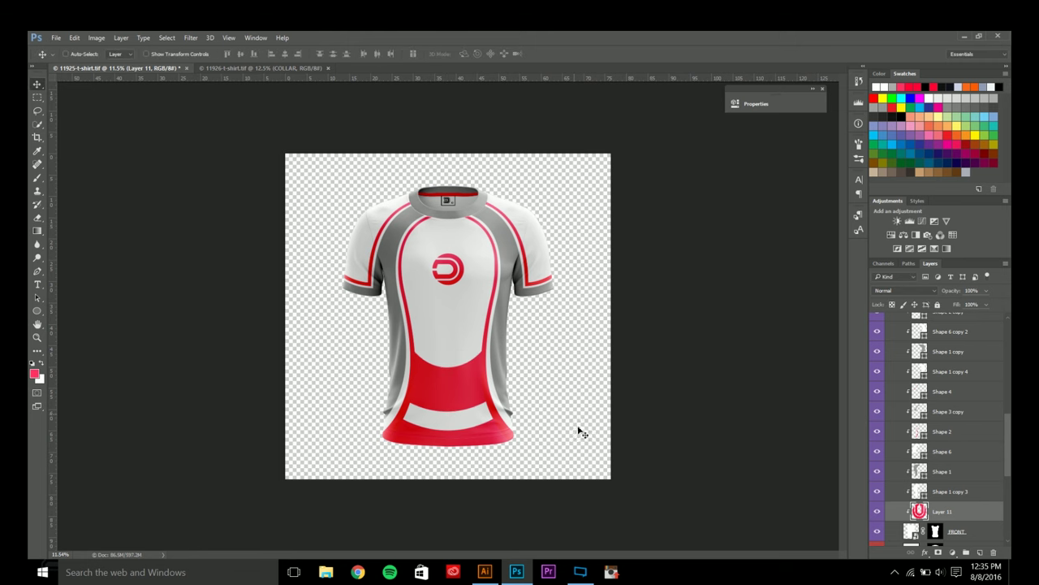
left_click(580, 571)
left_click(580, 571)
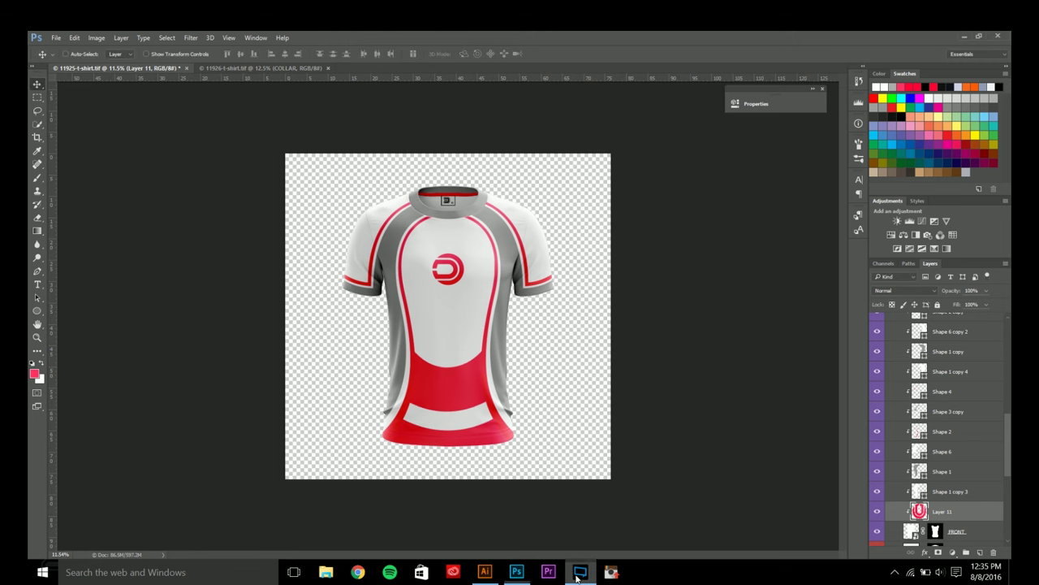
scroll(439, 328, "up", 3)
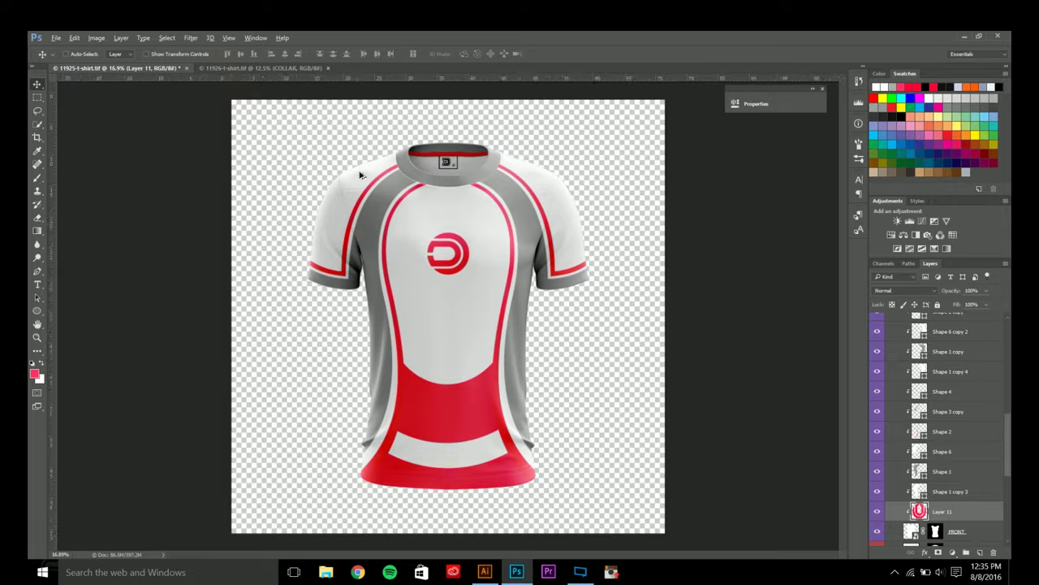
scroll(364, 181, "up", 3)
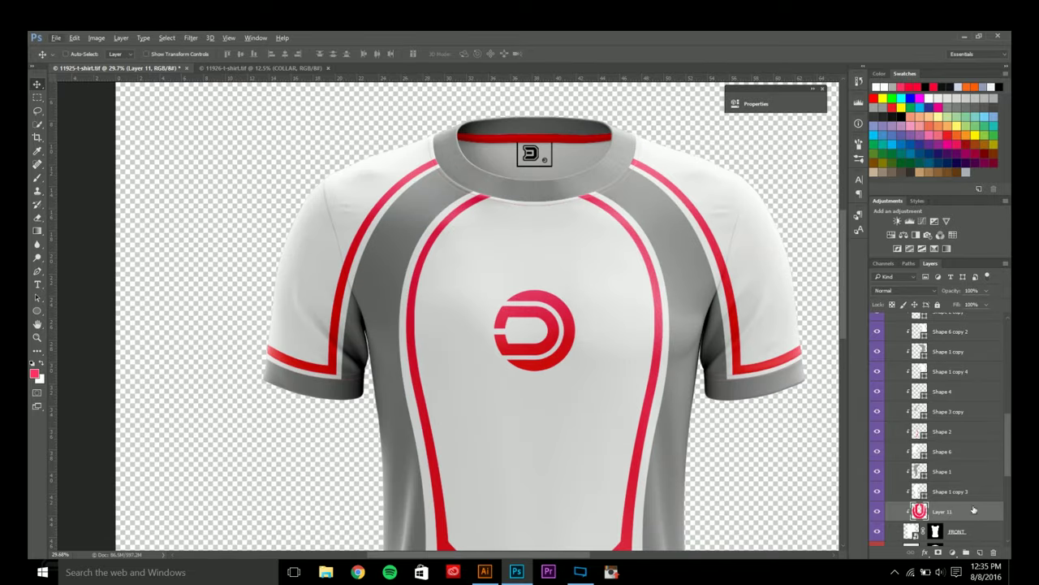
scroll(967, 507, "up", 3)
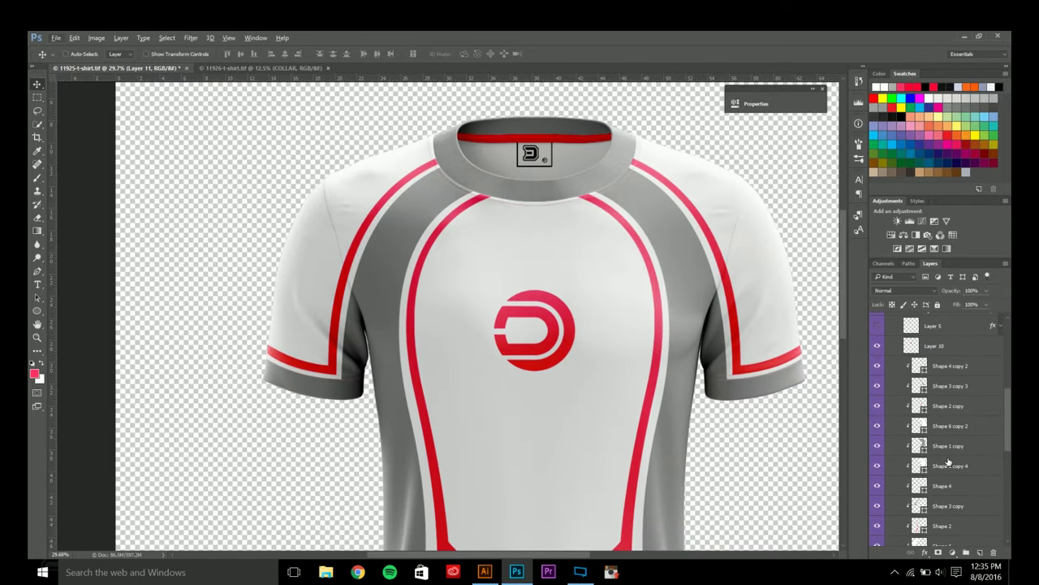
scroll(948, 467, "down", 2)
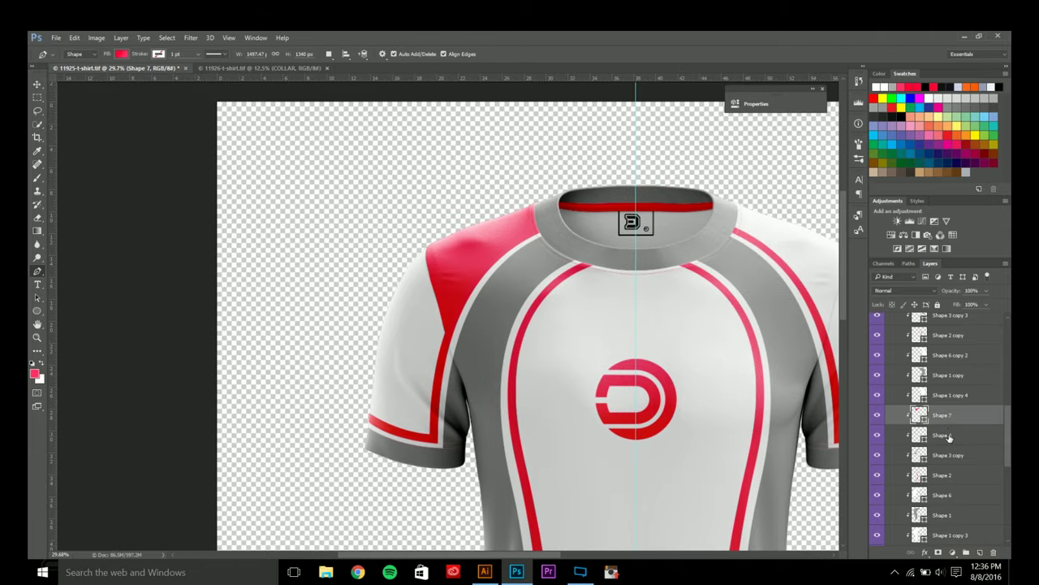
- Duplicate the red shoulder Shape 7 into the RIGHT ARM clipping group, placing the copy between Shape 6 copy and Shape 3 copy 2
scroll(956, 467, "up", 2)
scroll(954, 495, "up", 1)
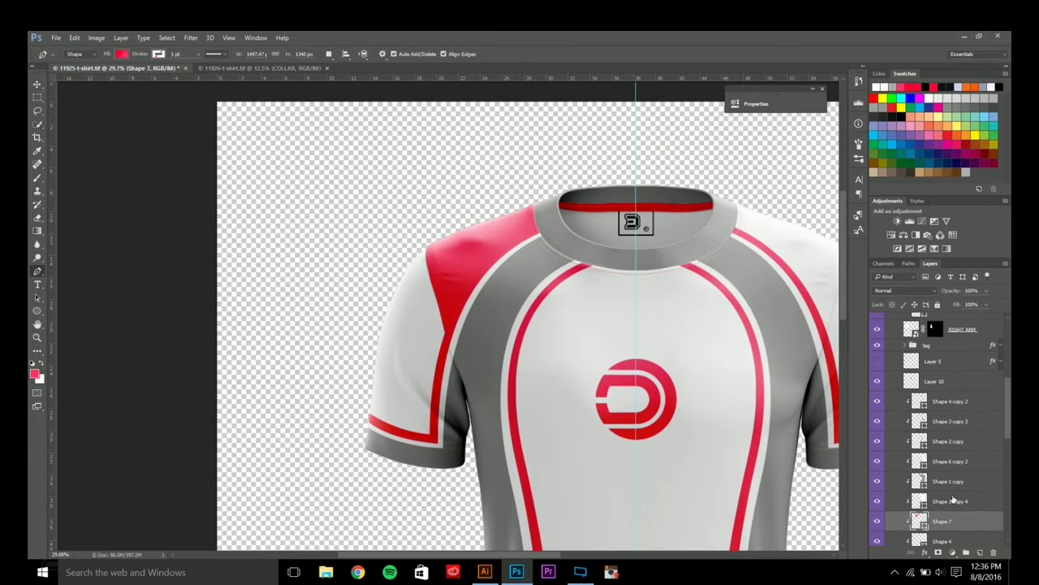
left_click_drag(952, 505, 952, 345)
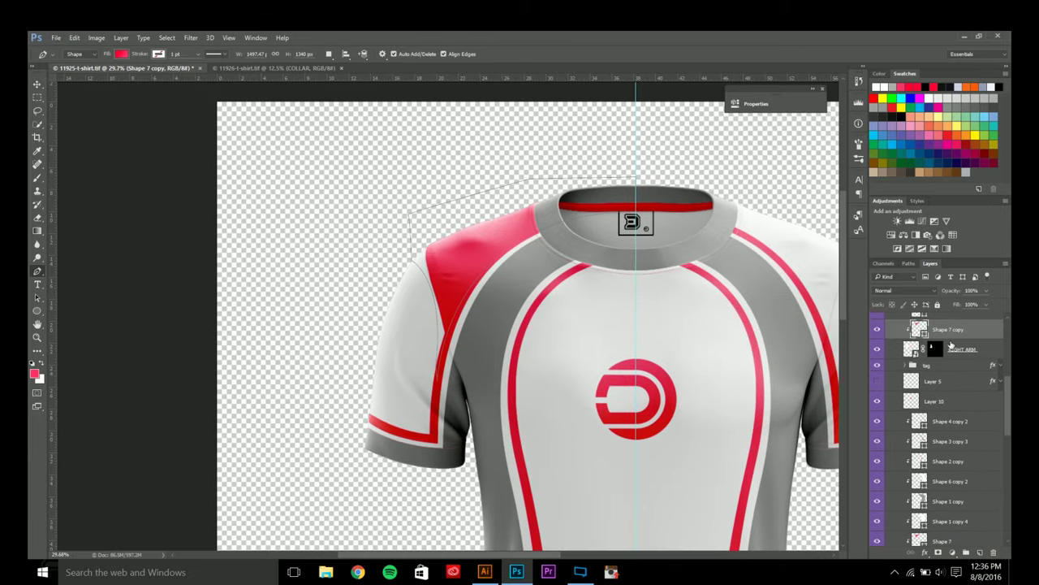
scroll(954, 354, "up", 3)
left_click_drag(953, 398, 949, 371)
scroll(396, 207, "down", 2)
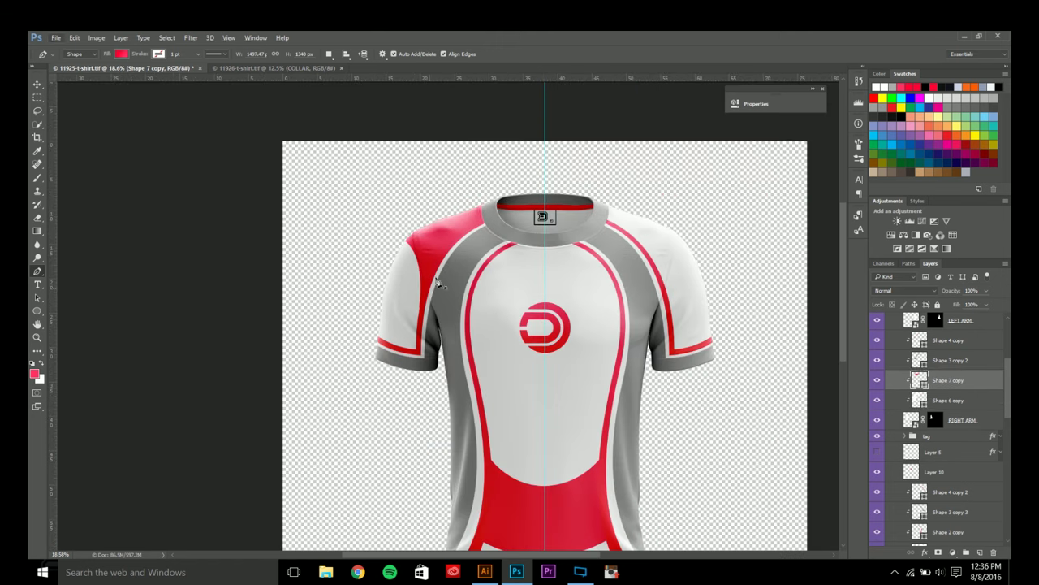
left_click_drag(355, 336, 342, 314)
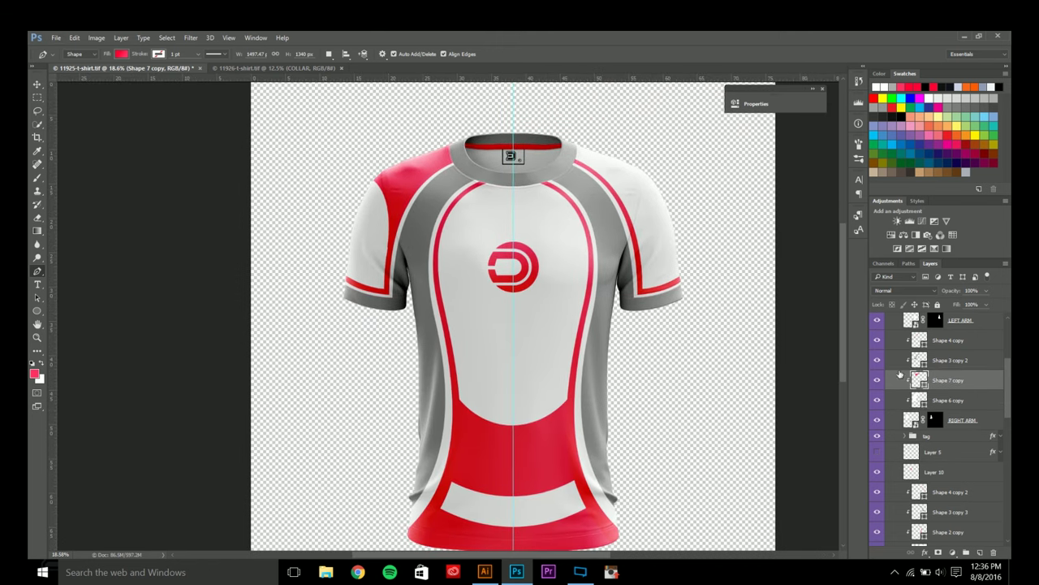
scroll(963, 422, "down", 2)
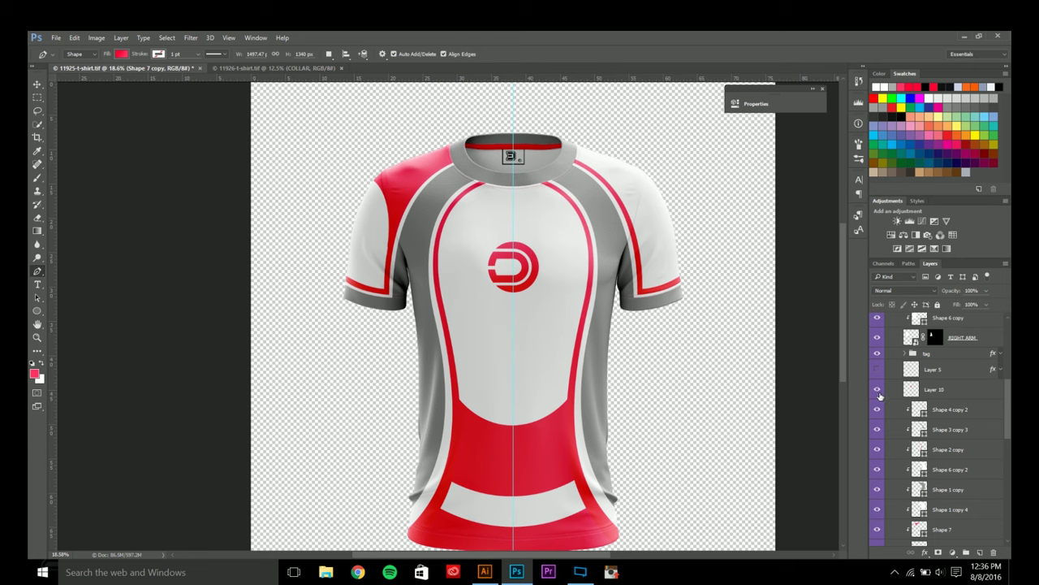
left_click(882, 449)
scroll(586, 391, "down", 2)
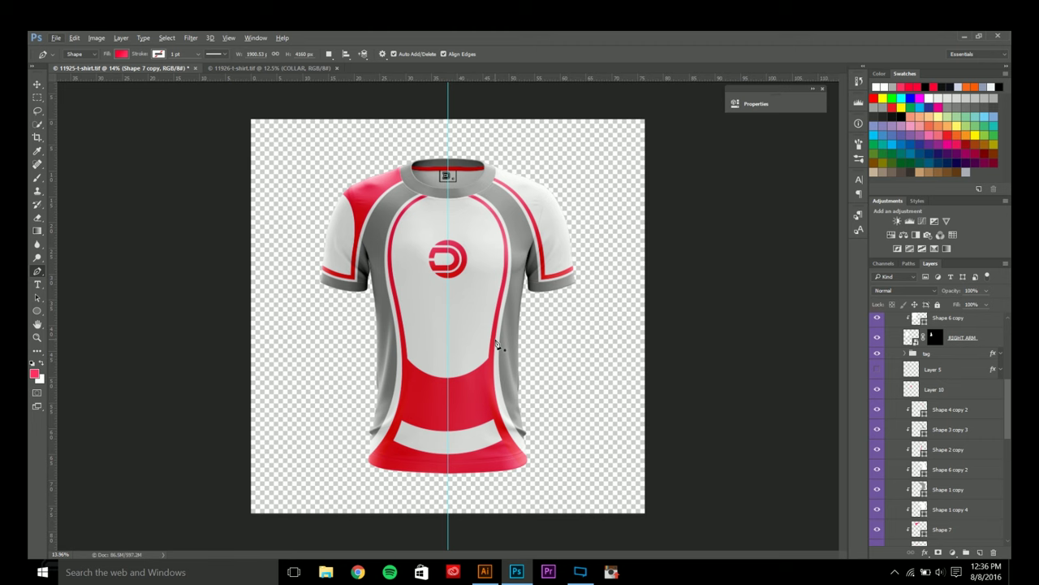
scroll(969, 485, "down", 1)
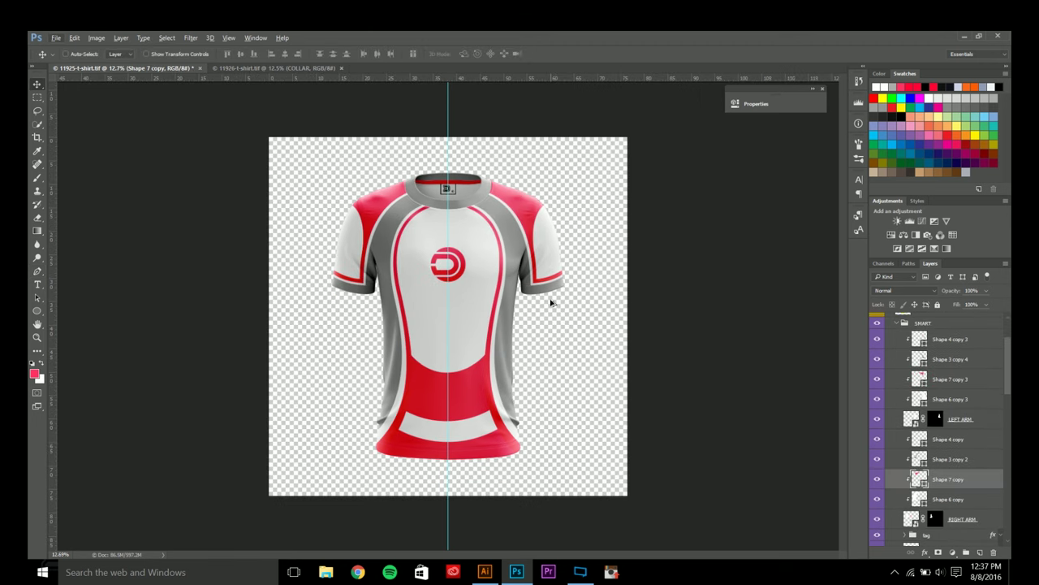
- Hide the vertical centre guide over the shirt
scroll(551, 302, "up", 2)
key("ctrl+semicolon")
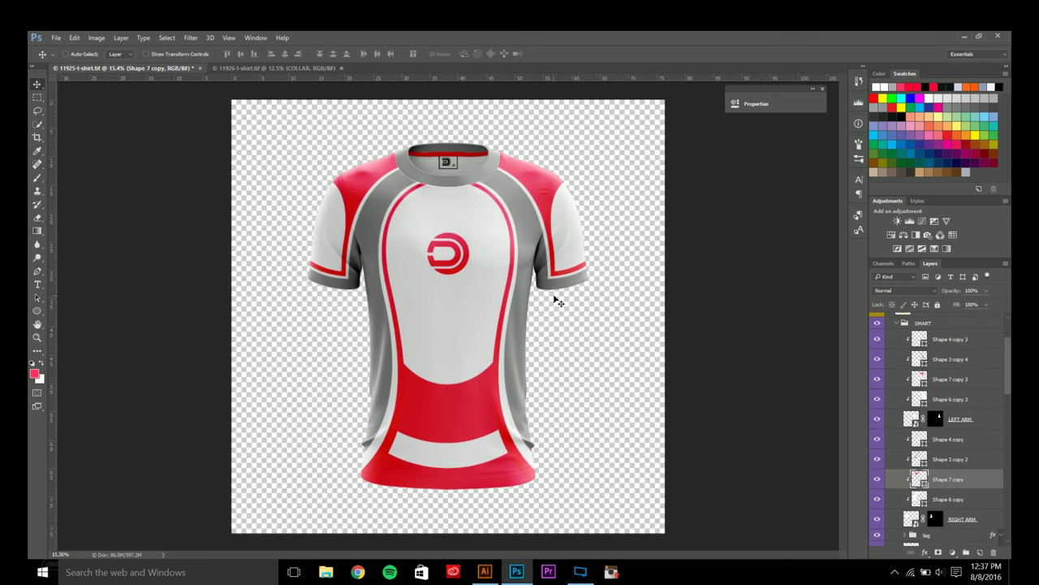
scroll(534, 318, "down", 2)
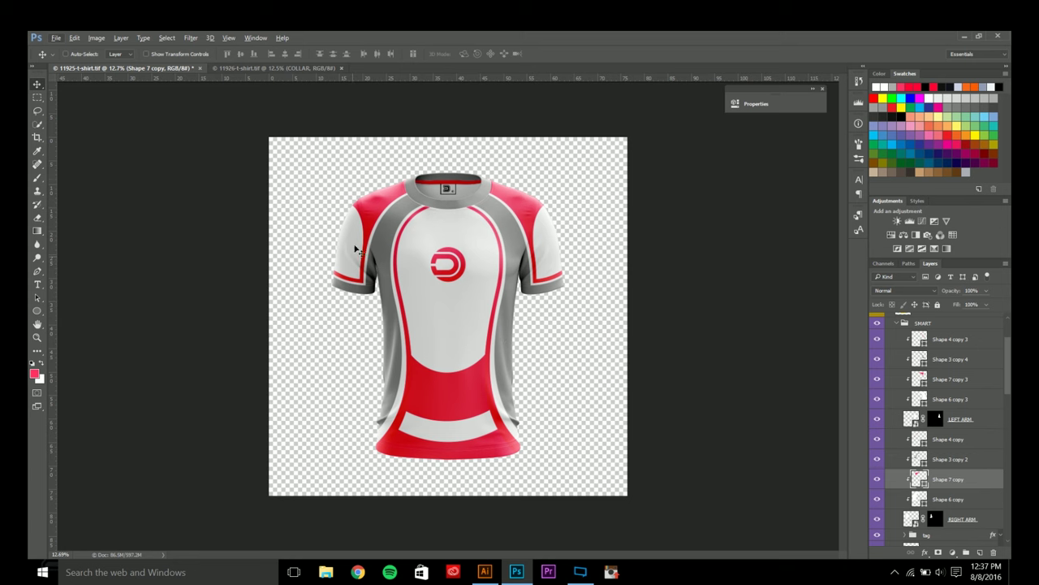
- Compare the shirt's collar, inner neck and stitching with the PARTS group hidden and shown
scroll(402, 178, "up", 5)
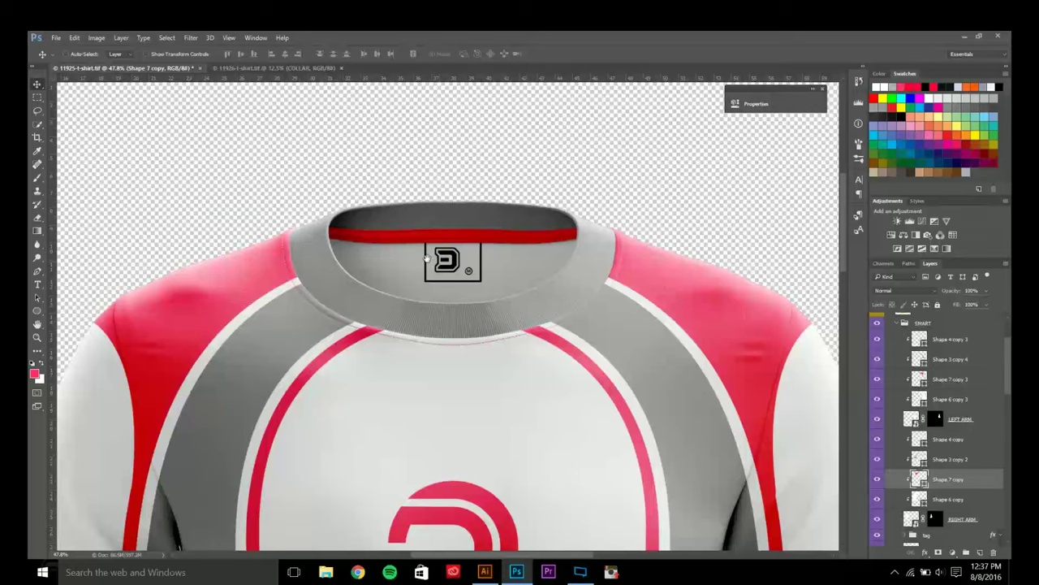
scroll(950, 438, "down", 5)
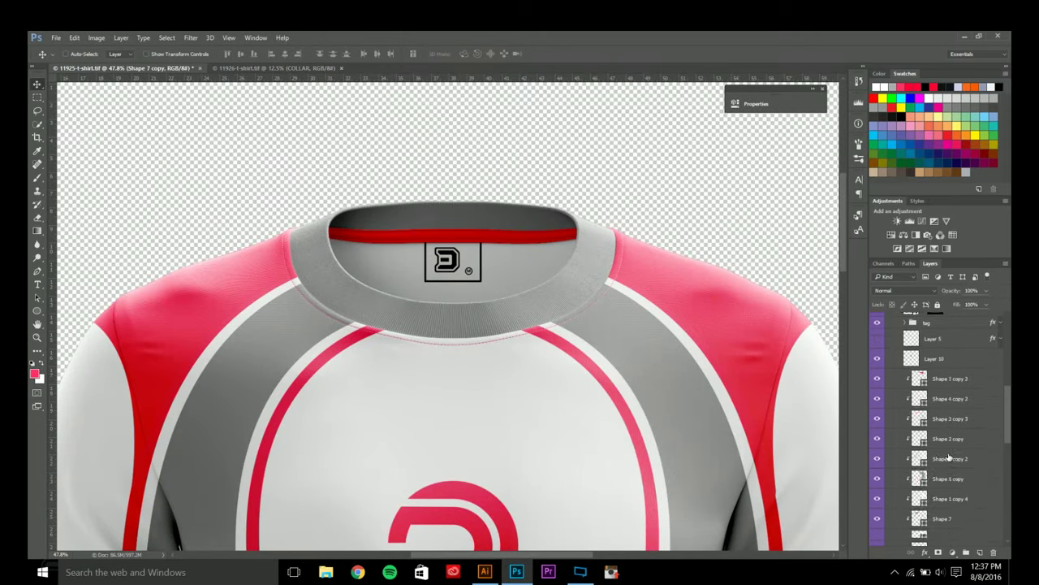
scroll(948, 458, "down", 10)
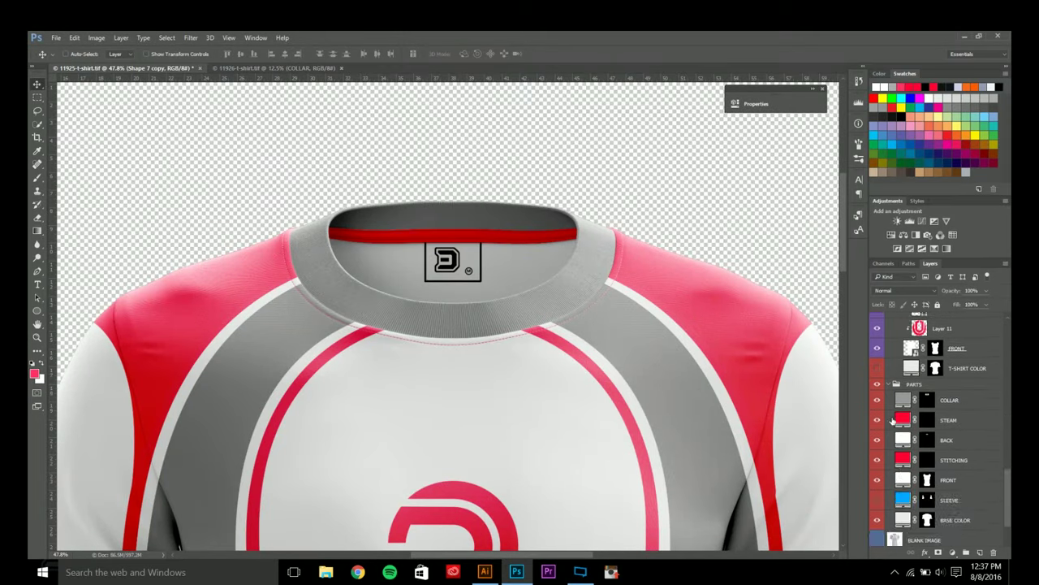
left_click(878, 386)
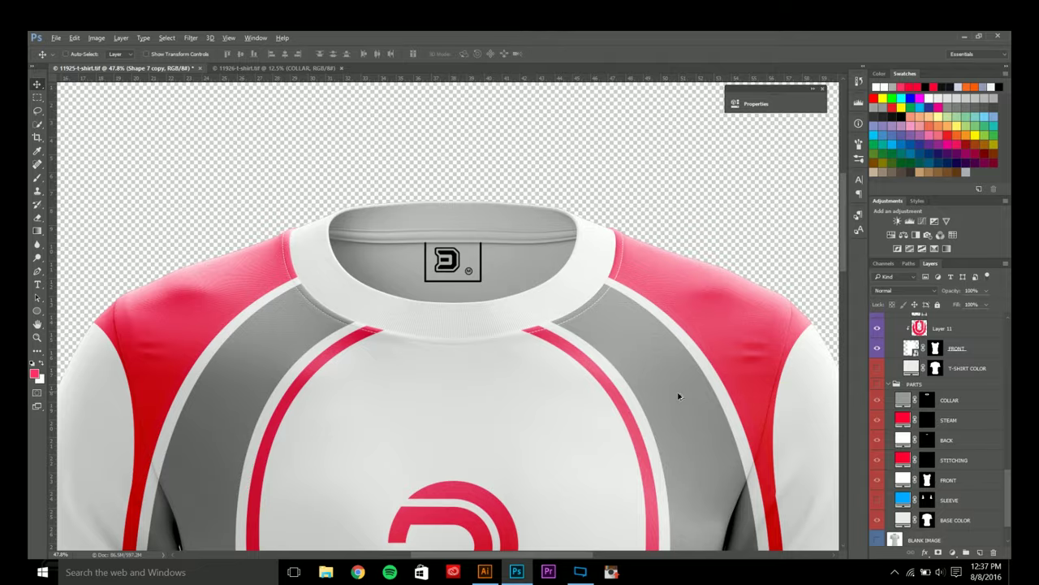
key("ctrl+0")
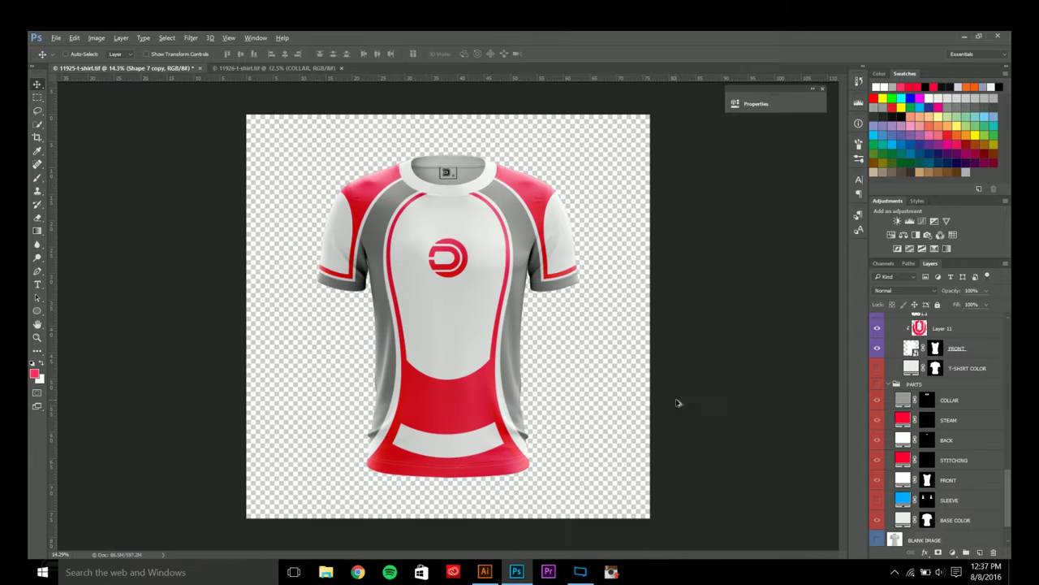
left_click(878, 388)
left_click(878, 388)
left_click(878, 388)
left_click(877, 388)
left_click(878, 388)
left_click(878, 388)
left_click(878, 388)
left_click(878, 388)
left_click(877, 389)
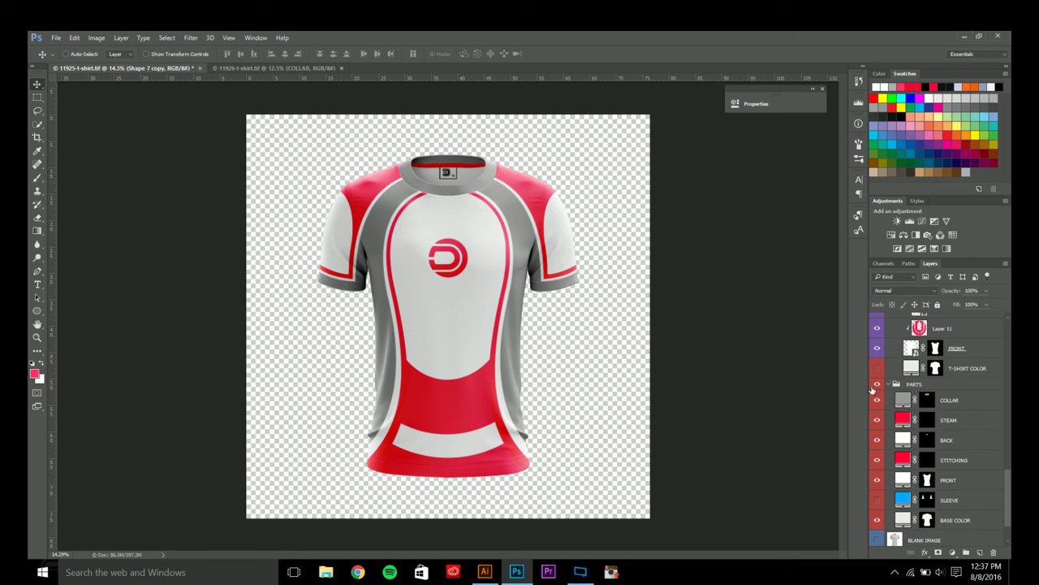
scroll(464, 196, "up", 5)
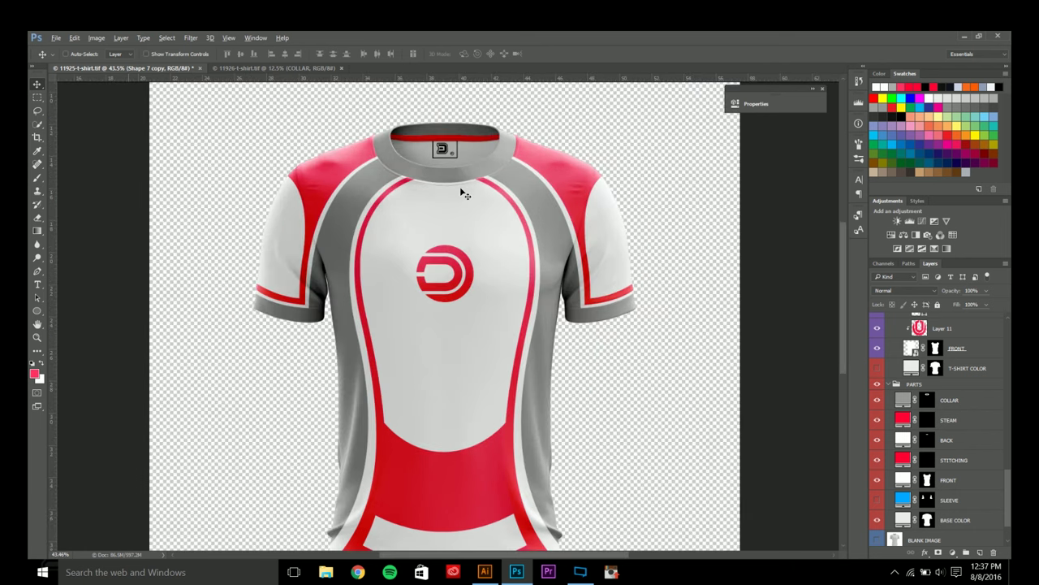
scroll(457, 267, "up", 1)
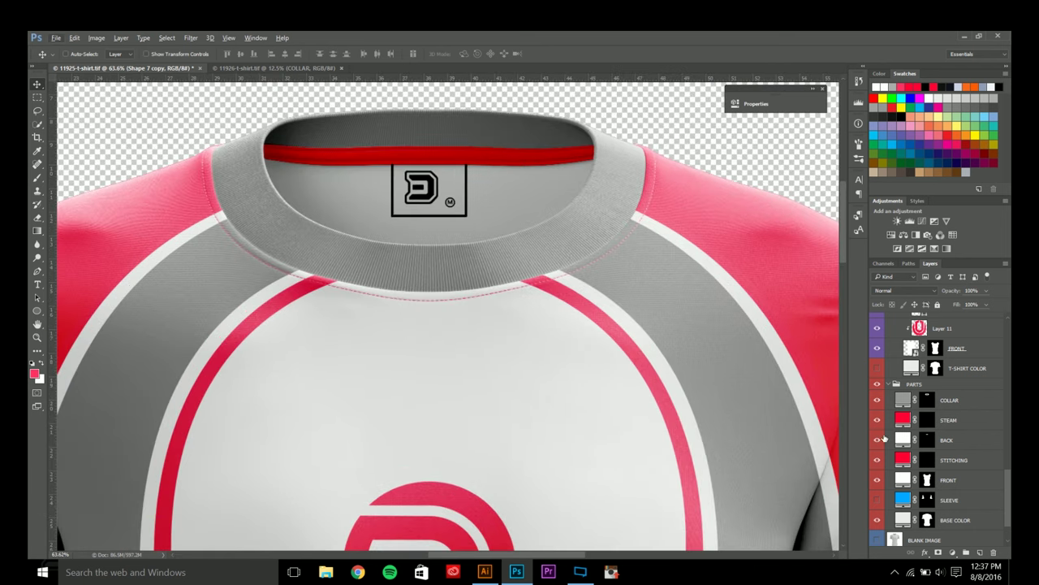
left_click(877, 388)
left_click(877, 388)
- With the Pen tool, start a trim shape above the COLLAR layer, curving from the centre guide around the left neckline and back above the collar
left_click(905, 401)
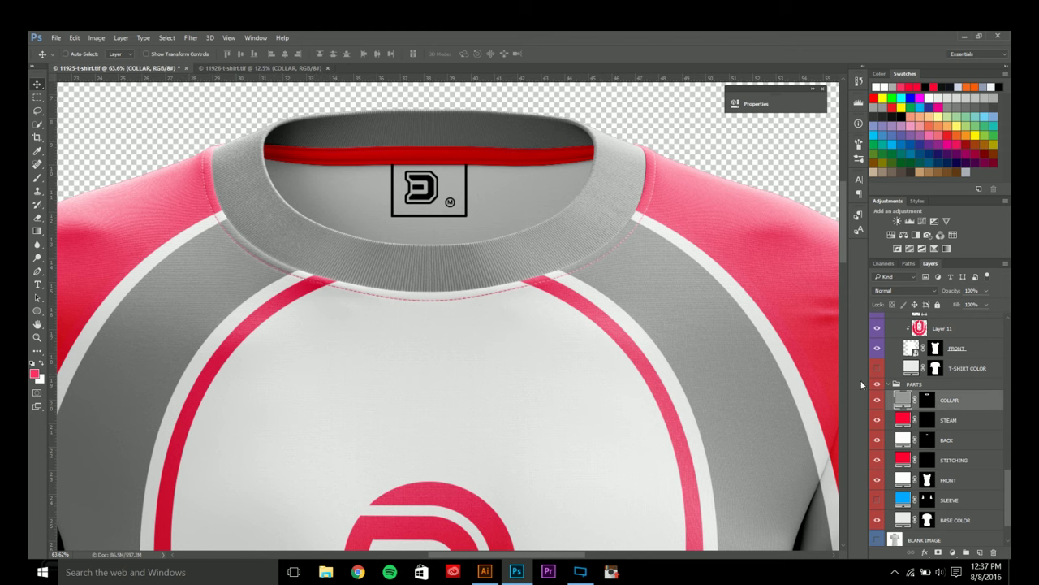
key("p")
scroll(439, 132, "up", 1)
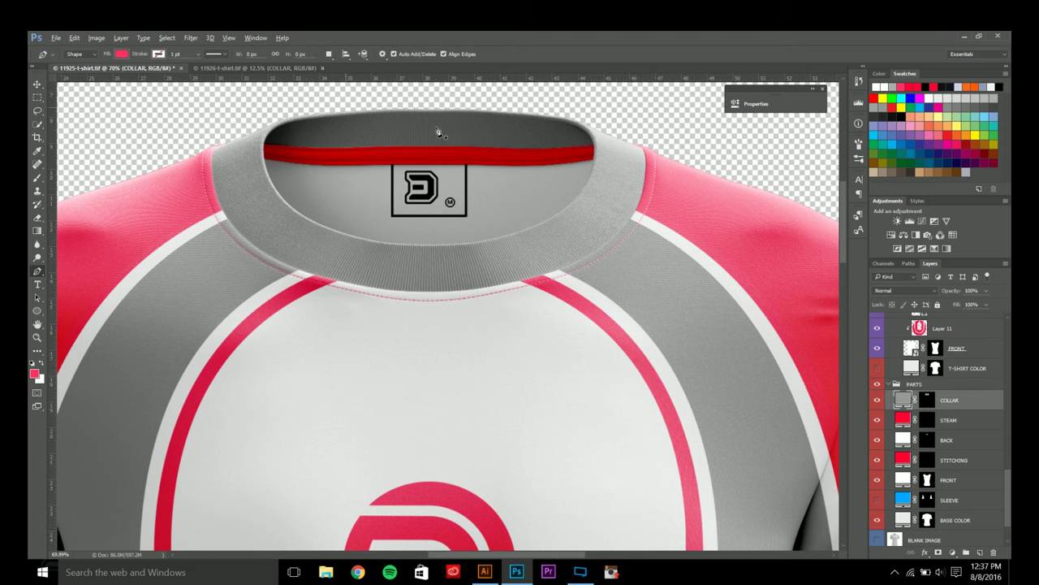
key("ctrl+;")
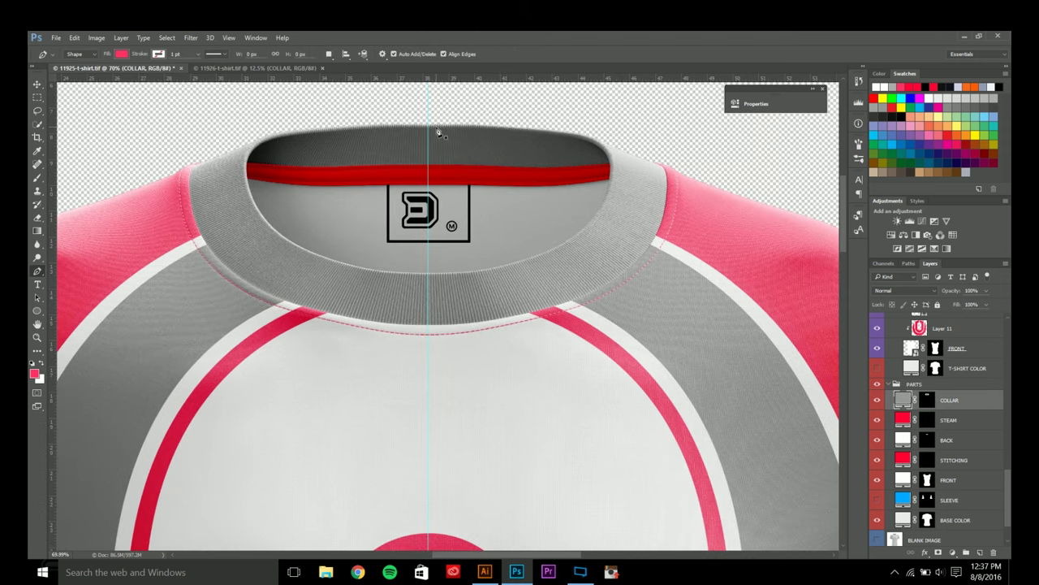
left_click(427, 286)
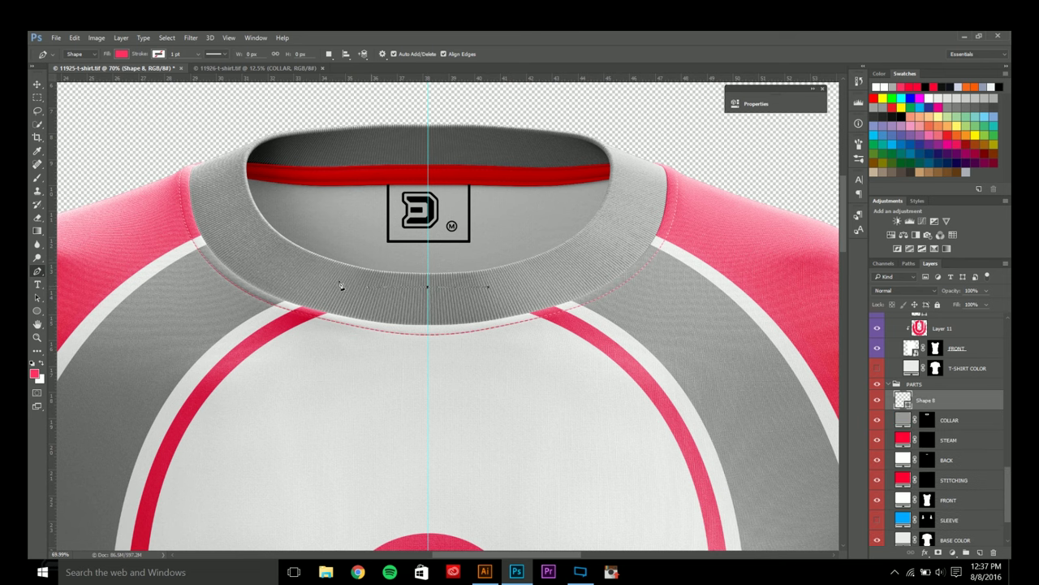
left_click_drag(242, 152, 285, 182)
left_click_drag(242, 278, 262, 188)
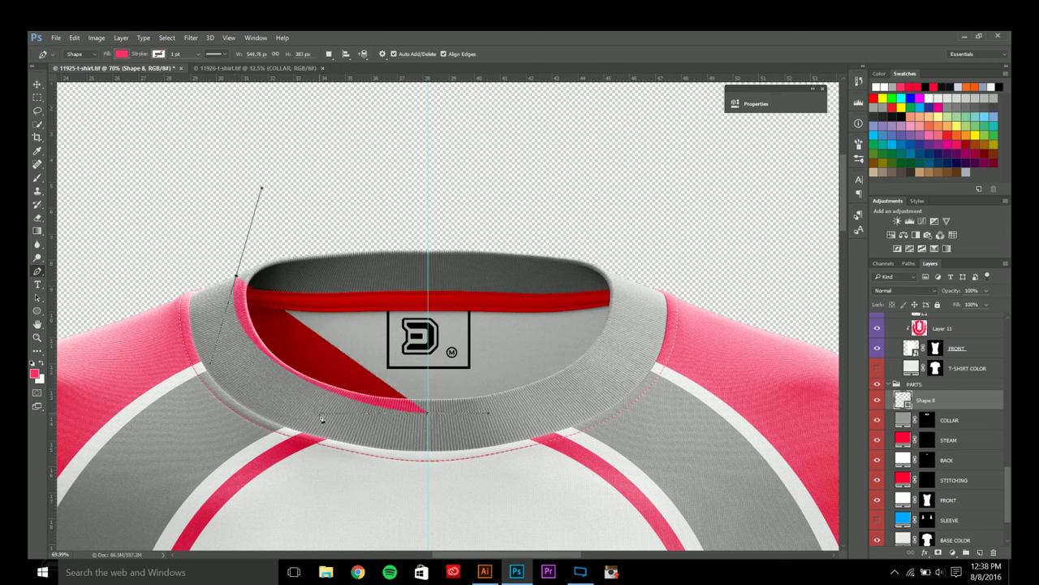
left_click_drag(353, 217, 428, 219)
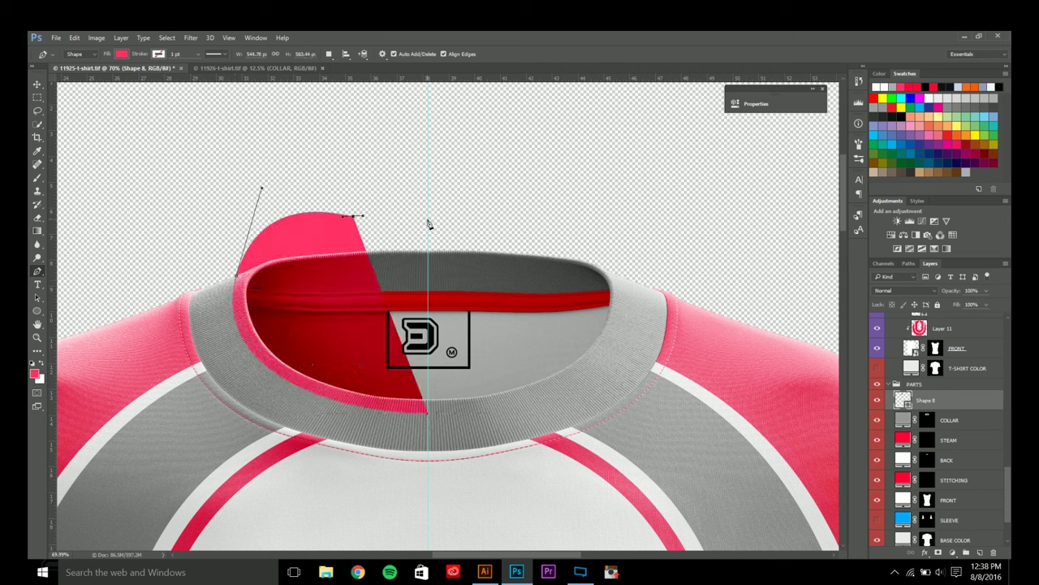
- Try closing the collar trim shape straight down the centre guide and filling it white
left_click(428, 416)
key("ctrl+semicolon")
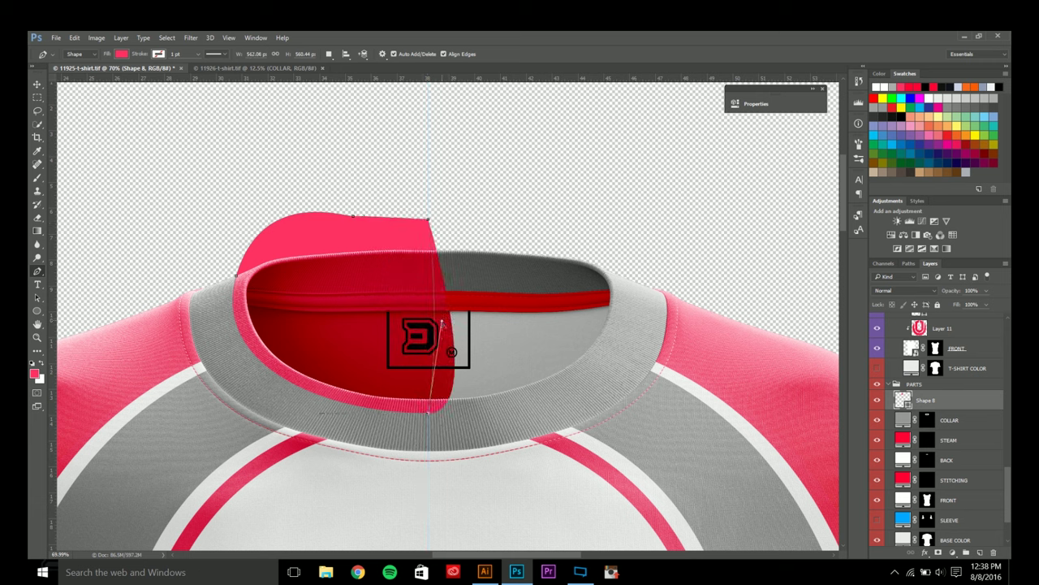
key("ctrl+z")
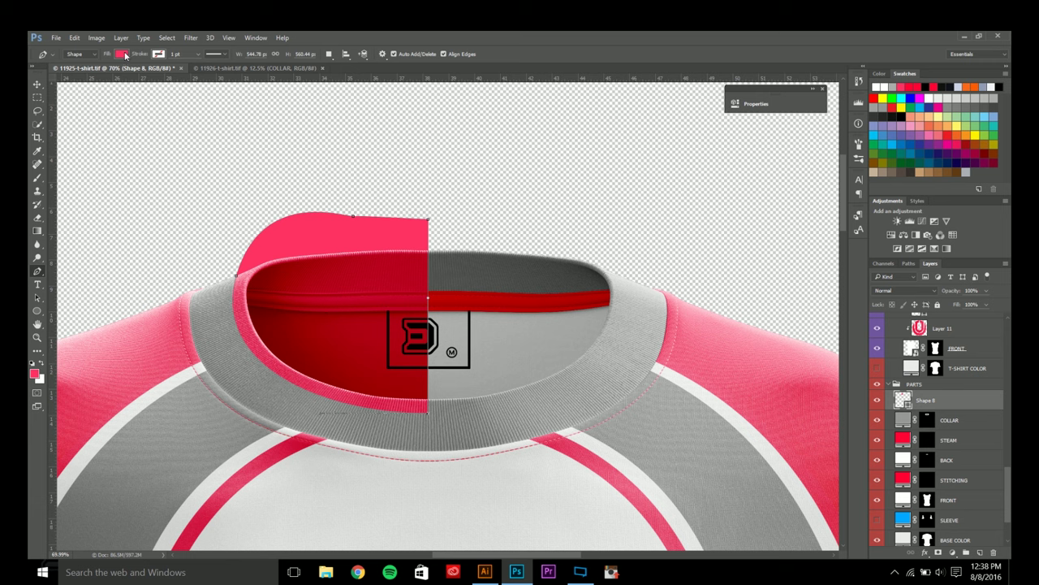
left_click(122, 53)
left_click(73, 108)
left_click(306, 35)
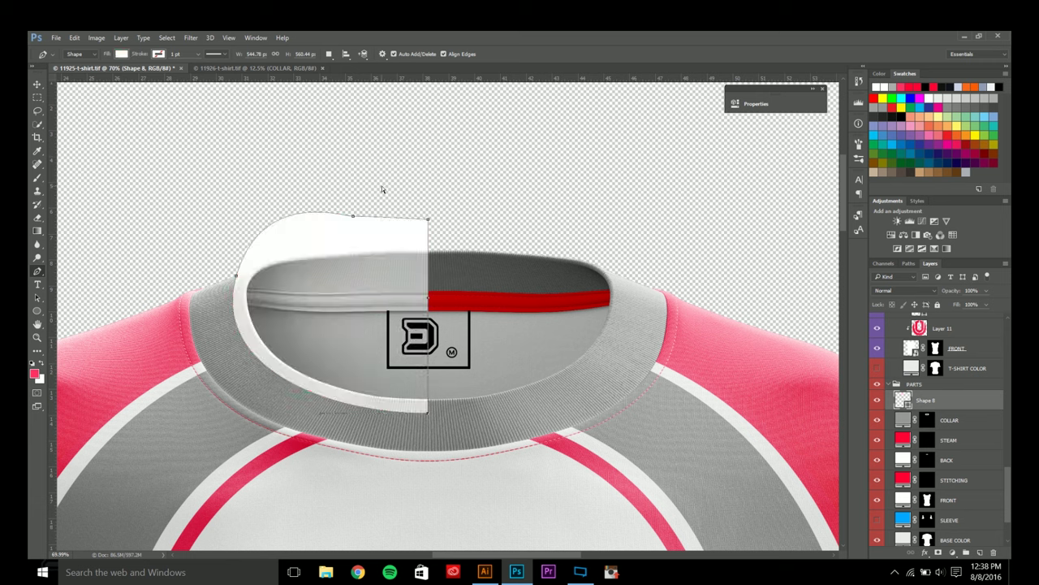
key("Return")
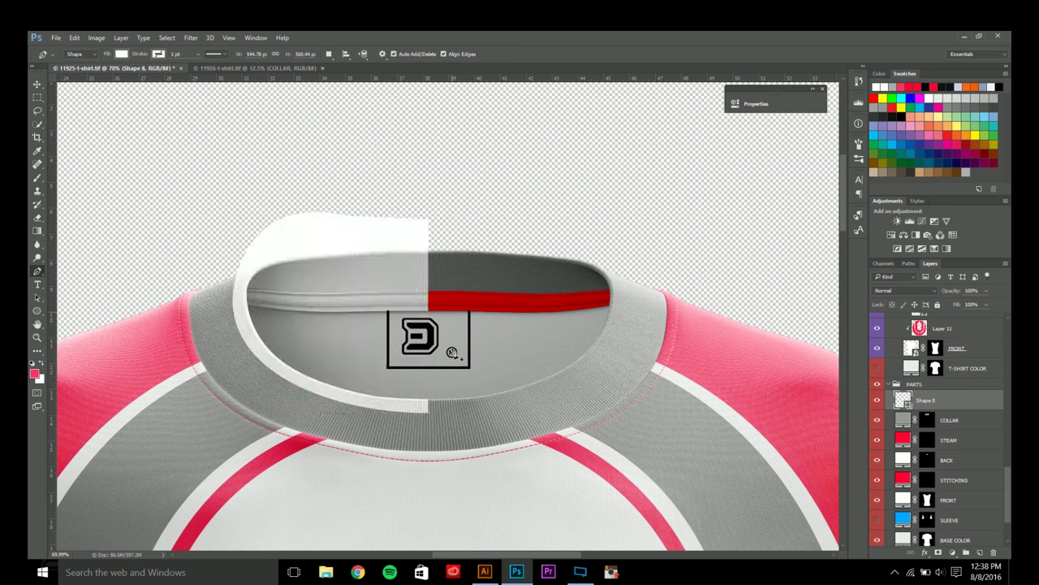
key("ctrl+z")
left_click_drag(428, 300, 455, 366)
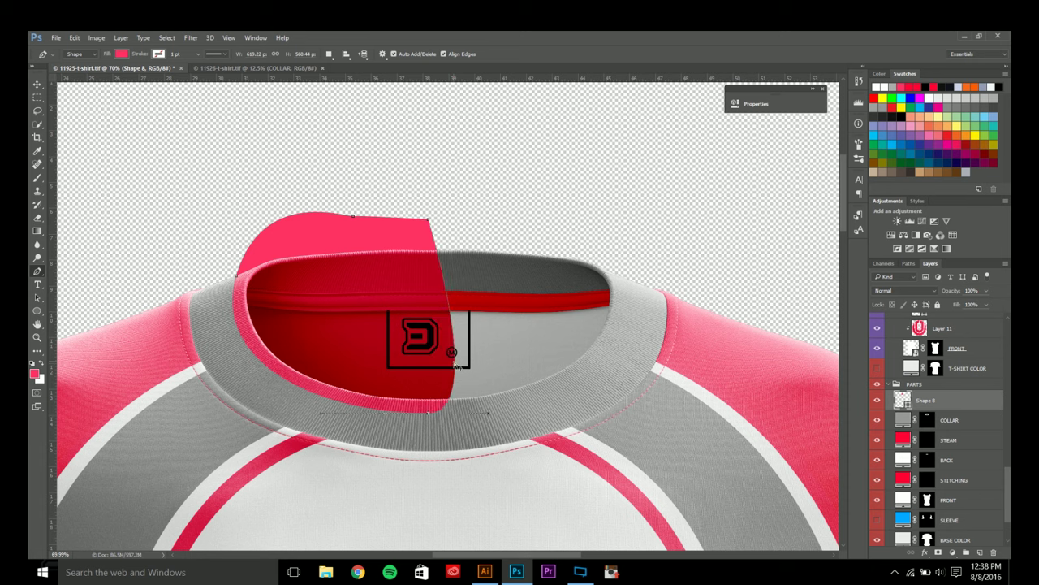
key("ctrl+alt+z")
key("ctrl+alt+z")
key("ctrl+shift+z")
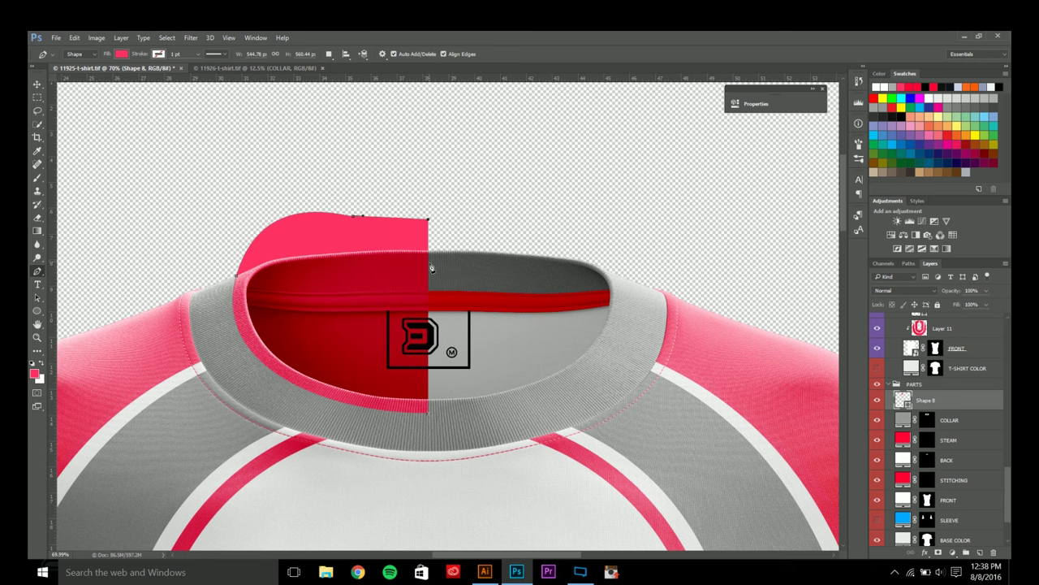
- Complete the half-collar trim shape along the inner neck edge, leaving the neck opening uncovered, and close it straight along the centre line
scroll(429, 268, "up", 1)
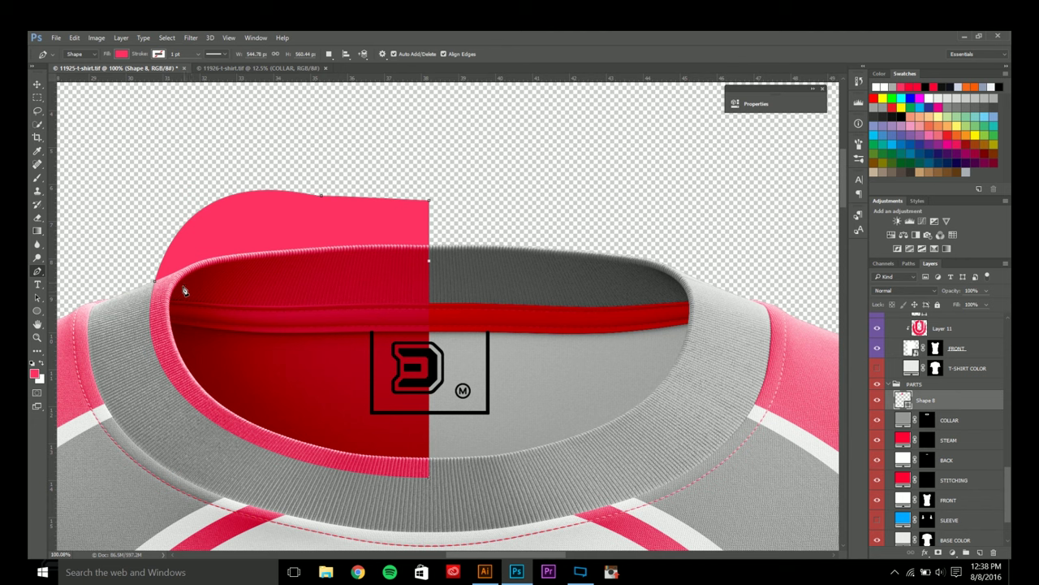
left_click_drag(168, 329, 164, 349)
left_click(319, 426)
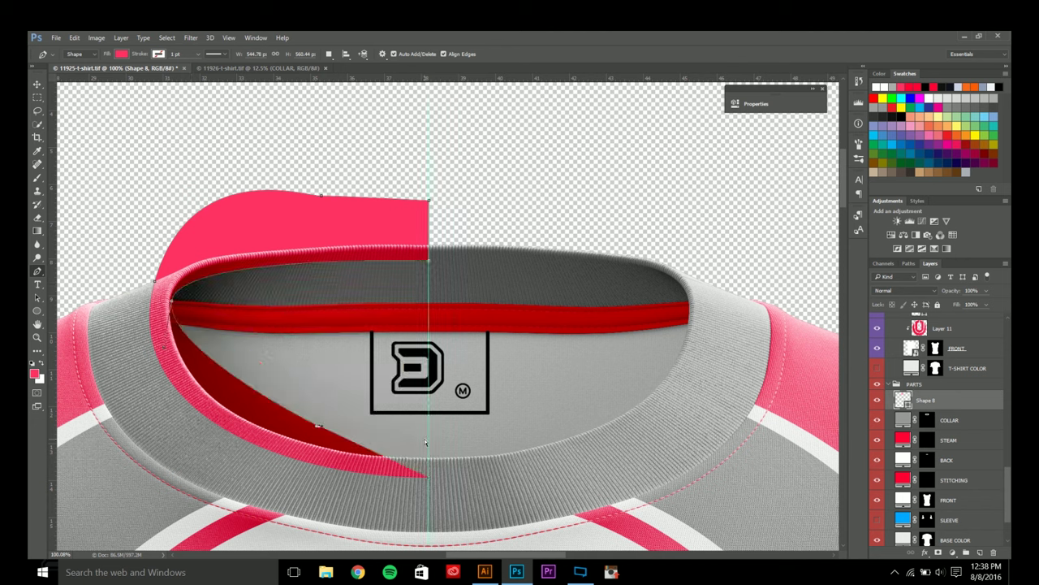
left_click_drag(430, 445, 431, 480)
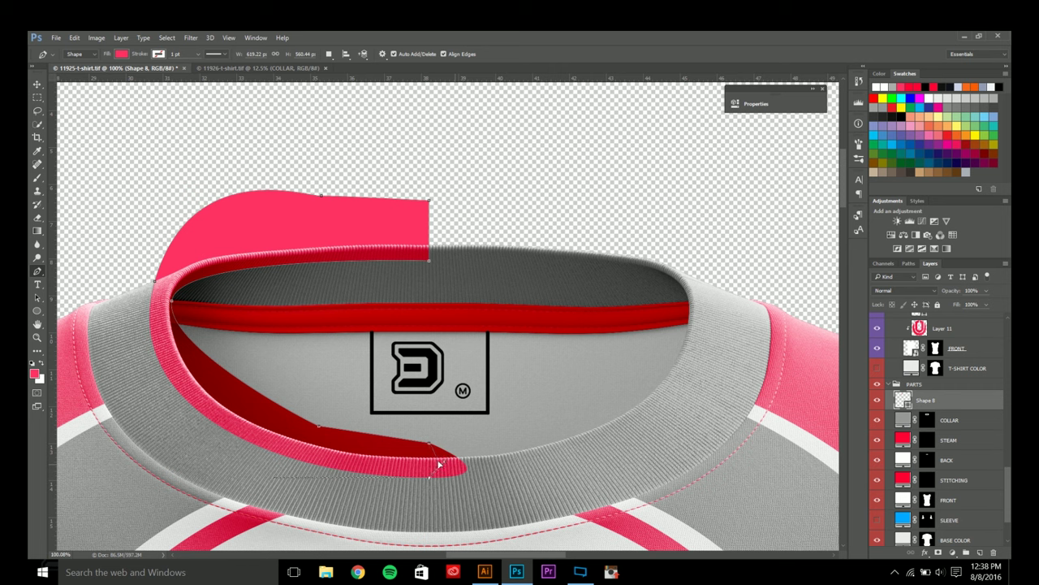
left_click_drag(430, 457, 429, 454)
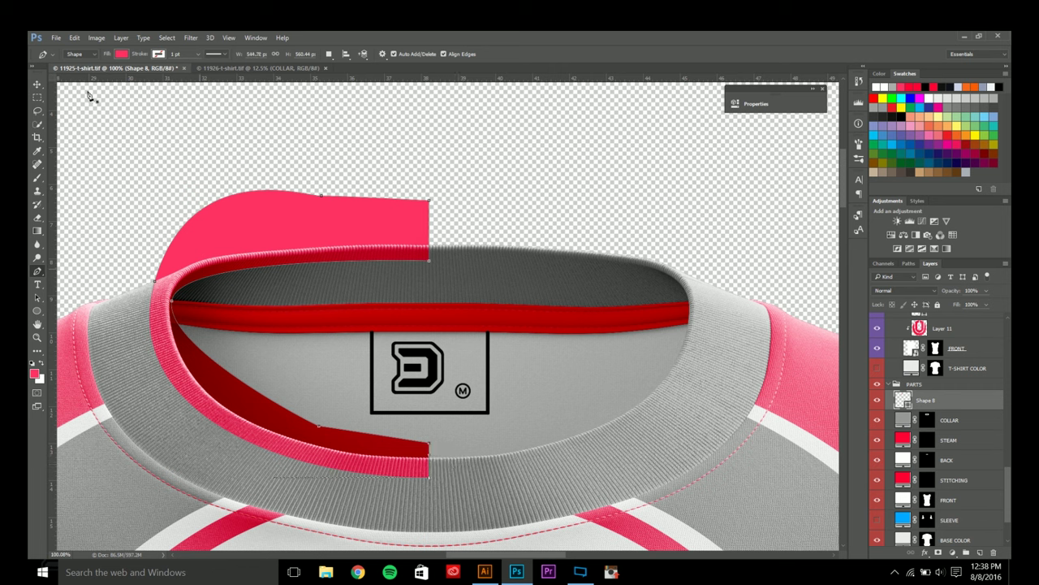
- Fill the half-collar trim shape with white and clip it to the COLLAR layer
left_click(120, 53)
left_click(73, 108)
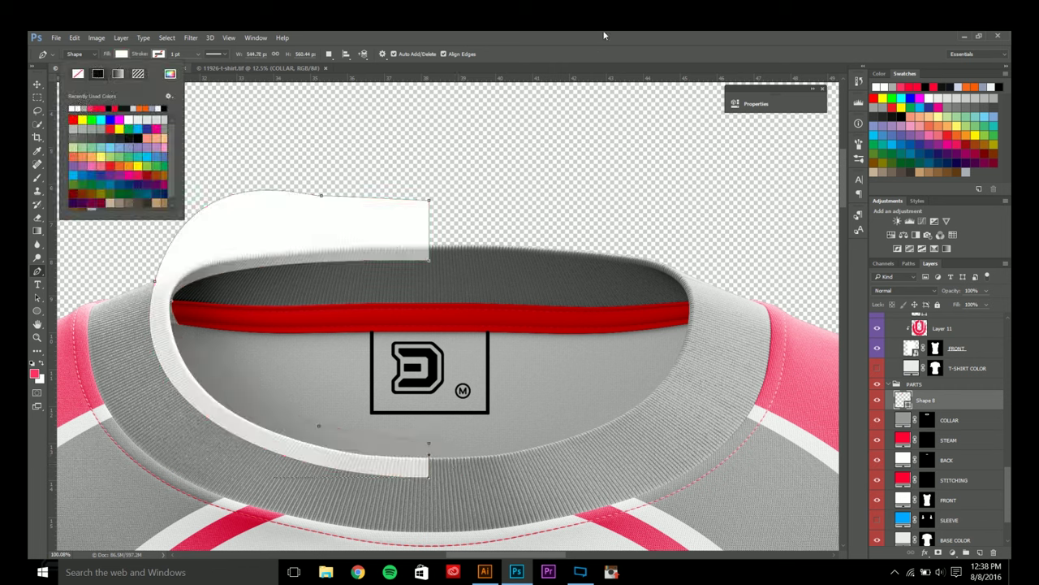
left_click(604, 35)
left_click(946, 410, "alt")
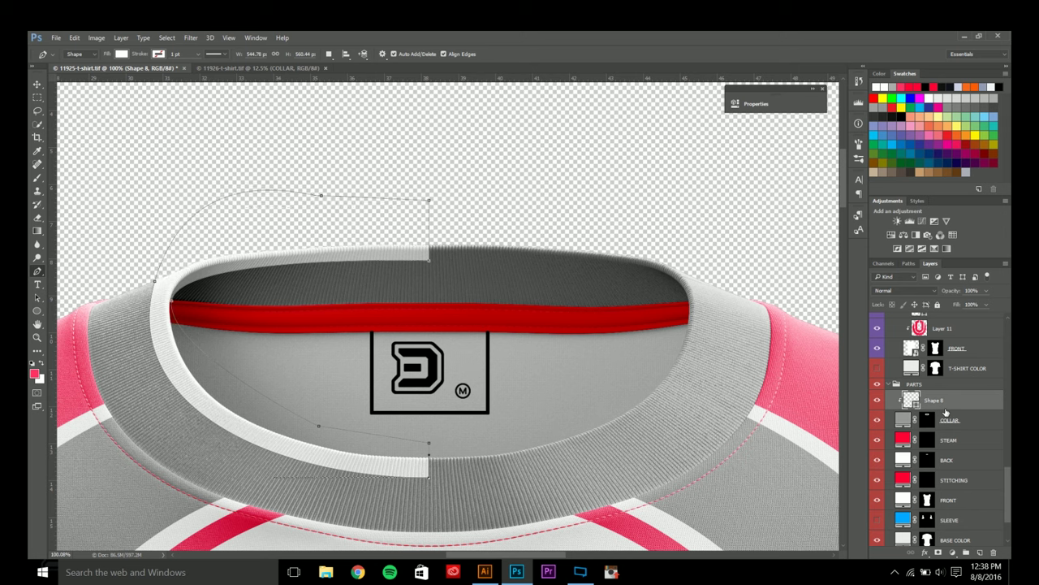
- Duplicate the Shape 8 collar trim and flip the copy horizontally
scroll(483, 216, "down", 5)
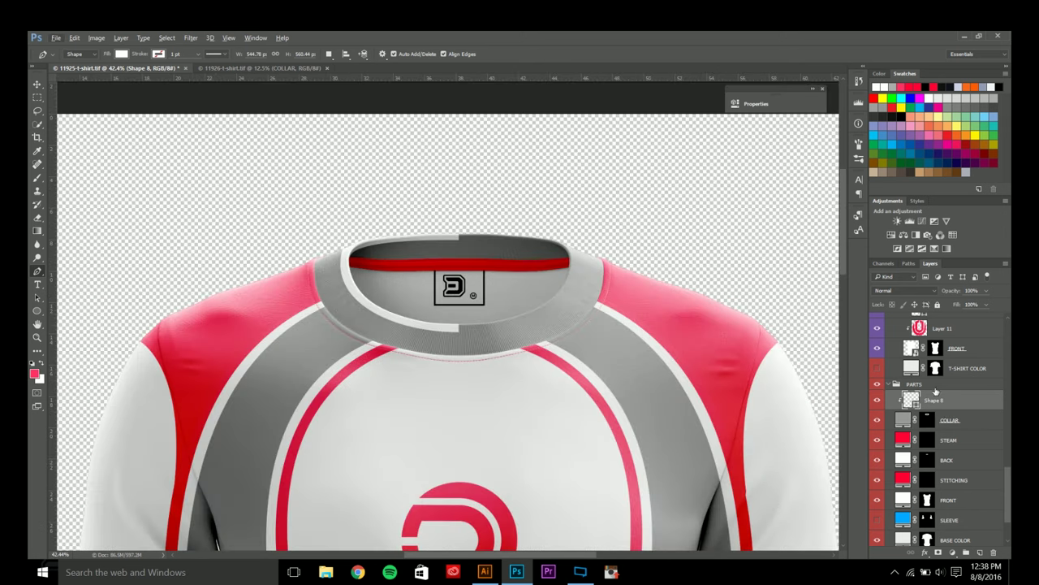
left_click_drag(935, 396, 942, 397)
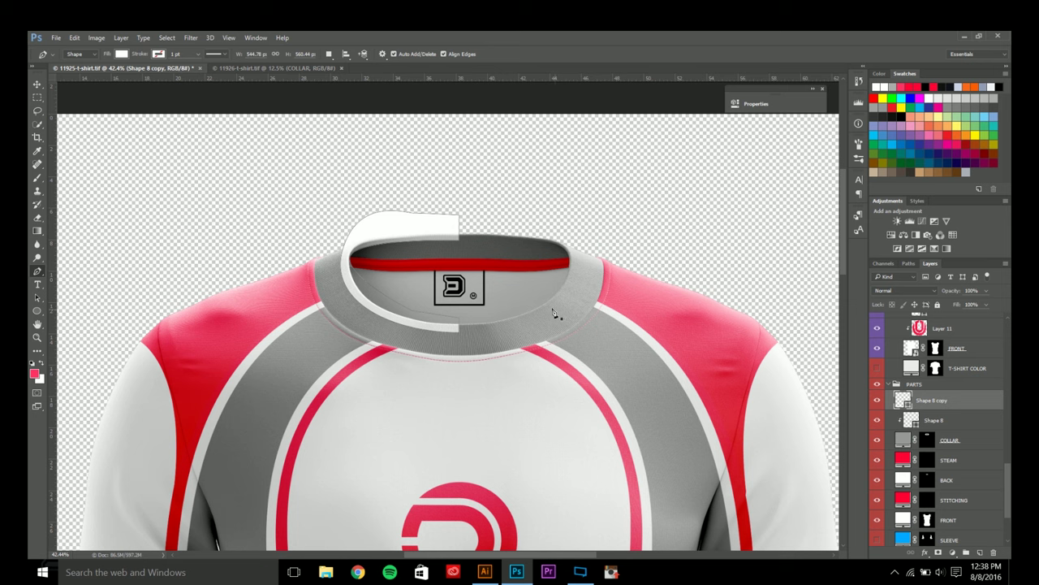
key("ctrl+t")
right_click(472, 255)
left_click(545, 432)
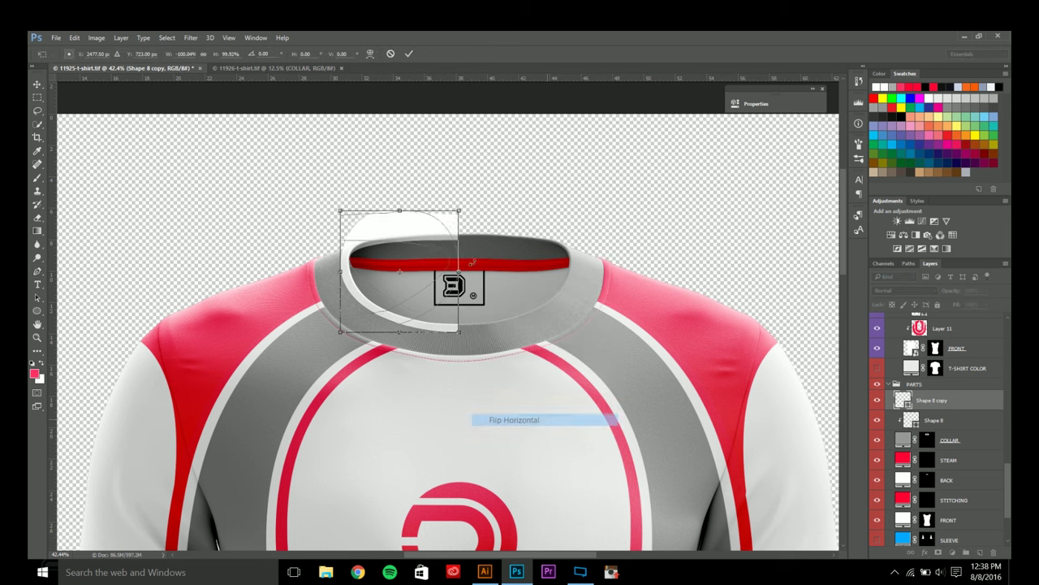
key("Return")
- Move the flipped trim onto the other half of the collar to meet the original, and clip it to the COLLAR layer
key("p")
key("v")
left_click_drag(430, 243, 551, 262)
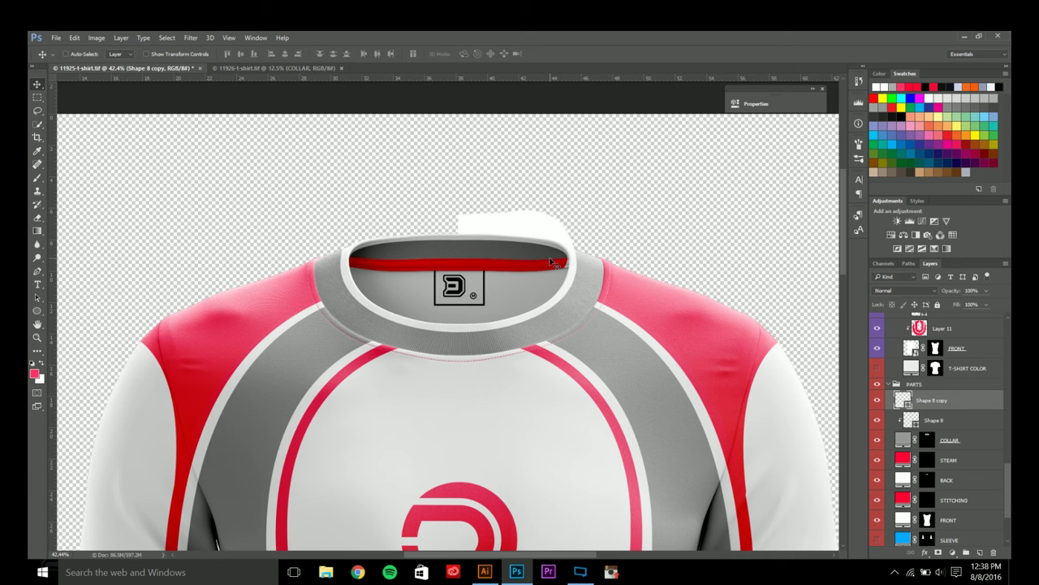
left_click(950, 408, "alt")
key("ctrl+0")
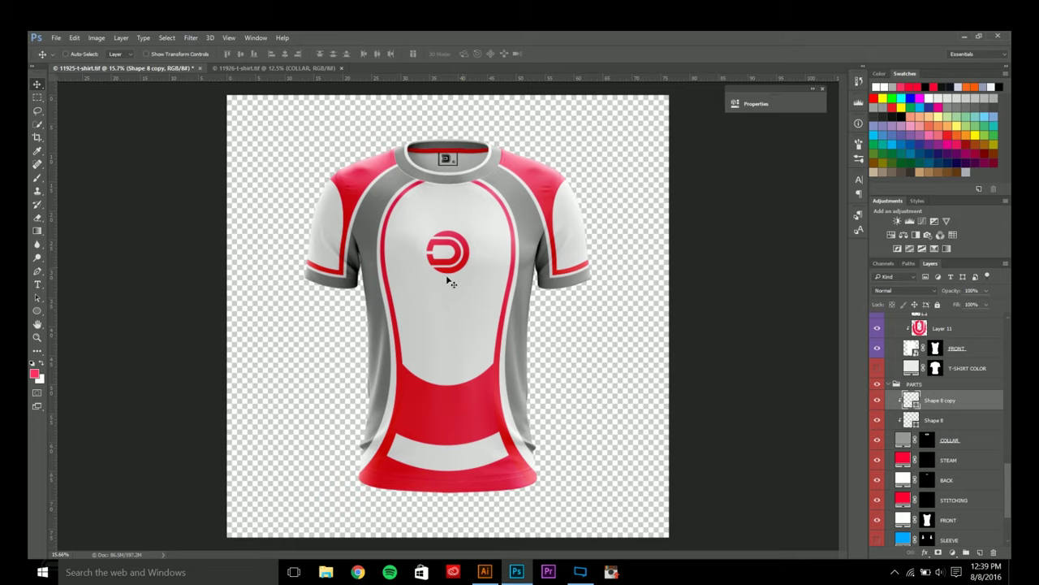
- Switch to Illustrator and copy the black Logitech G logo from the sponsor logos in mlgumg.ai
left_click(485, 572)
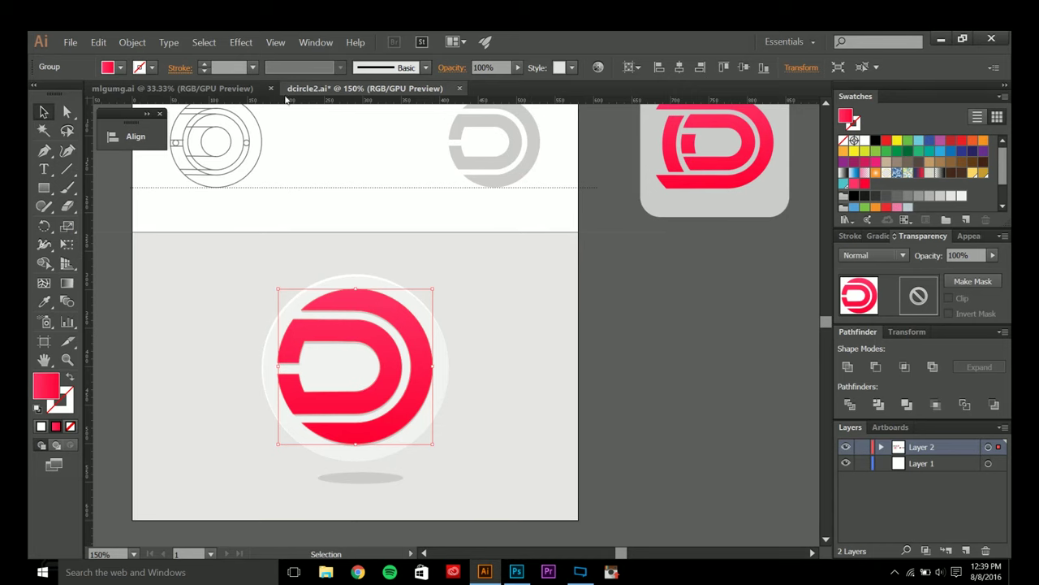
left_click(162, 88)
scroll(434, 254, "down", 3)
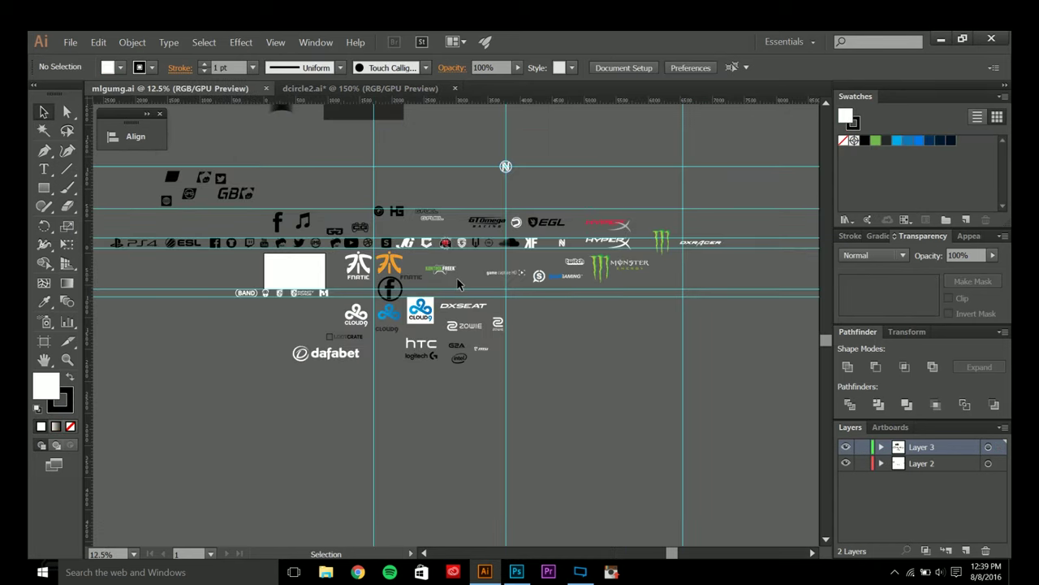
left_click_drag(464, 260, 482, 330)
scroll(512, 331, "up", 1)
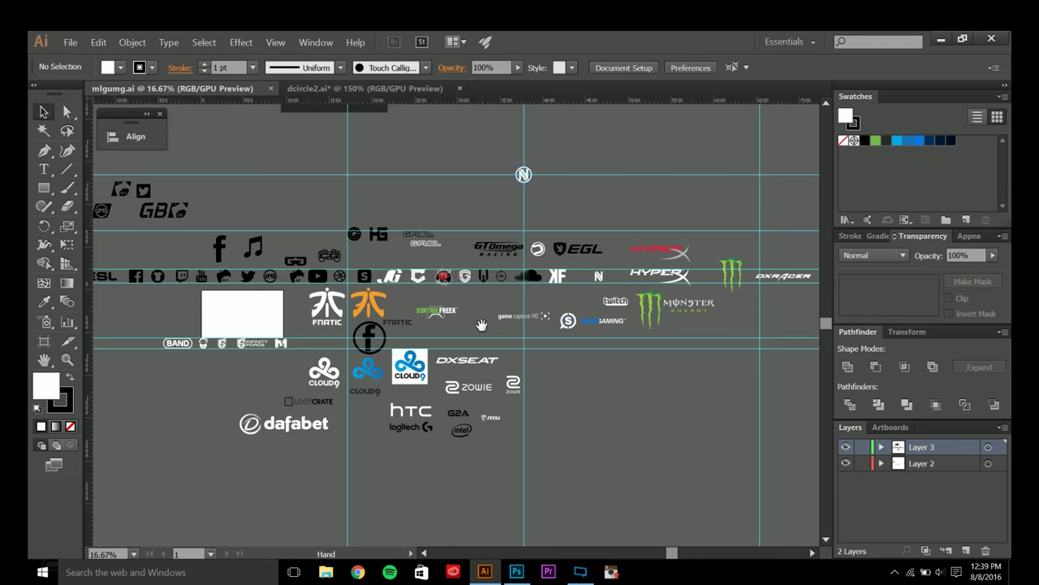
scroll(482, 331, "up", 1)
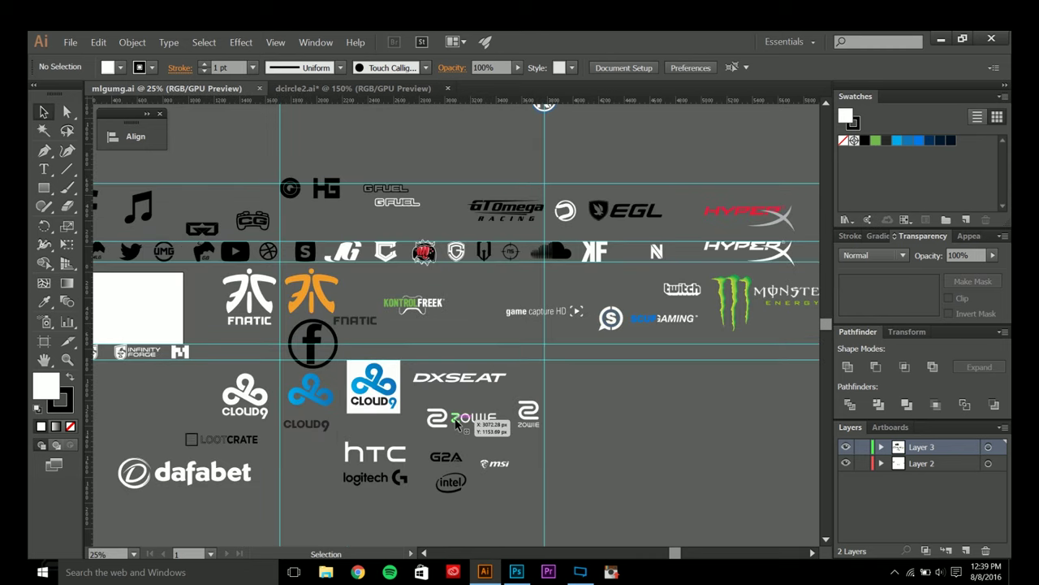
left_click(388, 479)
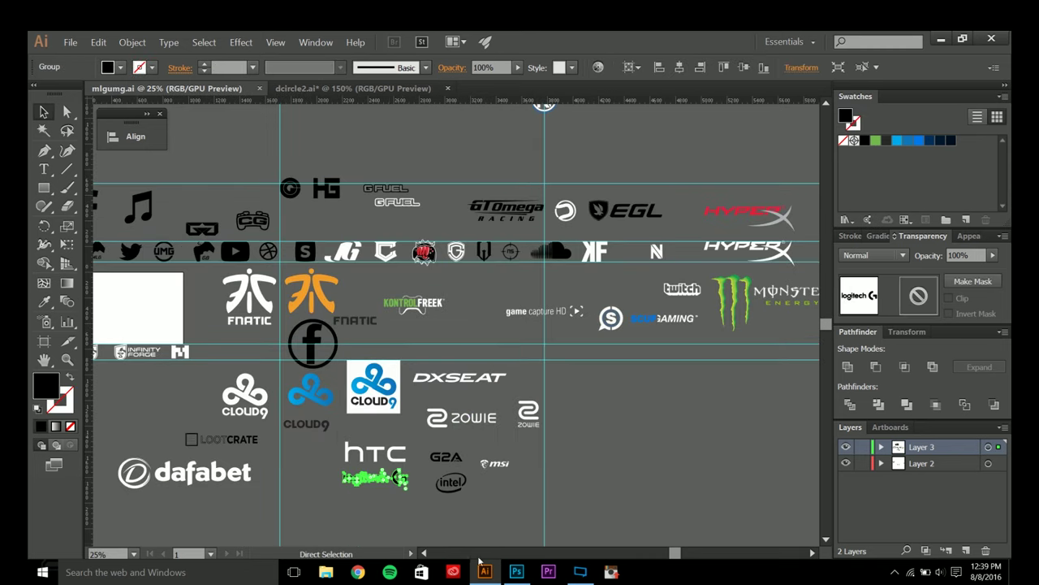
- Switch to Photoshop, paste the Logitech logo as pixels at the lower right of the LEFT ARM smart object's artwork, and save and close it
left_click(515, 572)
scroll(309, 216, "up", 4)
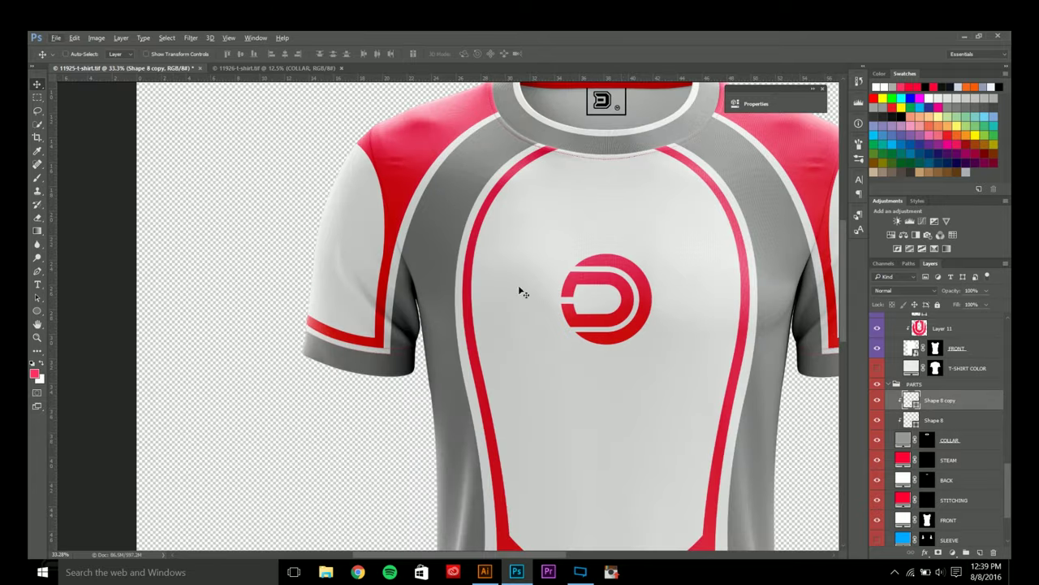
left_click_drag(416, 286, 420, 302)
scroll(936, 469, "up", 12)
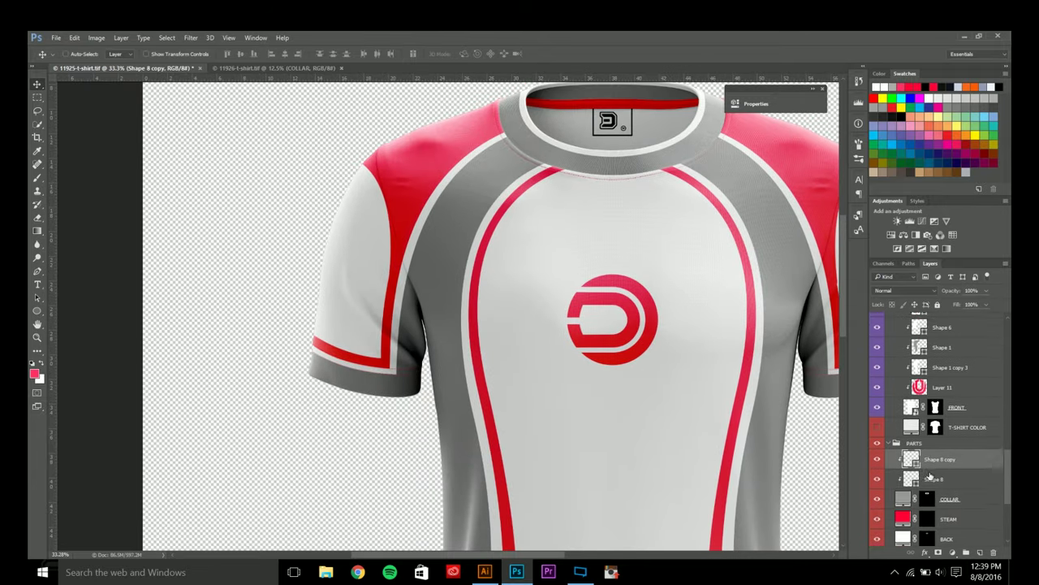
scroll(941, 471, "up", 3)
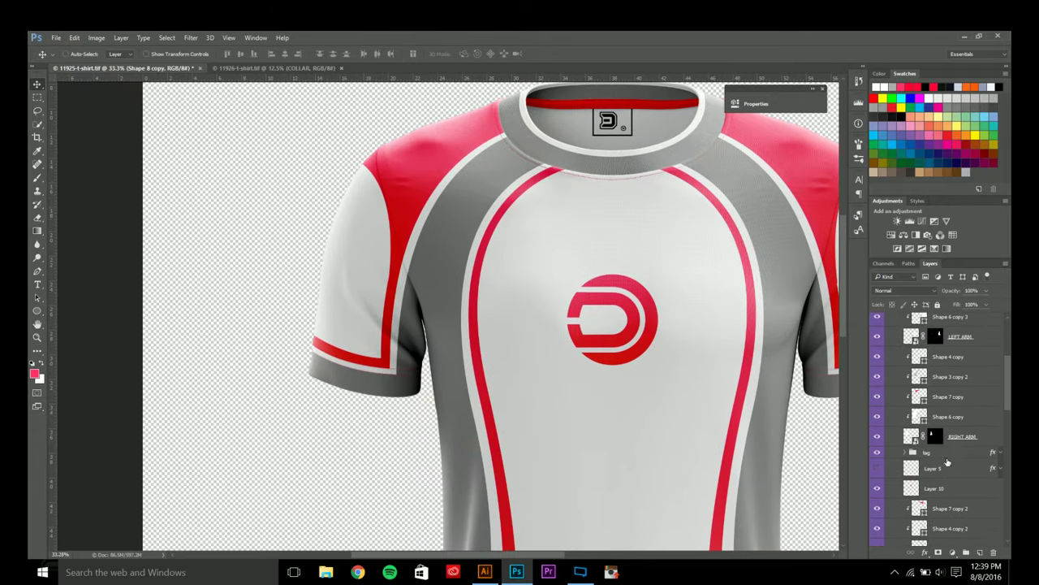
double_click(910, 337)
key("ctrl+v")
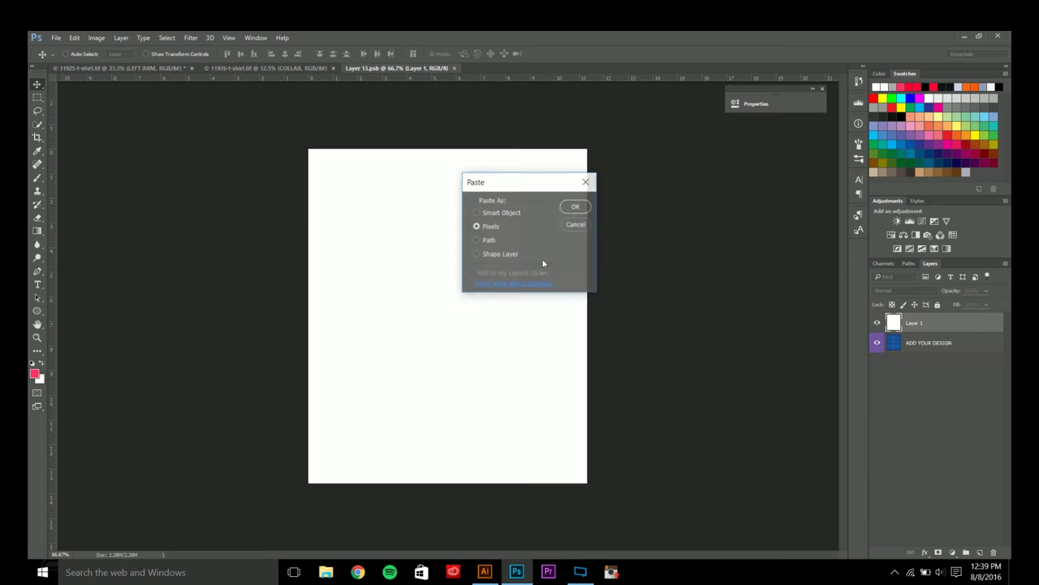
left_click(575, 208)
left_click_drag(511, 308, 623, 399)
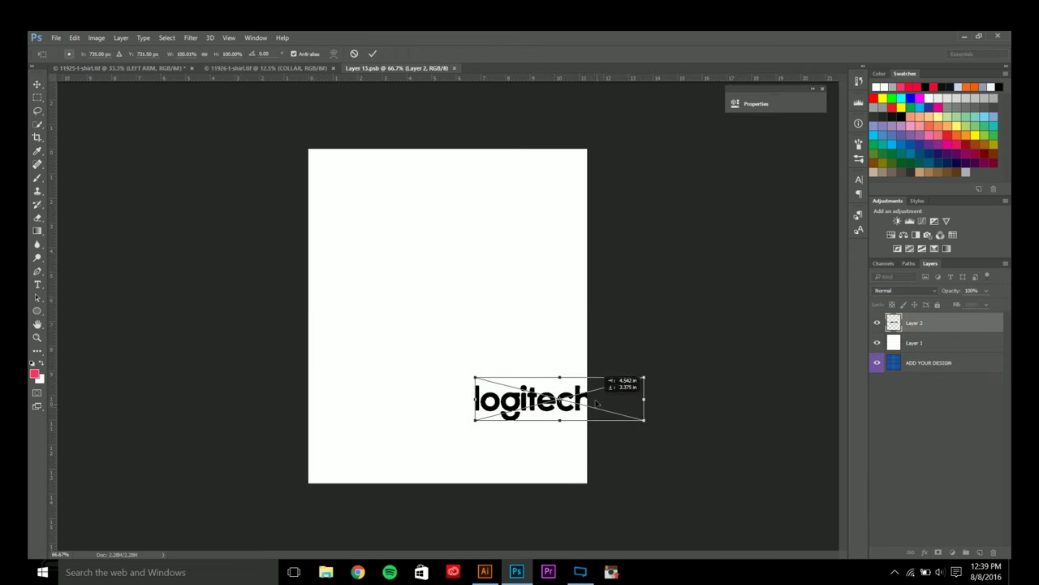
key("Return")
left_click(454, 68)
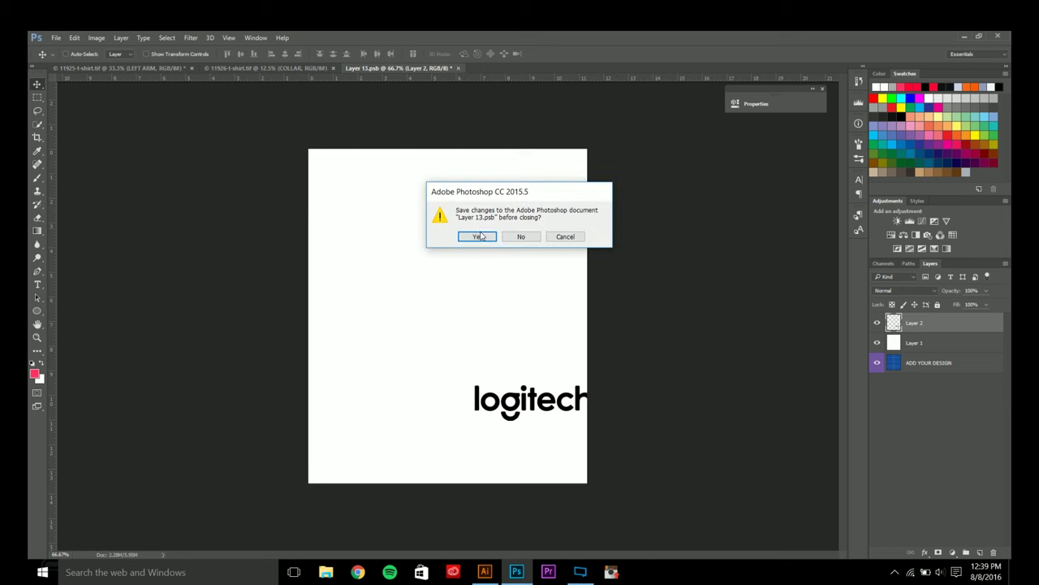
key("Return")
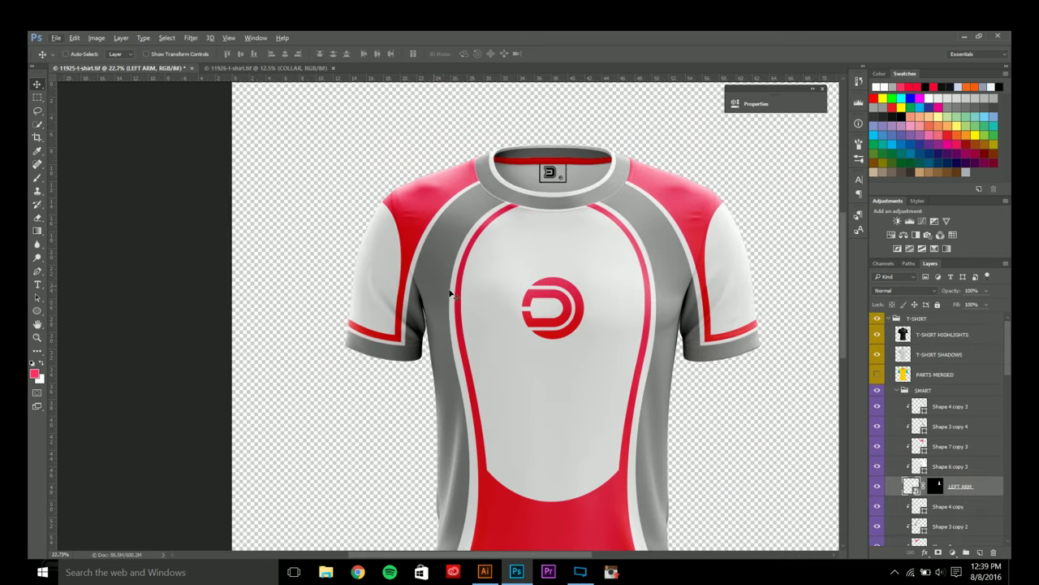
- Delete the pasted Logitech logo from the LEFT ARM smart object, then save and close its contents
double_click(912, 488)
key("Delete")
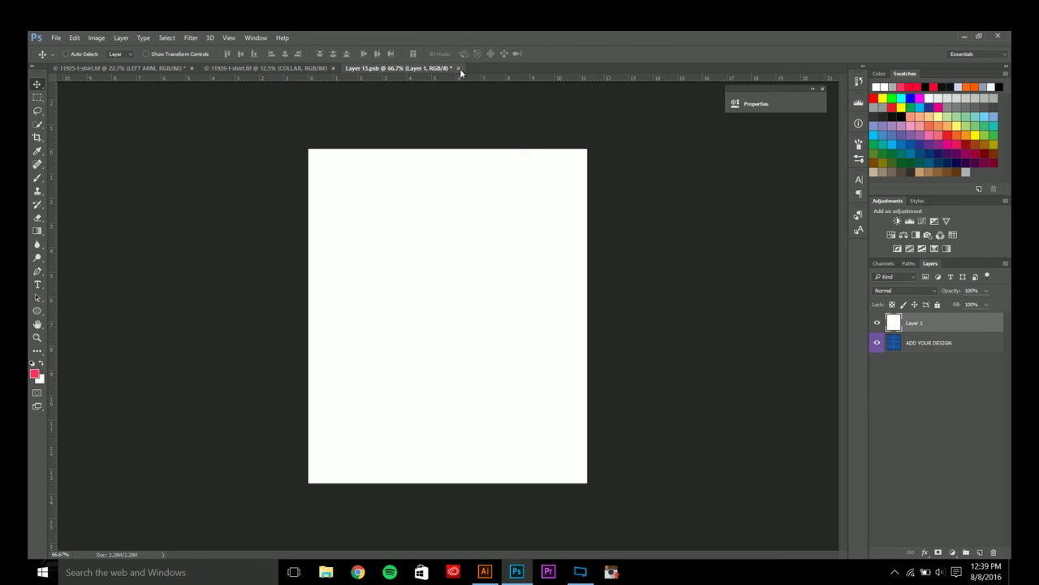
left_click(458, 68)
key("Return")
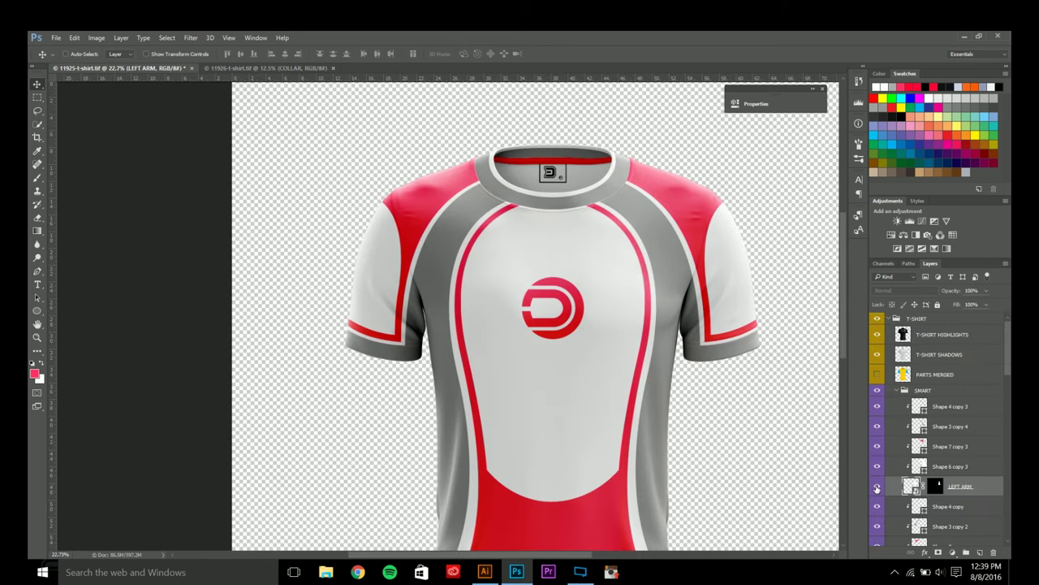
- Paste the Logitech logo as pixels above Shape 4 copy, scaled about 118% and rotated about 12.7°, onto the RIGHT ARM sleeve just above its stripe
scroll(905, 484, "down", 2)
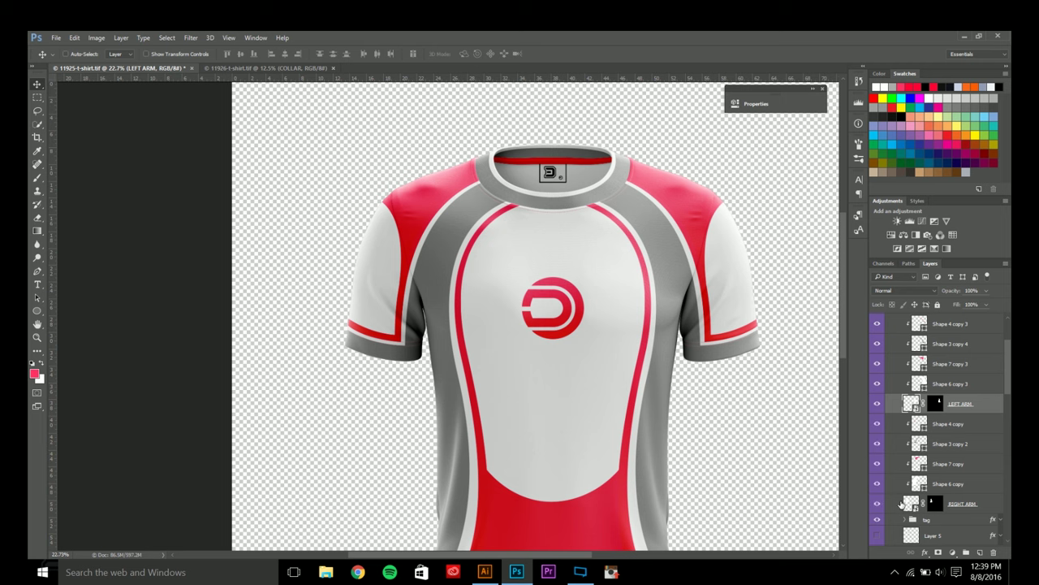
left_click(944, 423)
key("ctrl+v")
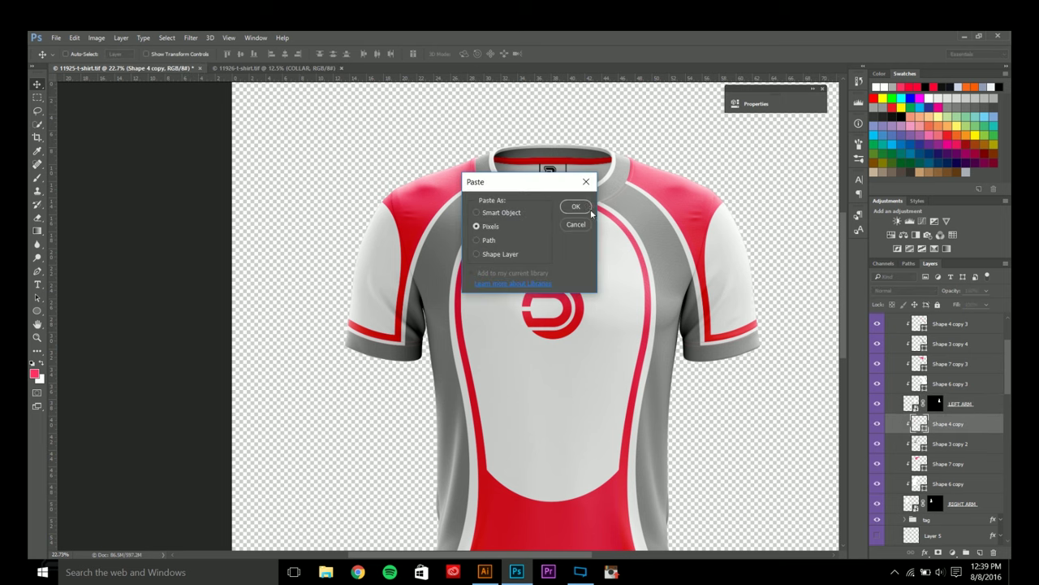
left_click(576, 207)
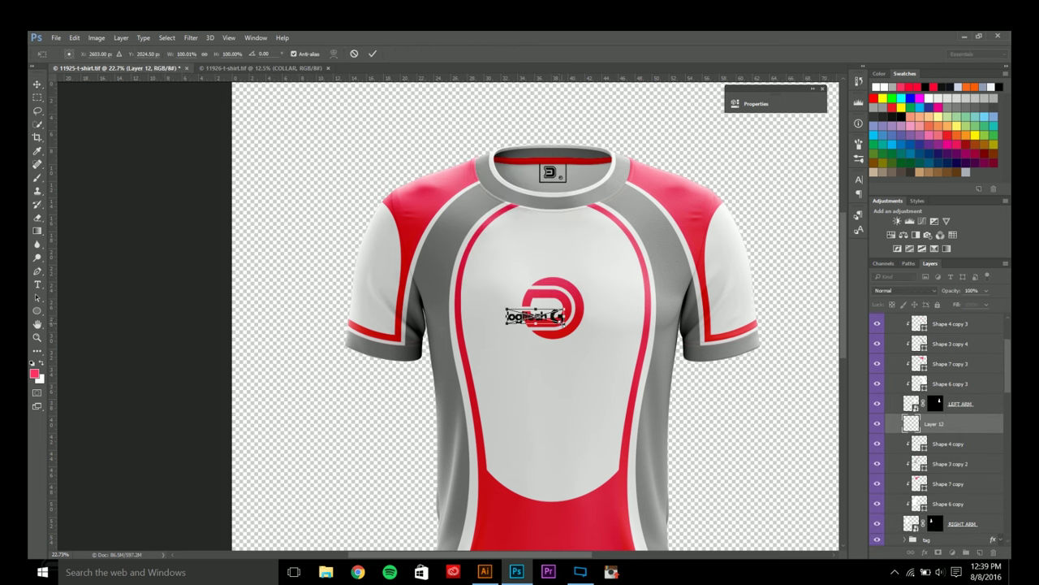
left_click_drag(563, 322, 404, 307)
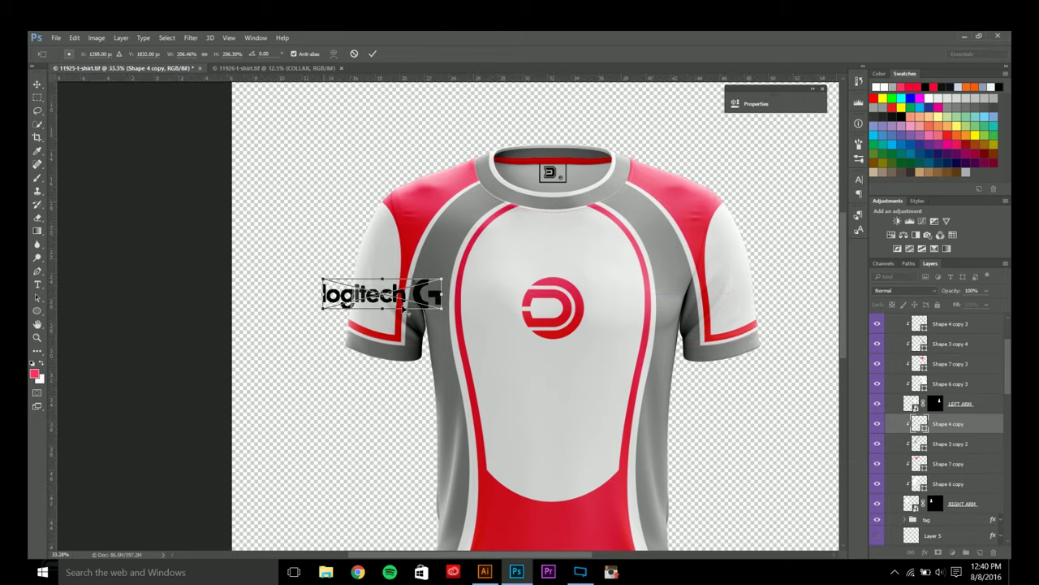
scroll(403, 307, "up", 3)
left_click_drag(487, 317, 341, 322)
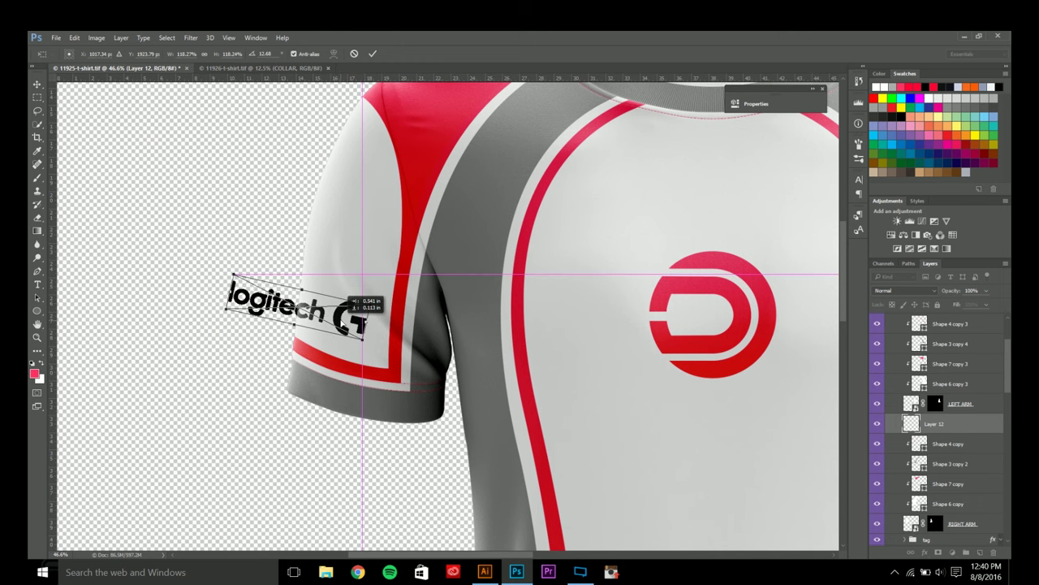
key("Return")
- Switch to Illustrator and pick up the stacked Zowie logo from mlgumg.ai
left_click(487, 565)
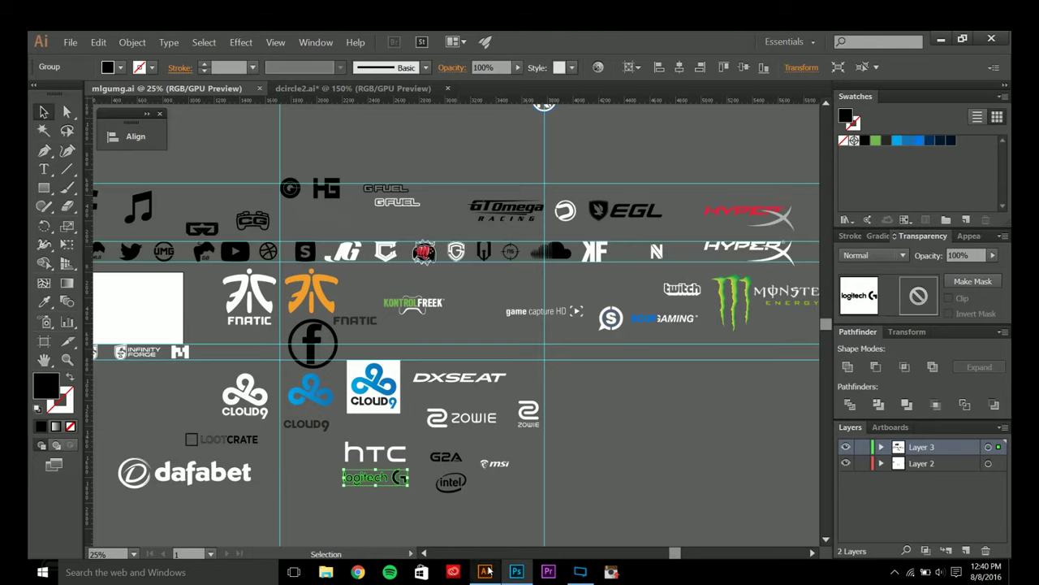
left_click(528, 442)
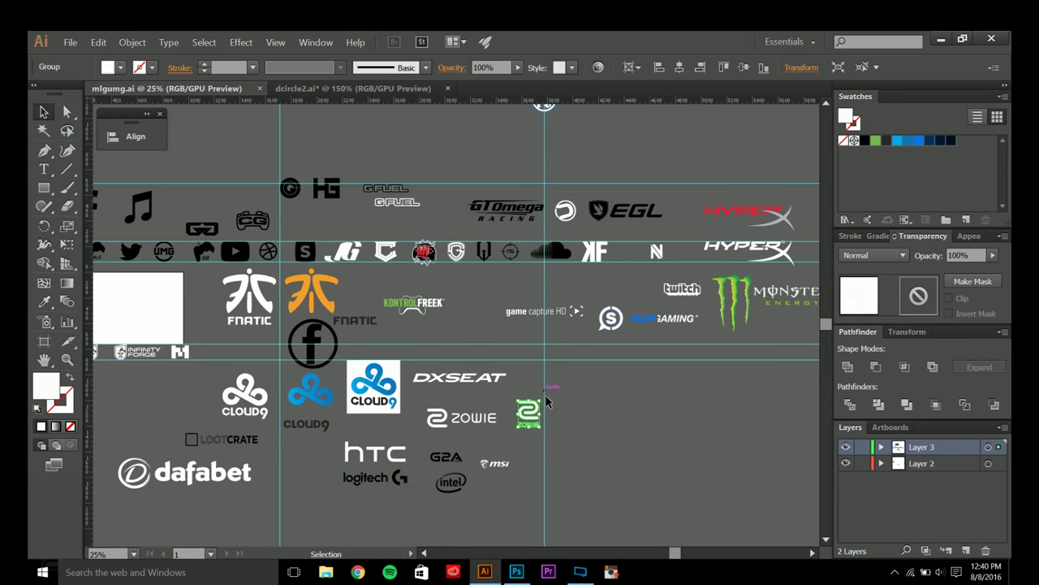
left_click(530, 410)
- Switch to Photoshop and place the red-and-black Zowie logo above the Logitech logo, scaled to about 224% and rotated about 13°
left_click(581, 575)
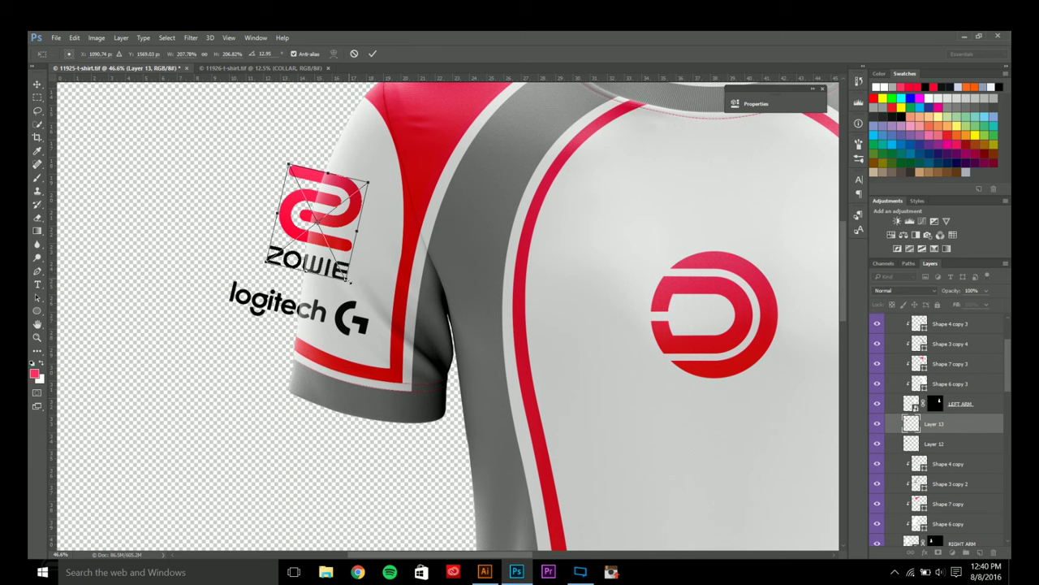
left_click_drag(348, 281, 351, 284)
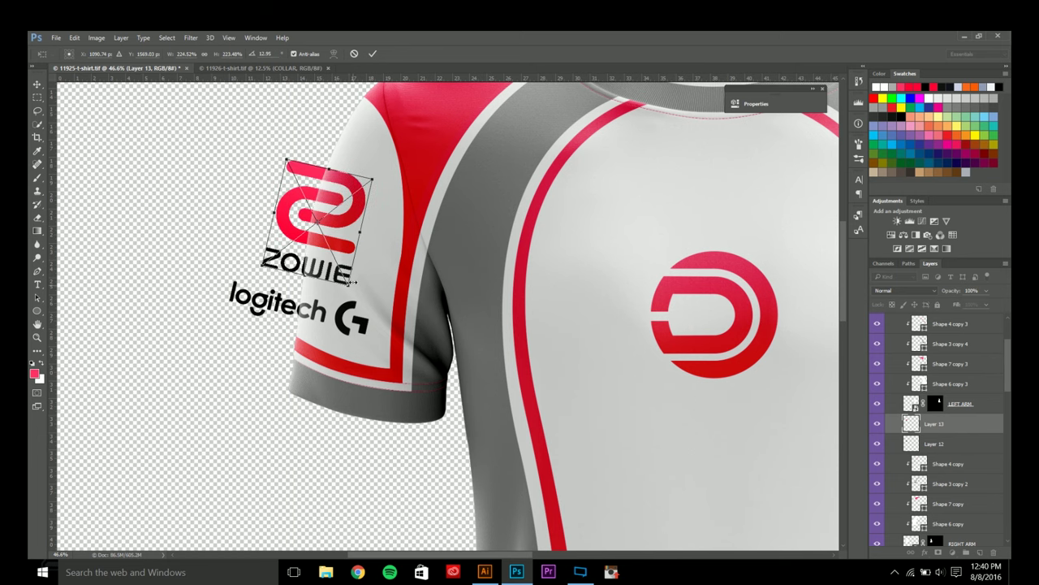
key("Return")
- Clip both the Zowie and Logitech logo layers to the RIGHT ARM sleeve
left_click(939, 443, "shift")
right_click(939, 444)
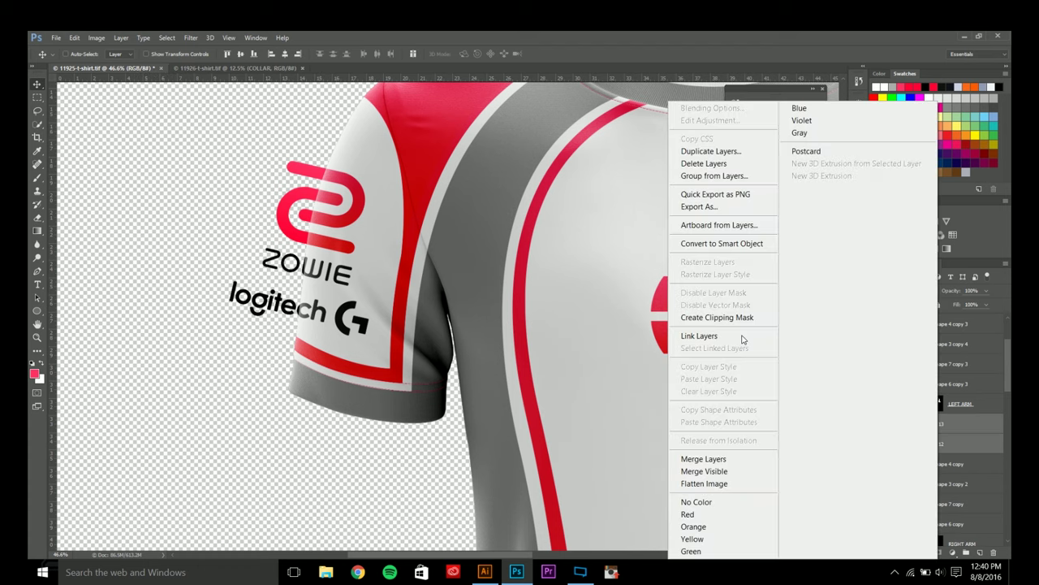
left_click(724, 324)
scroll(392, 344, "down", 3)
scroll(393, 345, "down", 2)
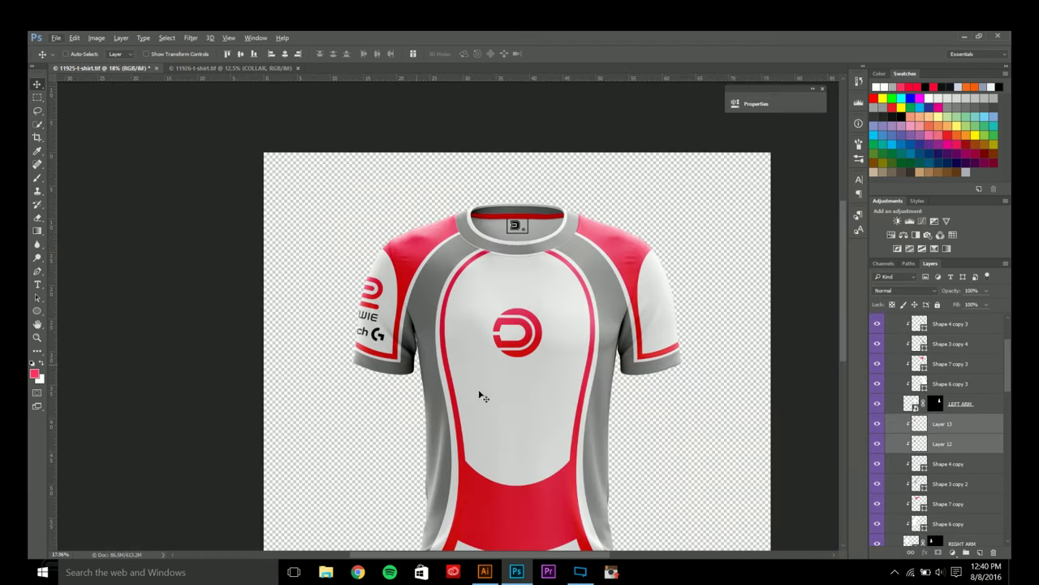
scroll(476, 318, "down", 1)
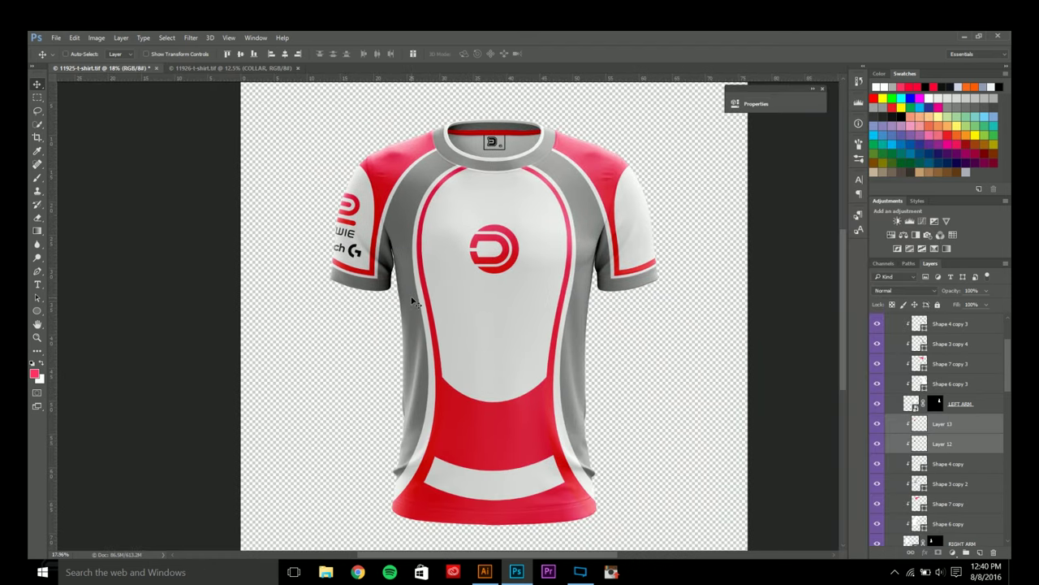
- Duplicate the Zowie and Logitech logo layers, move the copies onto the opposite sleeve, and clip them to the LEFT ARM layer
left_click(485, 572)
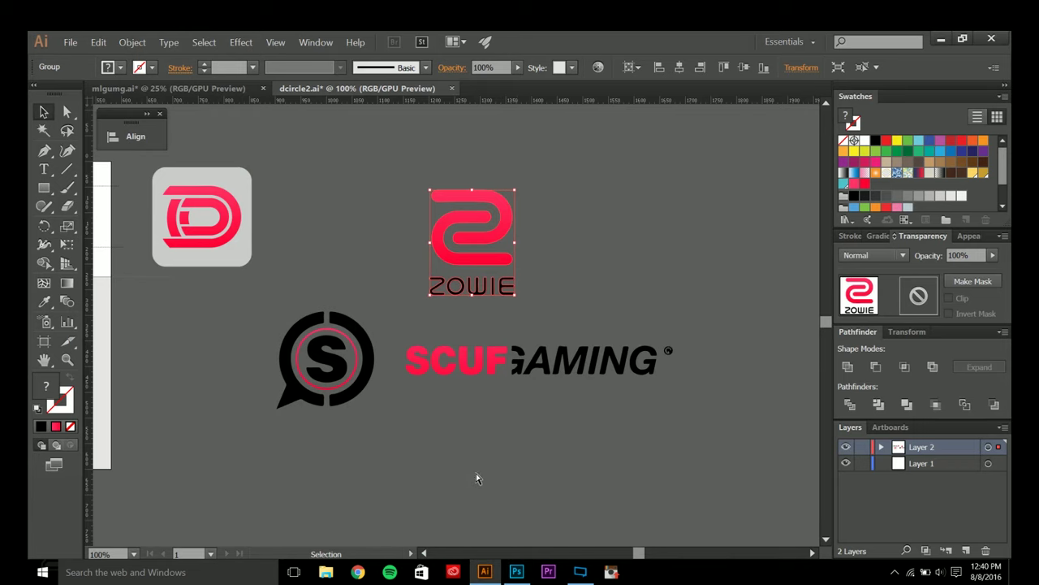
left_click(516, 572)
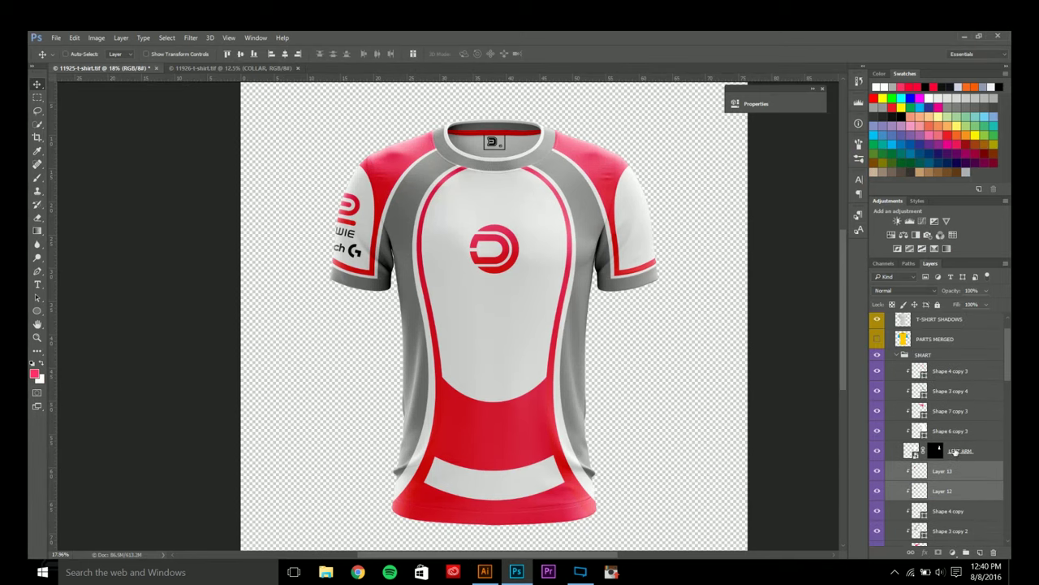
left_click(963, 450)
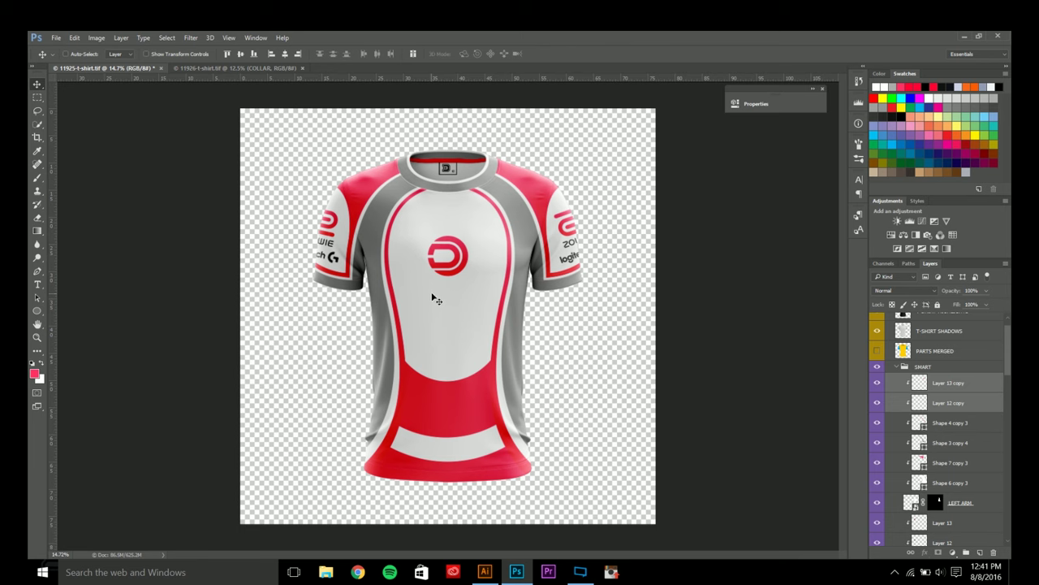
scroll(428, 249, "down", 1)
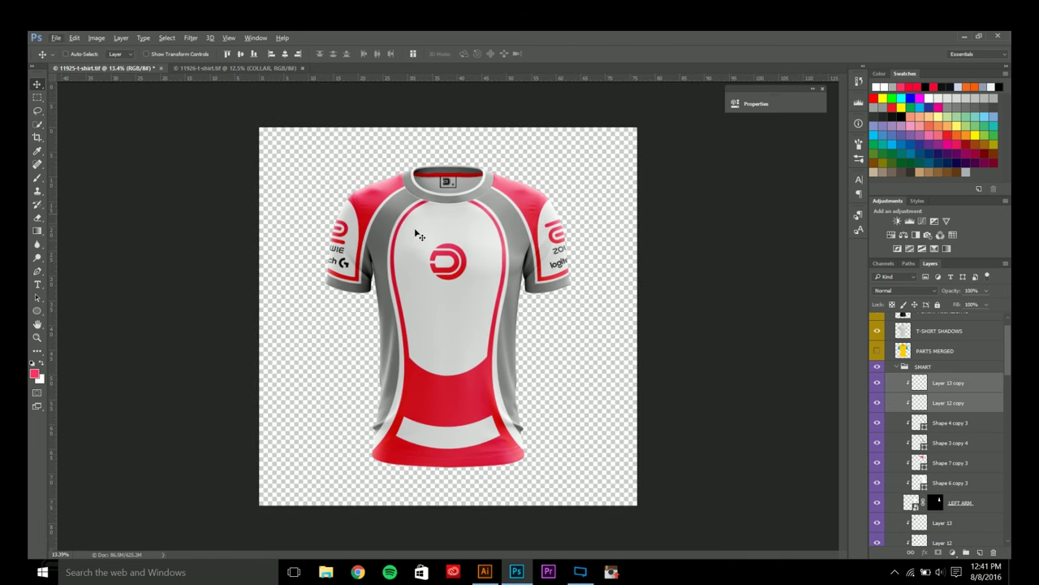
scroll(424, 261, "up", 1)
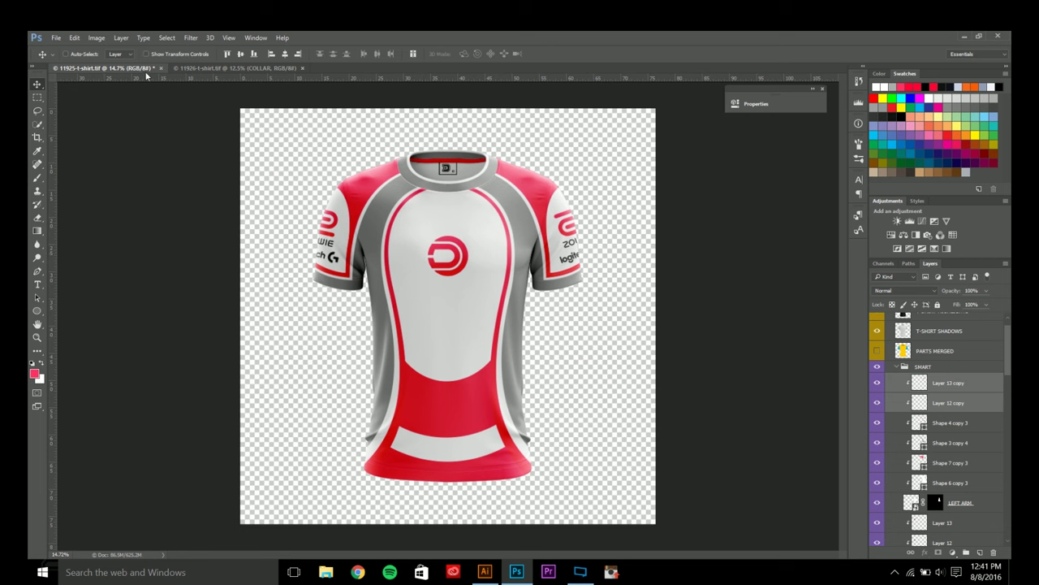
- Undock the front shirt document, copy its body design layers from Layer 11 up to Layer 10 into the 11926-t-shirt back view, and minimise the front document
left_click_drag(146, 70, 156, 94)
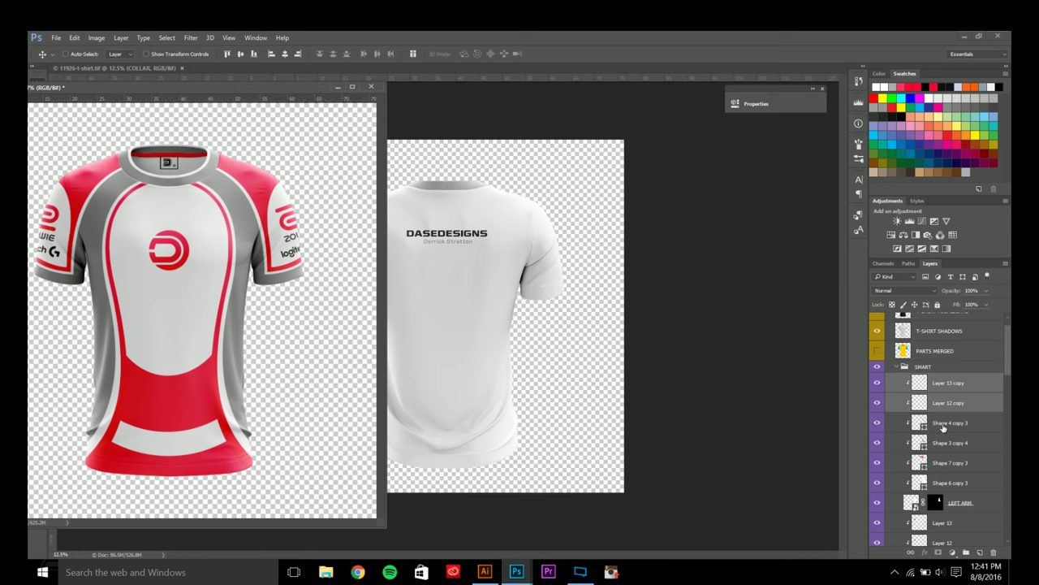
scroll(960, 436, "down", 3)
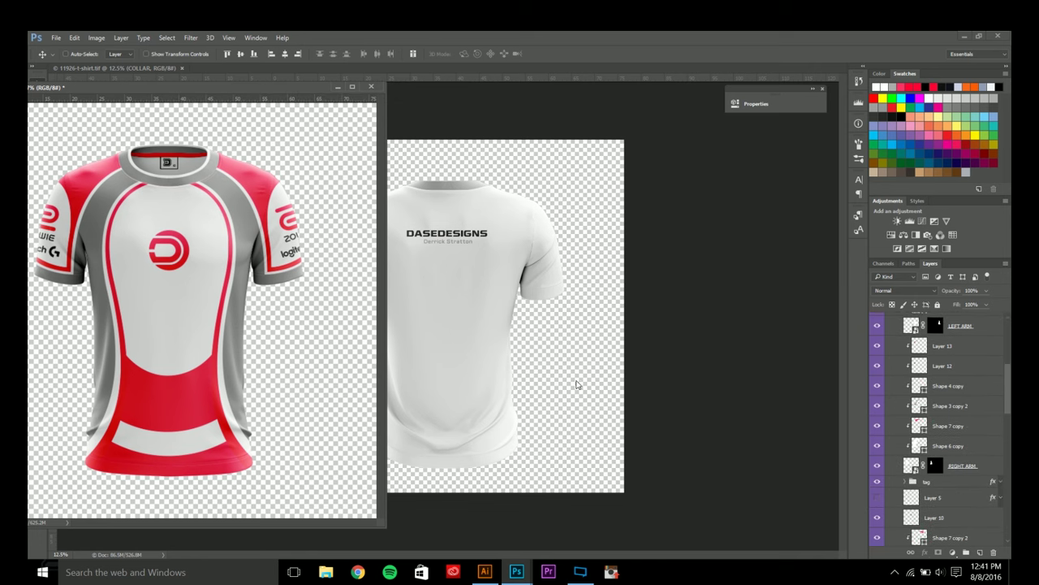
scroll(942, 445, "down", 5)
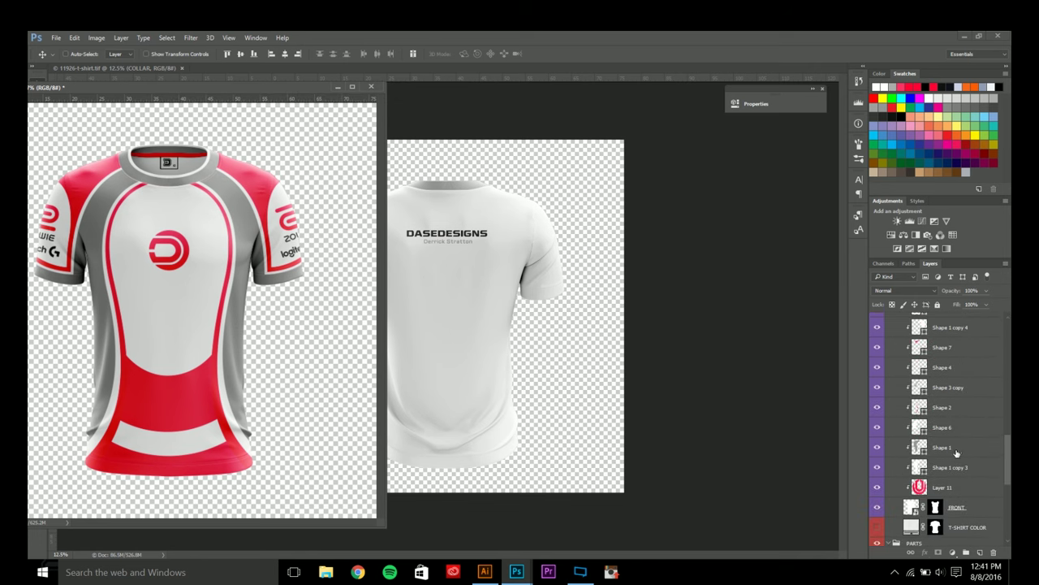
left_click(941, 487)
scroll(950, 454, "up", 3)
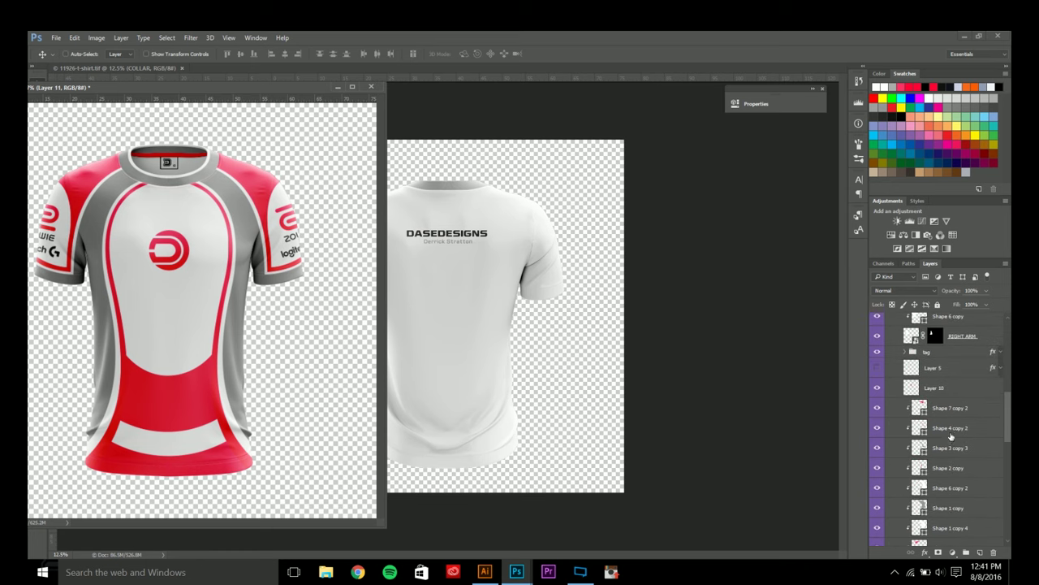
left_click(954, 410, "shift")
left_click(877, 389)
left_click(877, 388)
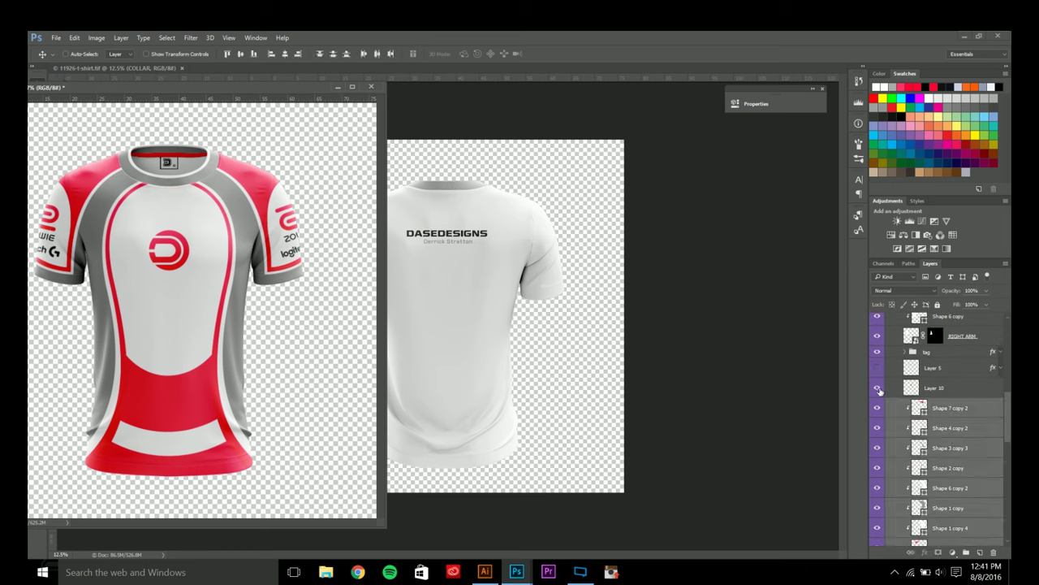
left_click(950, 389, "shift")
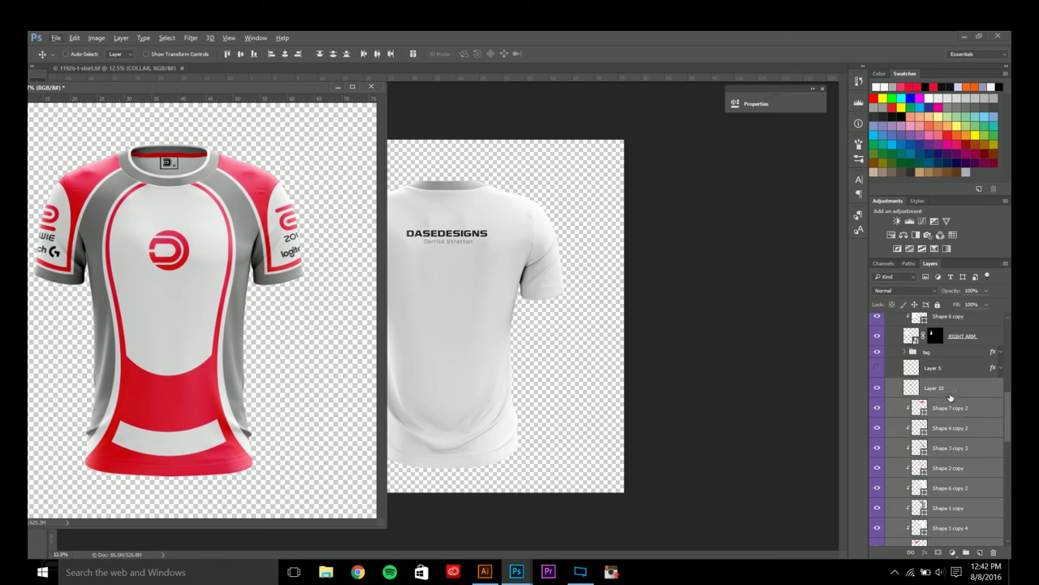
scroll(944, 436, "down", 3)
scroll(937, 455, "up", 3)
left_click_drag(947, 382, 443, 268)
left_click(337, 89)
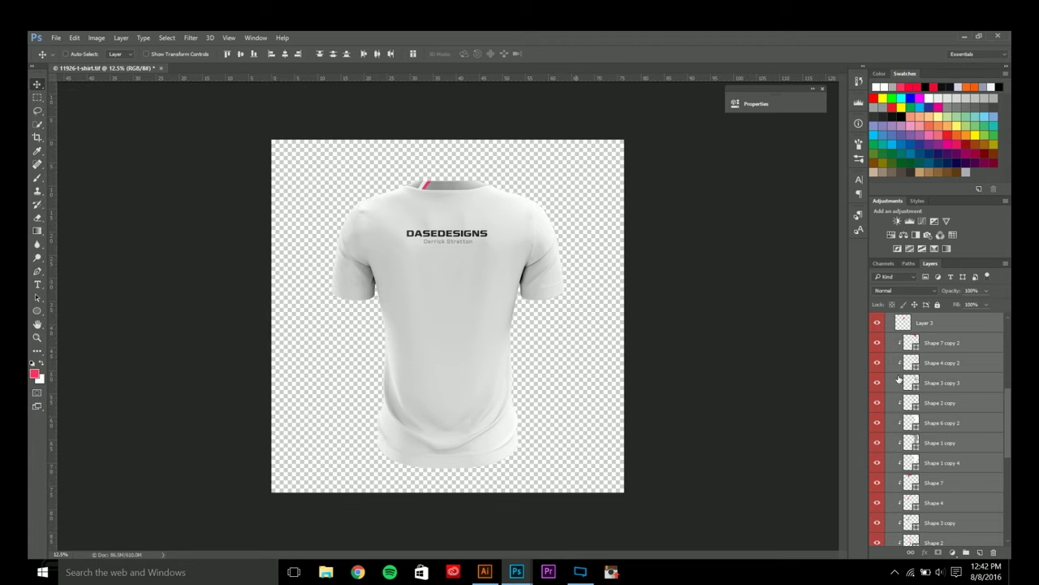
- Move the copied design layers directly above the FRONT layer in the SMART group and clip them to it
scroll(952, 460, "down", 5)
scroll(949, 462, "up", 8)
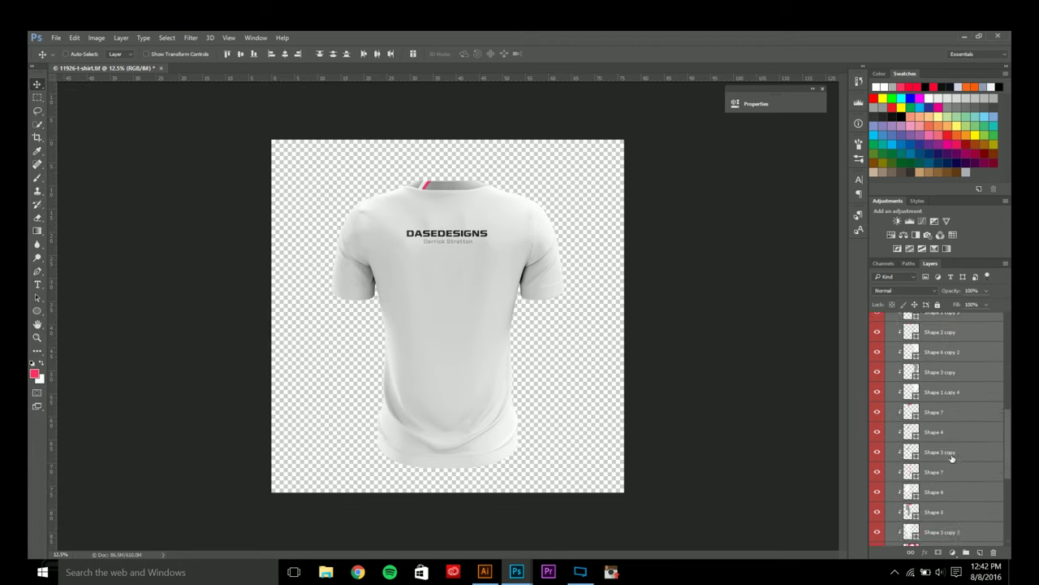
scroll(949, 463, "up", 5)
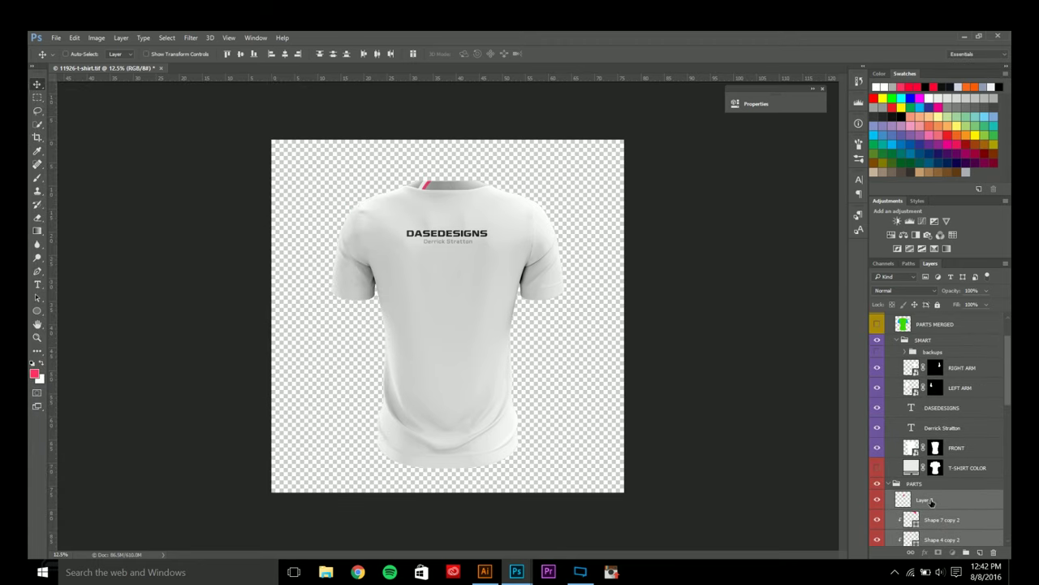
left_click_drag(931, 499, 942, 440)
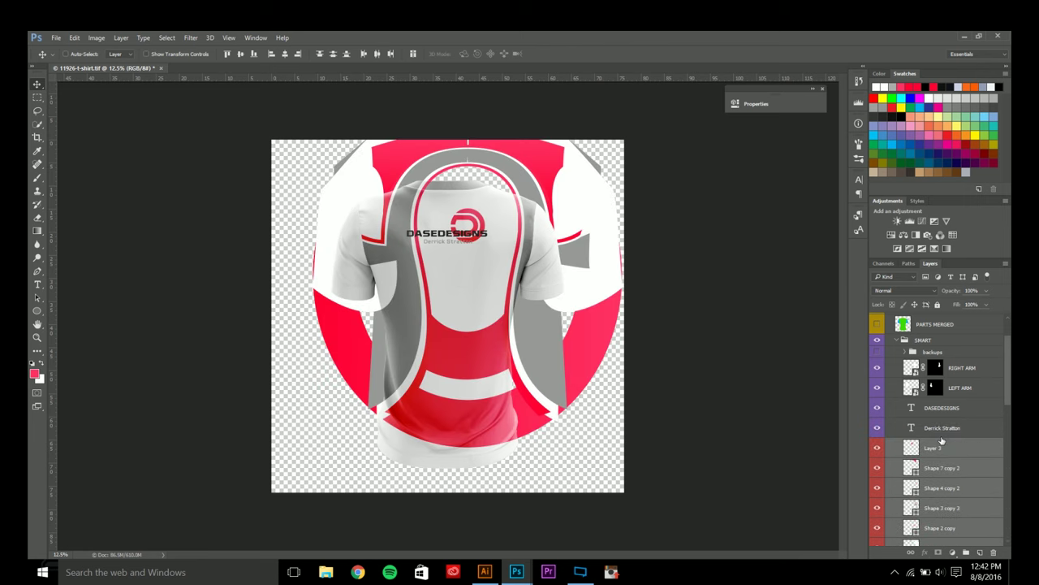
scroll(942, 441, "down", 6)
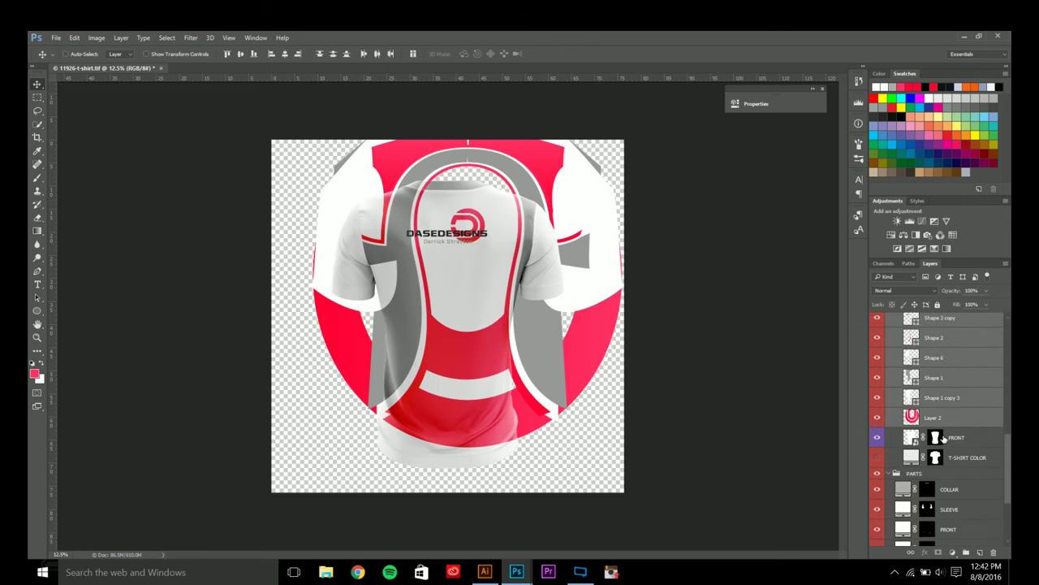
right_click(955, 423)
left_click(773, 321)
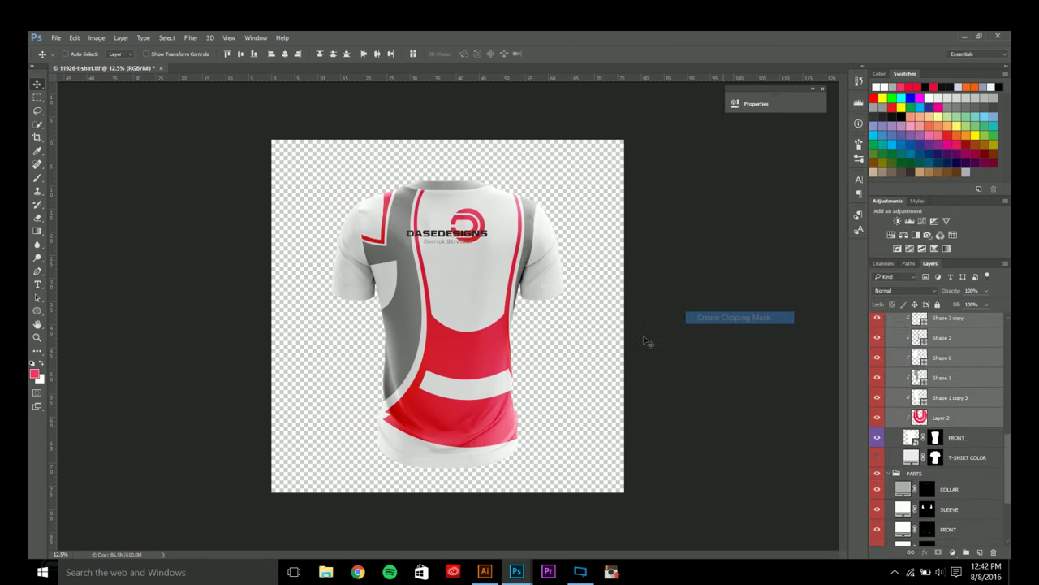
- Transform the clipped design layers and centre them horizontally on the back of the shirt at X 2738 px
scroll(431, 353, "up", 2)
key("ctrl+t")
mouse_move(469, 348)
left_mouse_down()
mouse_move(501, 306)
mouse_move(466, 328)
left_mouse_up()
key("shift+Right")
key("shift+Right")
key("shift+Right")
key("shift+Right")
key("shift+Right")
key("shift+Right")
key("shift+Right")
key("shift+Right")
key("shift+Right")
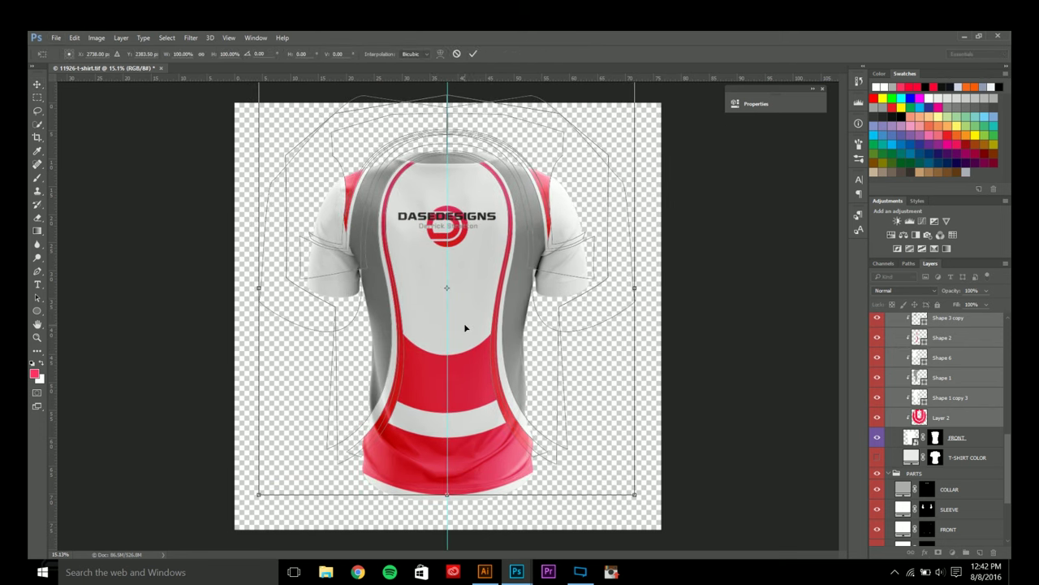
- Lower the design layers on the shirt back to Y 2683.50 px and apply the transformation
key("shift+Down")
key("shift+Down")
key("shift+Down")
key("shift+Down")
key("shift+Down")
key("shift+Down")
key("shift+Down")
key("shift+Down")
key("shift+Down")
key("shift+Down")
key("shift+Down")
key("shift+Down")
key("shift+Down")
key("shift+Down")
key("shift+Down")
key("shift+Down")
key("shift+Down")
key("shift+Down")
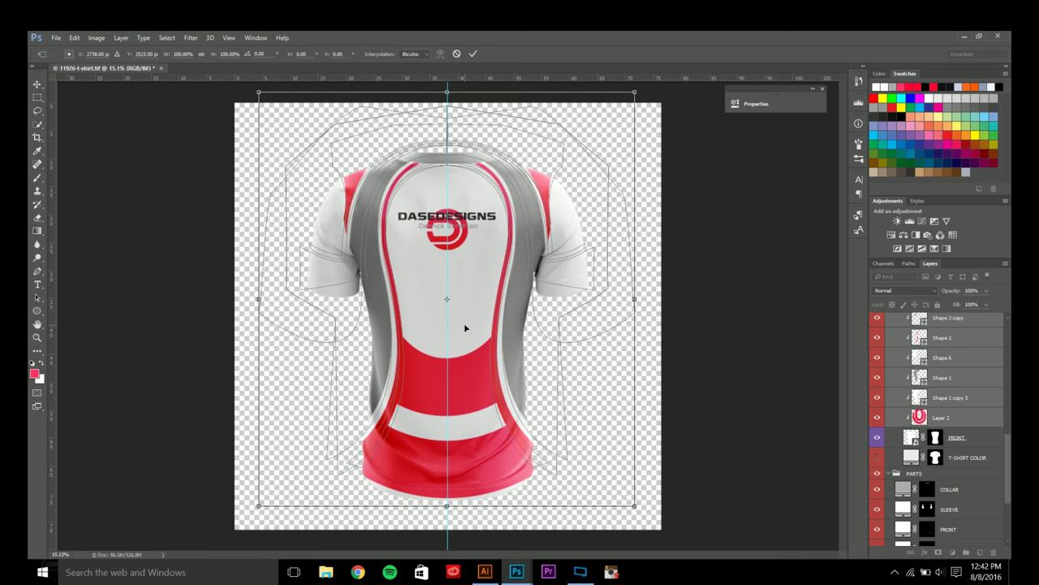
key("shift+Down")
key("shift+Down")
key("shift+Down")
key("shift+Down")
key("shift+Down")
key("shift+Down")
key("shift+Down")
key("shift+Down")
key("shift+Down")
key("shift+Down")
key("shift+Down")
key("shift+Down")
key("shift+Down")
key("shift+Down")
key("shift+Down")
key("shift+Down")
key("shift+Down")
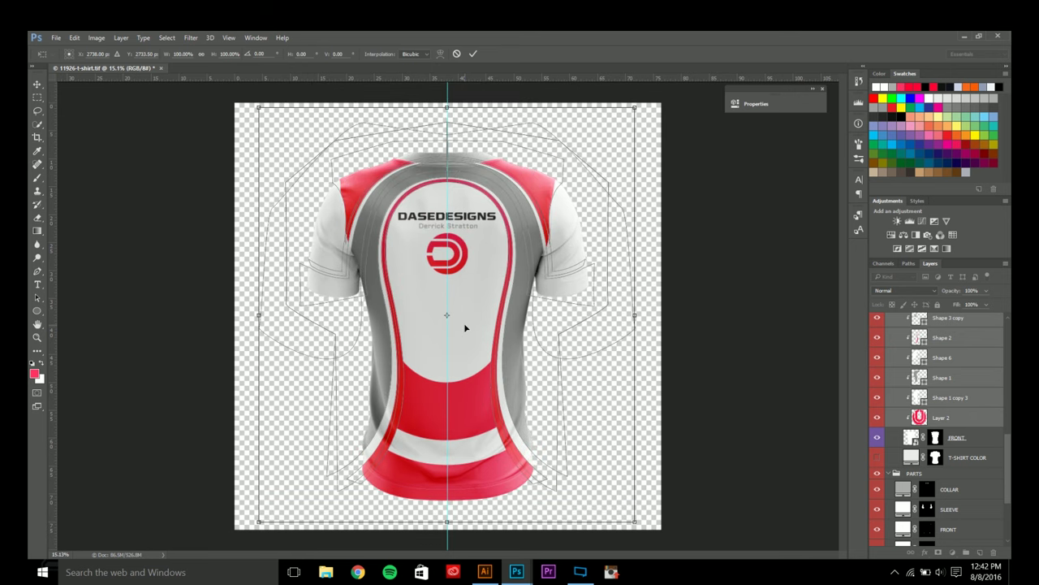
key("shift+Up")
key("shift+Up")
key("shift+Up")
key("shift+Up")
key("shift+Up")
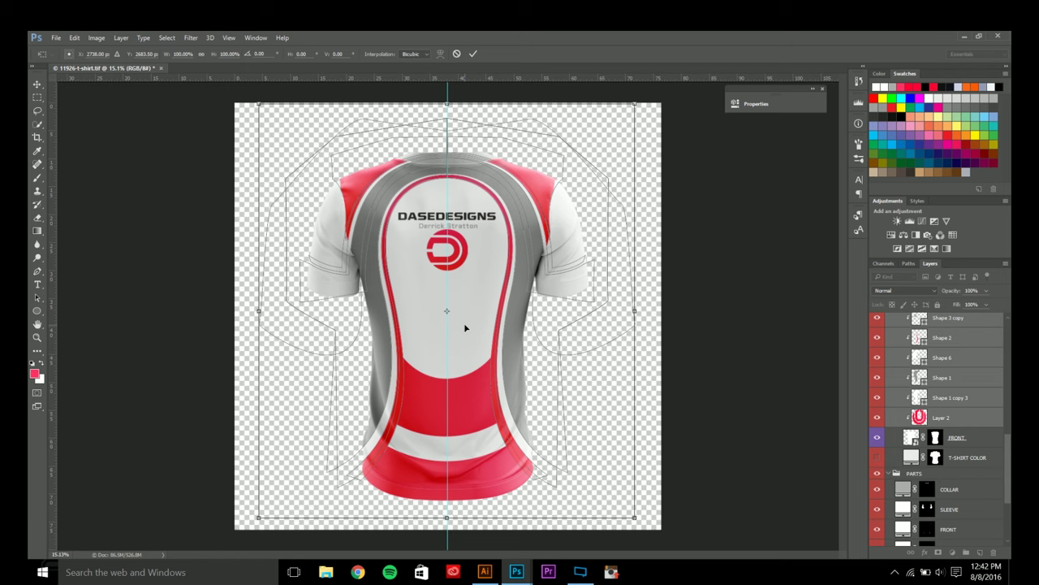
key("Return")
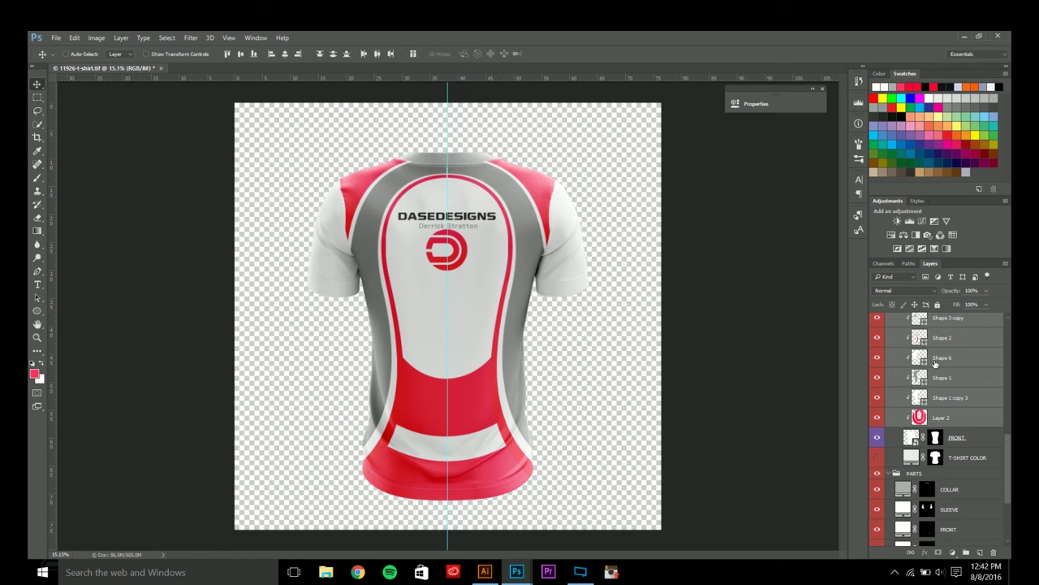
- Shrink the D logo on Layer 3 and move it above the DASEDESIGNS text
left_click(946, 416)
scroll(958, 428, "up", 5)
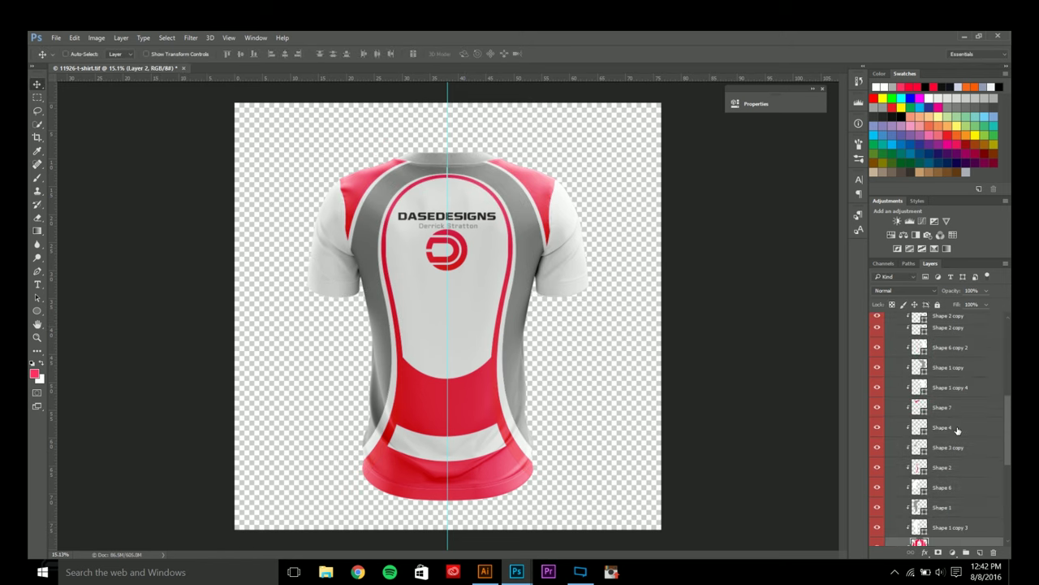
left_click(941, 401)
scroll(603, 292, "up", 2)
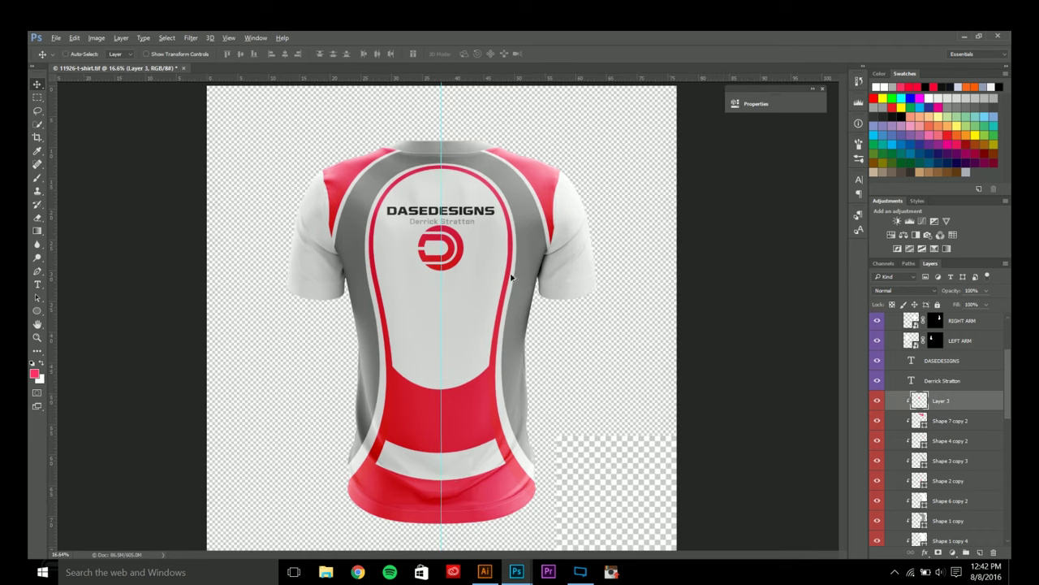
key("ctrl+t")
left_click_drag(462, 274, 451, 208)
key("Return")
- Enlarge the small D logo to about 145% above the DASEDESIGNS text
scroll(442, 182, "up", 6)
scroll(444, 184, "up", 2)
key("ctrl+t")
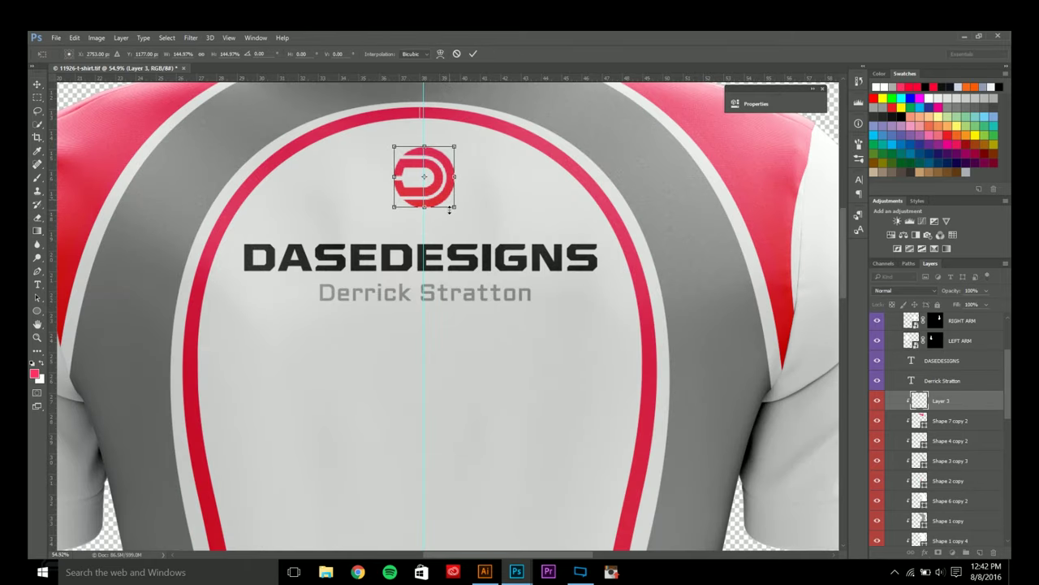
key("Return")
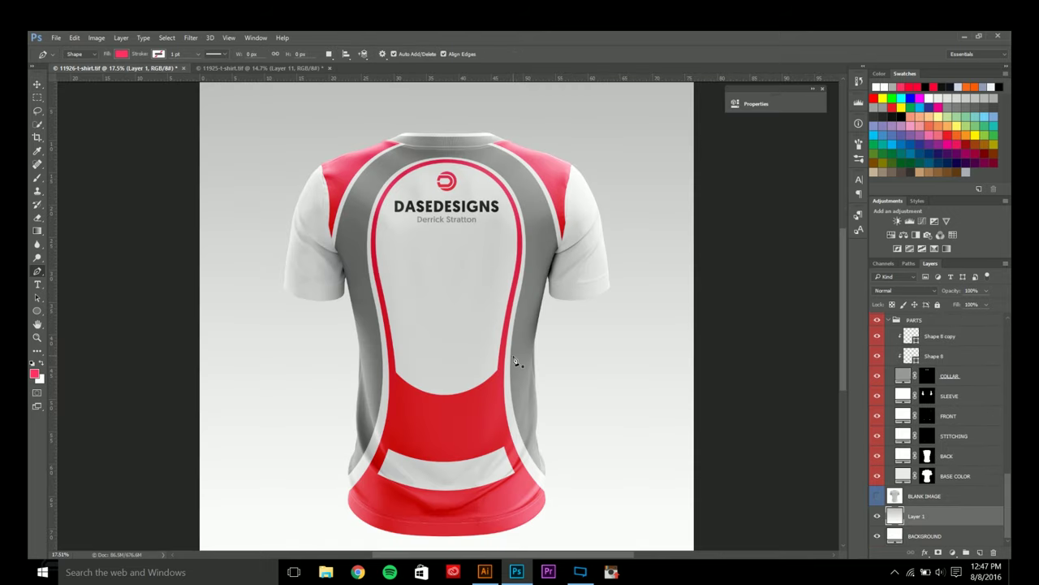
- Check which design parts Shape 7 copy 2, Shape 4 copy 2 and Shape 3 copy 3 cover by toggling each layer's visibility
scroll(516, 156, "up", 5)
left_click_drag(412, 259, 447, 252)
scroll(423, 210, "up", 1)
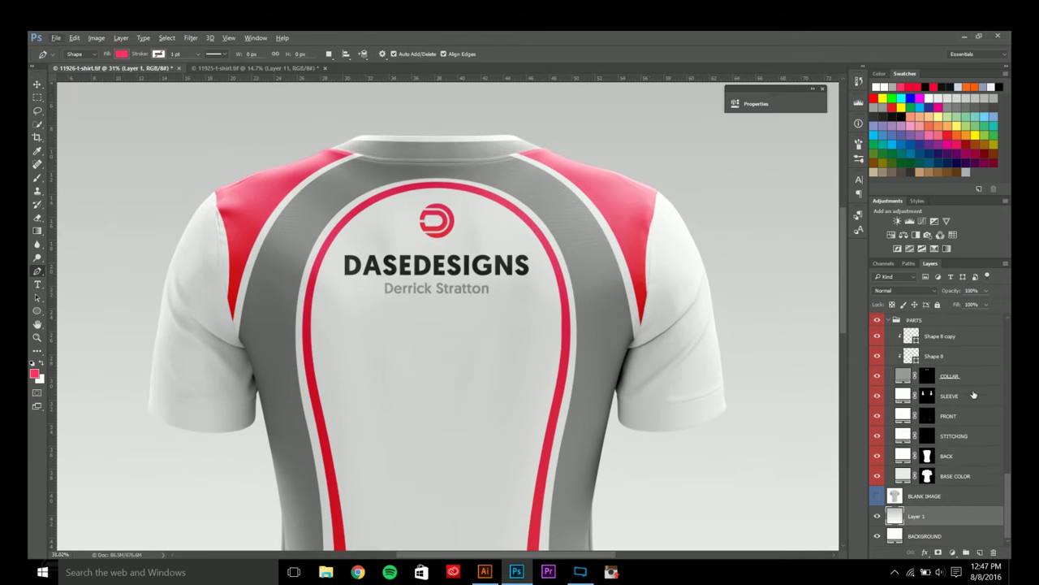
scroll(959, 466, "up", 5)
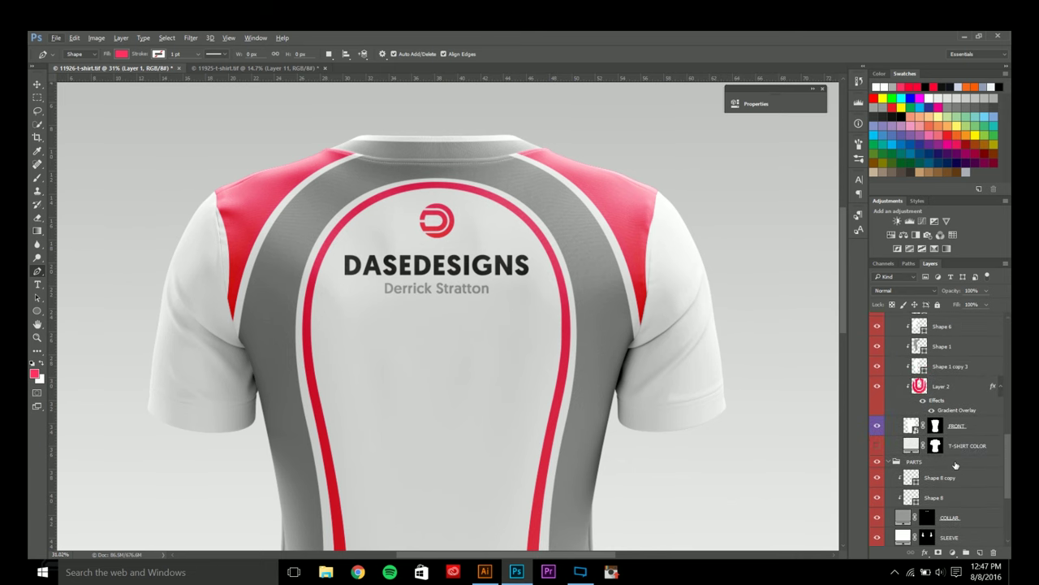
scroll(955, 465, "up", 3)
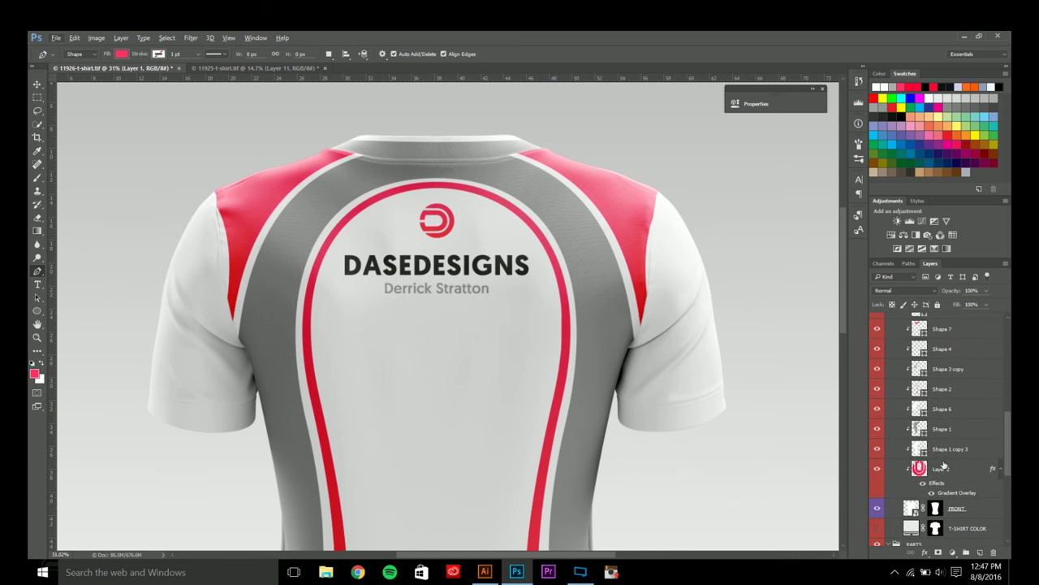
scroll(943, 465, "up", 4)
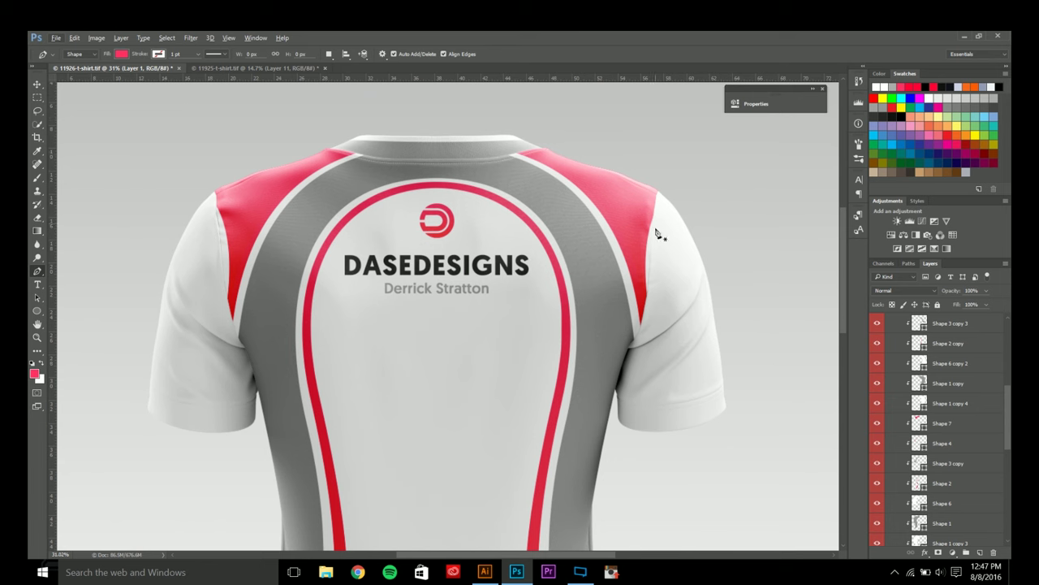
scroll(959, 452, "up", 4)
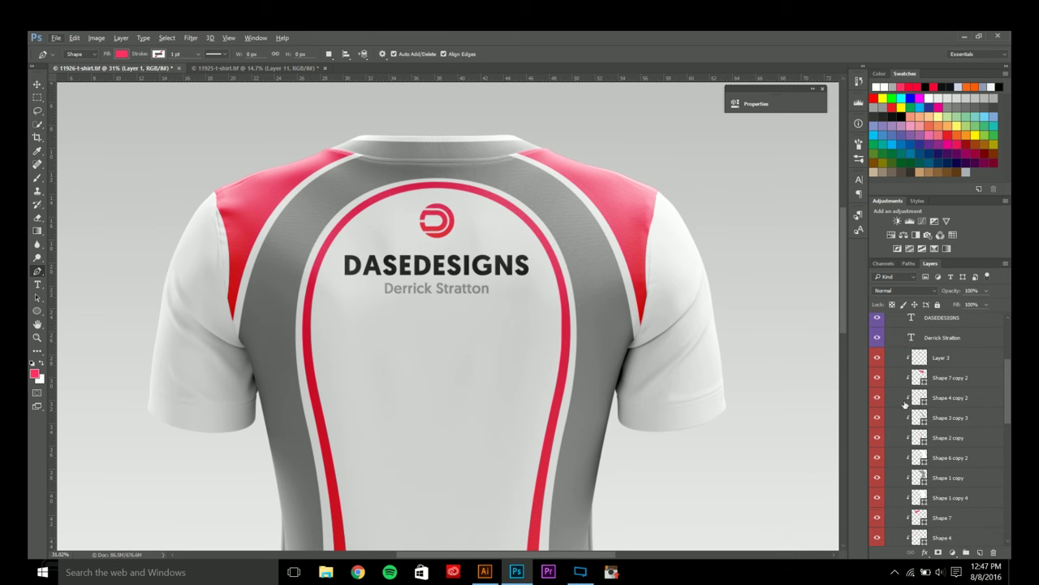
left_click(877, 378)
left_click(877, 377)
left_click(958, 378)
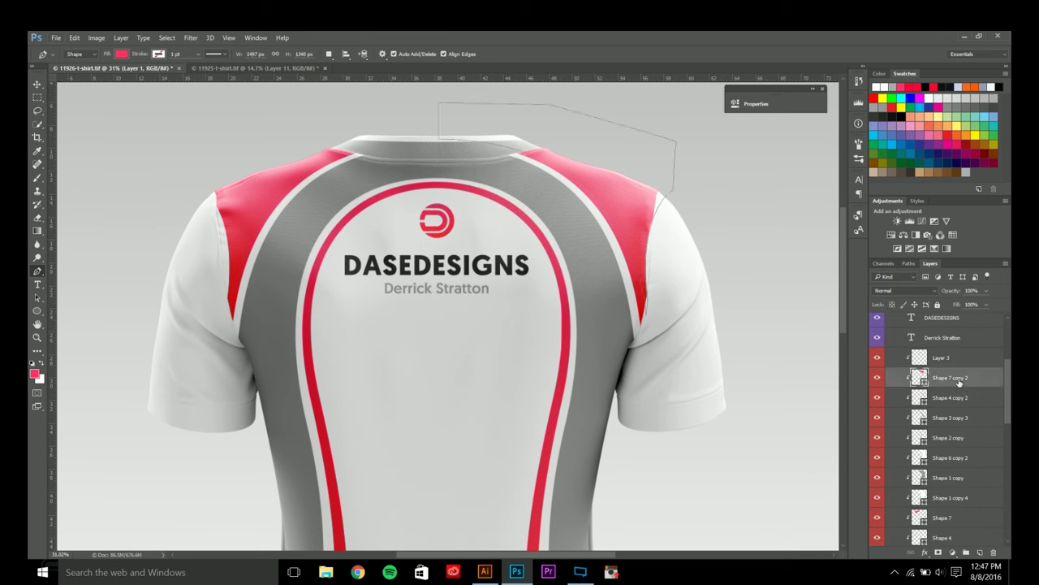
left_click(877, 398)
left_click(877, 398)
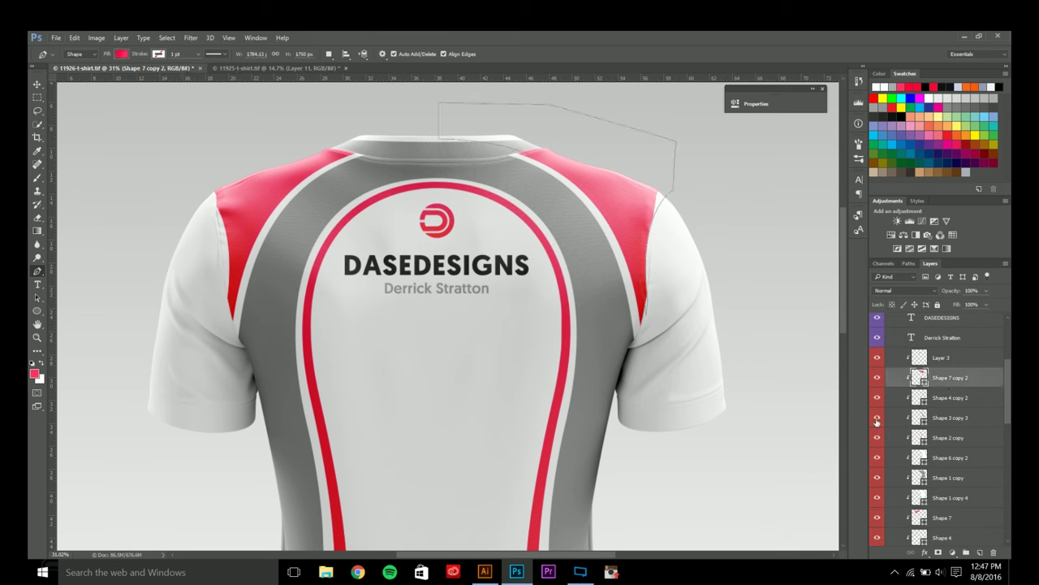
left_click(877, 418)
left_click(877, 418)
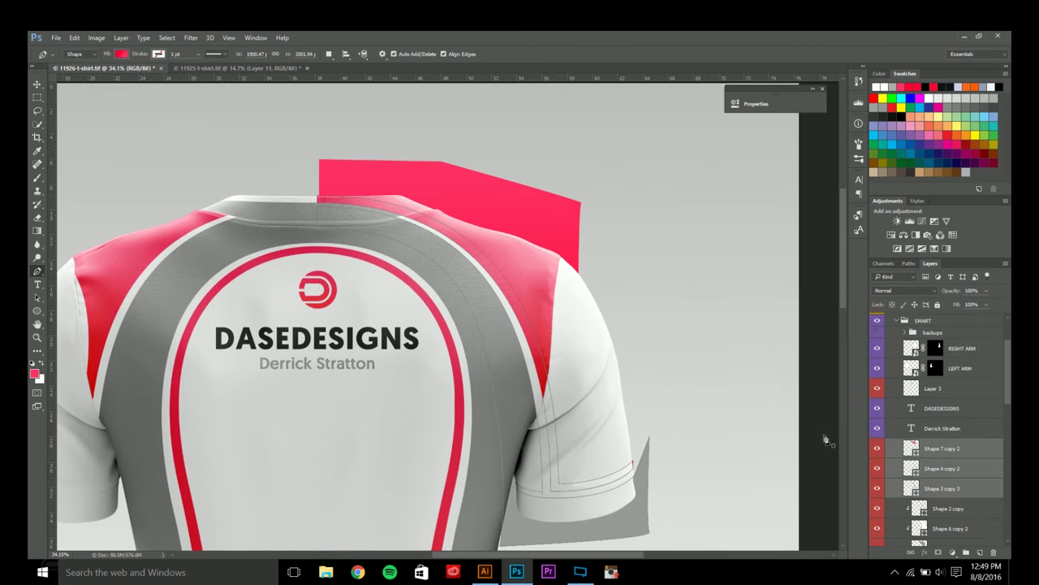
- Clip Shape 7 copy 2, Shape 4 copy 2 and Shape 3 copy 3 to the body, and duplicate them above RIGHT ARM as layers clipped to it
right_click(940, 470)
left_click(710, 321)
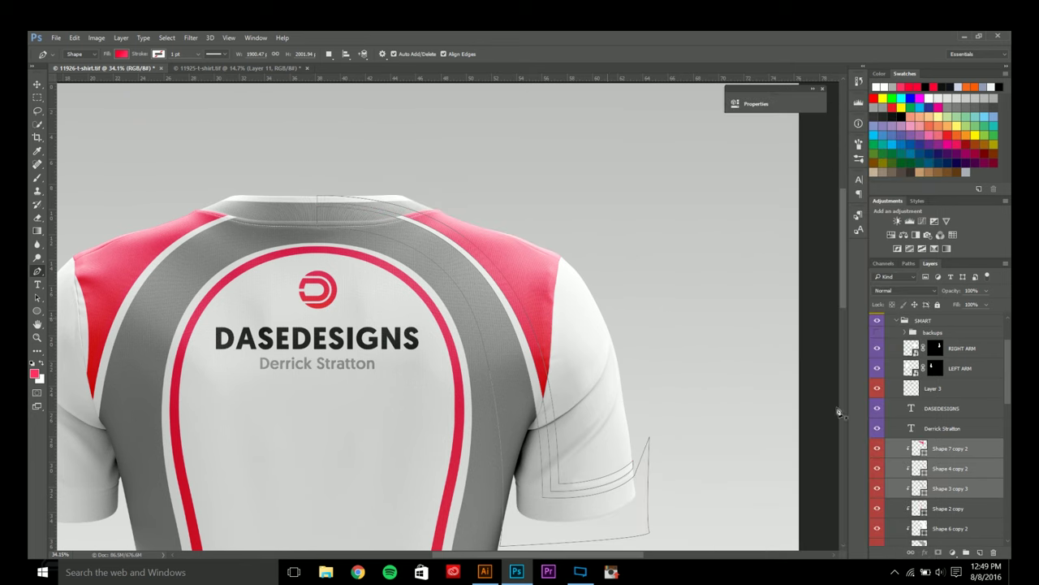
scroll(934, 487, "up", 3)
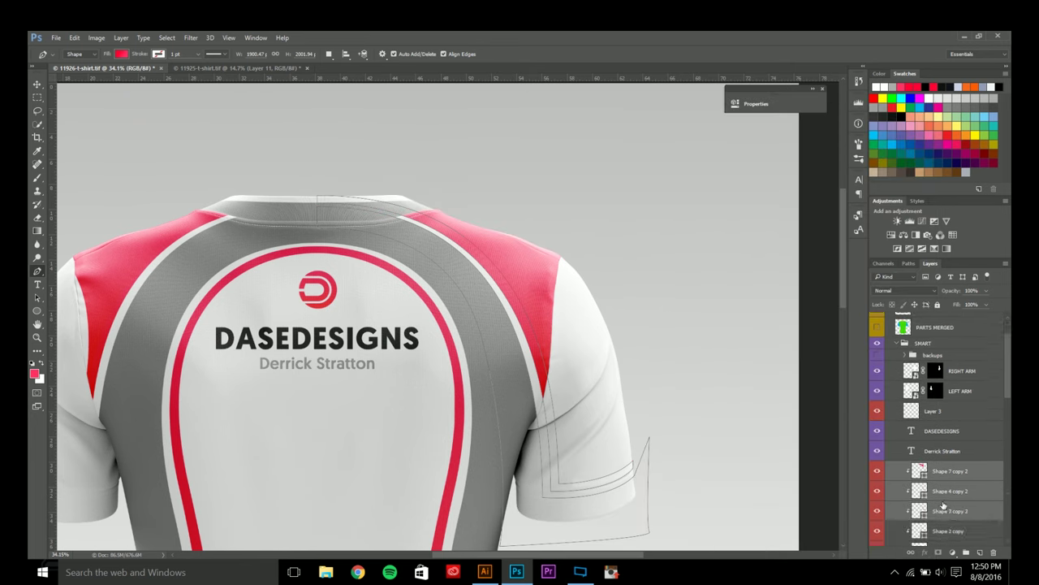
left_click_drag(948, 519, 944, 414)
right_click(949, 439)
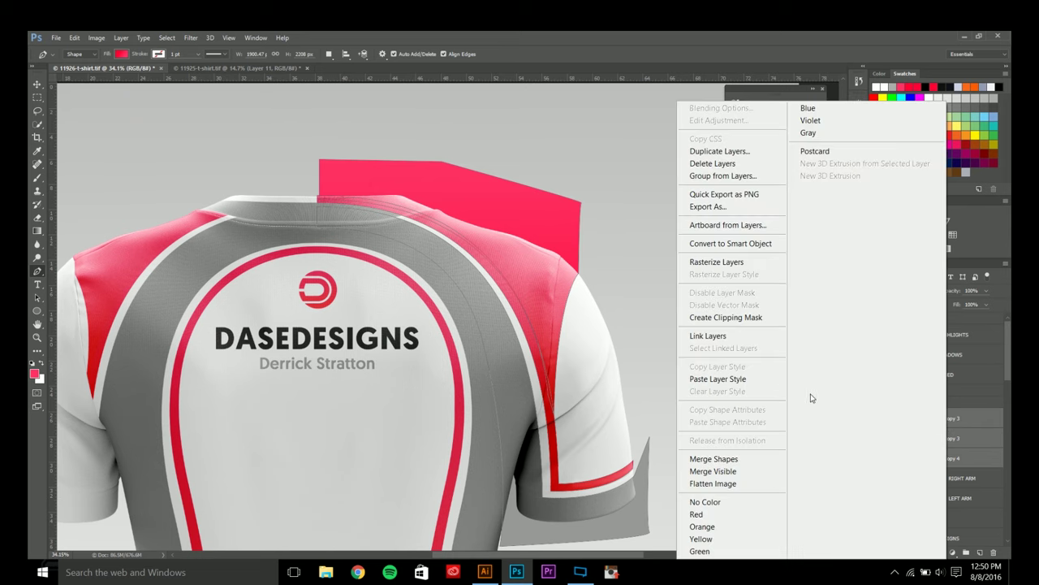
left_click(762, 322)
scroll(637, 339, "down", 2)
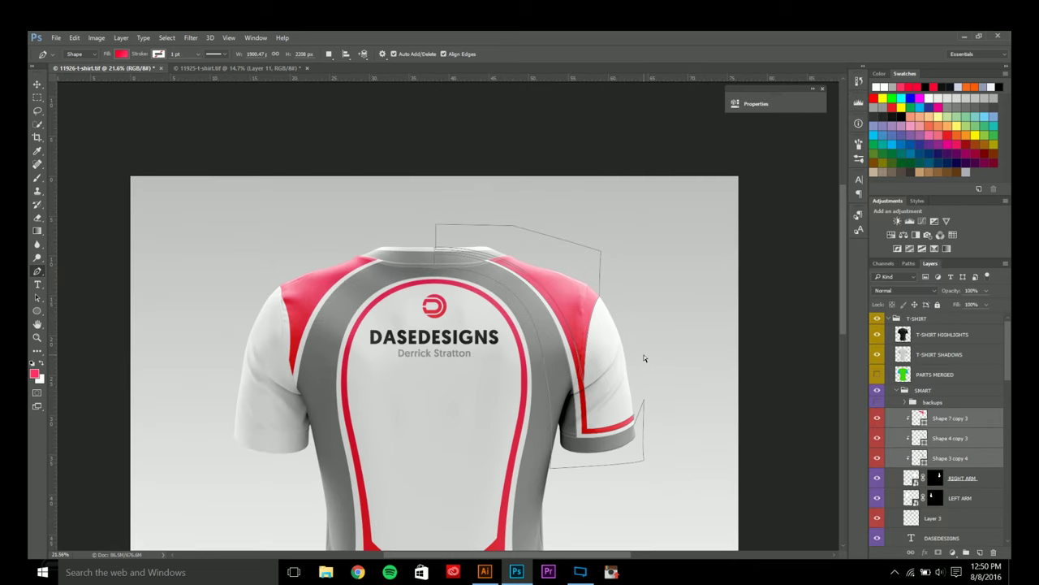
scroll(622, 482, "down", 2)
scroll(565, 402, "up", 1)
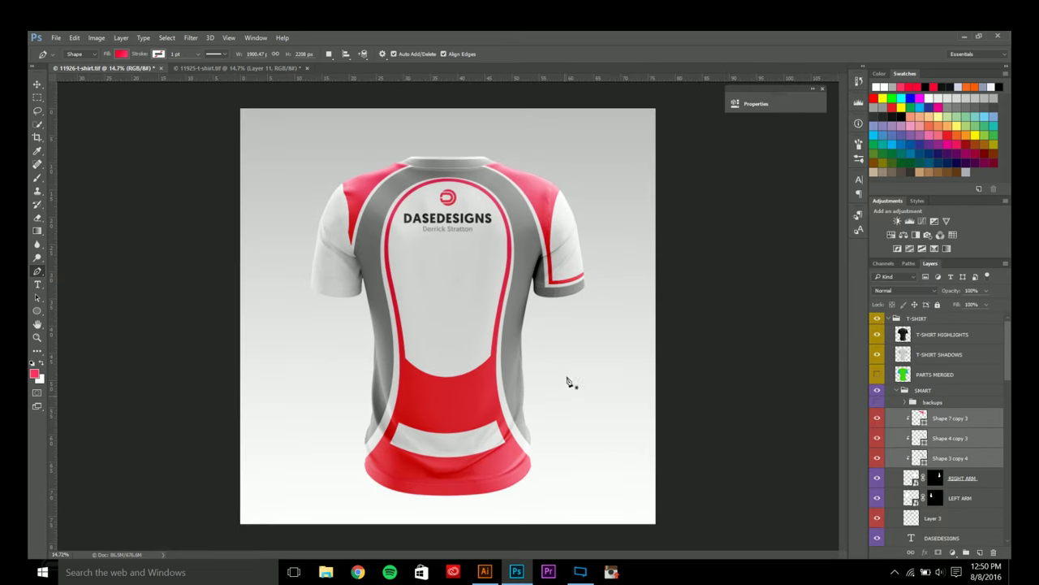
scroll(501, 197, "up", 1)
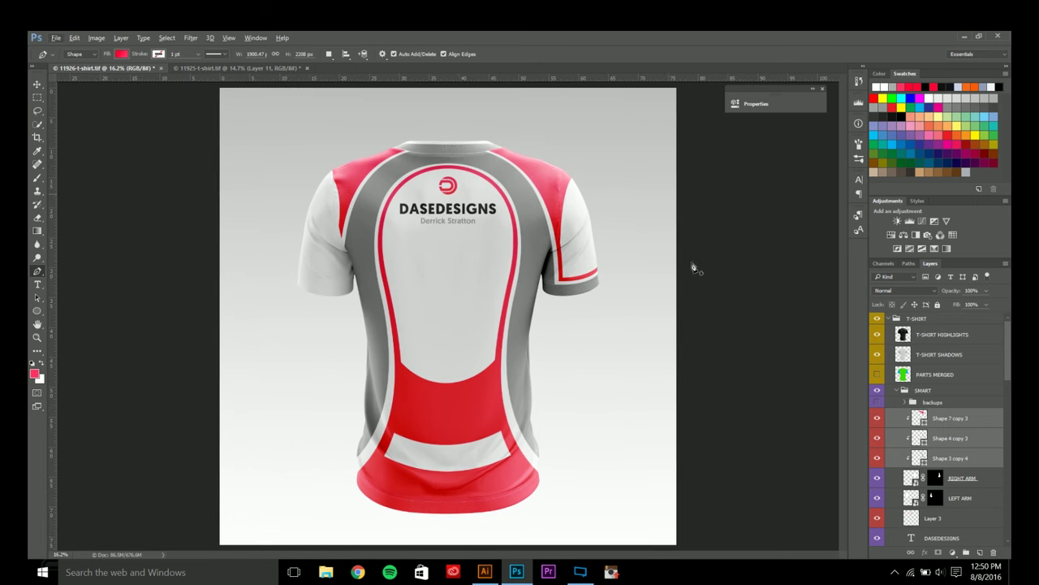
- Duplicate the mirrored Shape 7, Shape 4 and Shape 3 copies above LEFT ARM as layers clipped to it
scroll(958, 457, "down", 3)
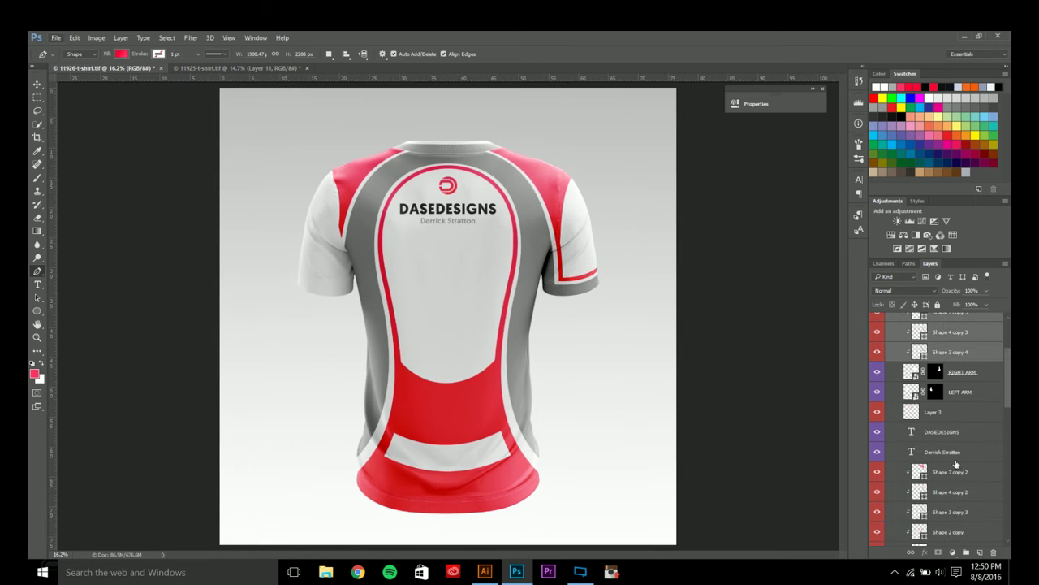
scroll(946, 466, "down", 3)
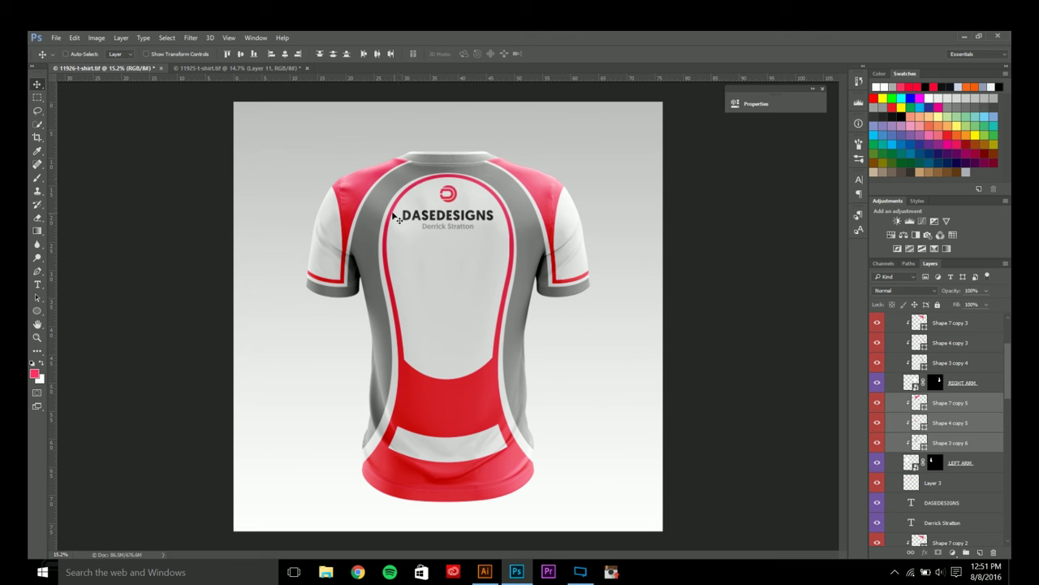
- Compare the back view's layers and sleeves with the front design in 11925-t-shirt.tif
scroll(954, 462, "down", 9)
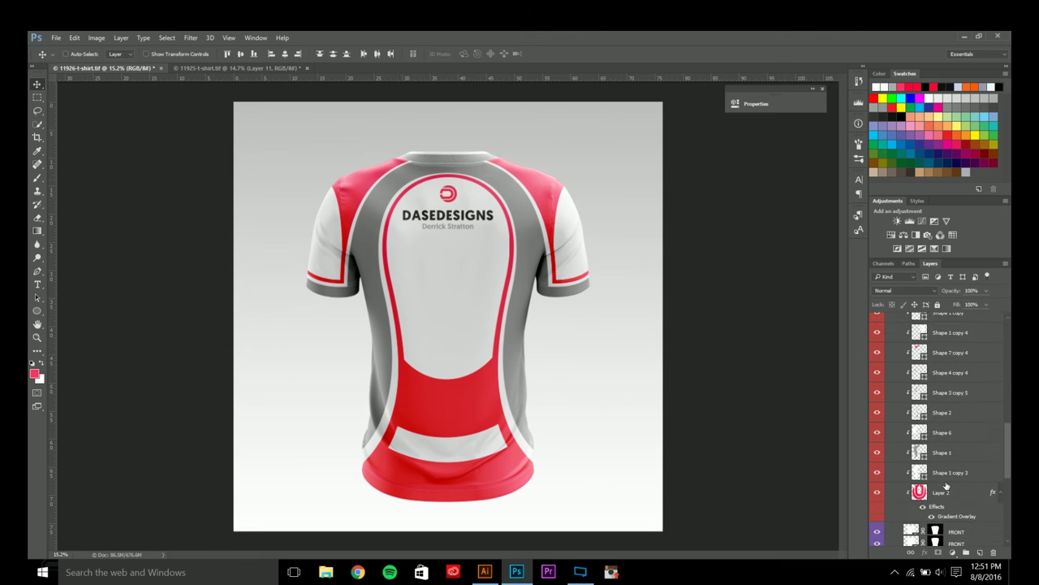
scroll(942, 424, "up", 5)
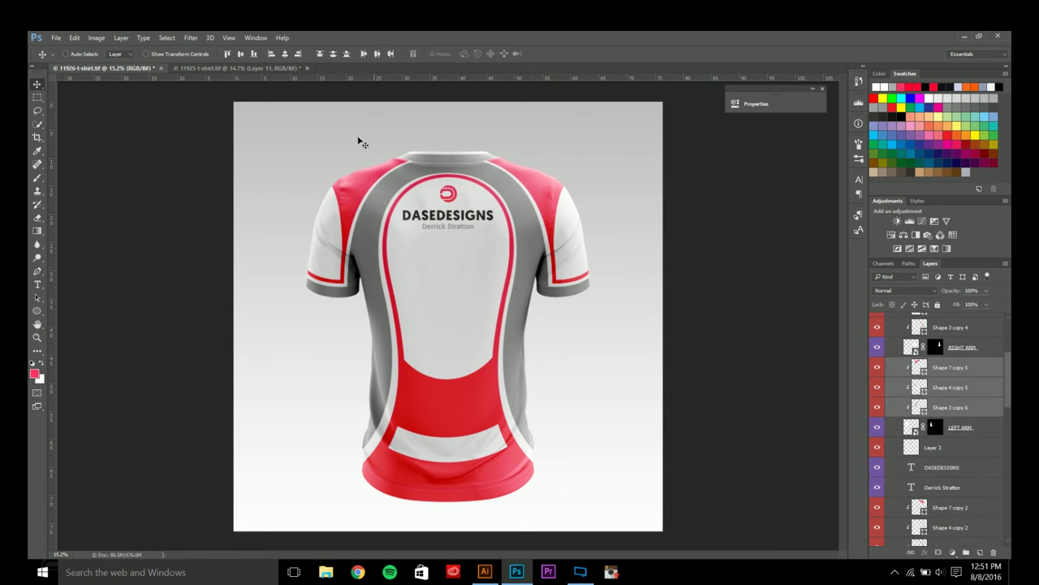
left_click(193, 67)
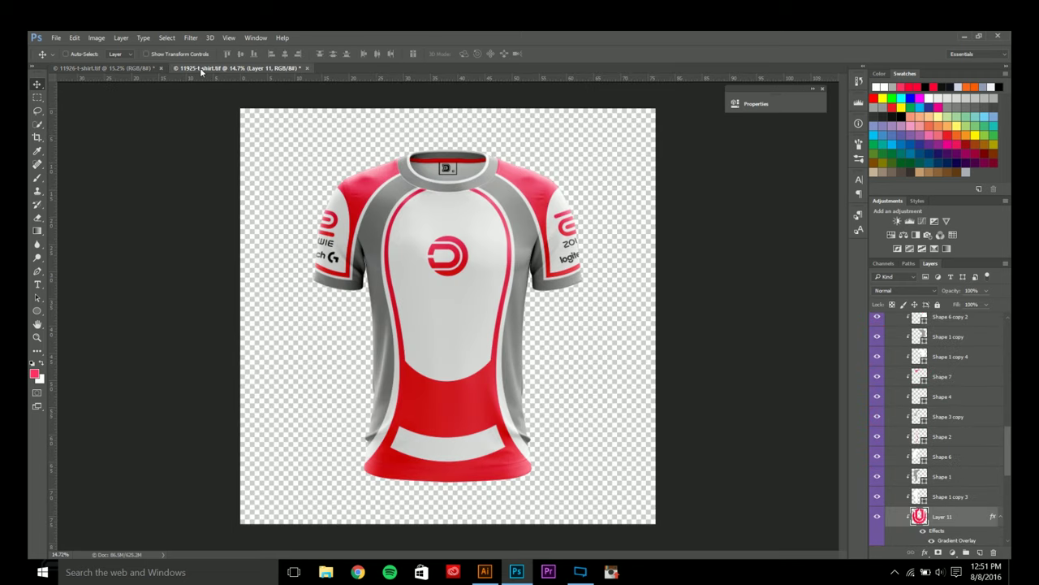
left_click(143, 68)
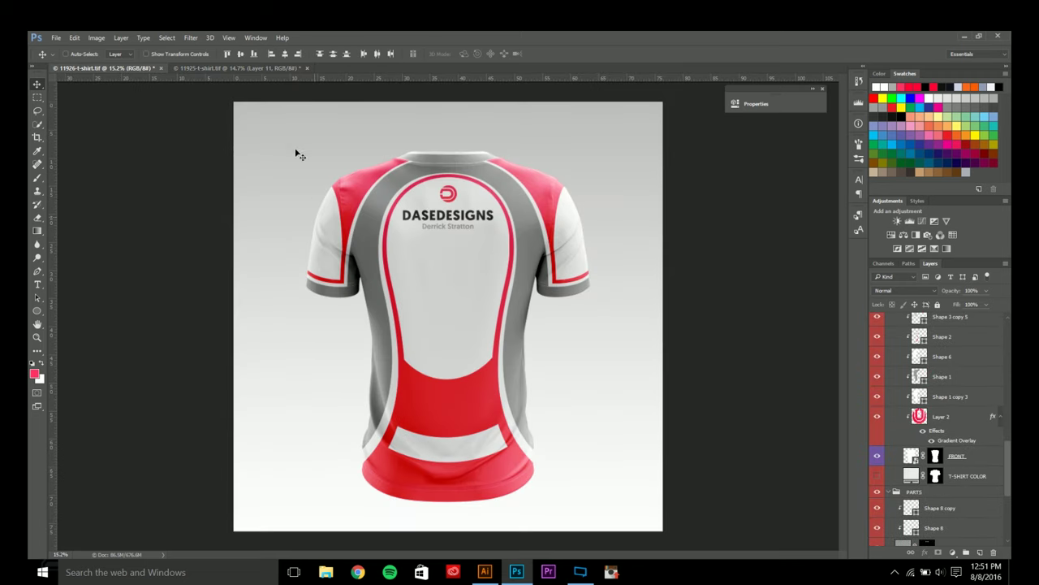
left_click(246, 69)
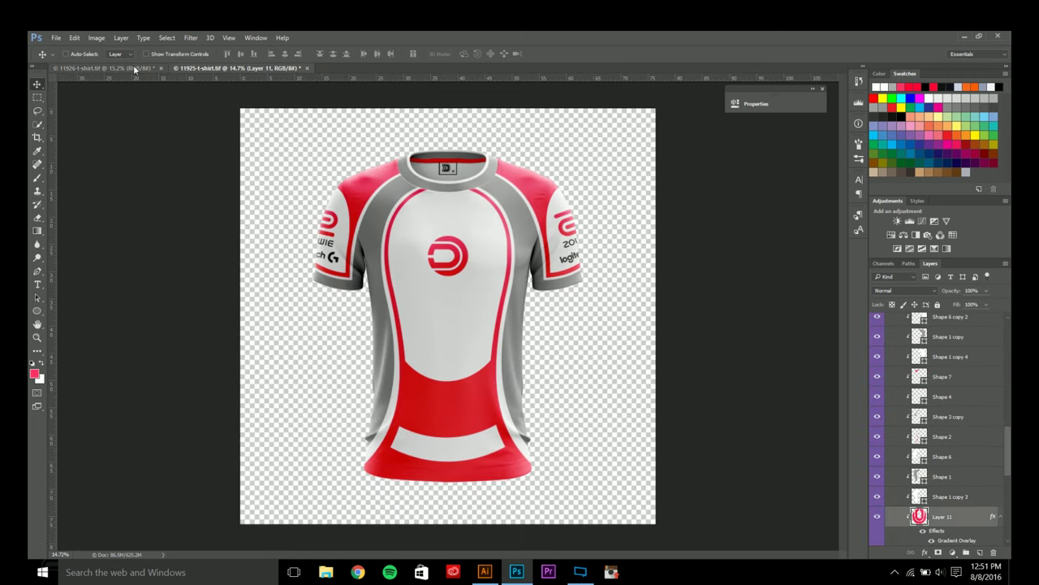
left_click(133, 68)
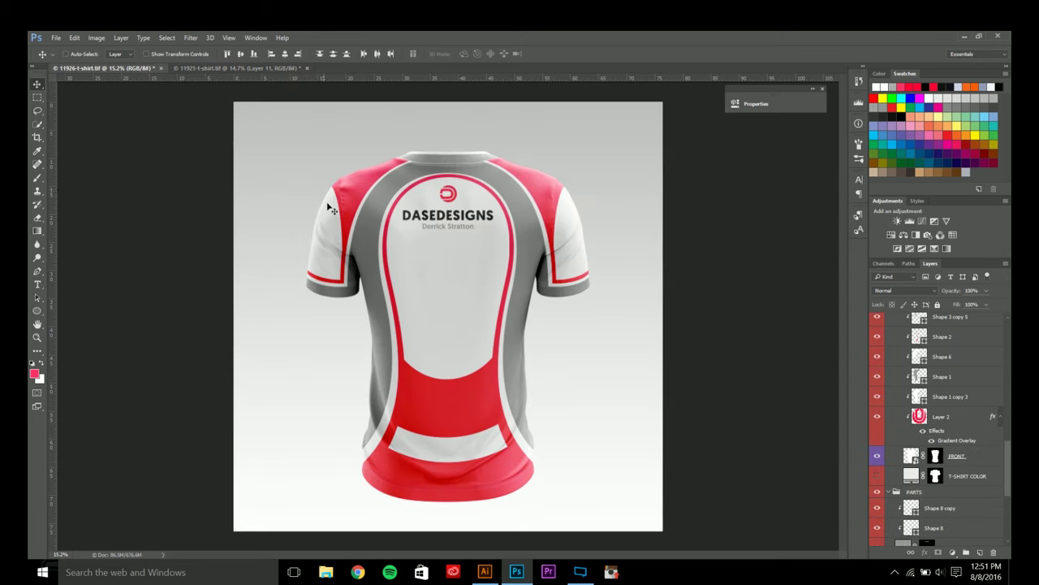
scroll(332, 210, "up", 2)
scroll(533, 235, "down", 2)
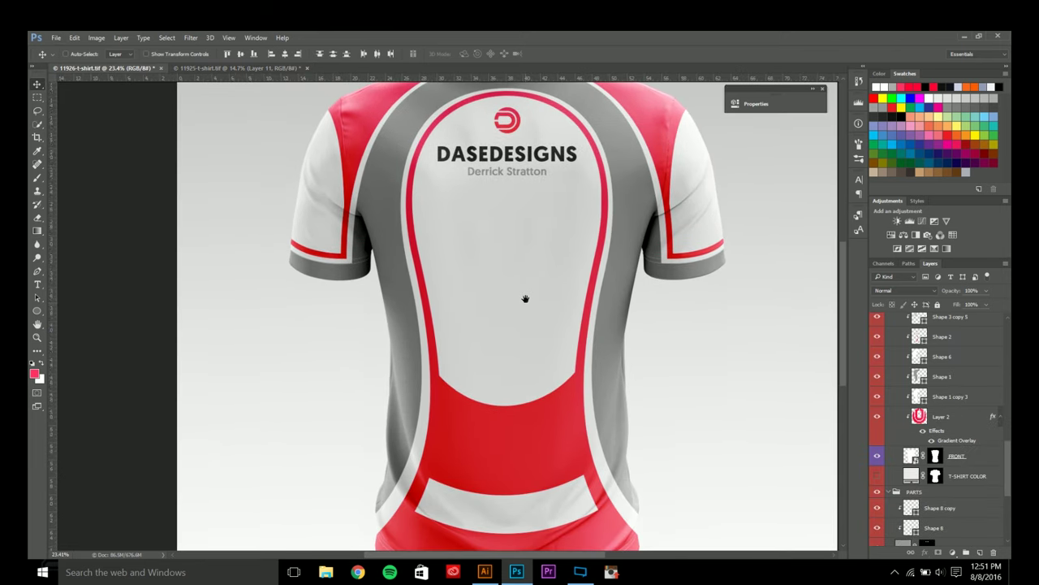
left_click_drag(489, 264, 461, 302)
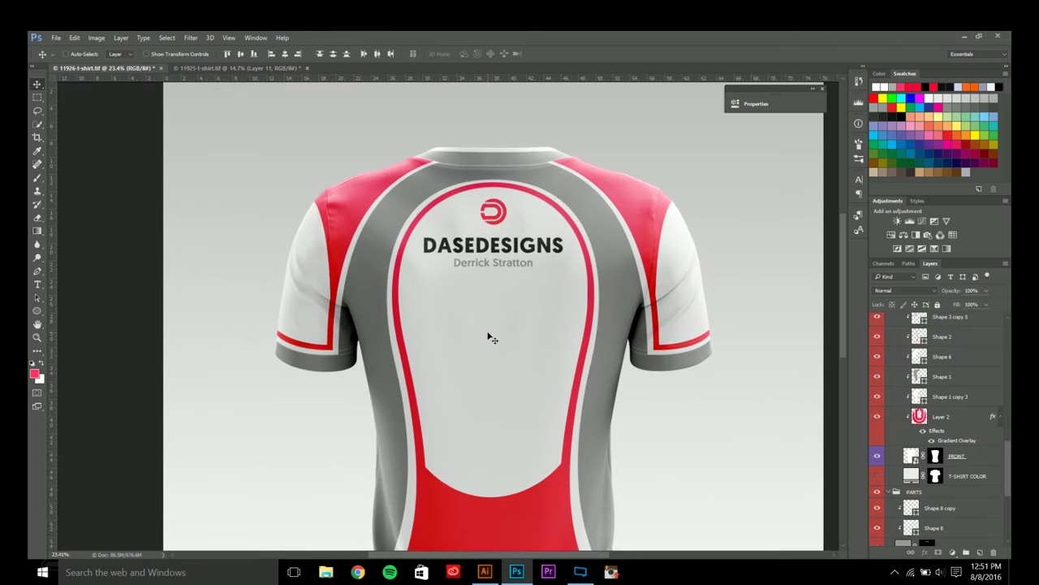
- Switch to Illustrator and copy the black logitech G logo from mlgumg.ai
left_click(485, 571)
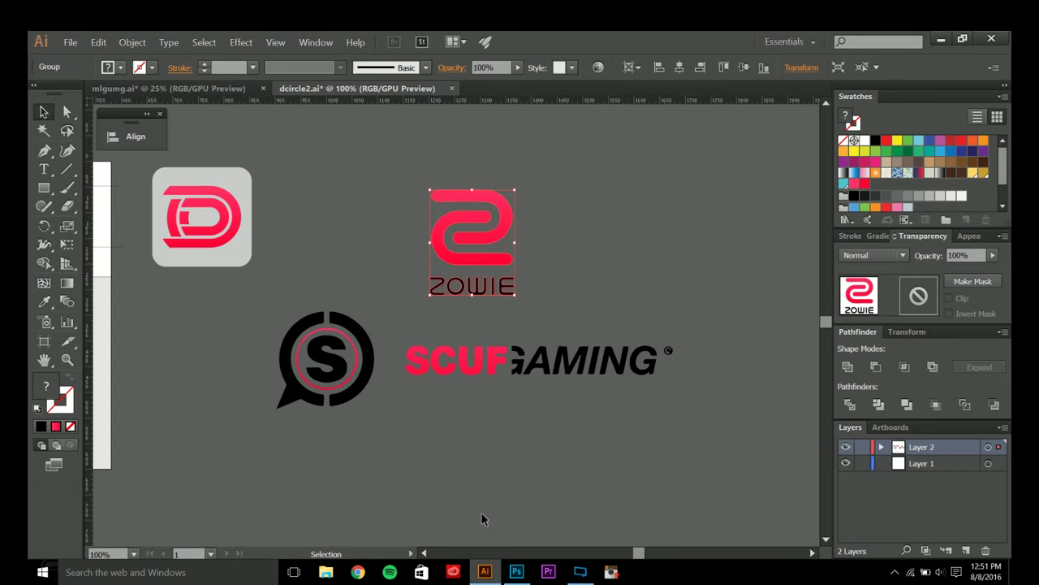
left_click(215, 88)
scroll(580, 360, "down", 2)
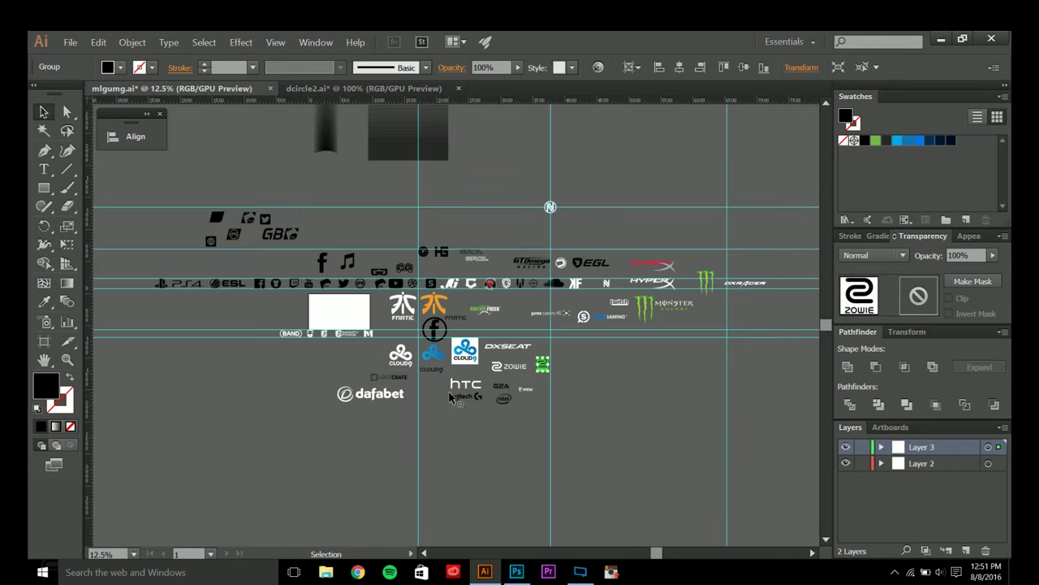
scroll(451, 393, "up", 3)
left_click(529, 403)
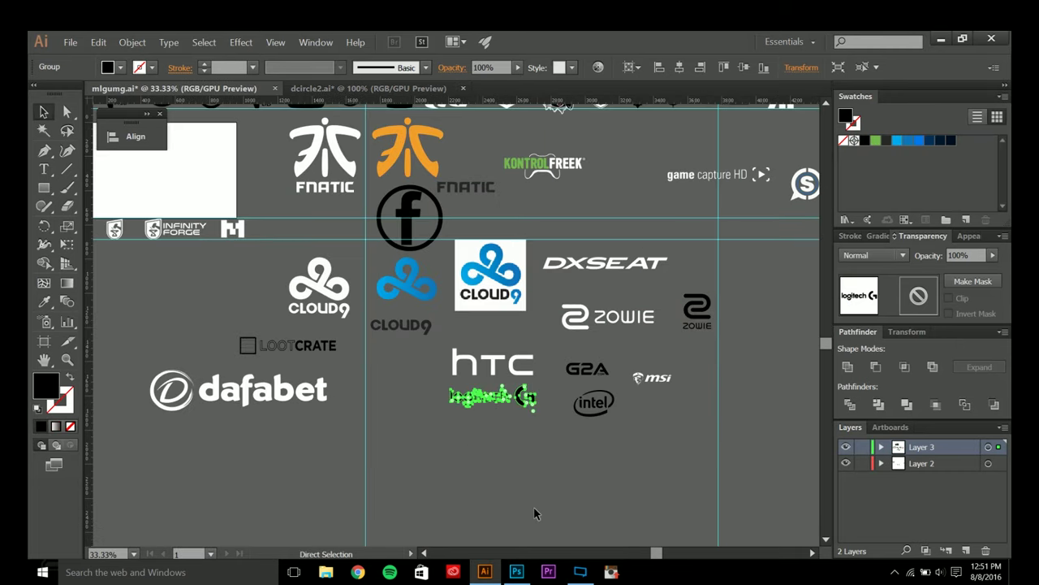
- Return to Photoshop and paste the logitech logo as pixels above Shape 7 copy 5 in 11926-t-shirt.tif
left_click(517, 572)
scroll(265, 269, "up", 2)
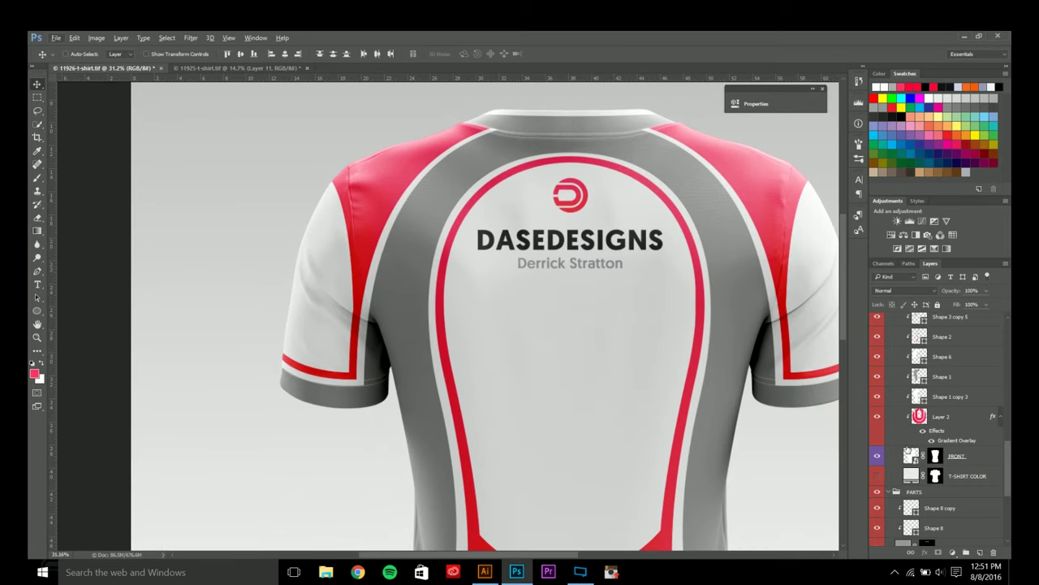
scroll(917, 455, "up", 10)
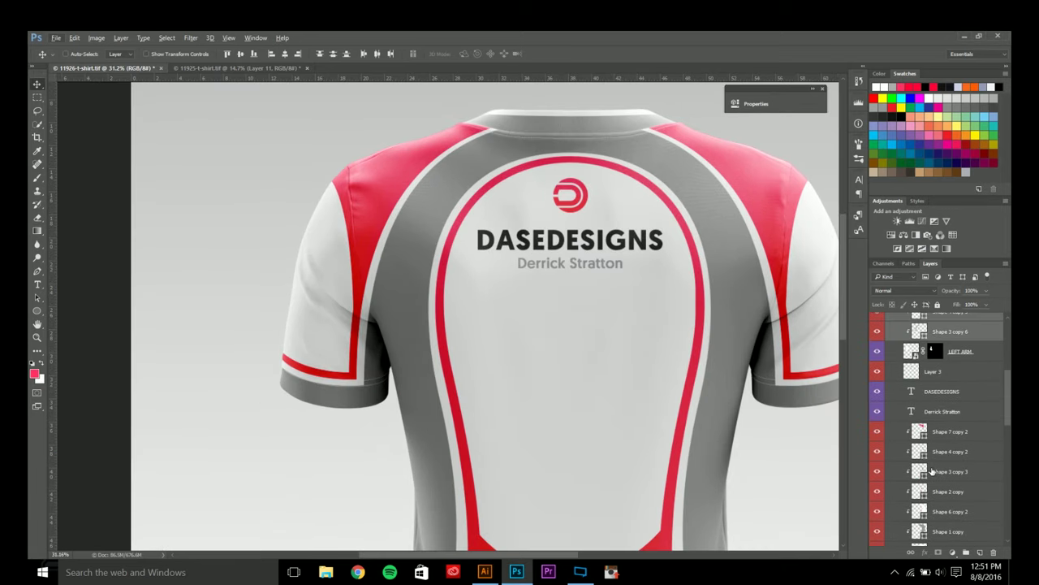
scroll(934, 467, "up", 5)
left_click(950, 398)
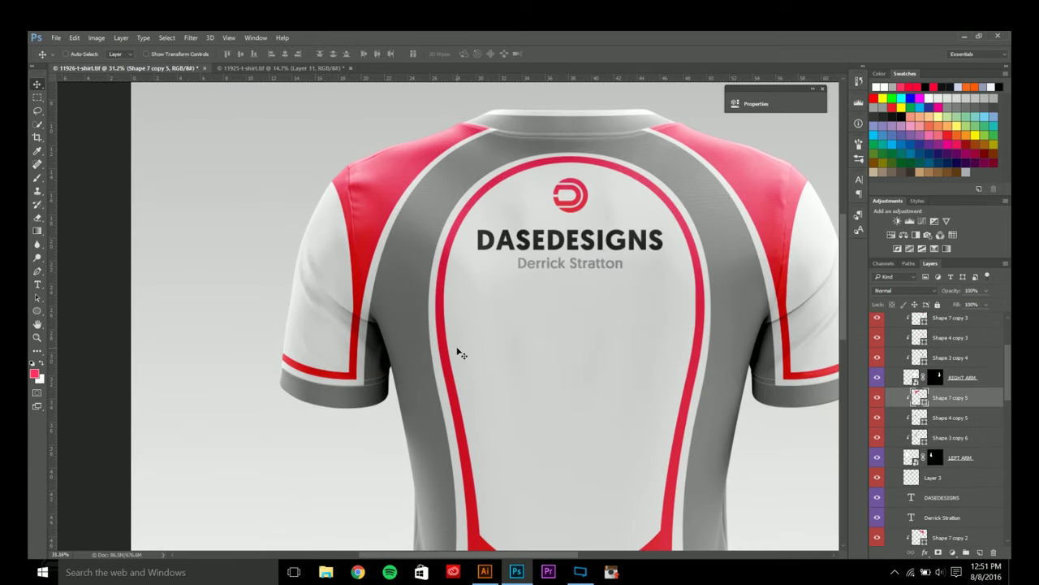
key("ctrl+v")
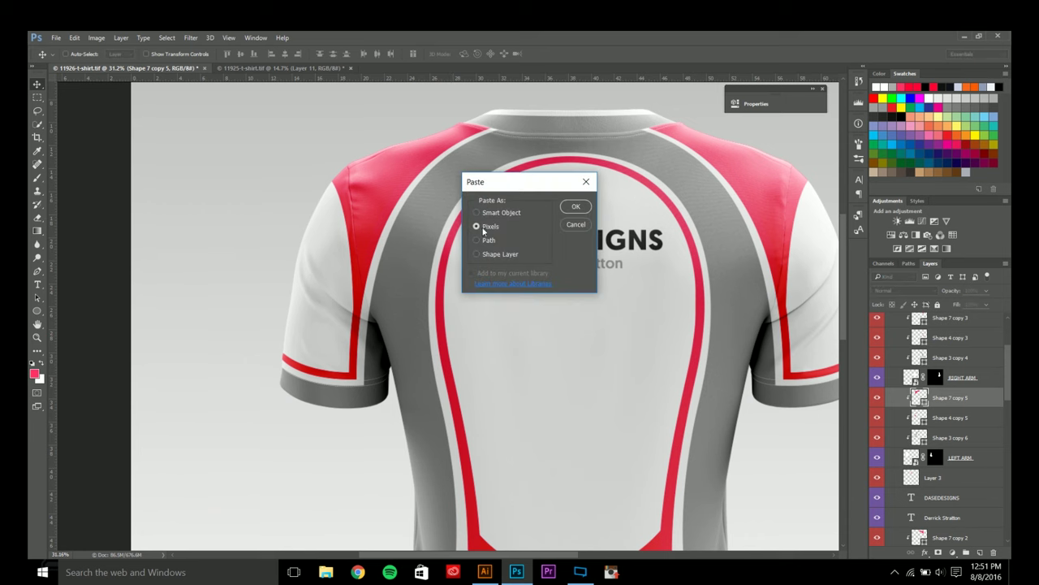
left_click(568, 207)
left_click(372, 53)
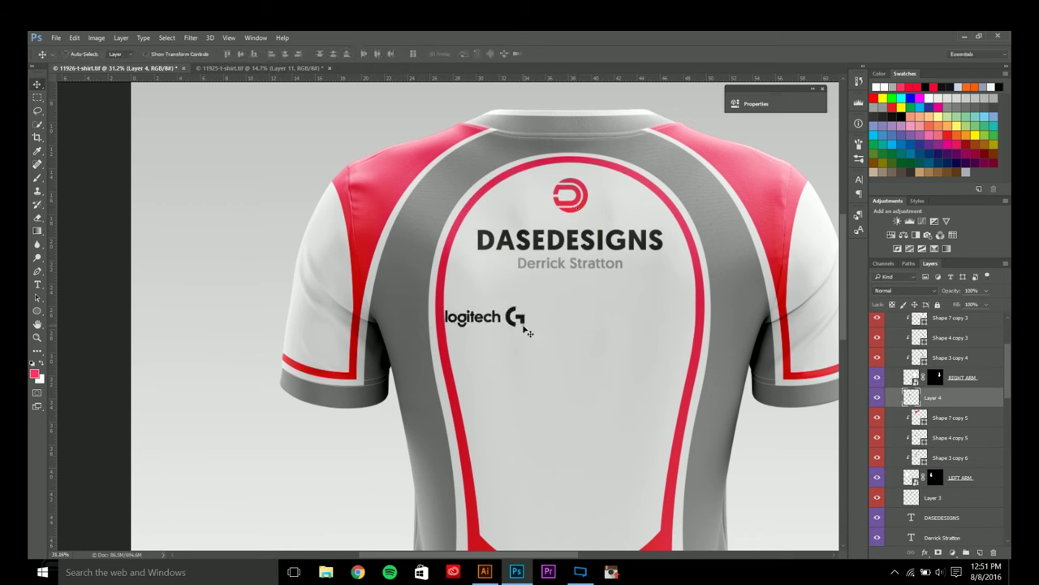
- Move the logitech logo onto the lower left sleeve and rotate it about 19° clockwise
left_click(580, 571)
left_click(517, 571)
left_click_drag(510, 318, 349, 366)
key("ctrl+t")
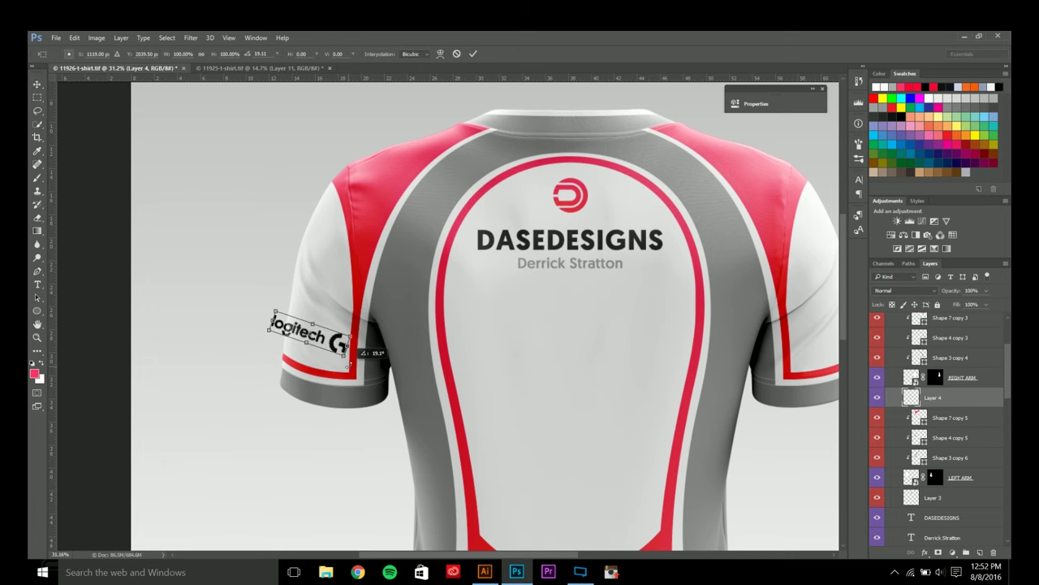
key("Return")
- Enlarge the logitech logo slightly and shift it outward so its start extends past the left sleeve's edge
scroll(337, 369, "up", 2)
key("ctrl+t")
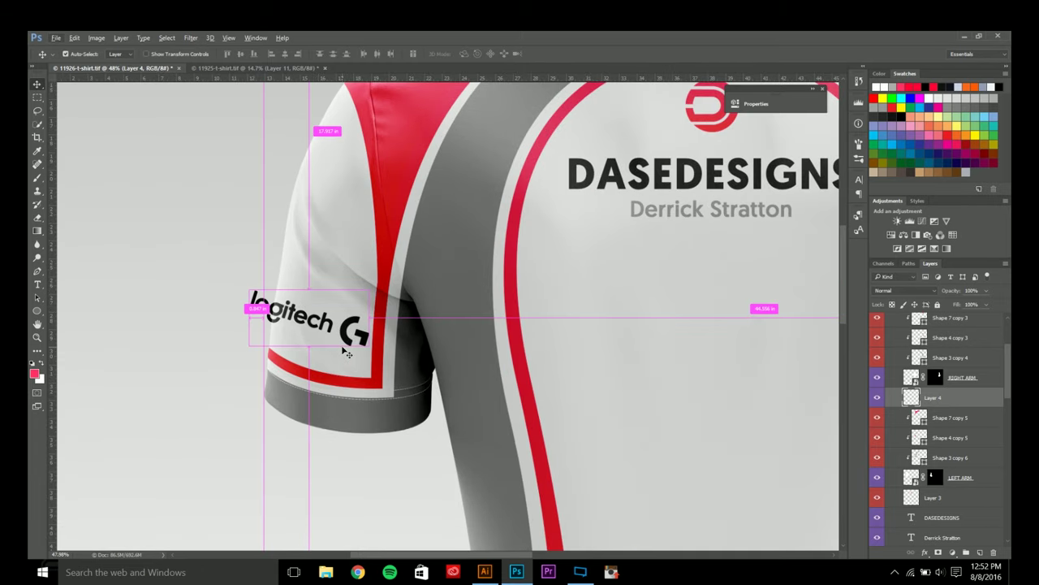
left_click_drag(372, 347, 342, 346)
key("Return")
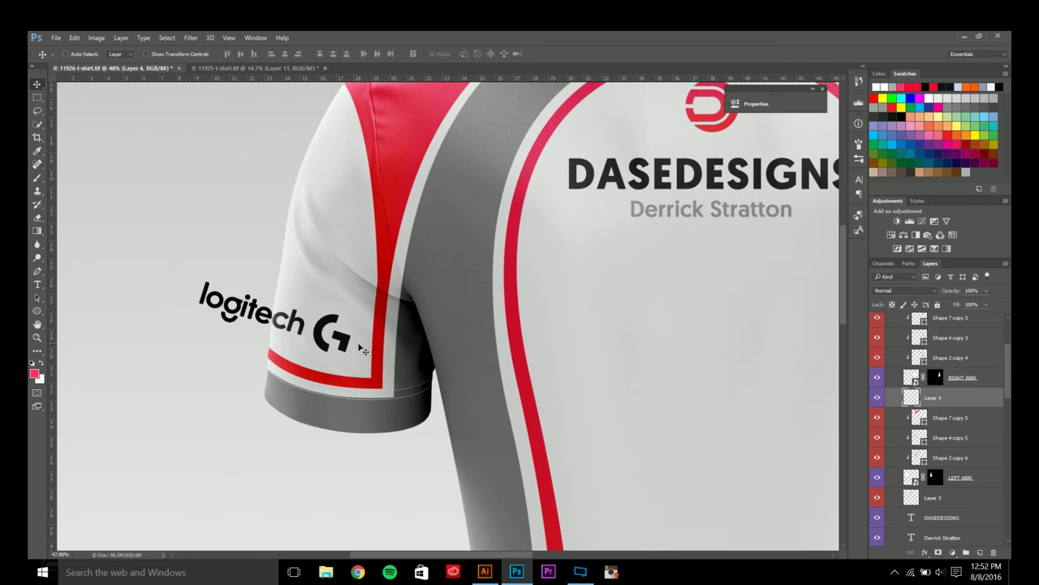
- Copy the red and black ZOWIE logo from dcircle2.ai in Illustrator and paste it above Layer 4 in Photoshop
left_click(485, 572)
left_click_drag(519, 457, 447, 485)
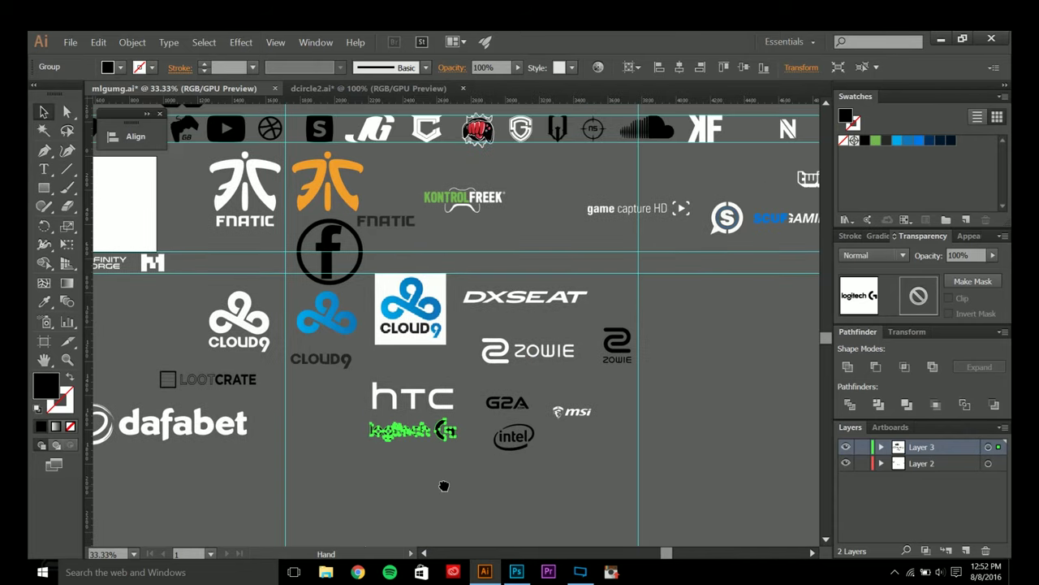
left_click(369, 88)
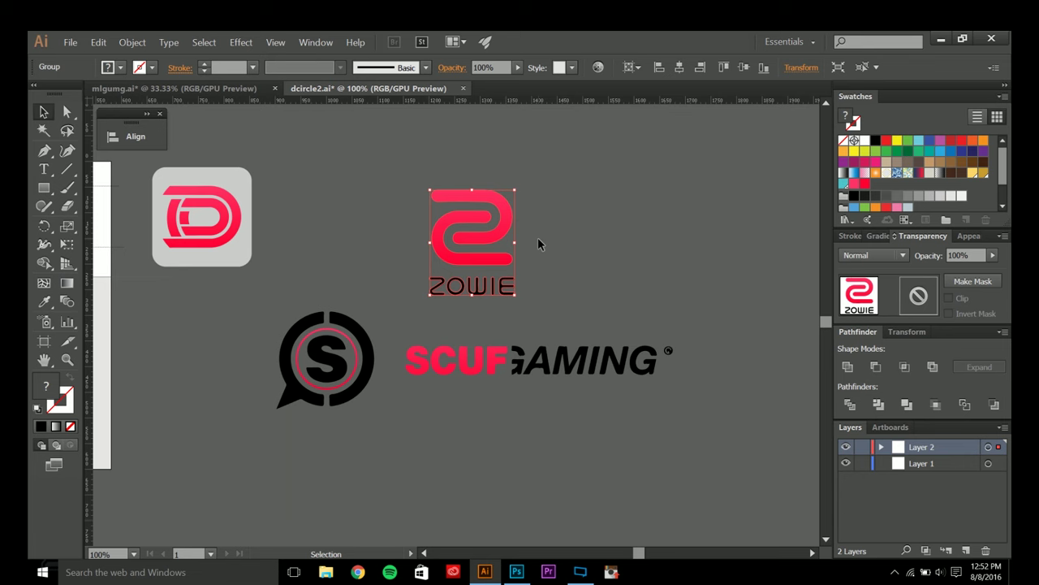
left_click_drag(313, 243, 419, 278)
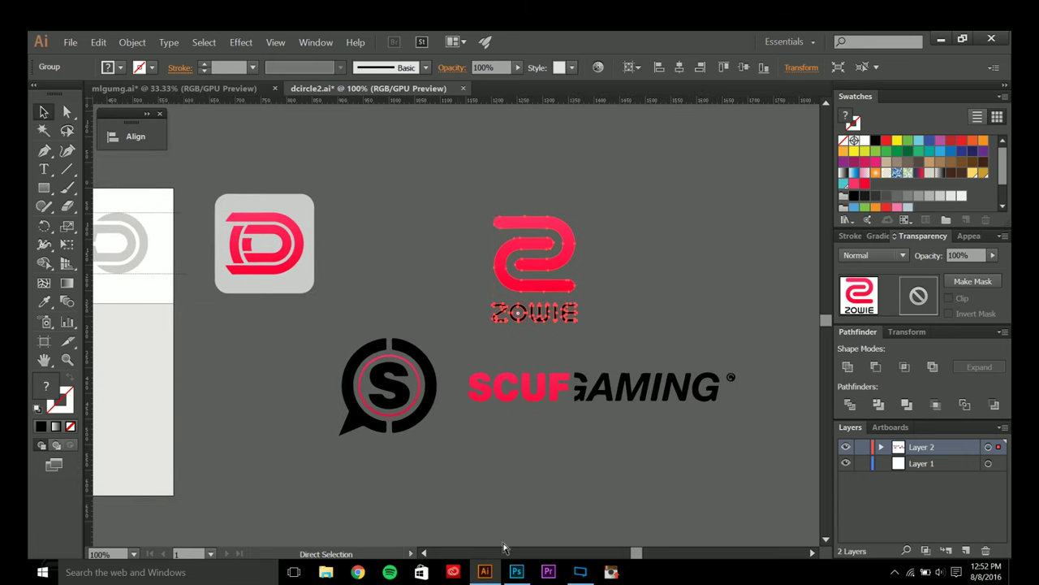
left_click(517, 571)
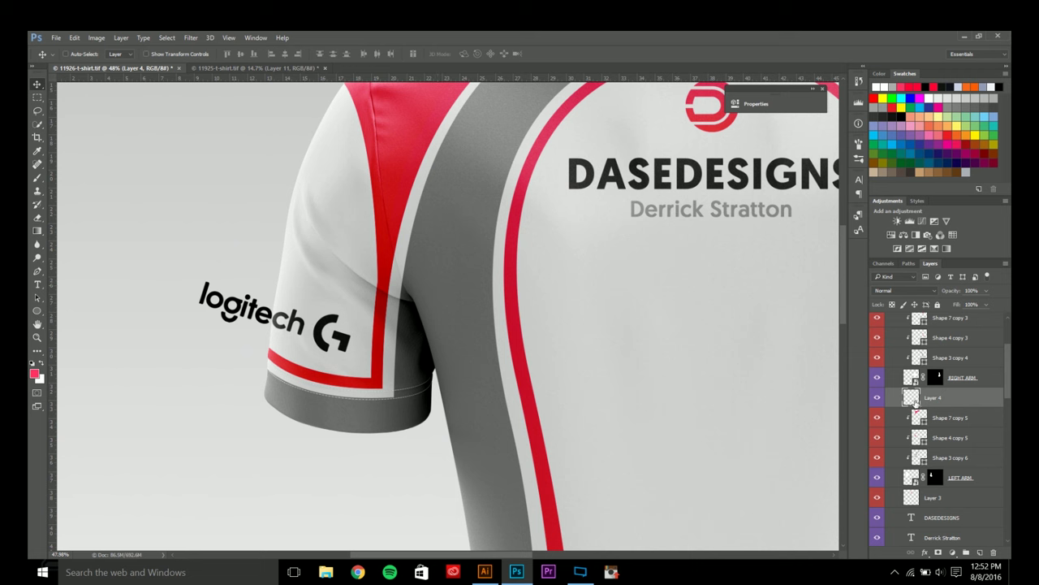
key("ctrl+v")
left_click(575, 205)
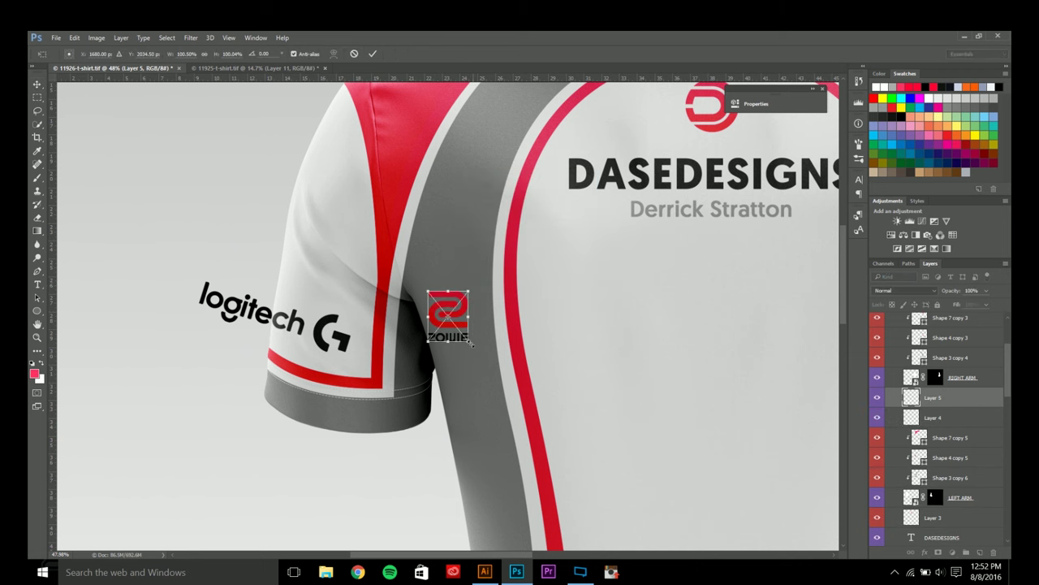
- Enlarge and tilt the ZOWIE logo, placing it above the logitech logo on the left sleeve
left_click_drag(471, 342, 331, 288)
left_click_drag(325, 246, 343, 228)
key("Return")
key("ctrl+0")
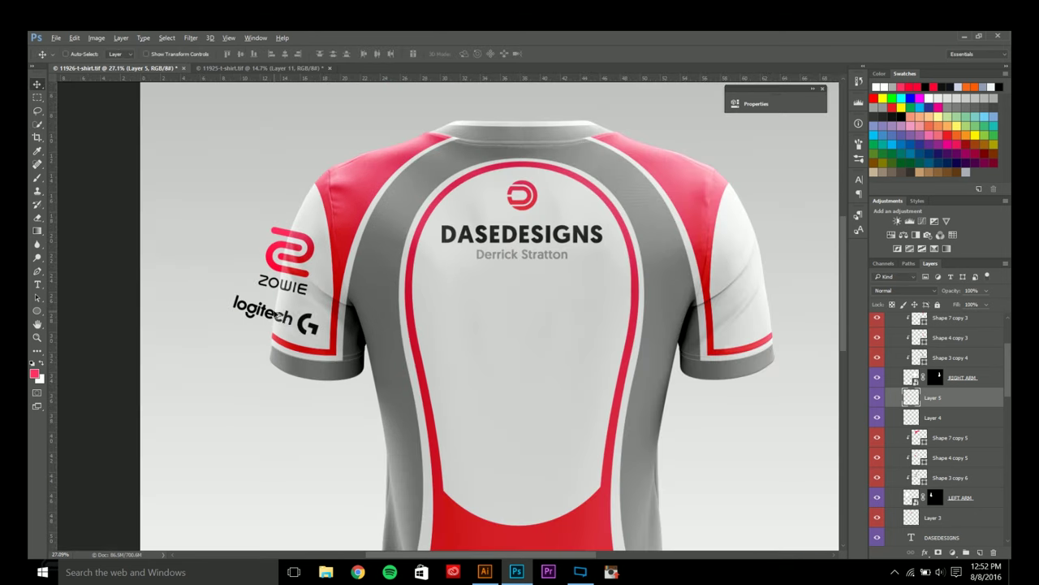
- Clip Layer 5 and Layer 4, the two sleeve logos, to the LEFT ARM layer
left_click(925, 418, "shift")
right_click(933, 411)
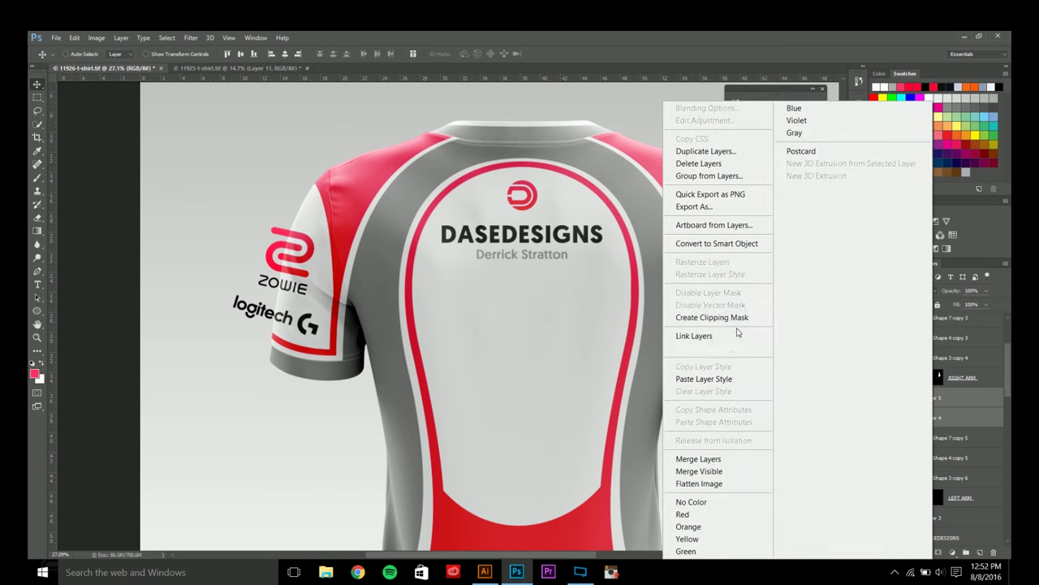
left_click(714, 316)
scroll(518, 329, "down", 5)
scroll(495, 340, "up", 2)
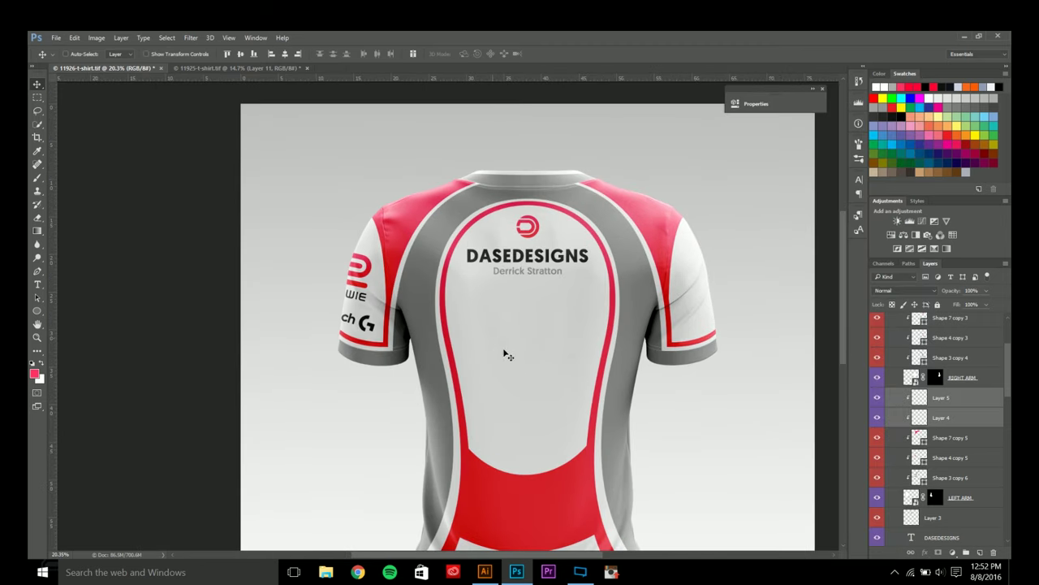
left_click_drag(506, 356, 494, 341)
- Duplicate the ZOWIE and logitech layers above Shape 7 copy 3, then move and tilt the copies onto the right sleeve
scroll(954, 412, "up", 3)
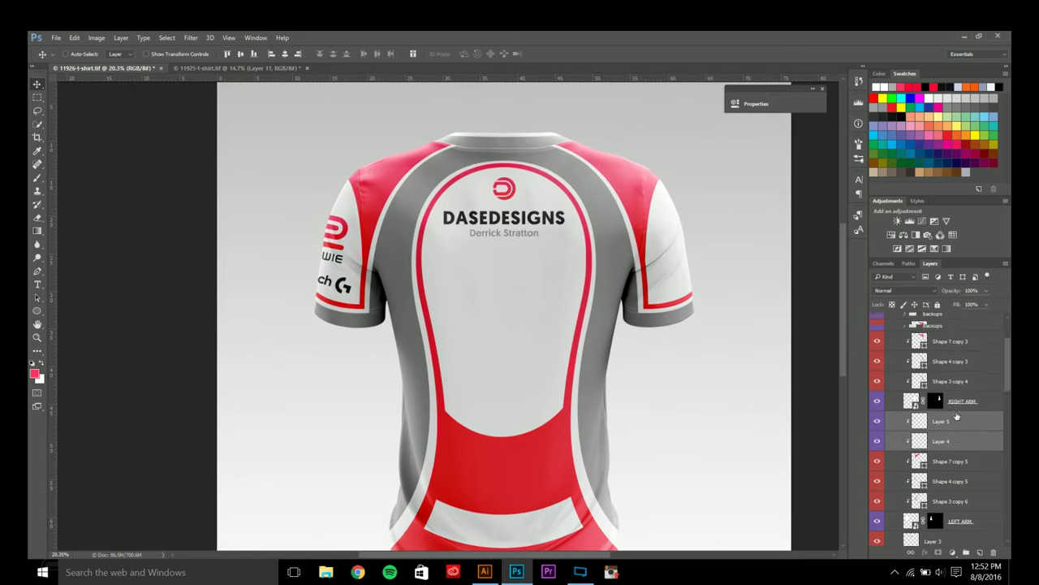
left_click_drag(947, 458, 939, 367)
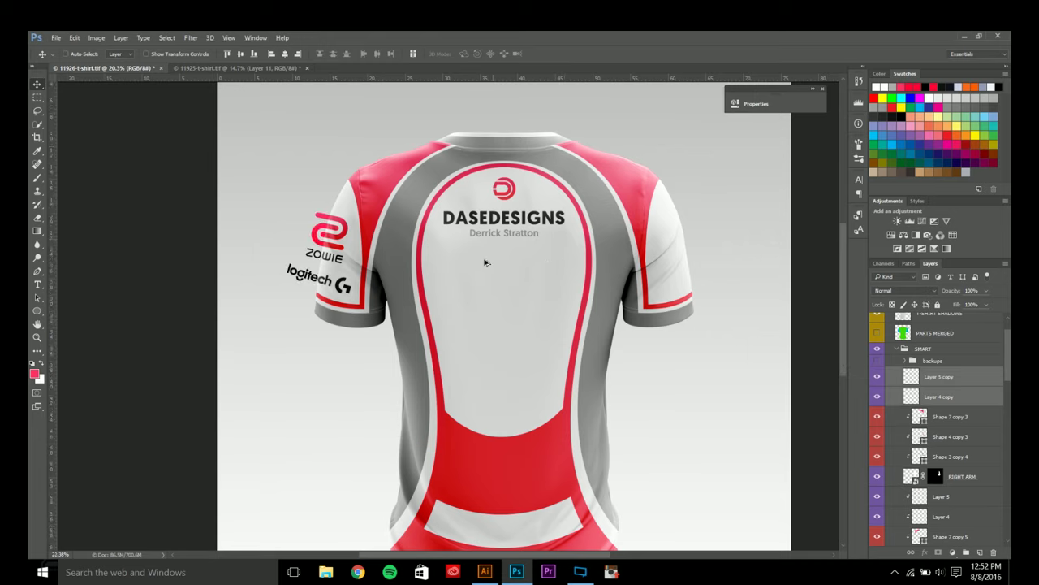
scroll(484, 263, "up", 2)
key("ctrl+t")
left_click_drag(277, 302, 735, 263)
scroll(706, 328, "up", 2)
mouse_move(661, 298)
left_mouse_down()
mouse_move(678, 304)
mouse_move(705, 284)
mouse_move(675, 290)
mouse_move(676, 302)
left_mouse_up()
key("Return")
key("Return")
- Rotate the copied ZOWIE logo slightly and shift it outward above the logitech logo on the right sleeve
left_click(925, 376)
key("ctrl+t")
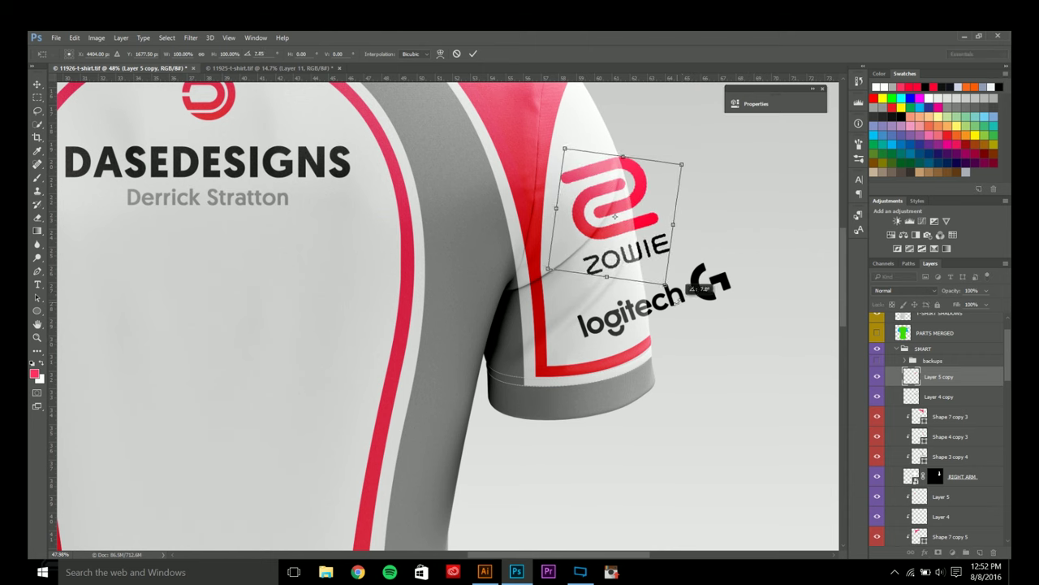
left_click_drag(653, 258, 665, 254)
key("Return")
- Clip Layer 5 copy and Layer 4 copy to the RIGHT ARM layer
left_click(939, 396, "shift")
right_click(946, 396)
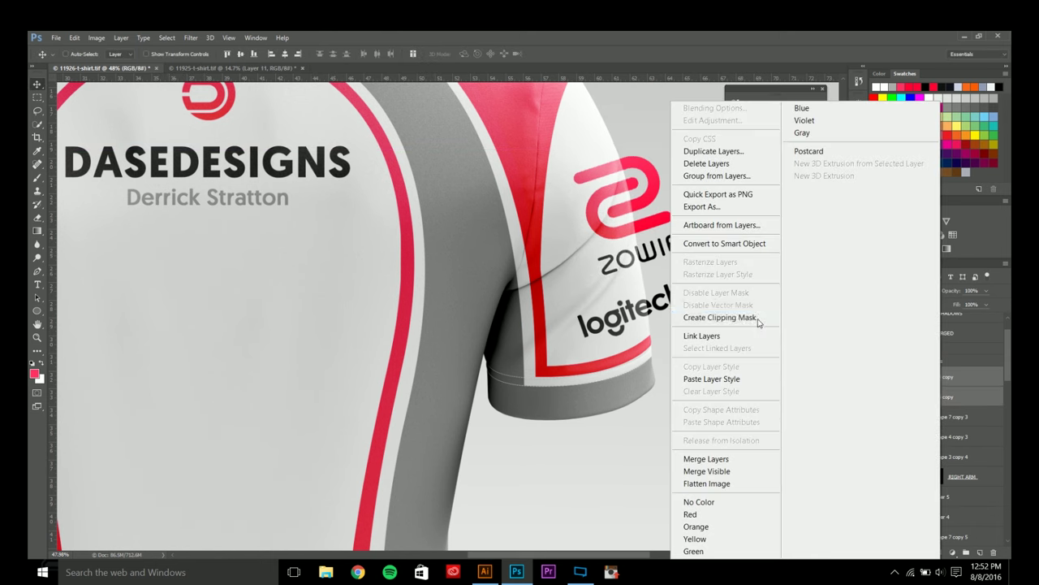
left_click(758, 318)
key("ctrl+0")
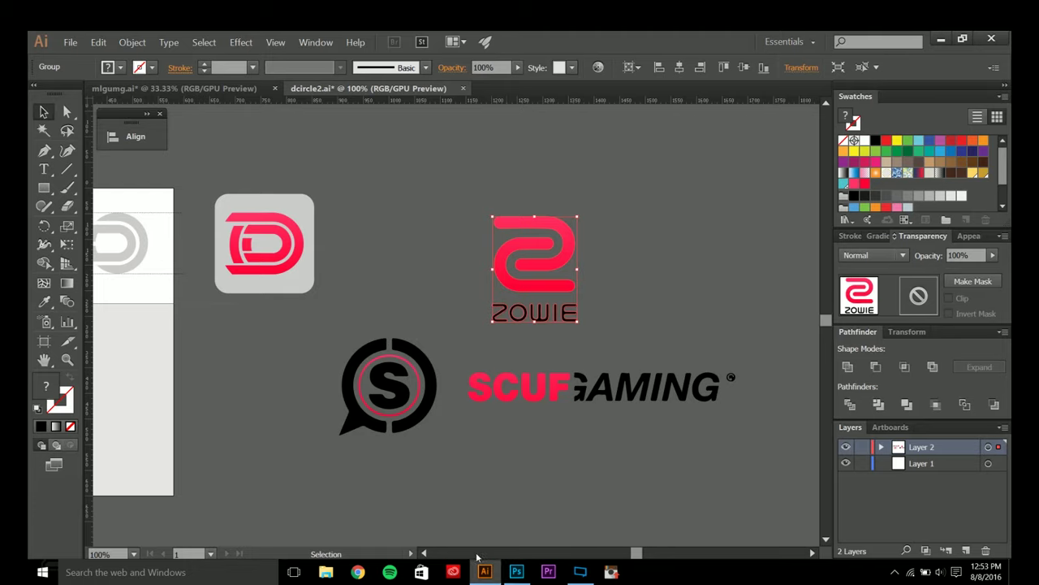
- Copy the horizontal ZOWIE logo from Illustrator into the Photoshop mockup, enlarging and centring it on the back below the name text
left_click(484, 572)
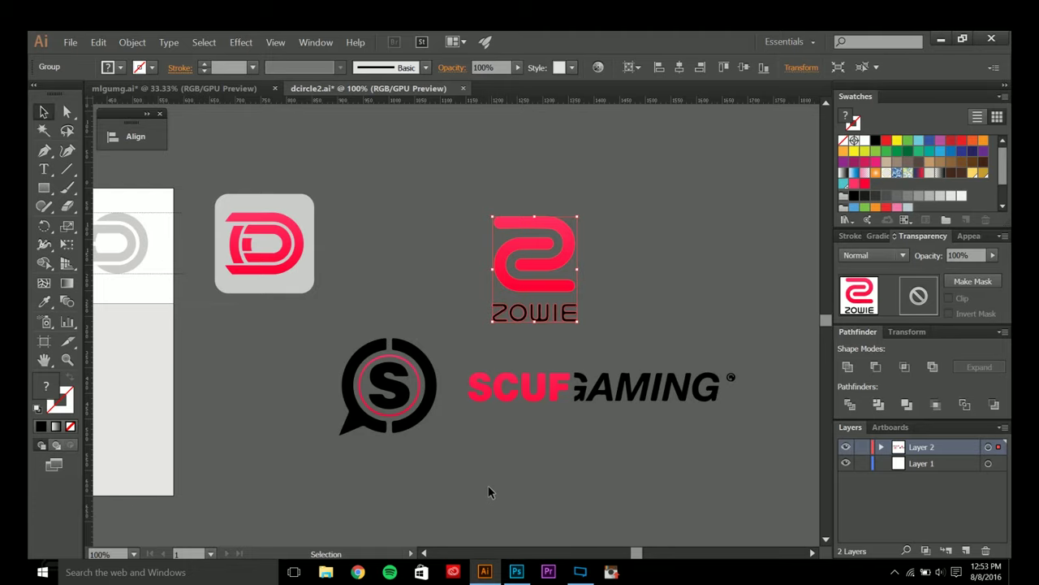
left_click(244, 88)
key("ctrl+c")
key("alt+Tab")
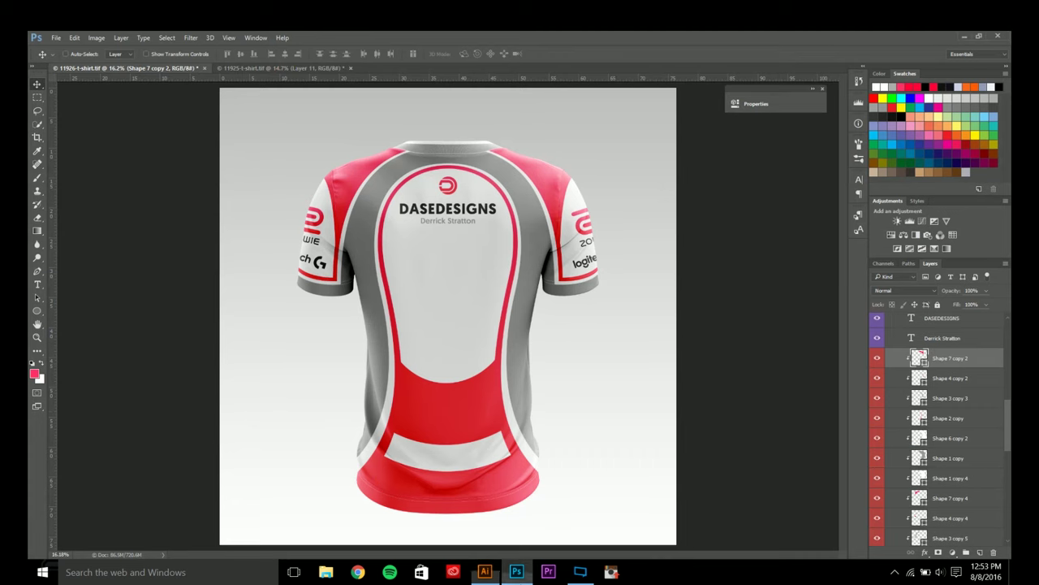
key("ctrl+v")
left_click(573, 208)
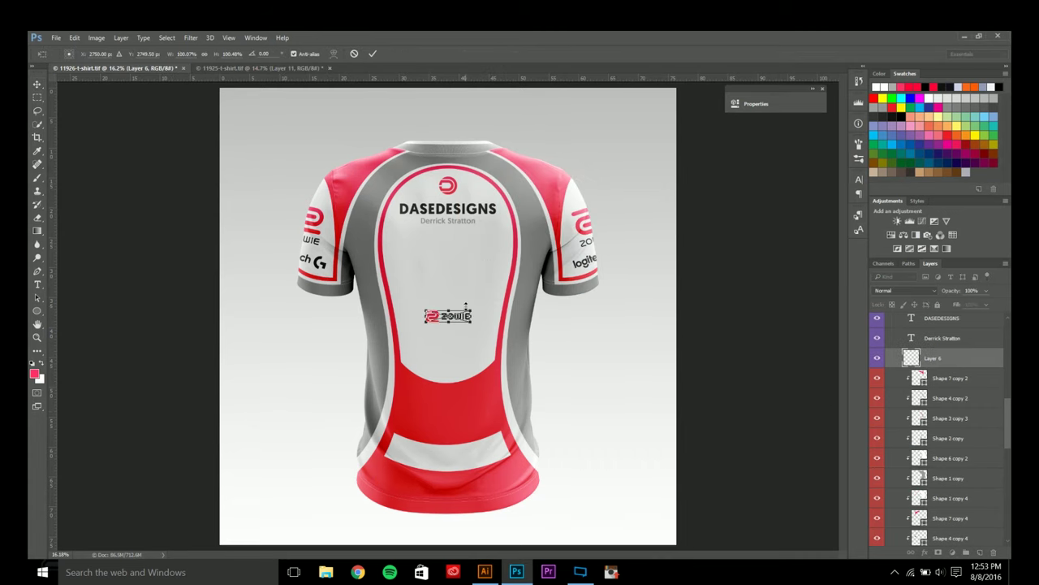
left_click_drag(472, 323, 461, 263)
key("Return")
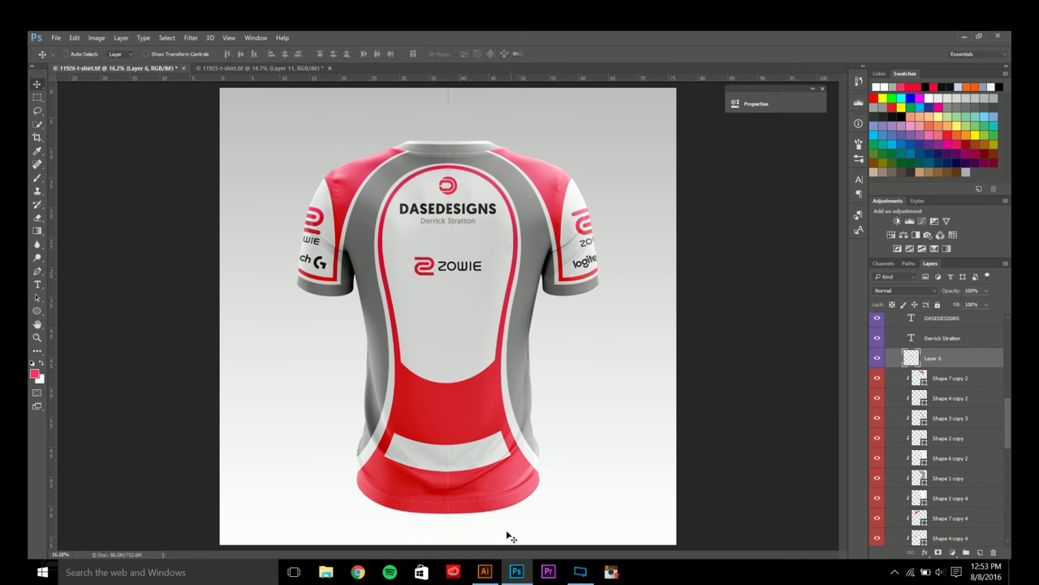
- Copy the logitech G logo from mlgumg.ai in Illustrator into the Photoshop mockup, scaling it to the ZOWIE logo's width directly beneath it
left_click(485, 572)
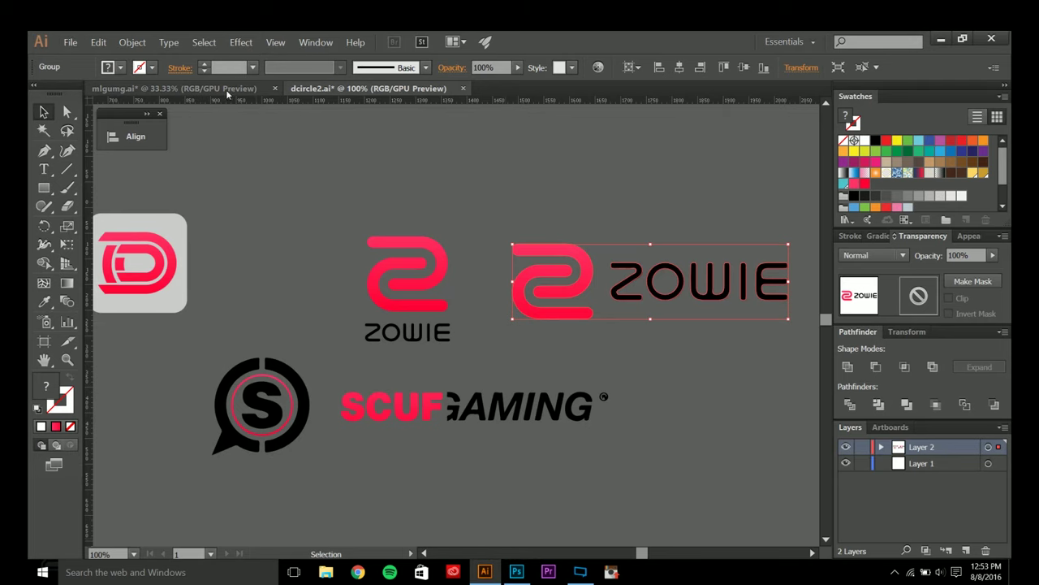
left_click(225, 88)
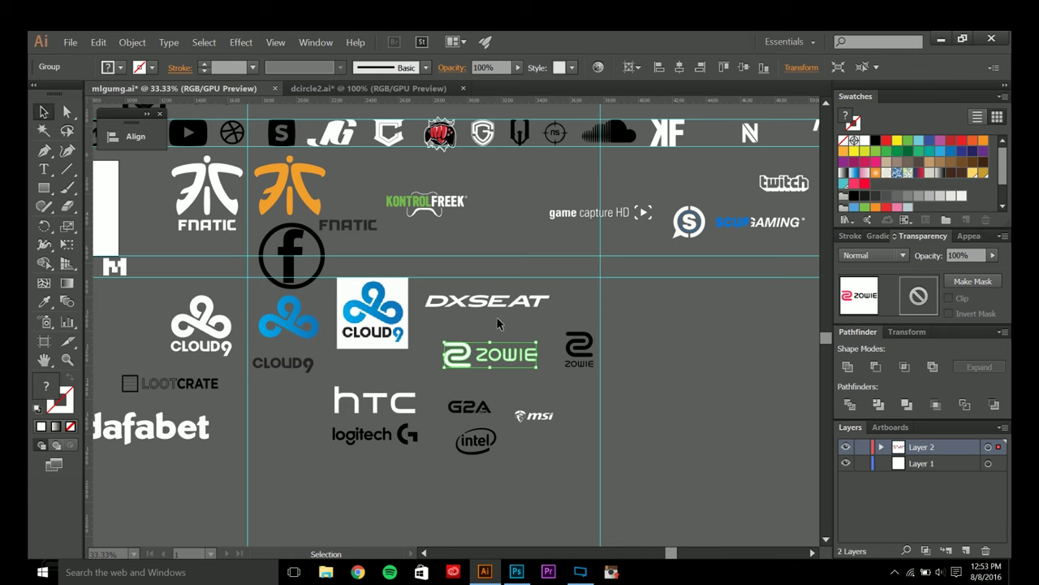
left_click(418, 433)
left_click(517, 572)
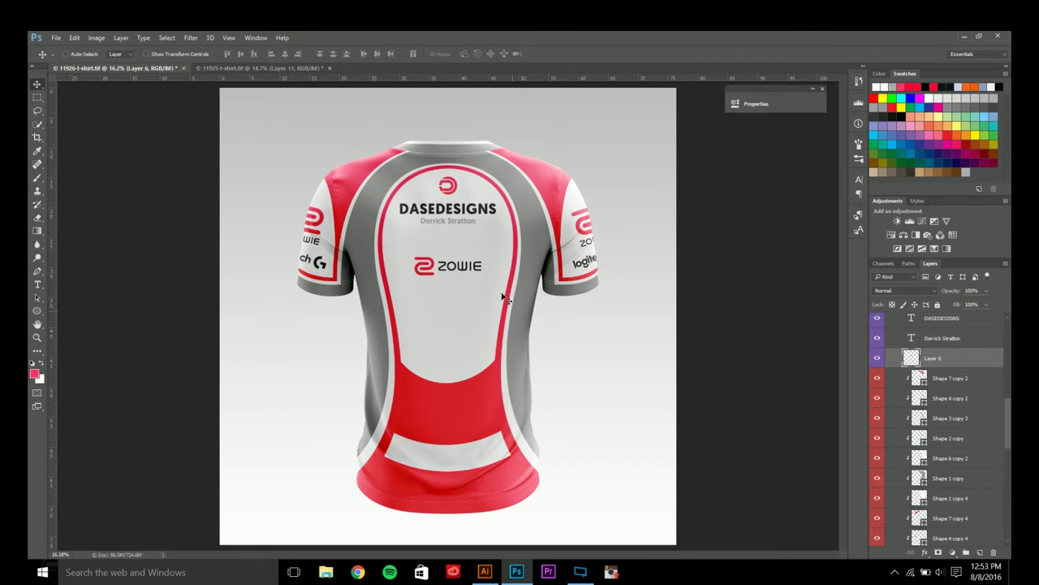
key("ctrl+v")
key("Return")
scroll(469, 323, "up", 2)
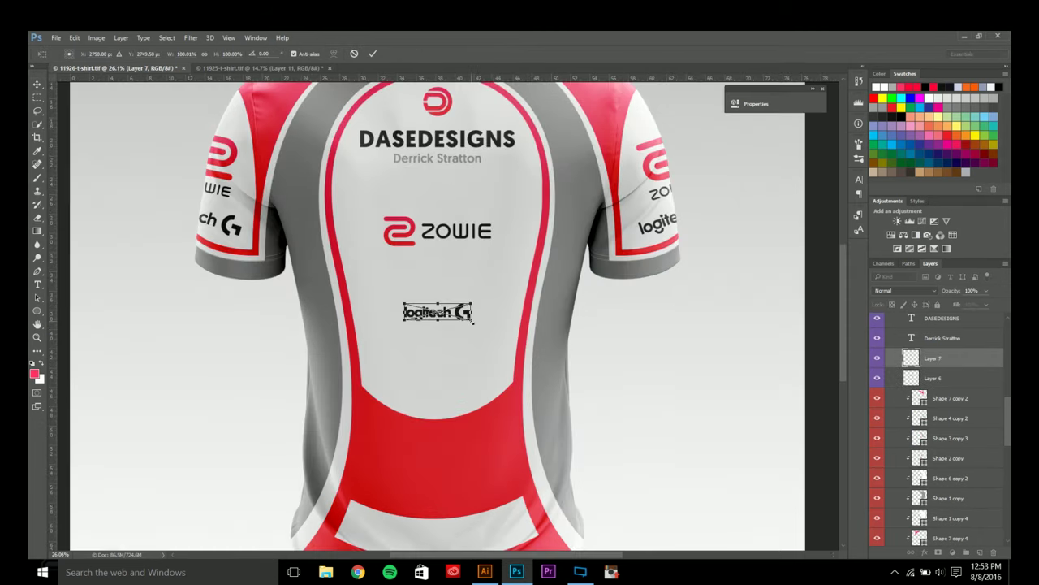
left_click_drag(473, 322, 474, 289)
key("Return")
- Switch to Illustrator, recolour the white G FUEL logo black in mlgumg.ai and copy it
left_click(485, 571)
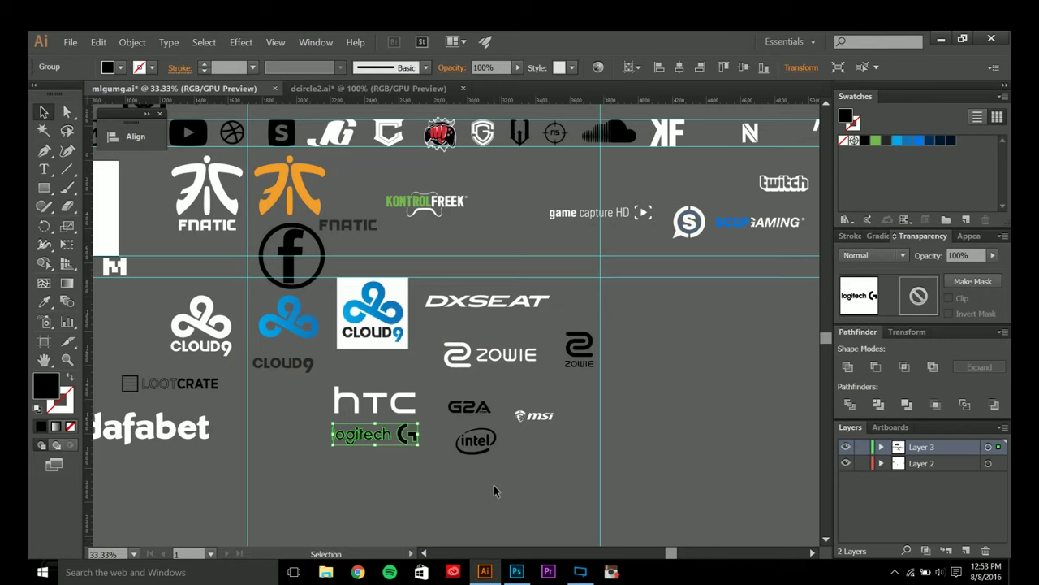
left_click(478, 481)
left_click_drag(690, 379, 608, 469)
left_click_drag(435, 367, 524, 412)
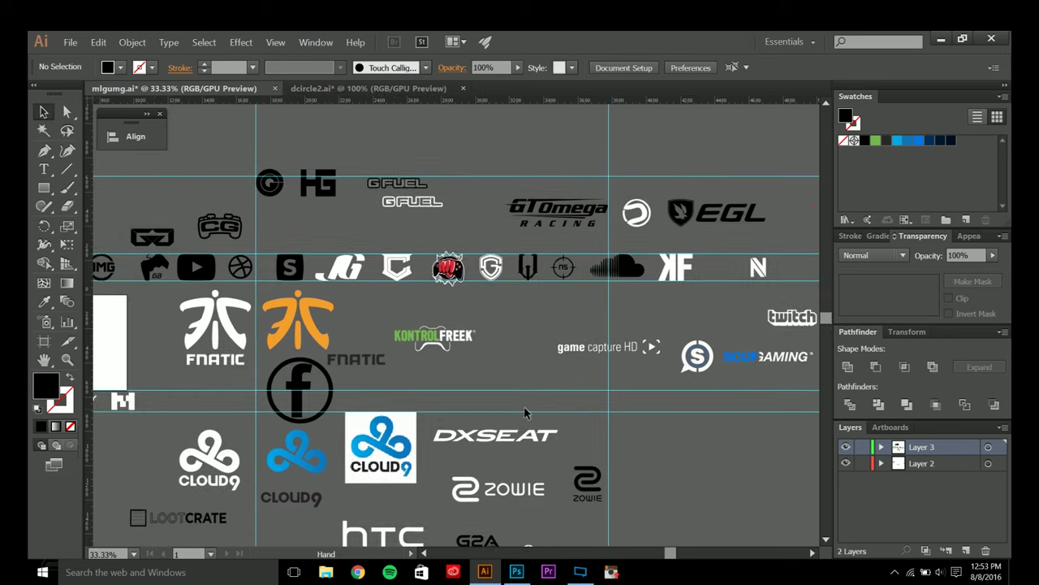
left_click(445, 203)
key("i")
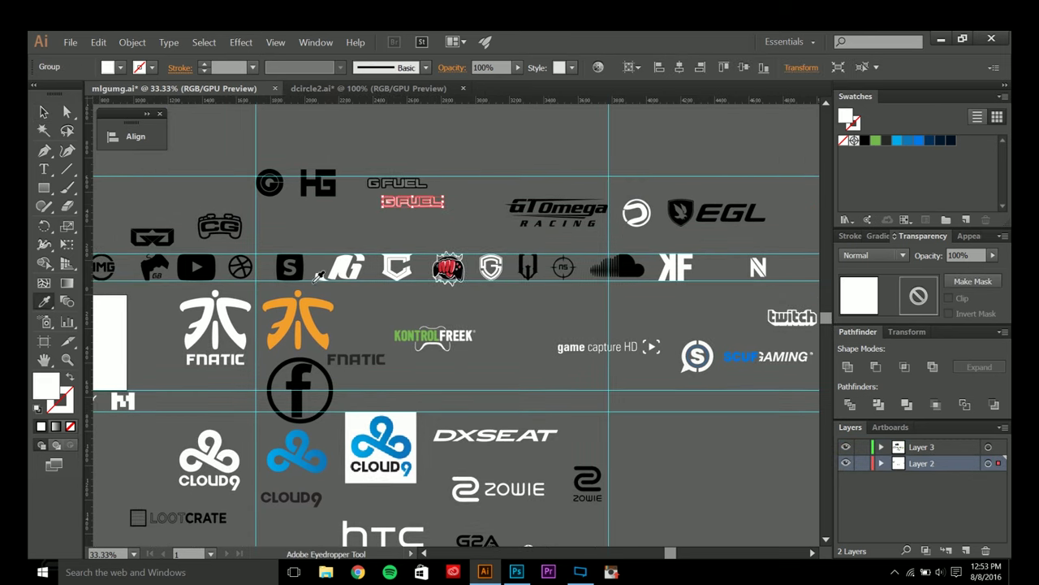
key("ctrl+c")
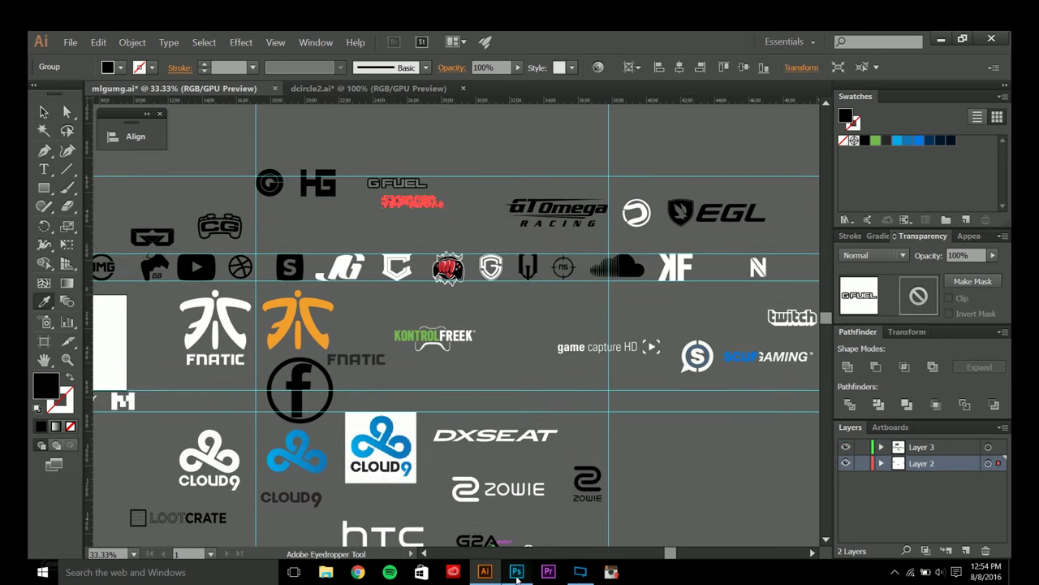
- Switch to Photoshop and paste the G FUEL logo as pixels, scaling it to about 226% beneath the logitech logo
left_click(516, 572)
key("ctrl+v")
left_click(577, 207)
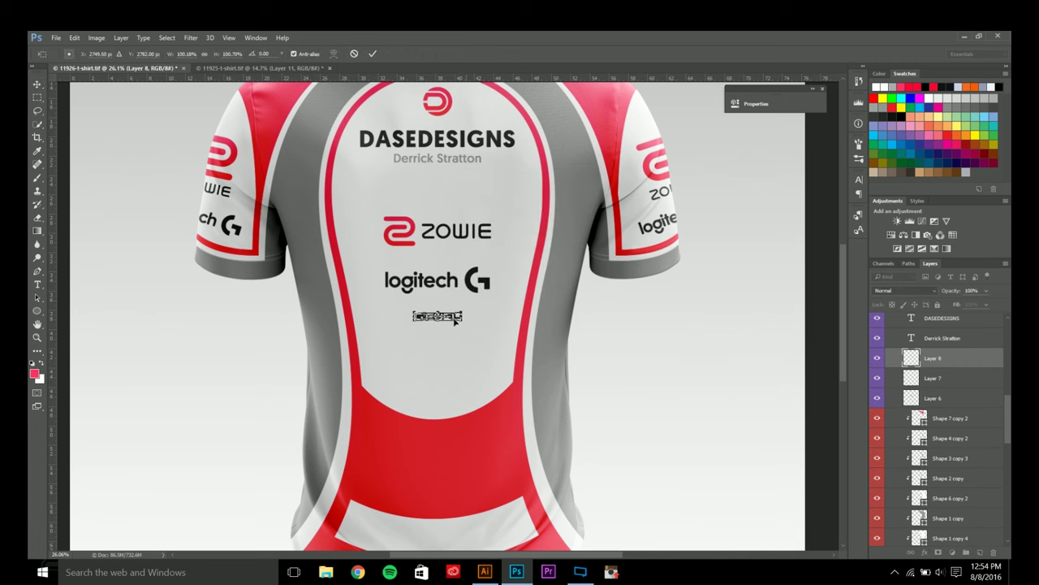
left_click_drag(460, 321, 489, 344)
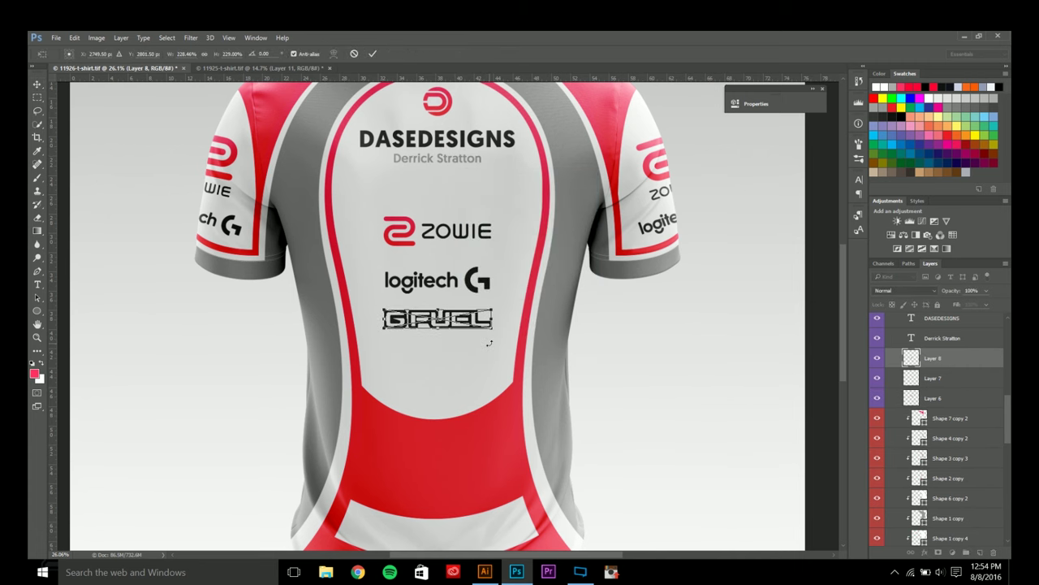
key("Return")
- Copy the SCUF Gaming emblem and wordmark from dcircle2.ai in Illustrator into the Photoshop mockup, scaled to about 117% and centred beneath G FUEL
left_click(484, 572)
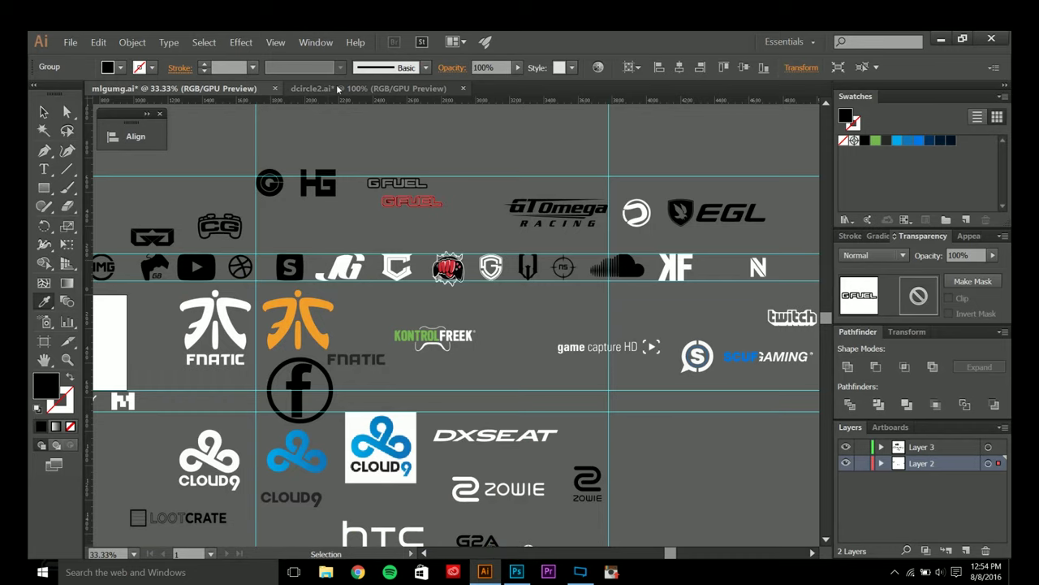
left_click(367, 88)
key("v")
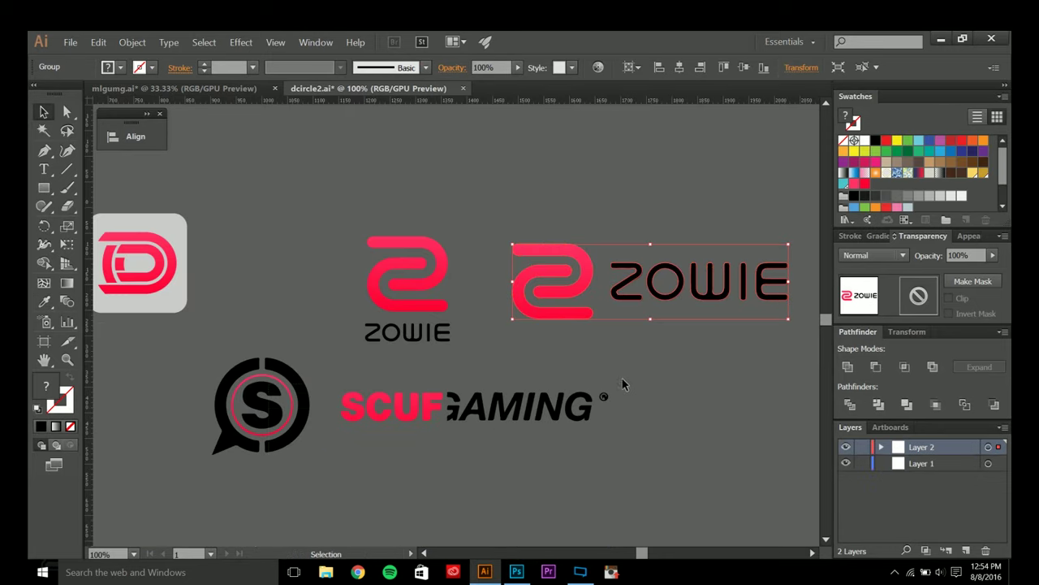
left_click_drag(625, 385, 284, 430)
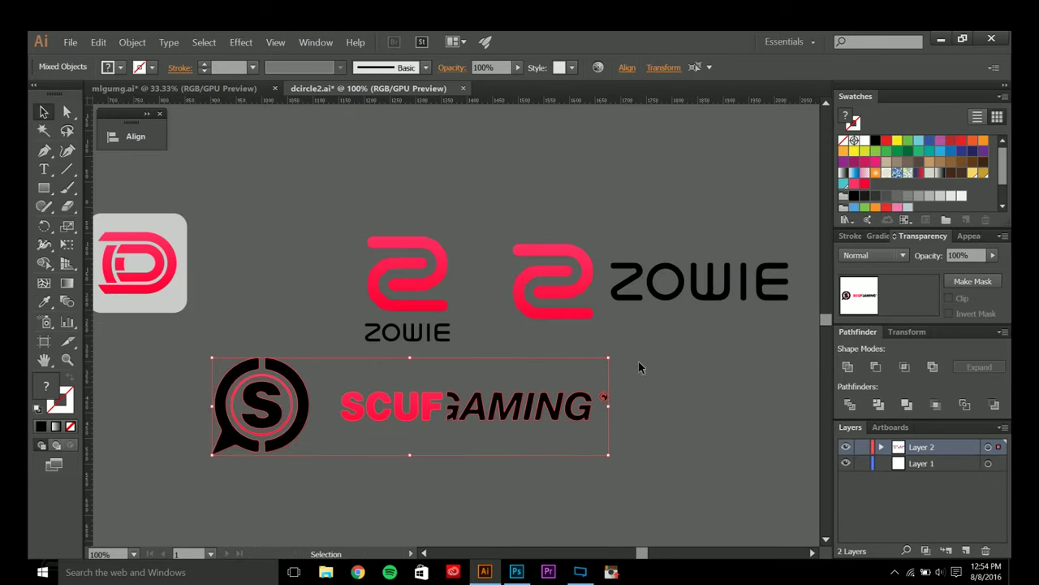
key("ctrl+c")
left_click(517, 572)
left_click_drag(503, 484, 493, 295)
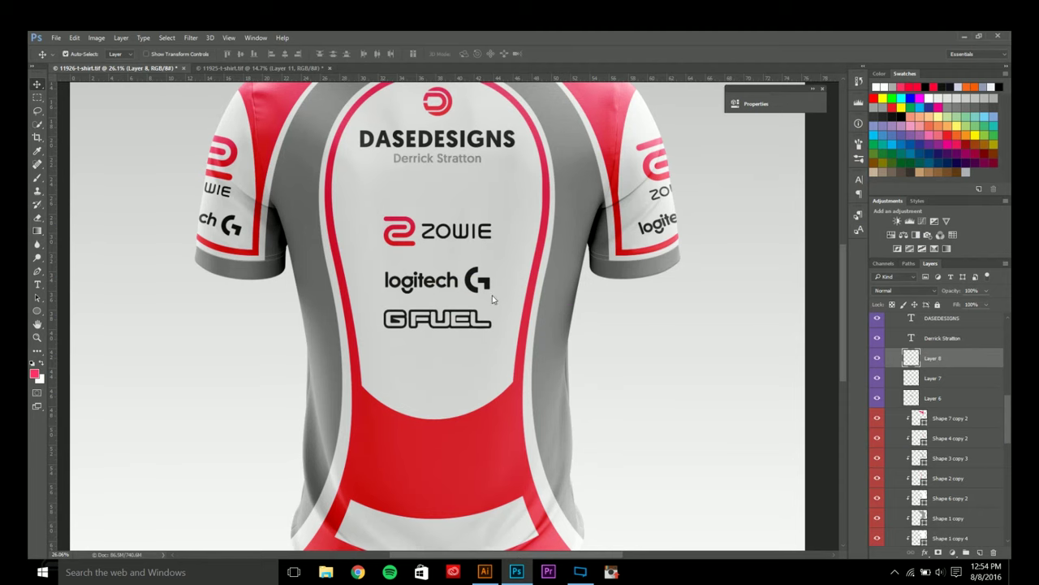
left_click(576, 205)
left_click_drag(492, 331, 457, 360)
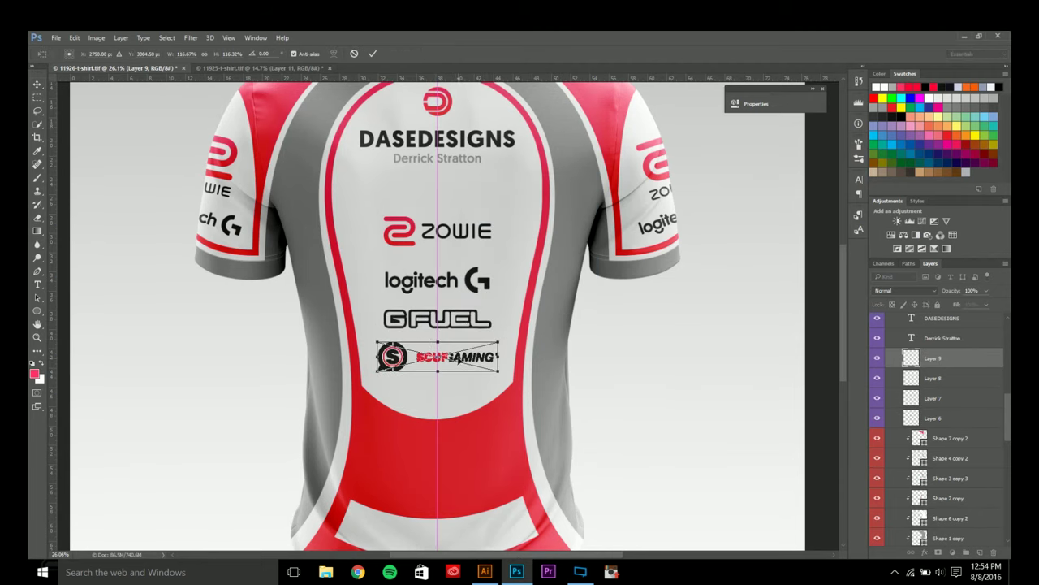
key("Return")
- Move the logitech logo on Layer 7 and the G FUEL logo on Layer 8 slightly upward to tighten the stack's spacing
left_click(882, 381)
left_click(877, 377)
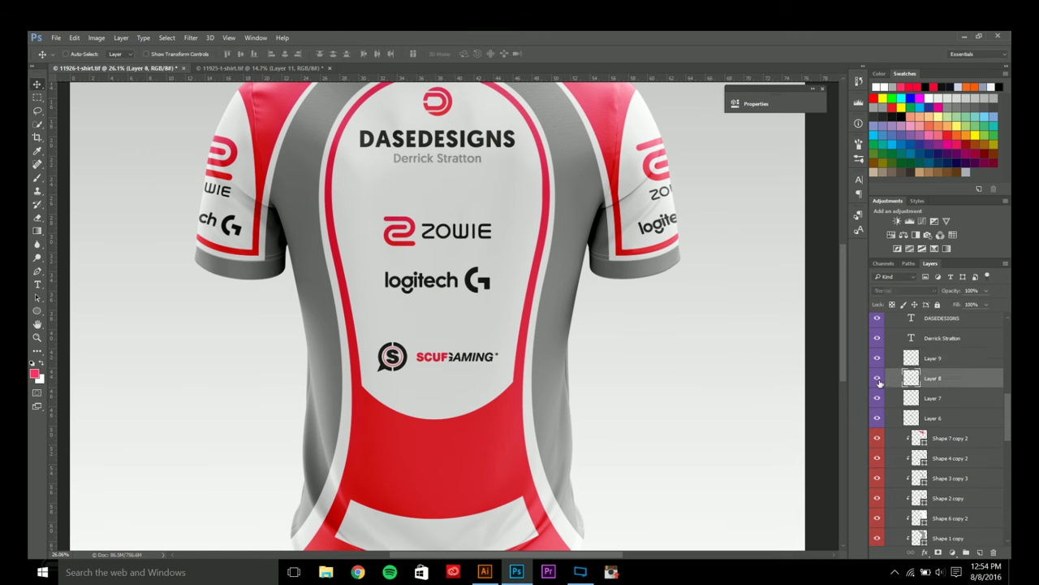
left_click(877, 377)
left_click(932, 398)
left_click_drag(490, 299, 488, 289)
left_click(932, 377)
left_click_drag(474, 335, 474, 322)
- Move the SCUF Gaming logo on Layer 9 up closer to G FUEL and scale it down to about 90%
left_click(942, 358)
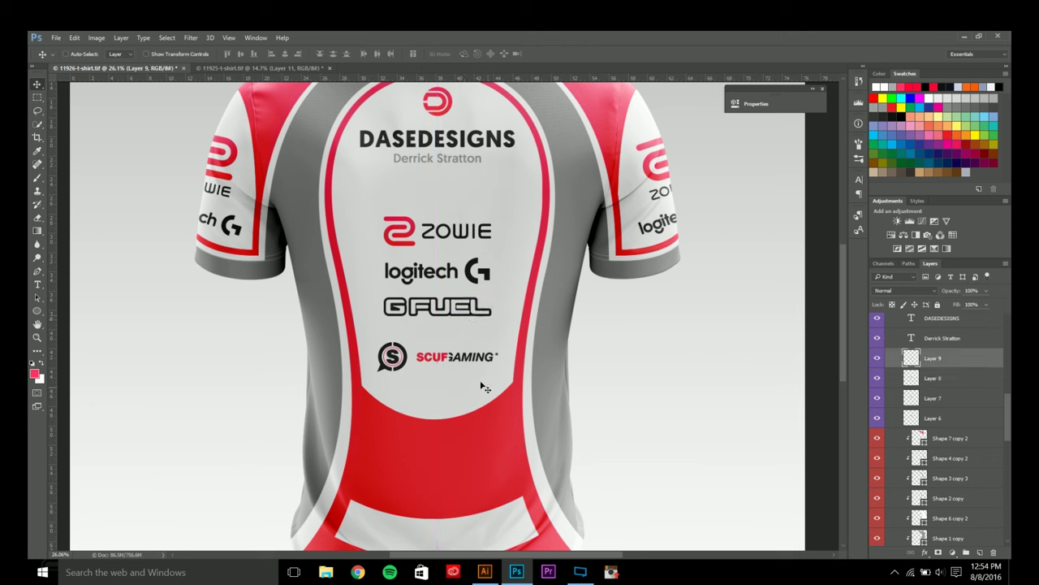
mouse_move(481, 371)
left_mouse_down()
mouse_move(476, 357)
mouse_move(491, 356)
left_mouse_up()
key("ctrl+t")
key("Return")
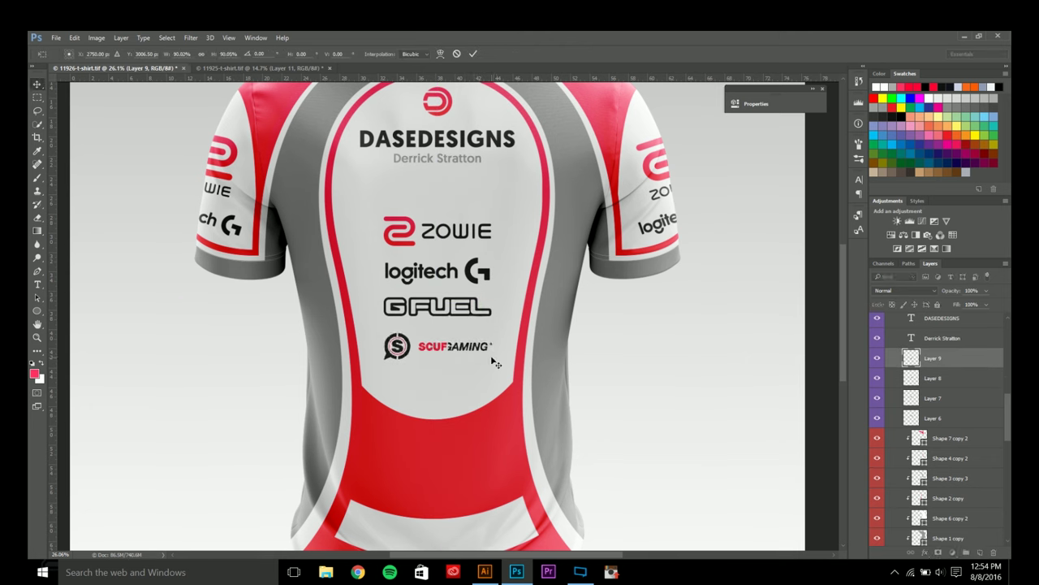